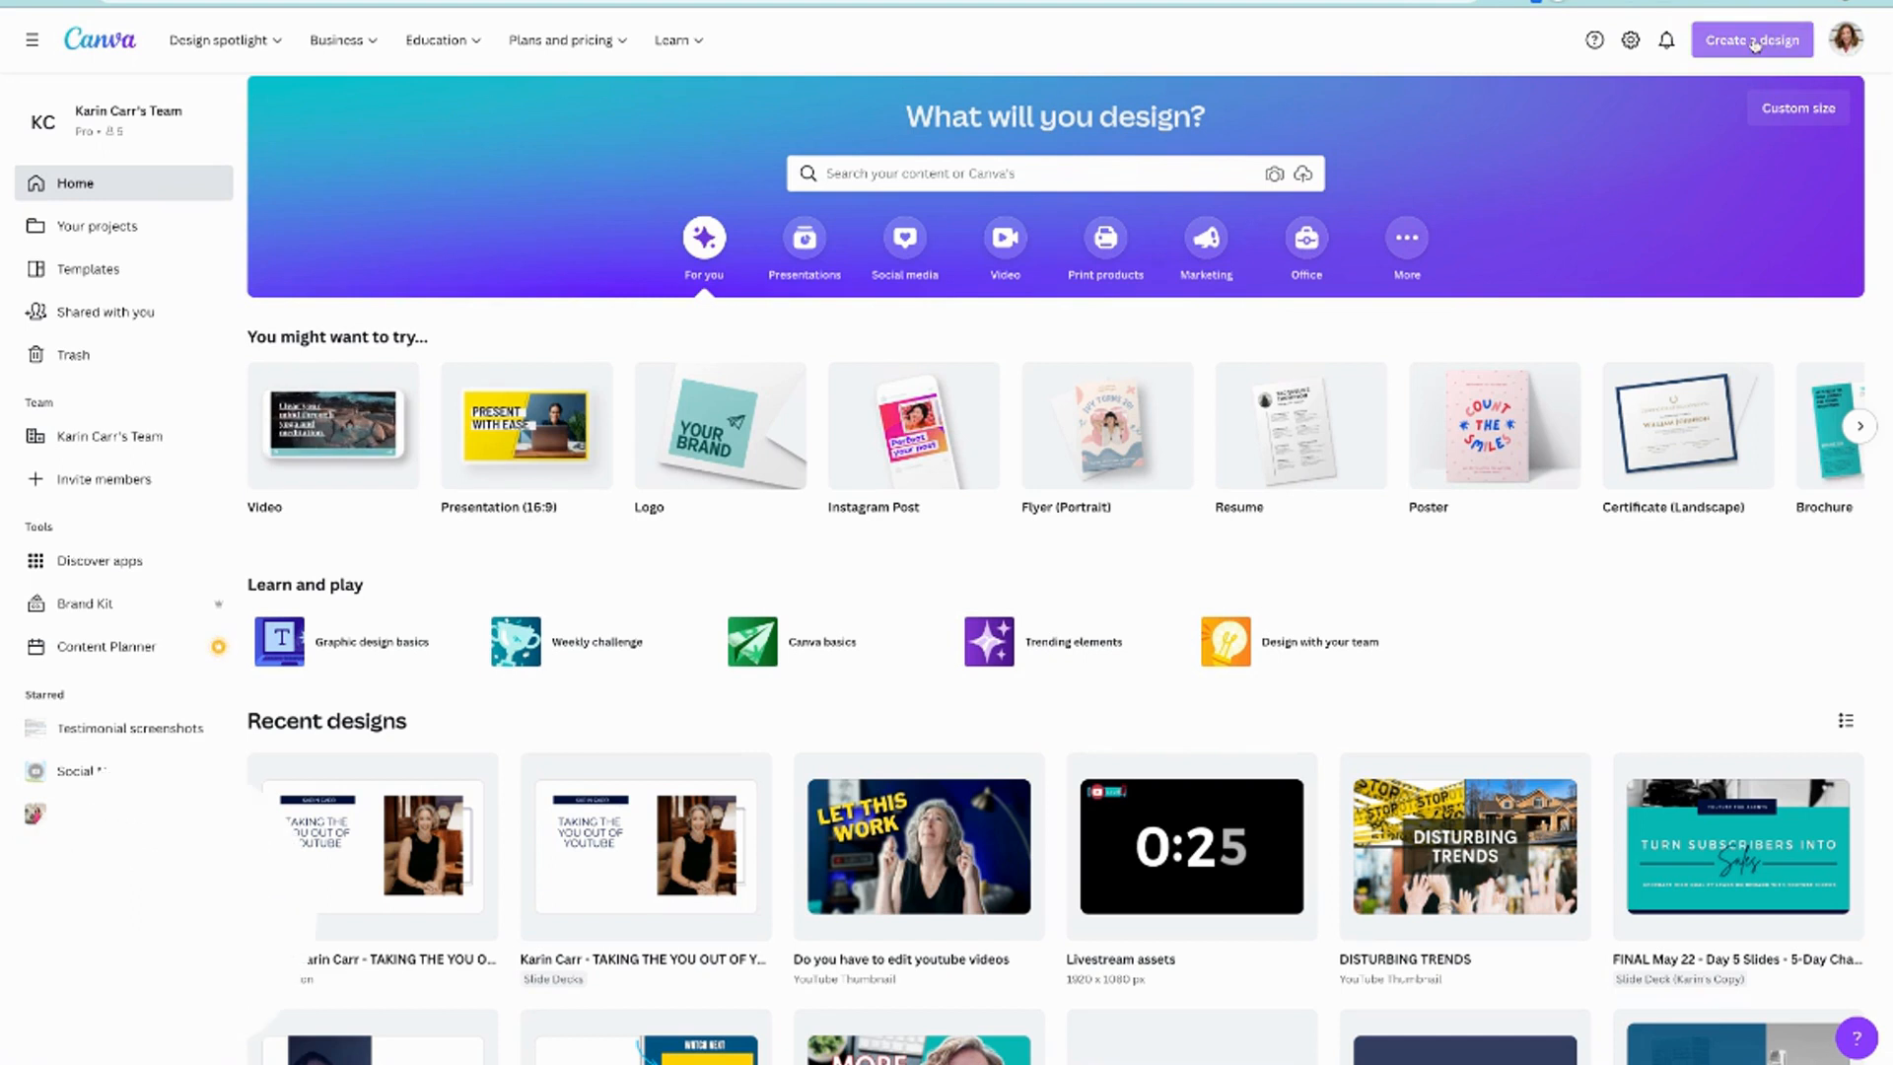
# Step: Create a new widescreen video design and place the 1:47 uploaded video of the woman in the black top on it
pyautogui.click(1755, 44)
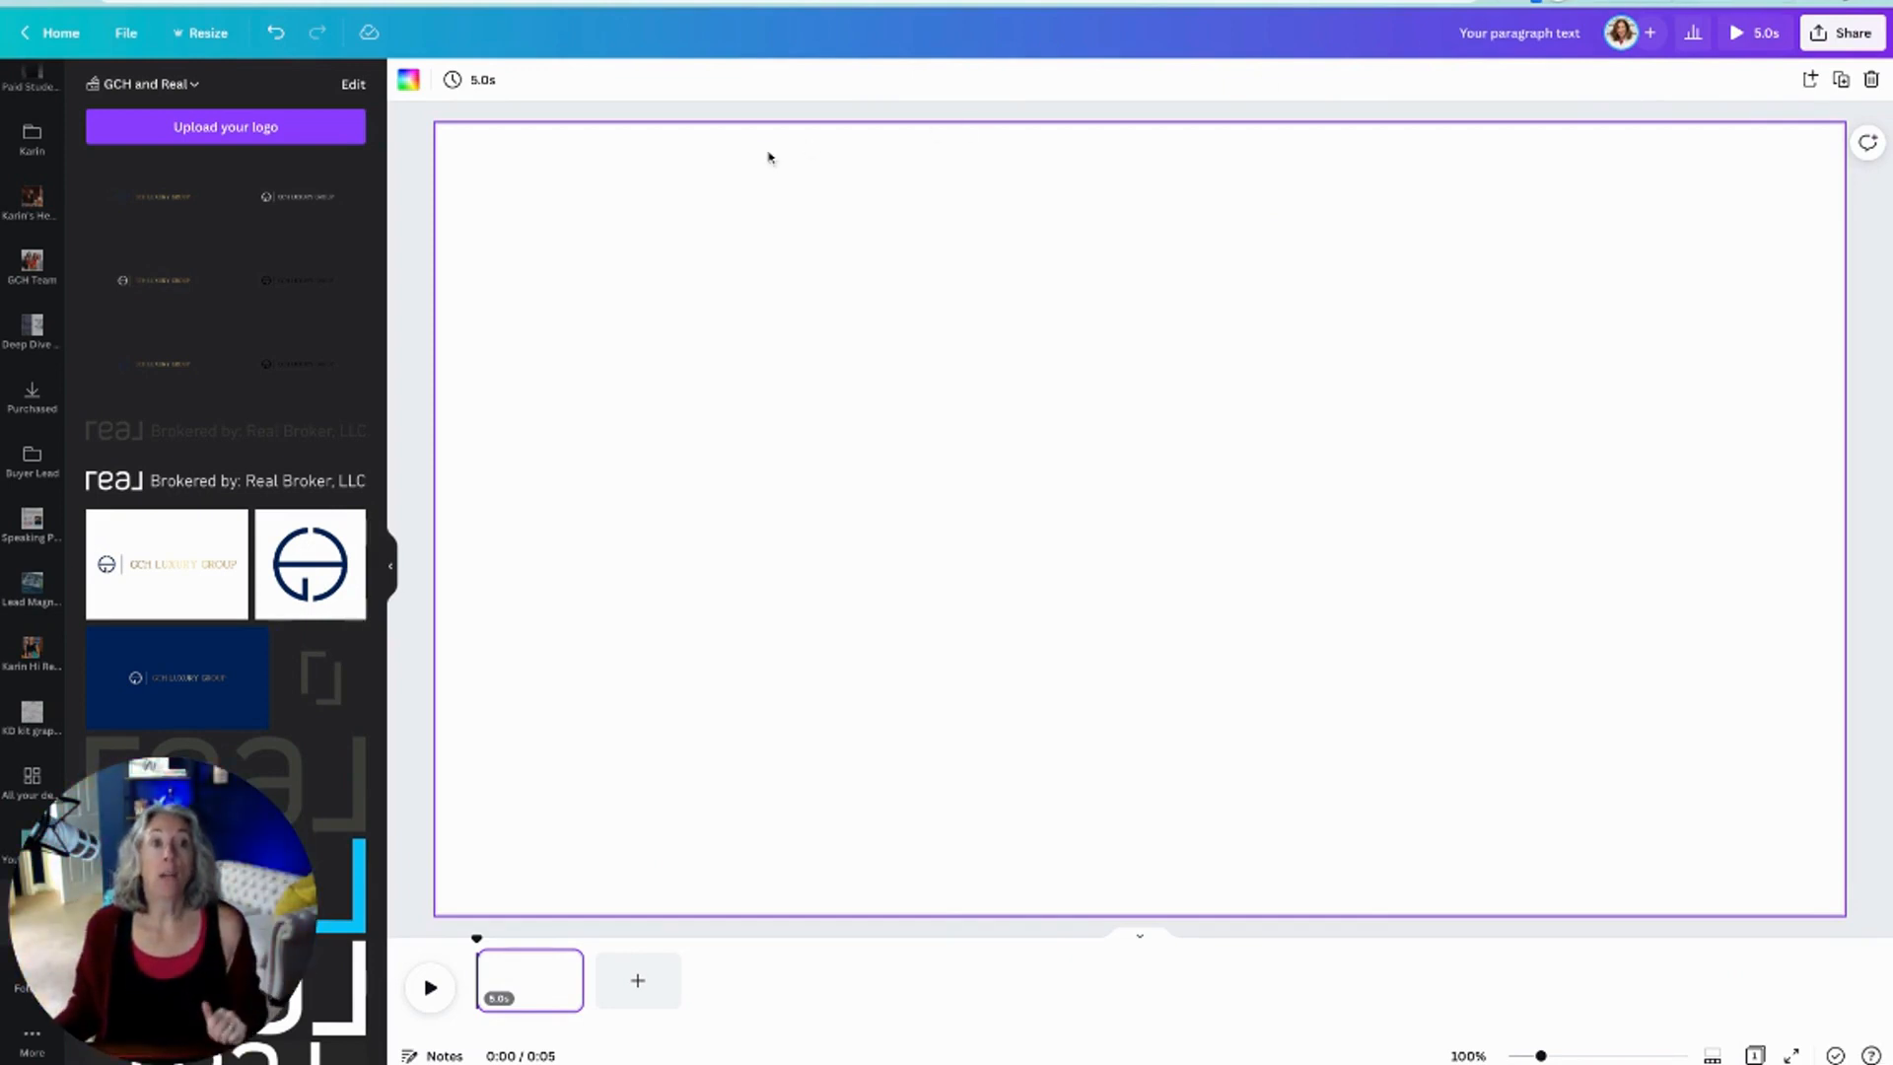
pyautogui.scroll(5, 33, 222)
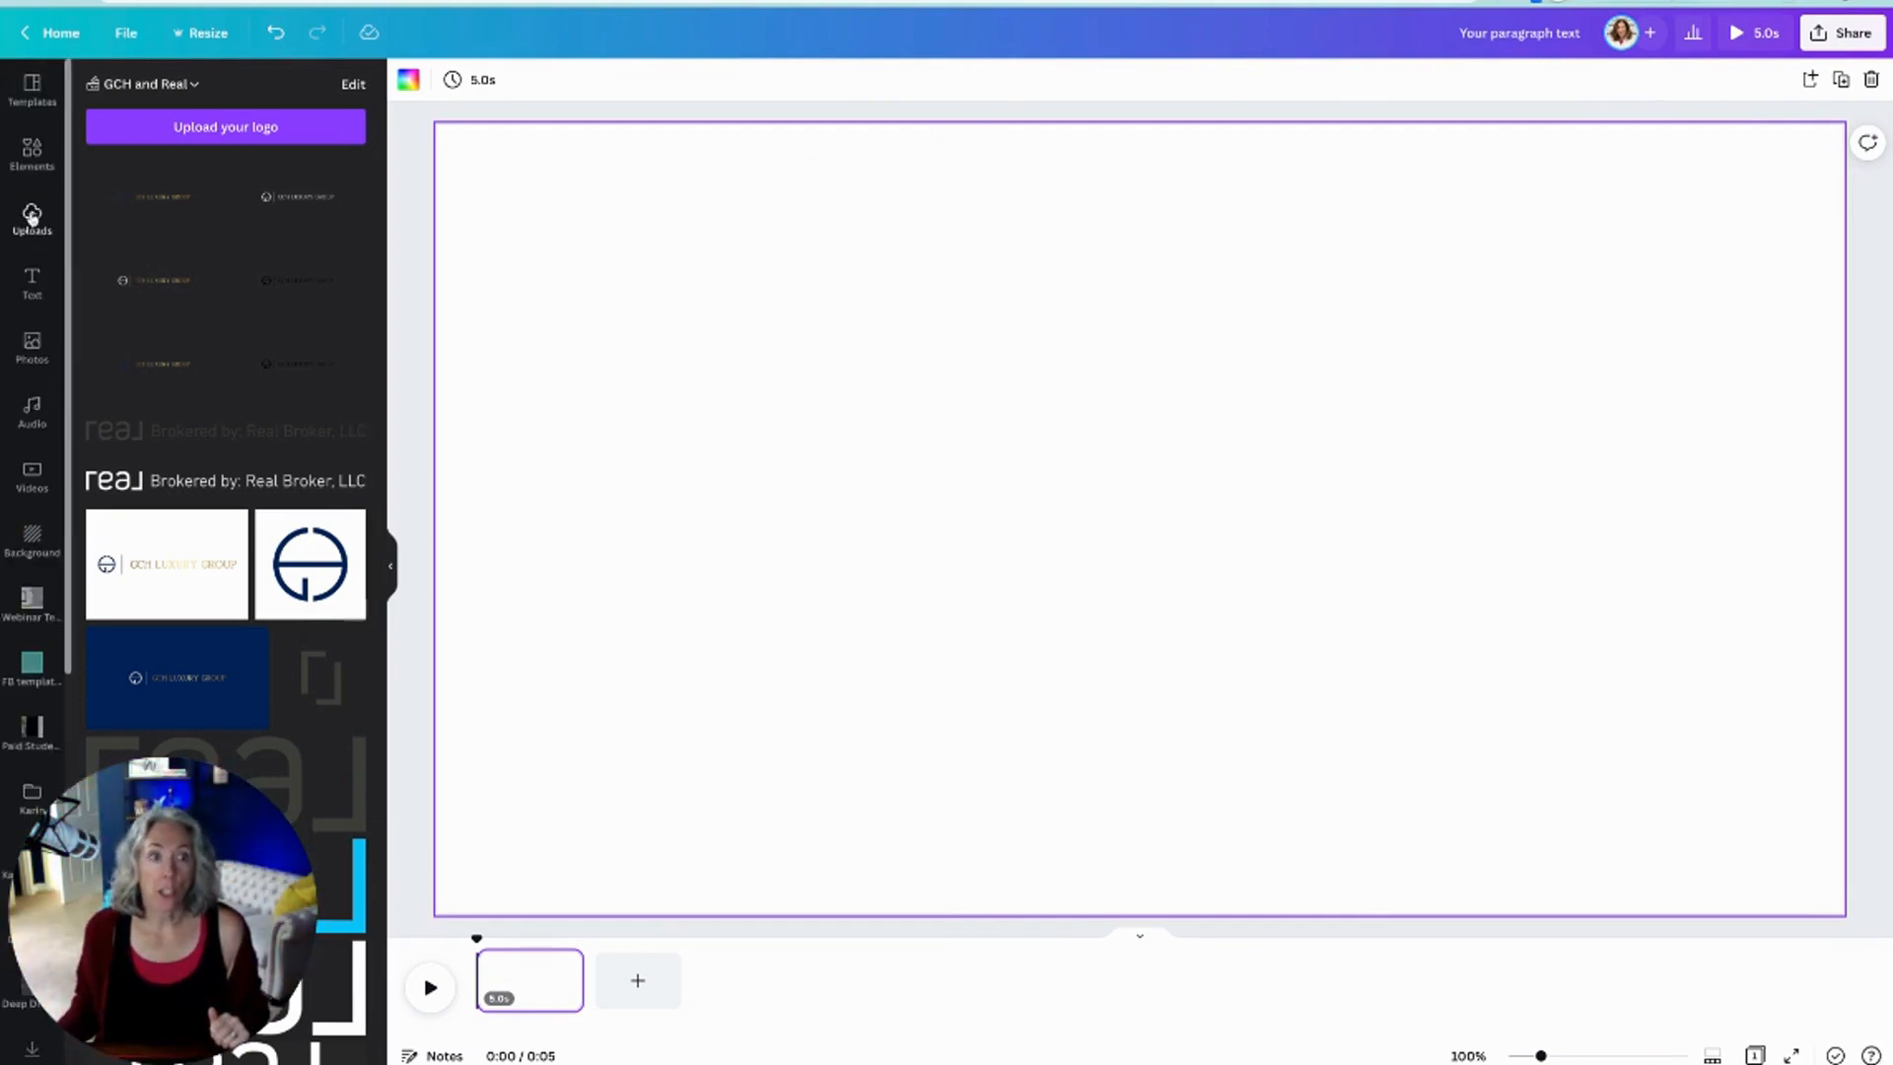
pyautogui.click(32, 214)
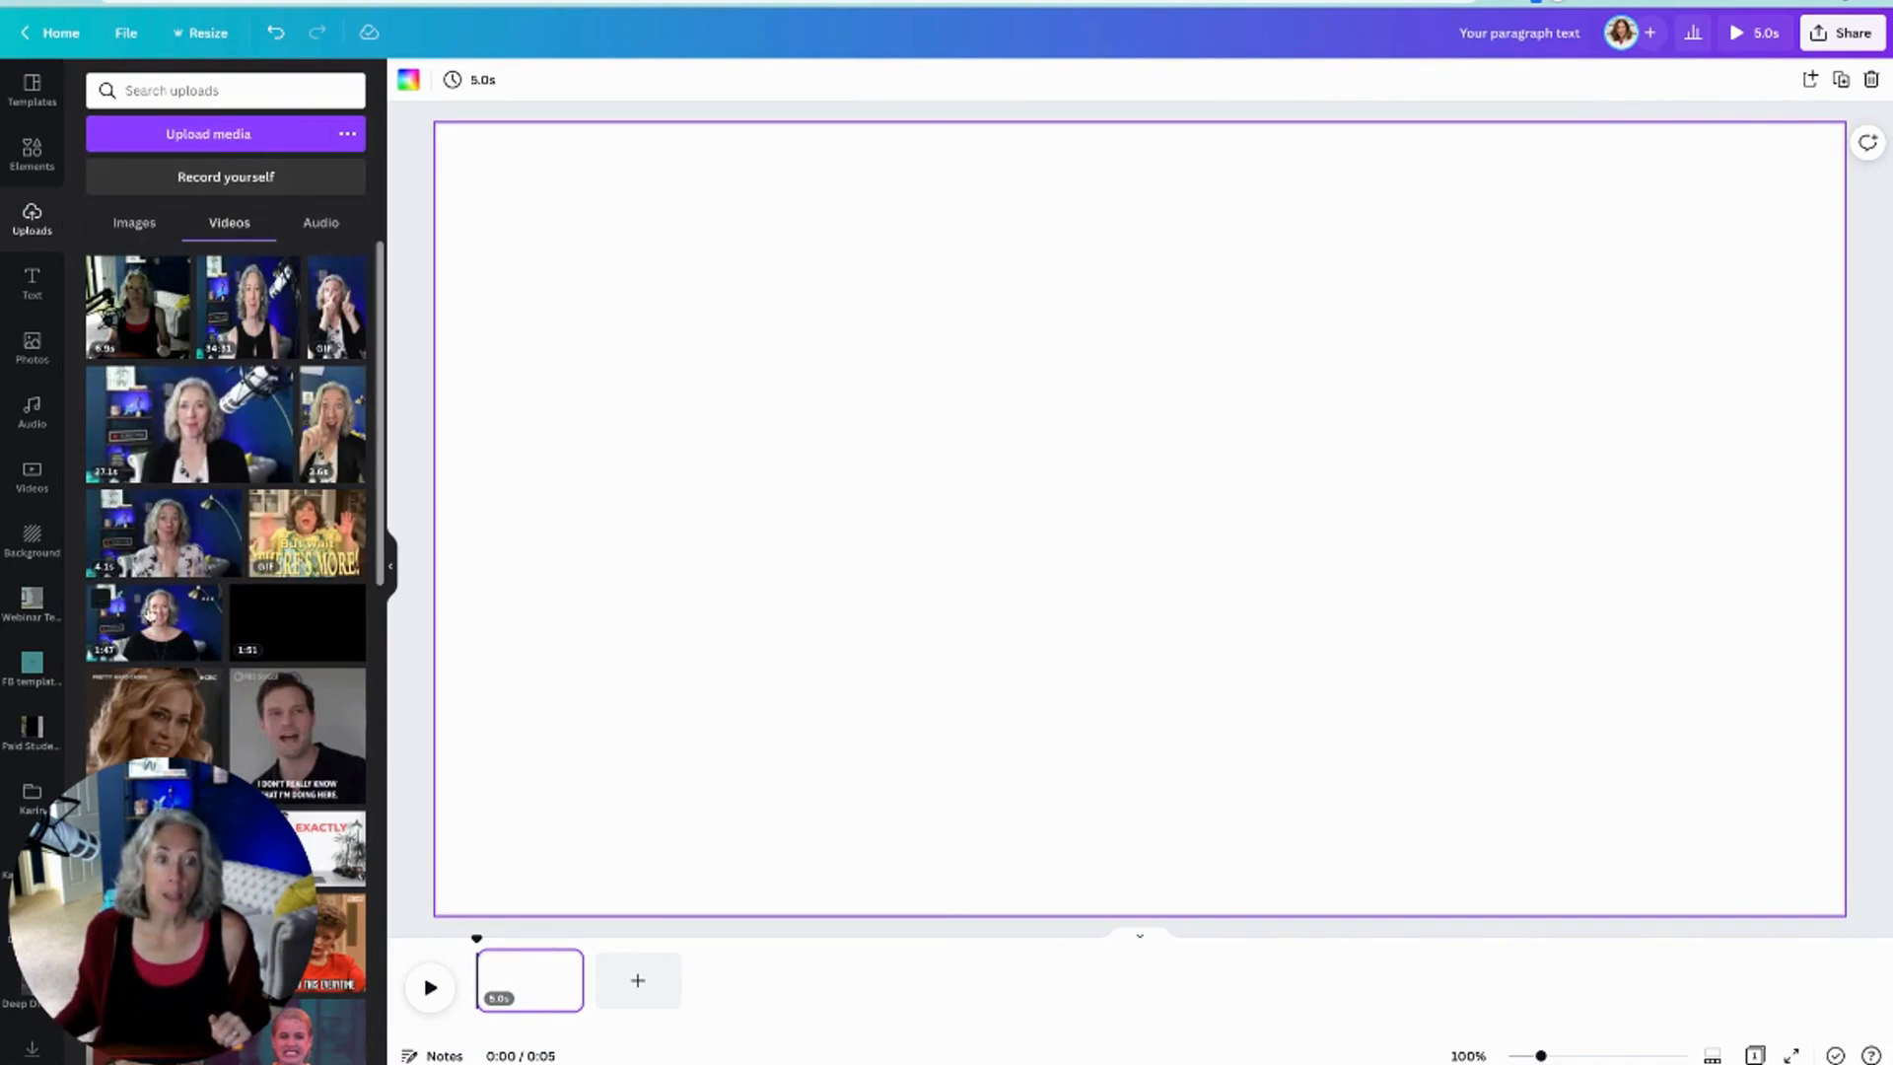
pyautogui.click(150, 615)
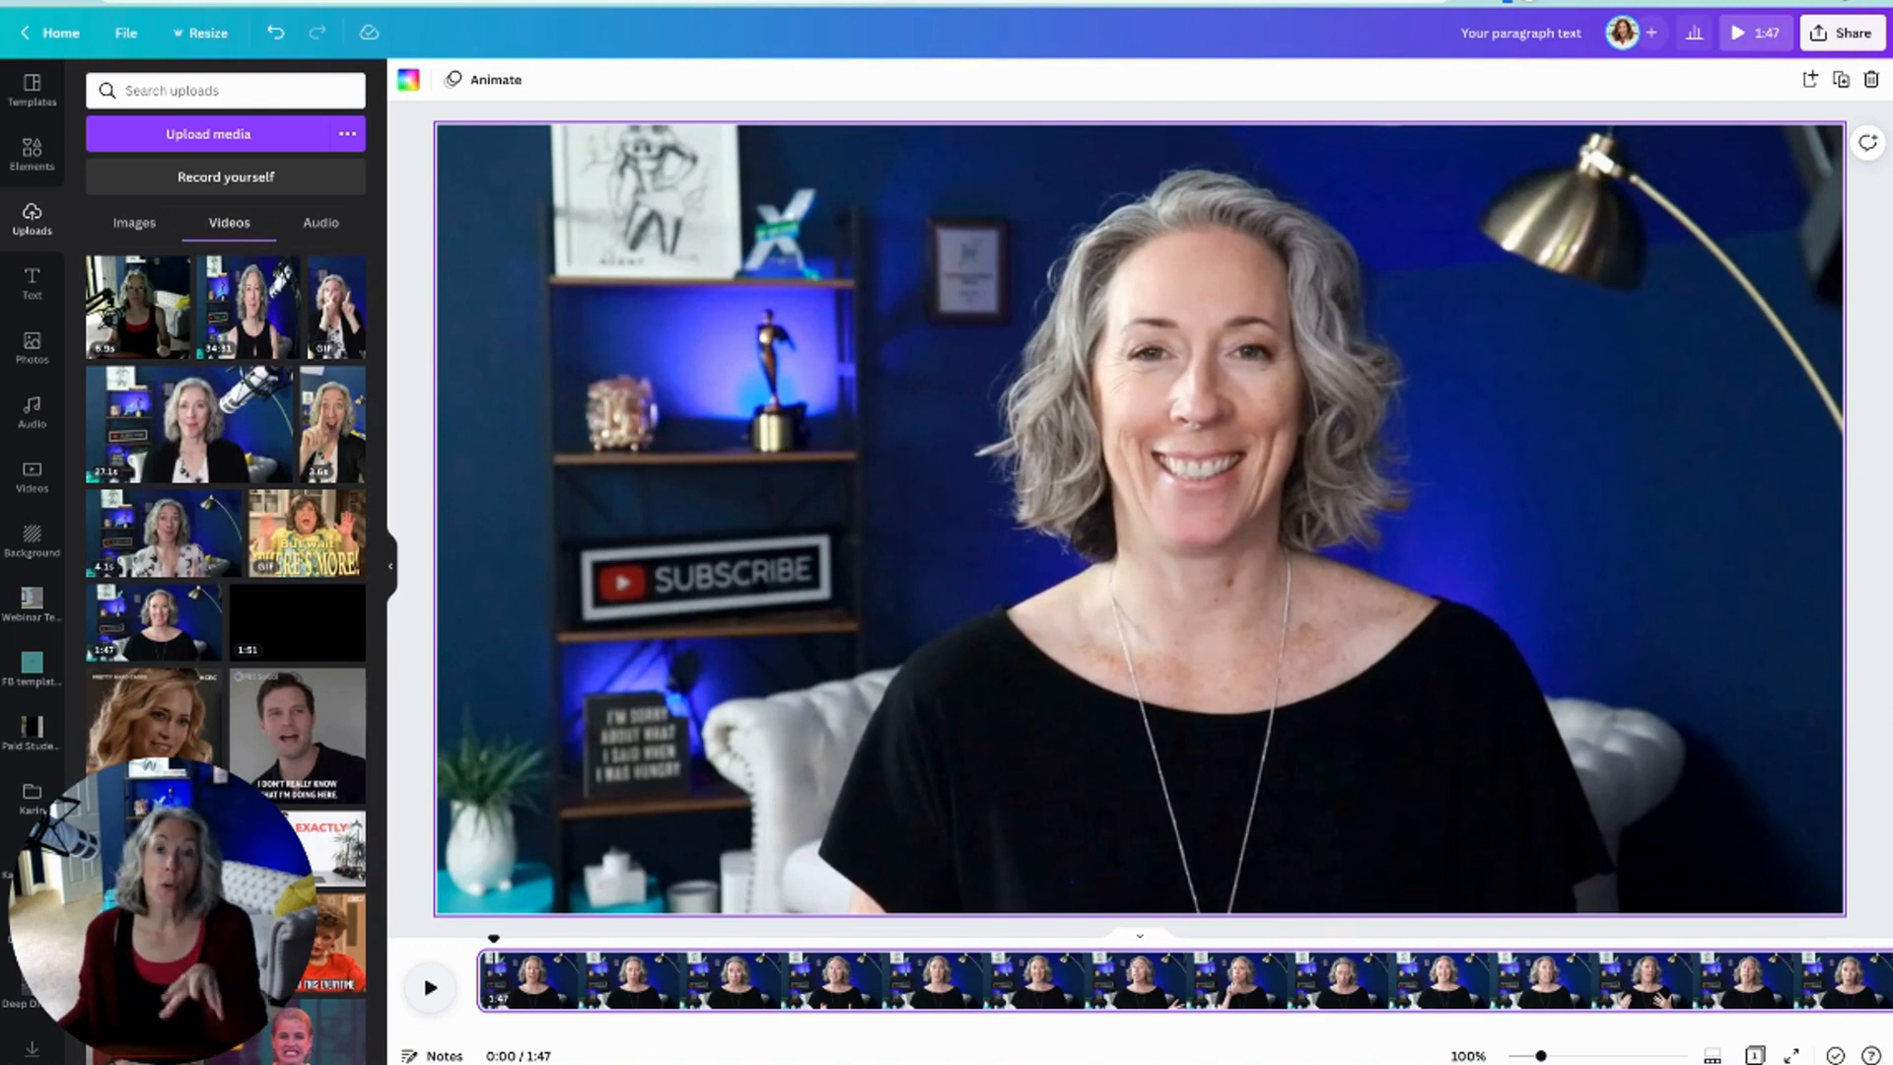
# Step: Play through the false starts, split the video at 0:26, and delete the part before the split
pyautogui.press('space')
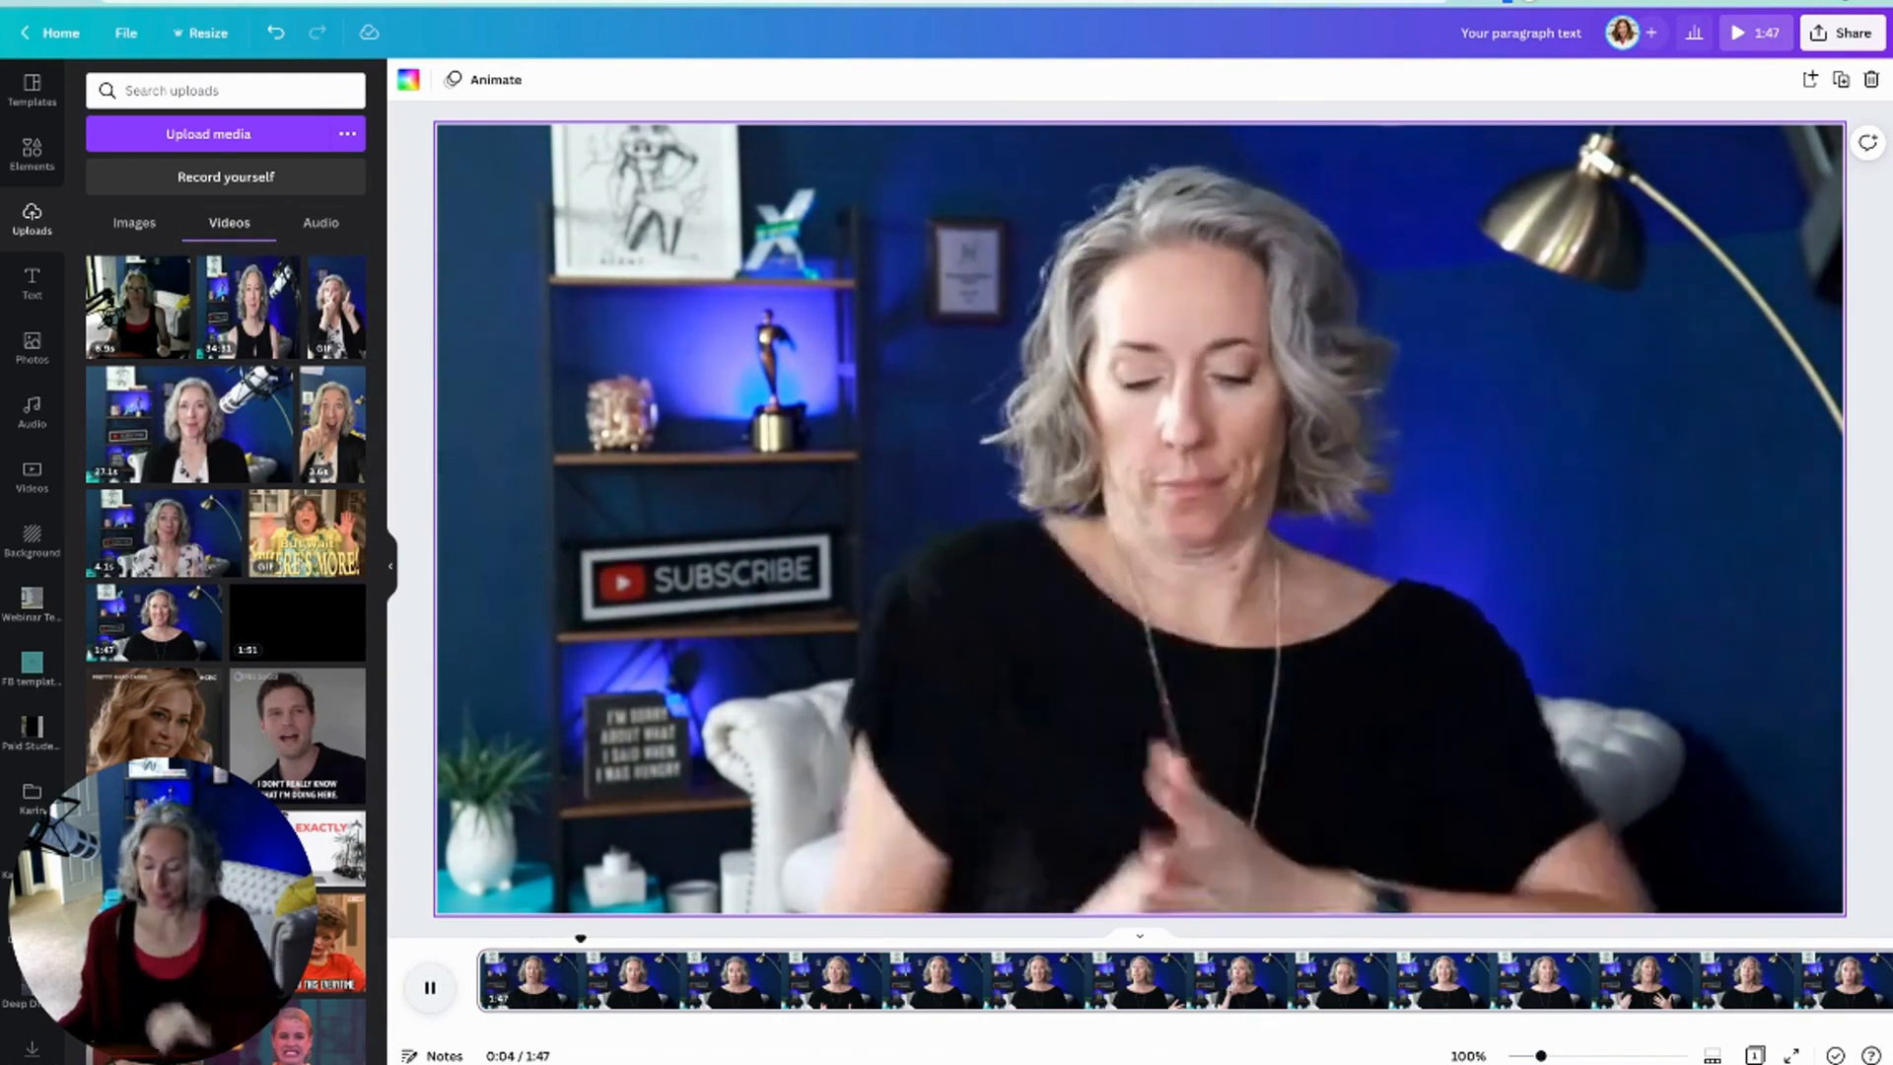
pyautogui.click(431, 989)
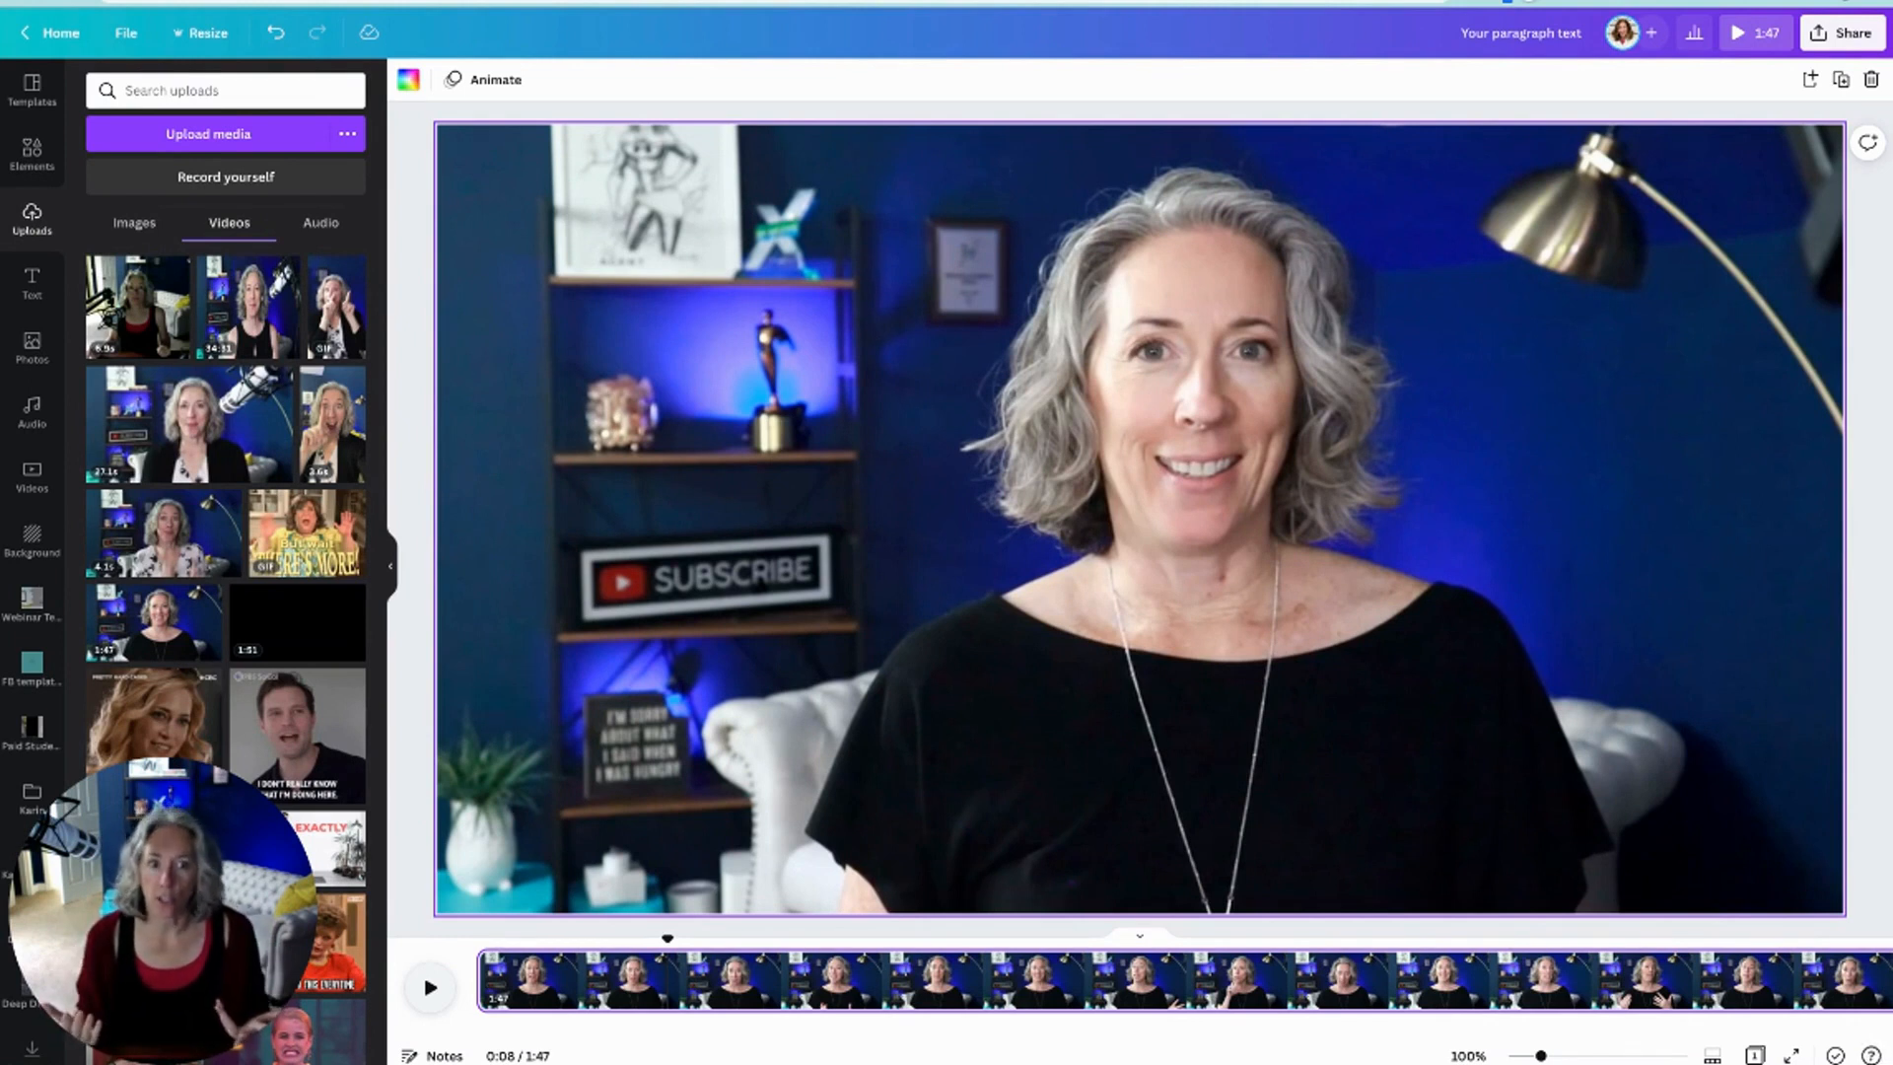
pyautogui.press('space')
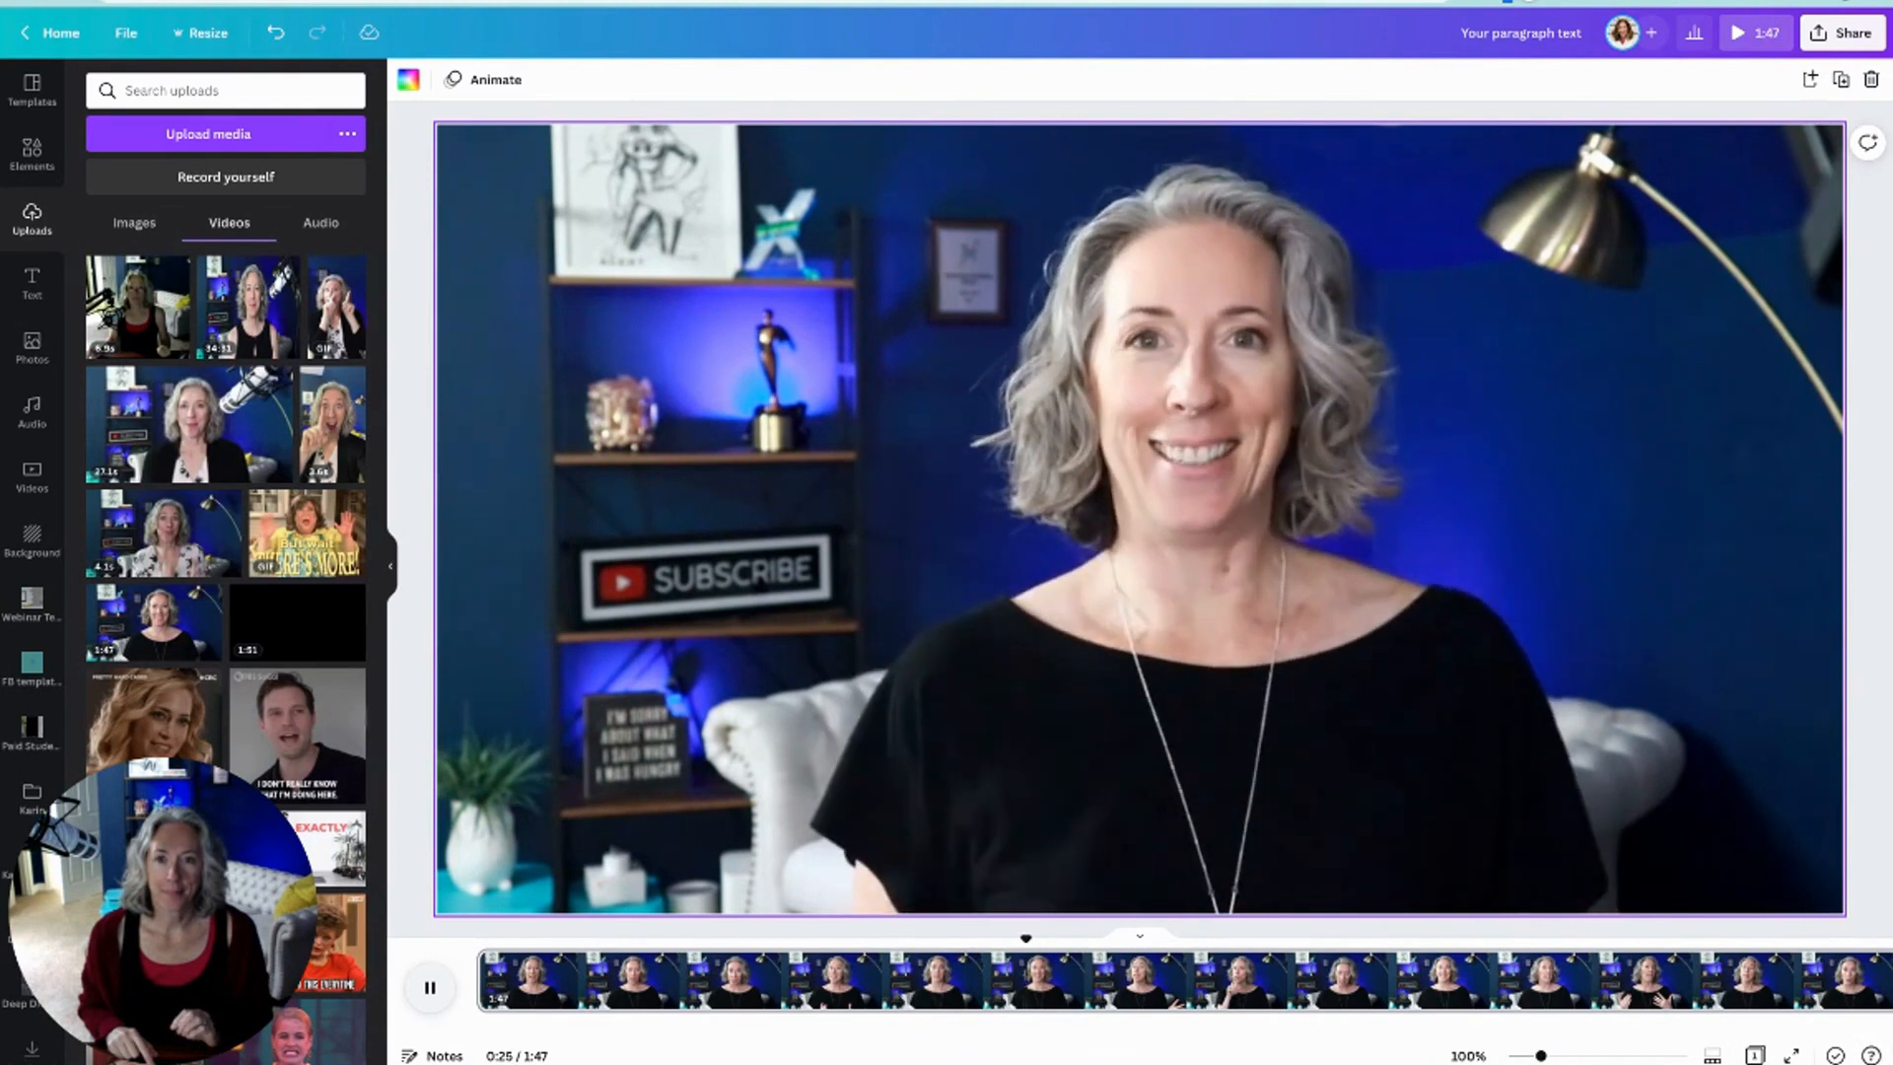
pyautogui.press('space')
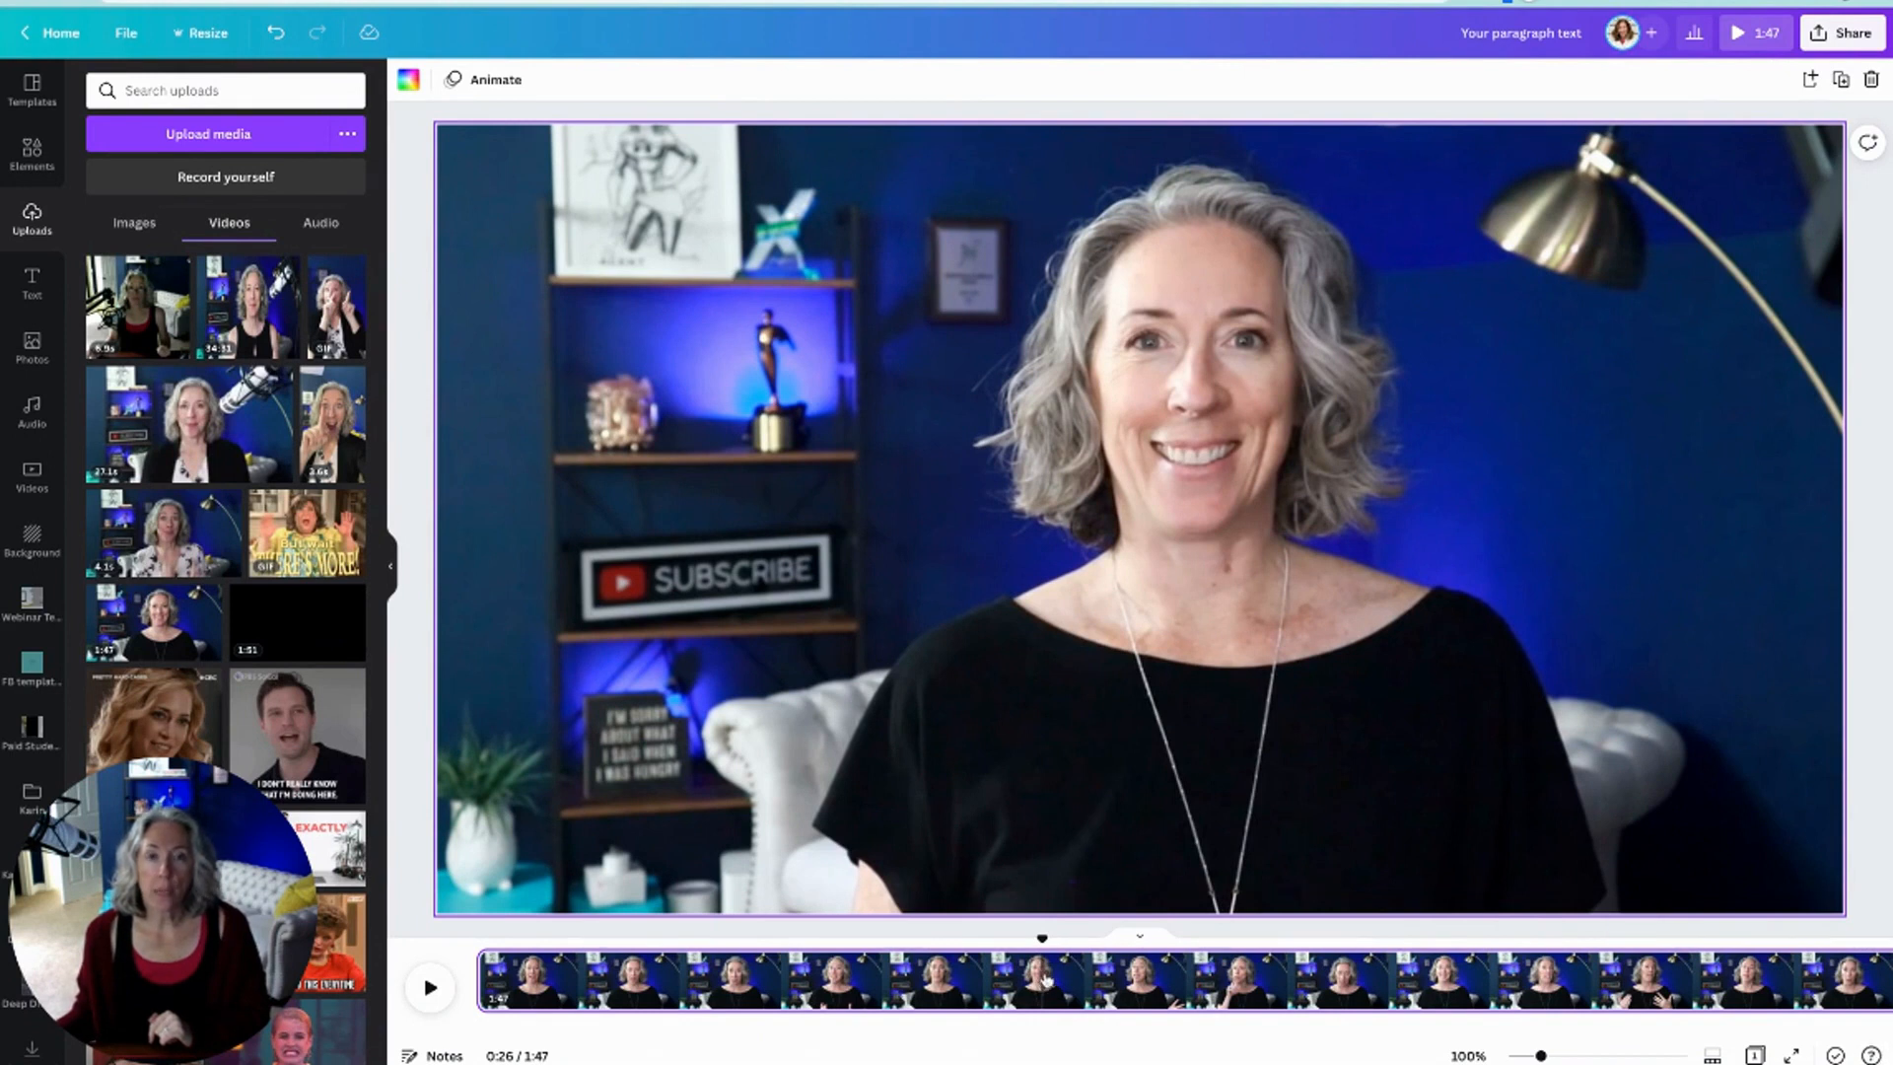
pyautogui.rightClick(1046, 980)
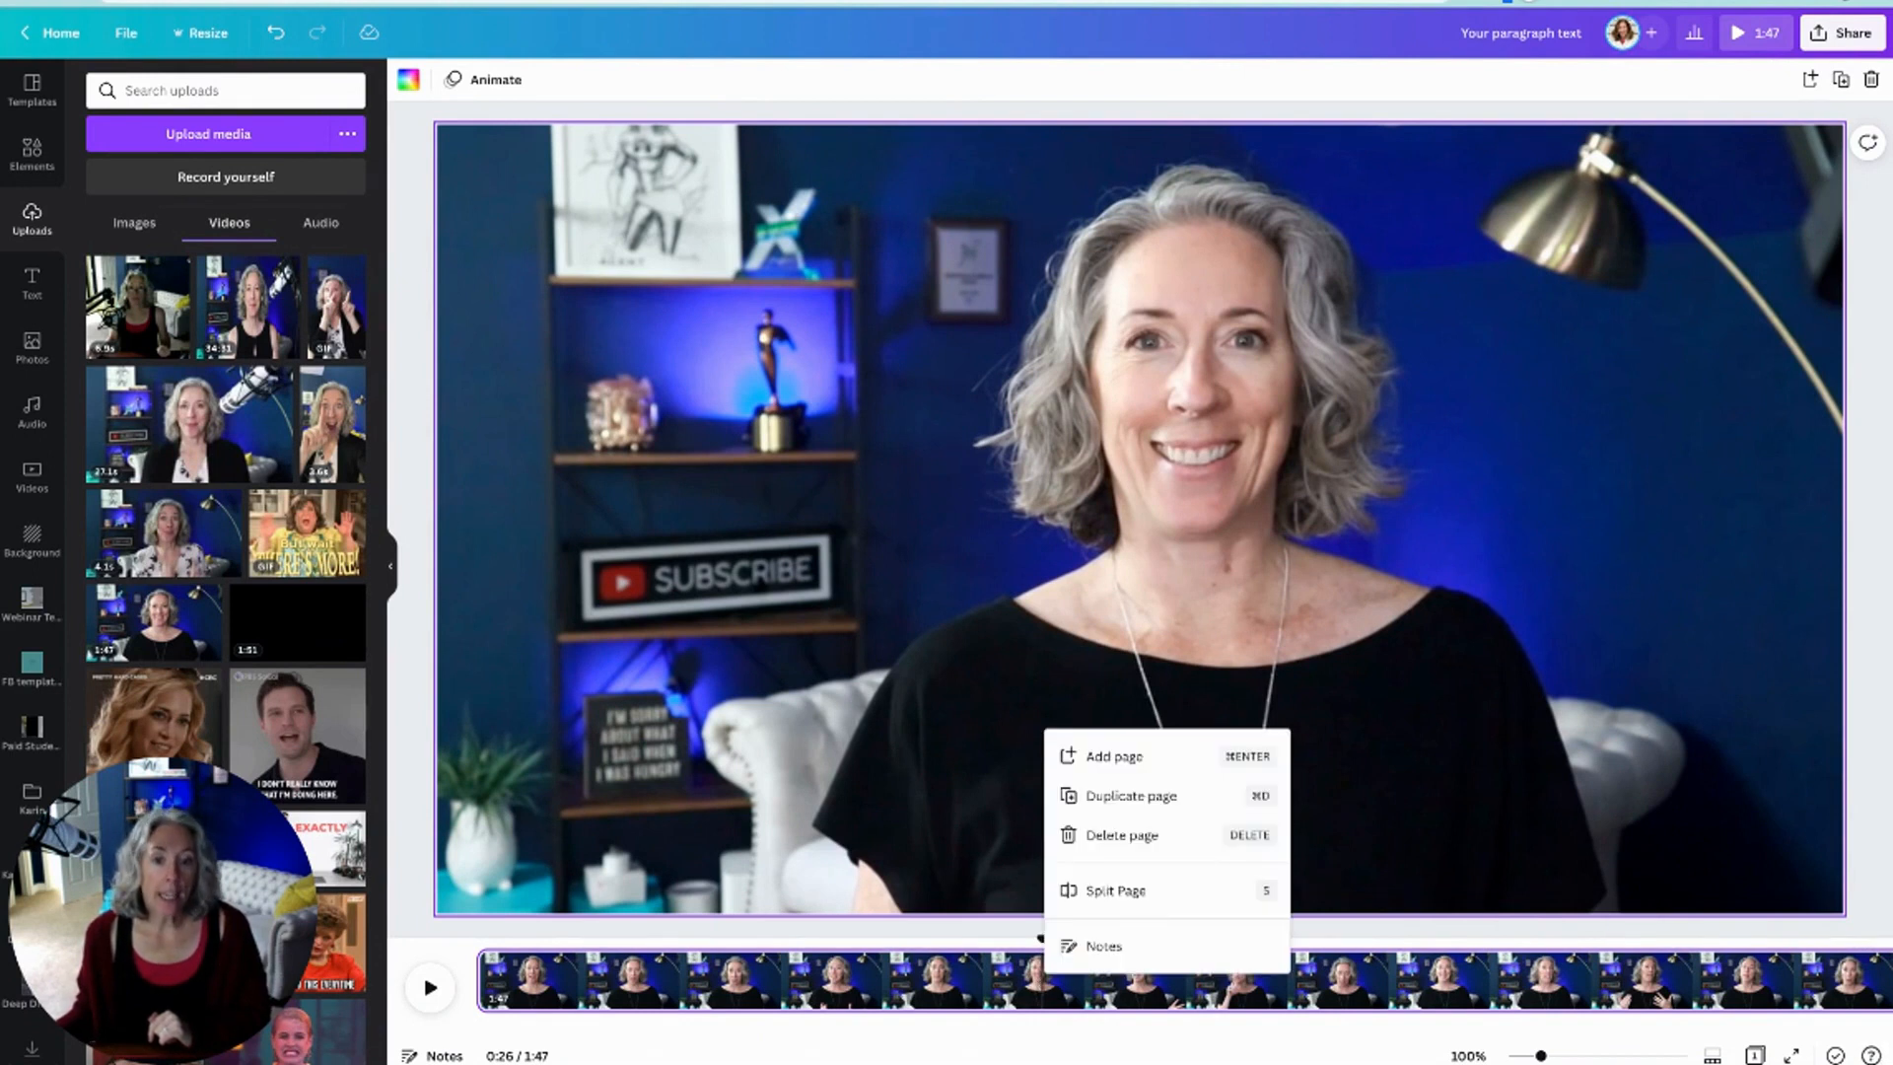
pyautogui.click(1105, 893)
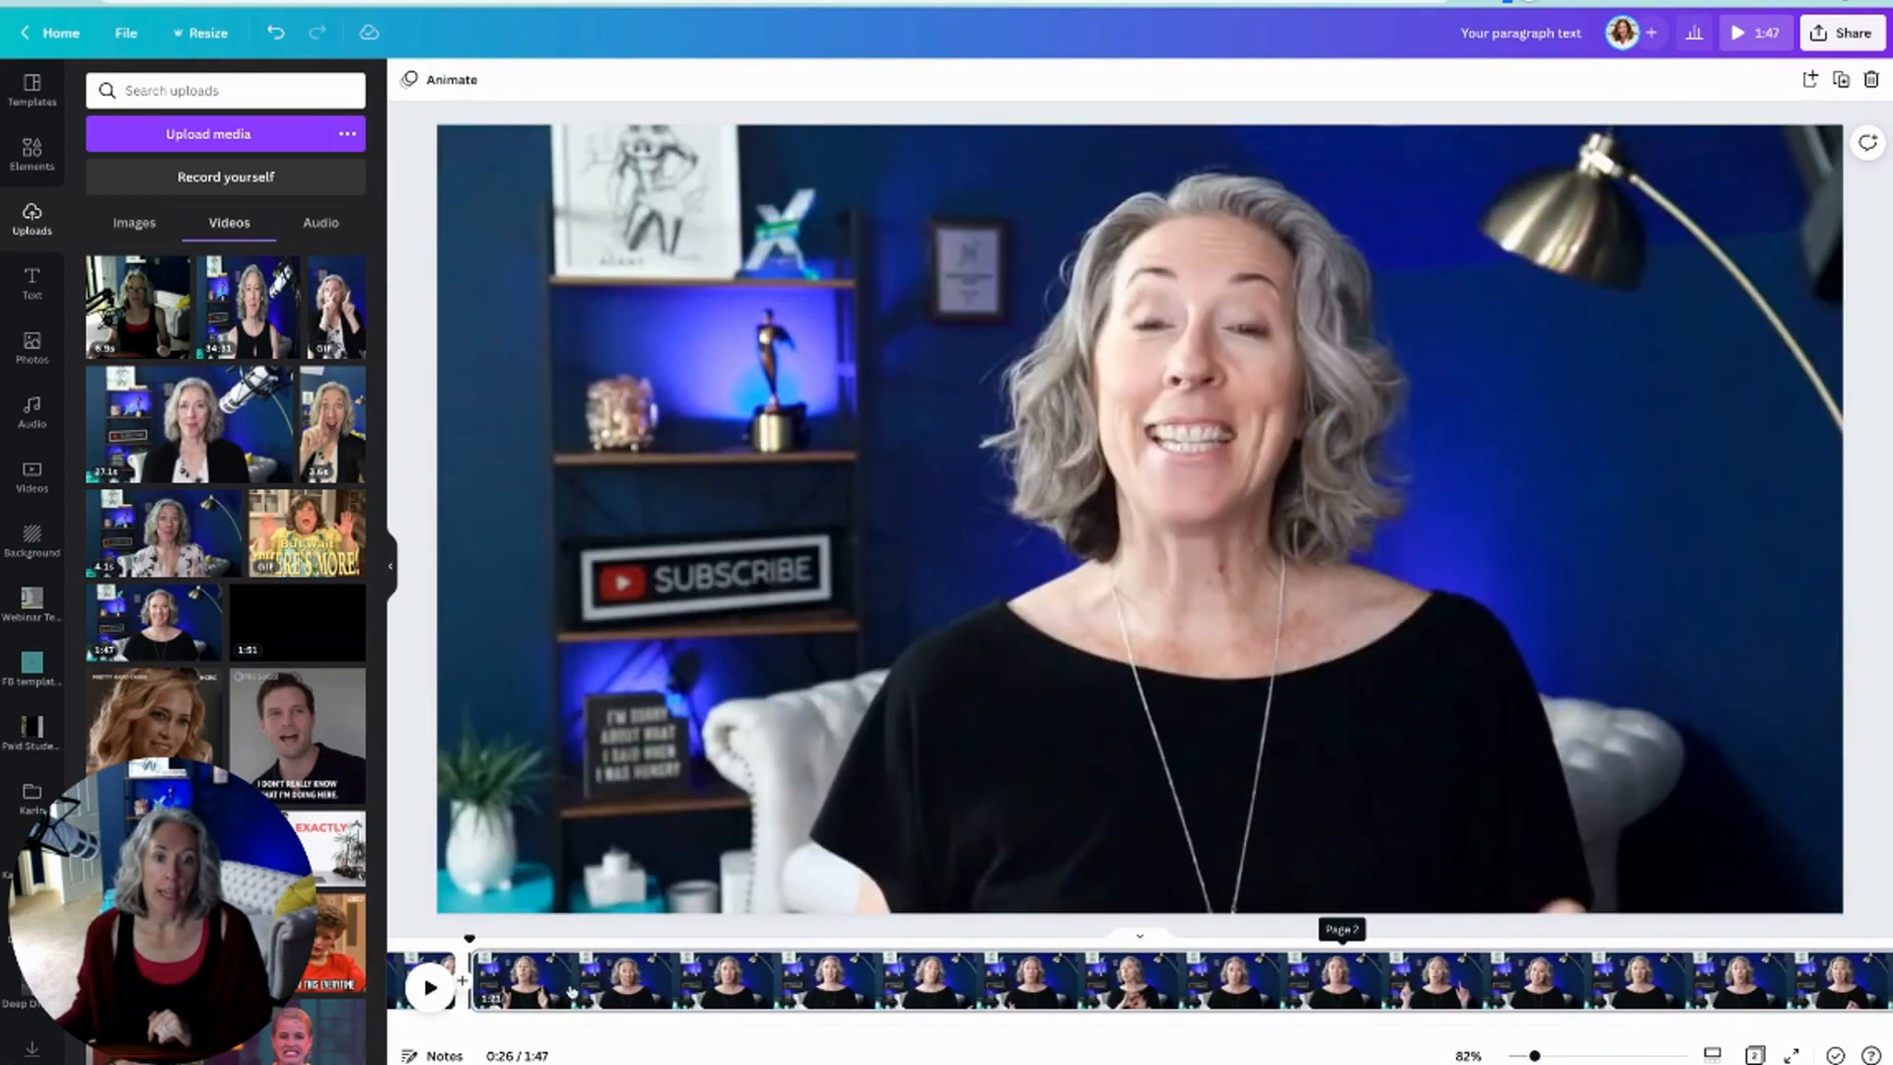
pyautogui.click(572, 991)
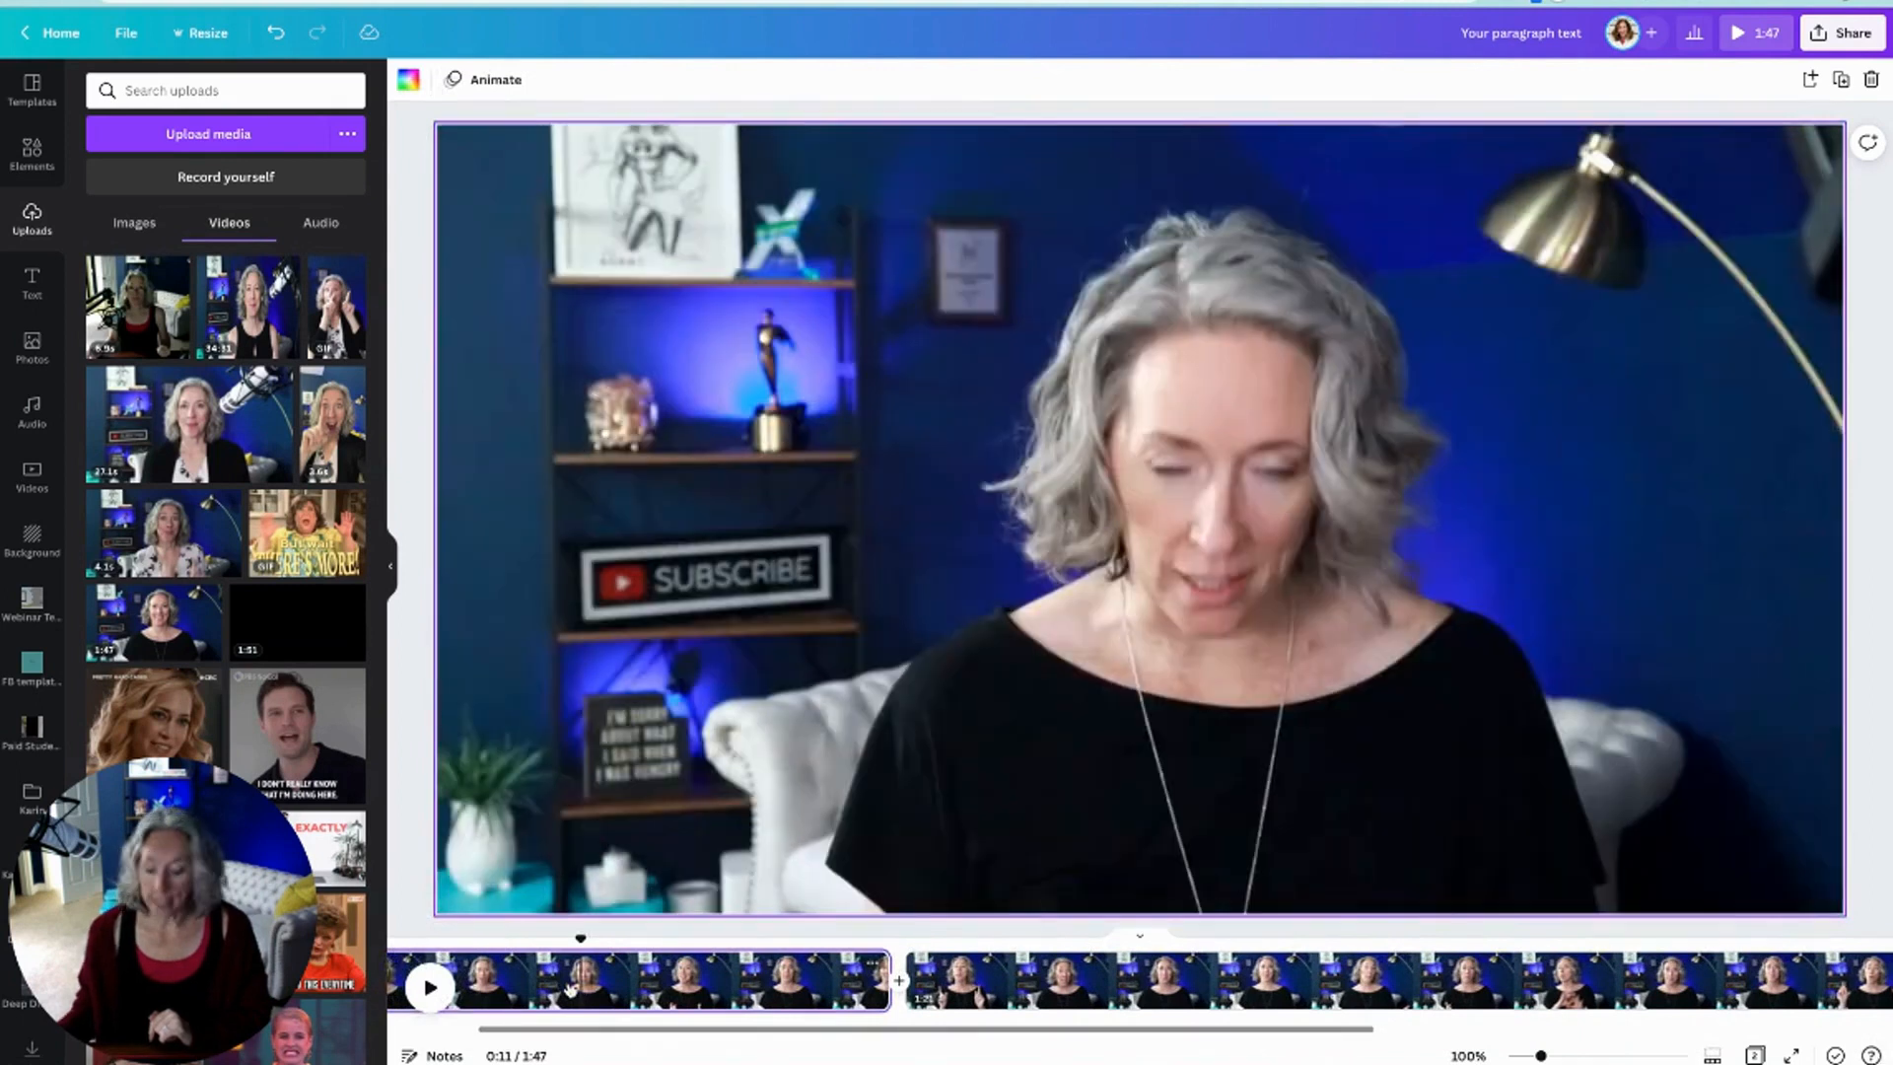
pyautogui.press('Delete')
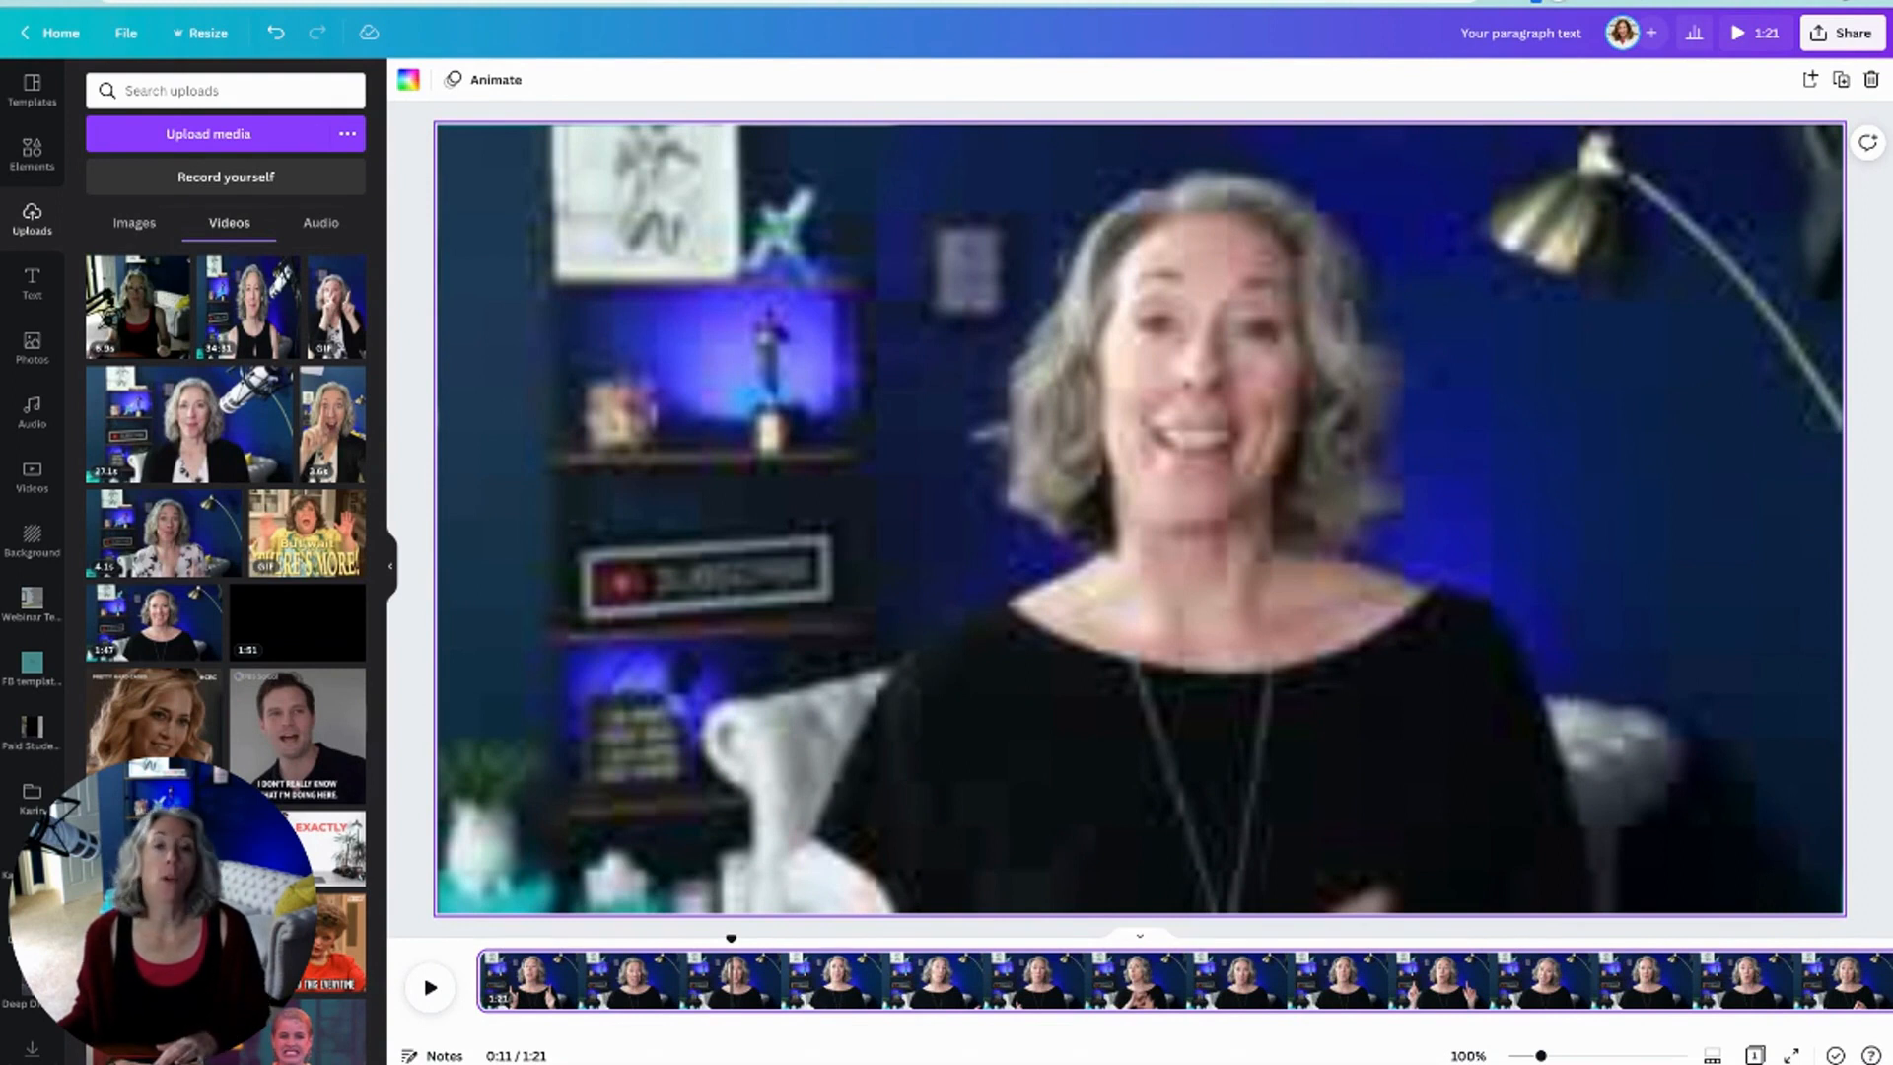
# Step: Extend the clip's start about 0.5 s earlier and play back the opening to check it
pyautogui.click(484, 981)
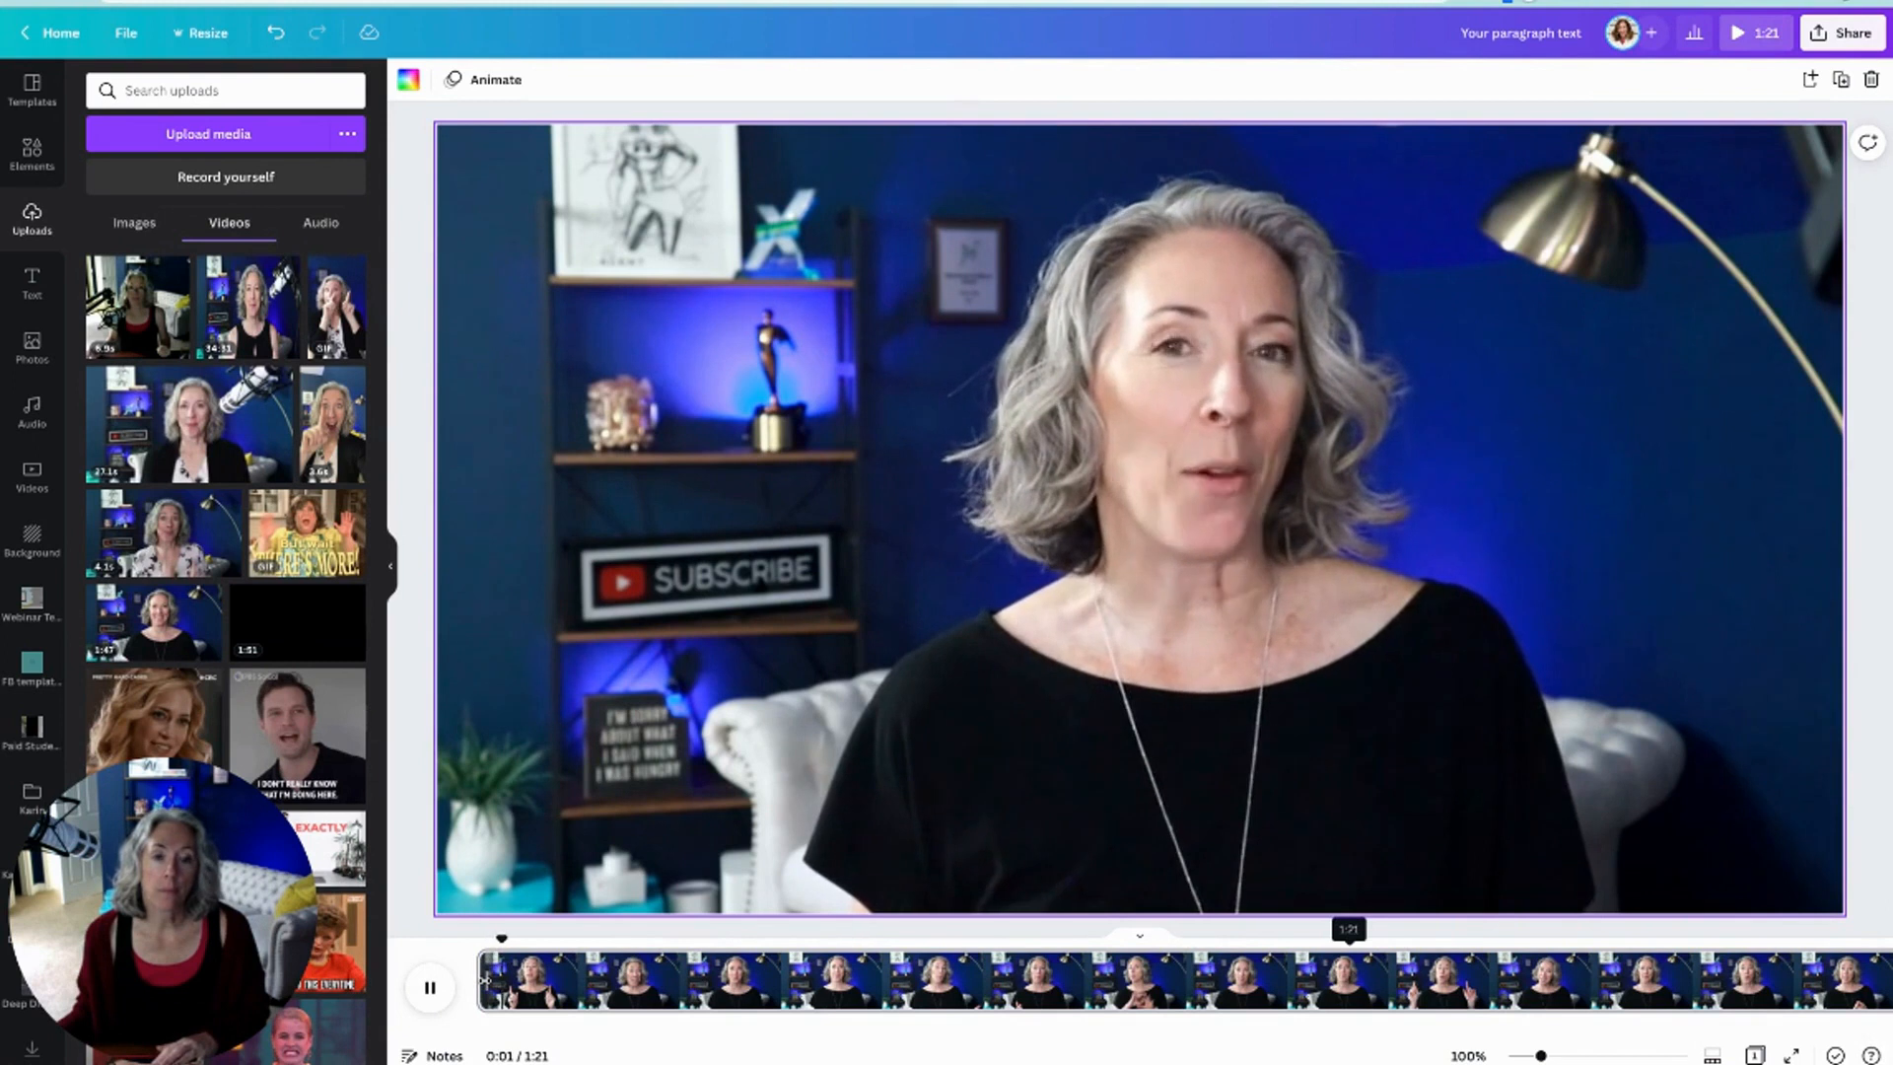
pyautogui.press('space')
pyautogui.click(476, 983)
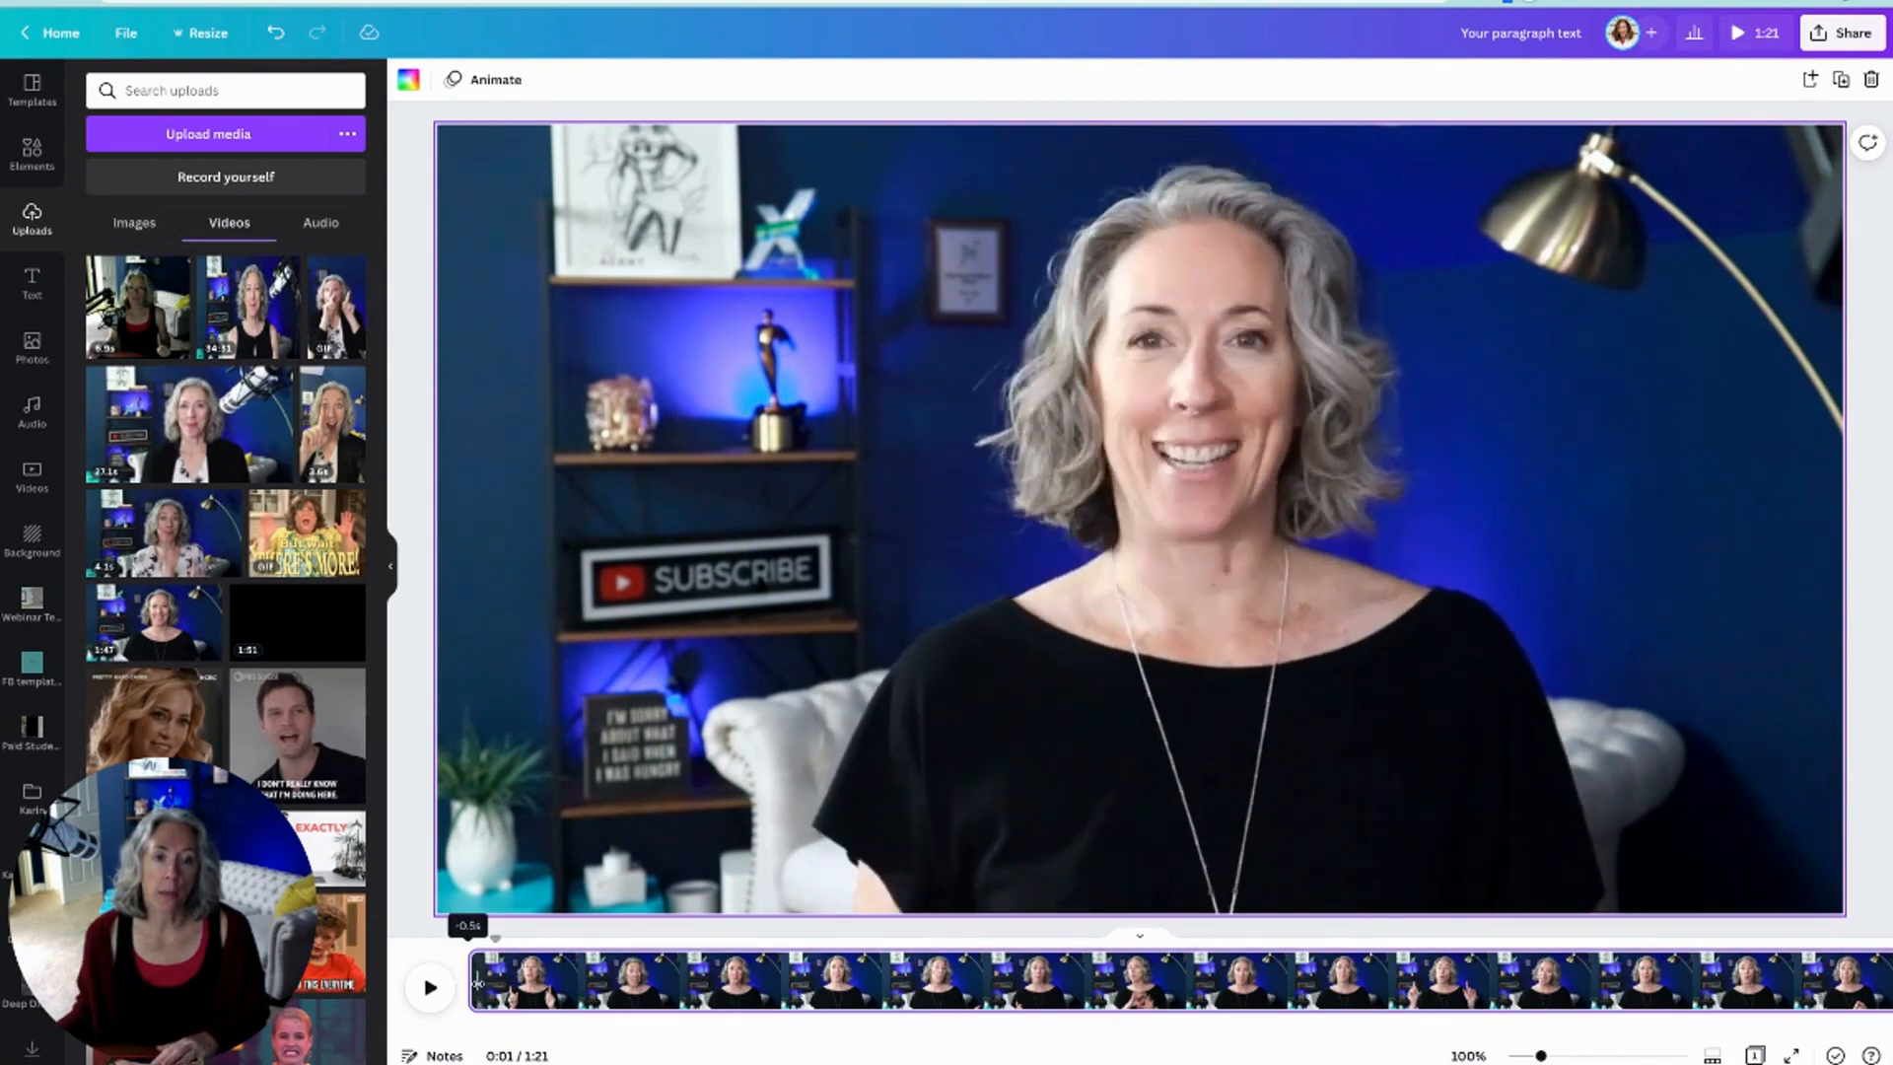
pyautogui.press('space')
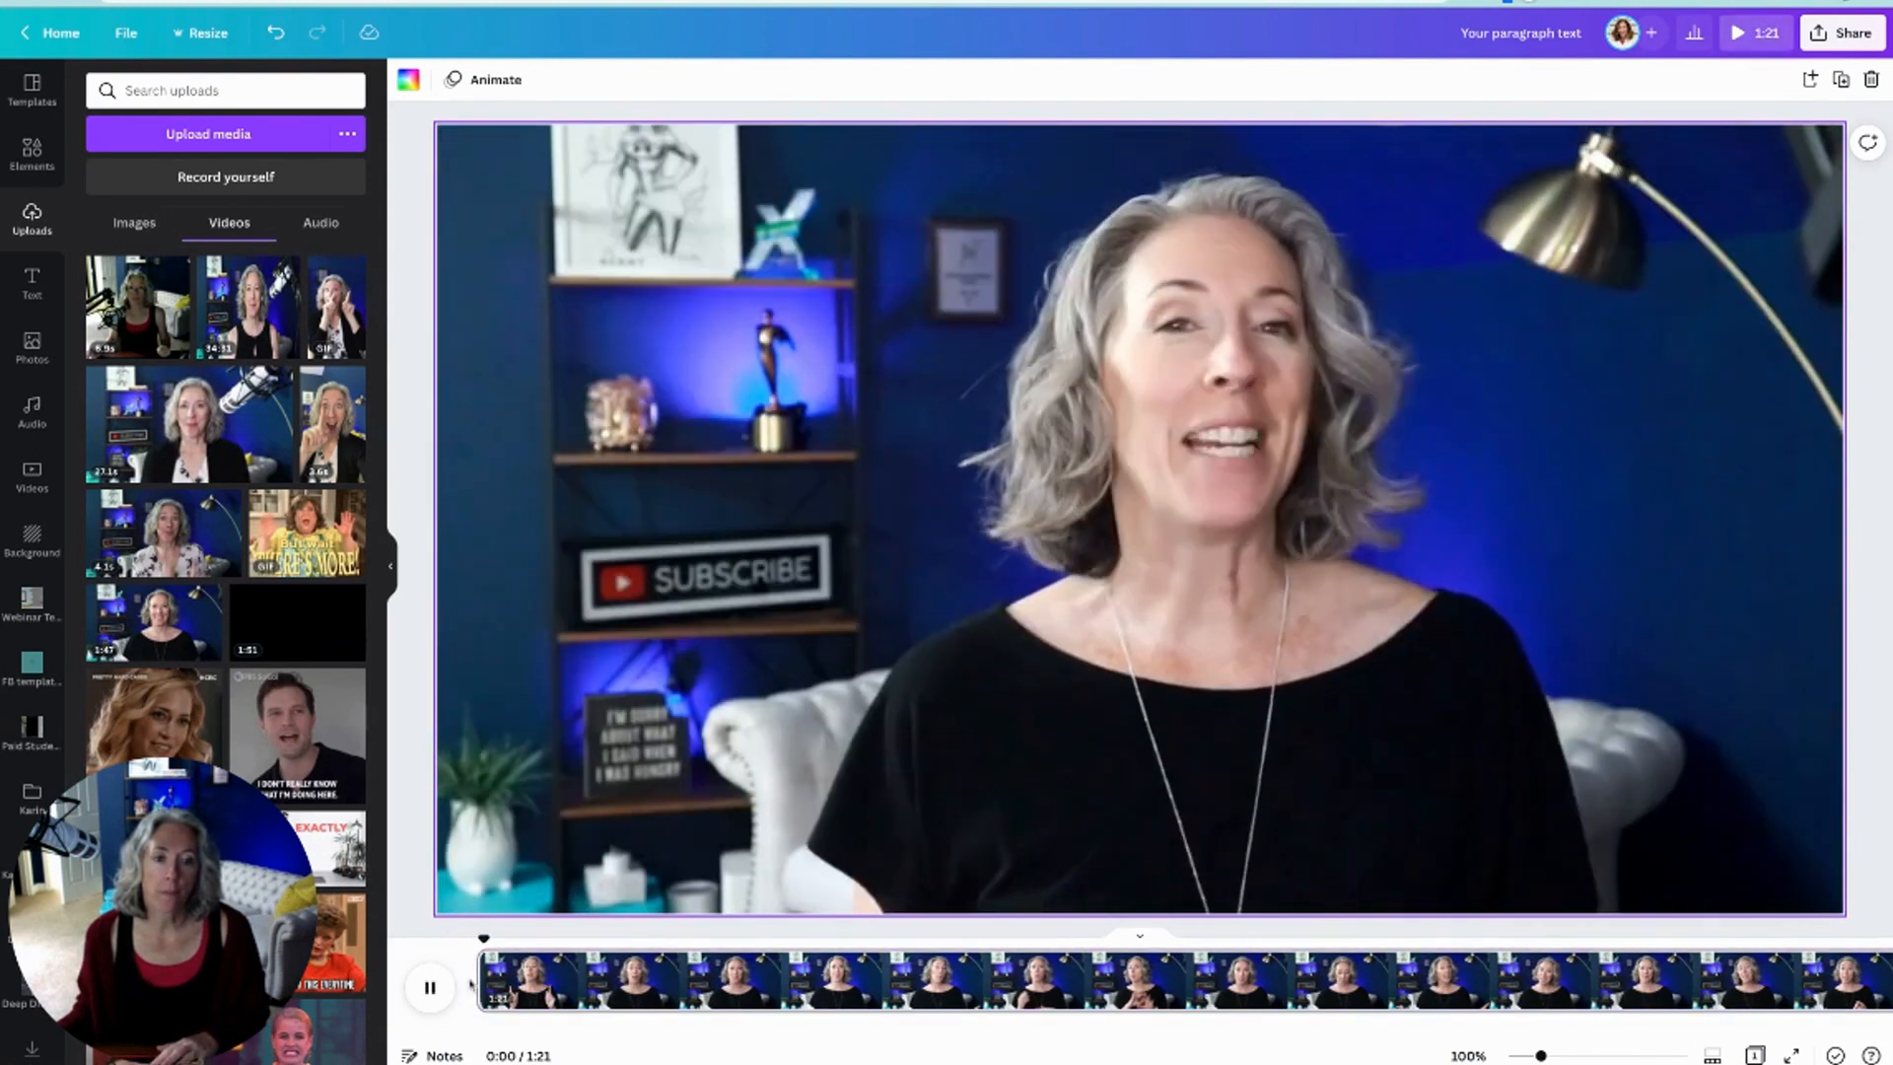
pyautogui.press('space')
# Step: Play the clip from its beginning and split it at 0:11
pyautogui.moveTo(505, 940); pyautogui.dragTo(475, 940)
pyautogui.press('space')
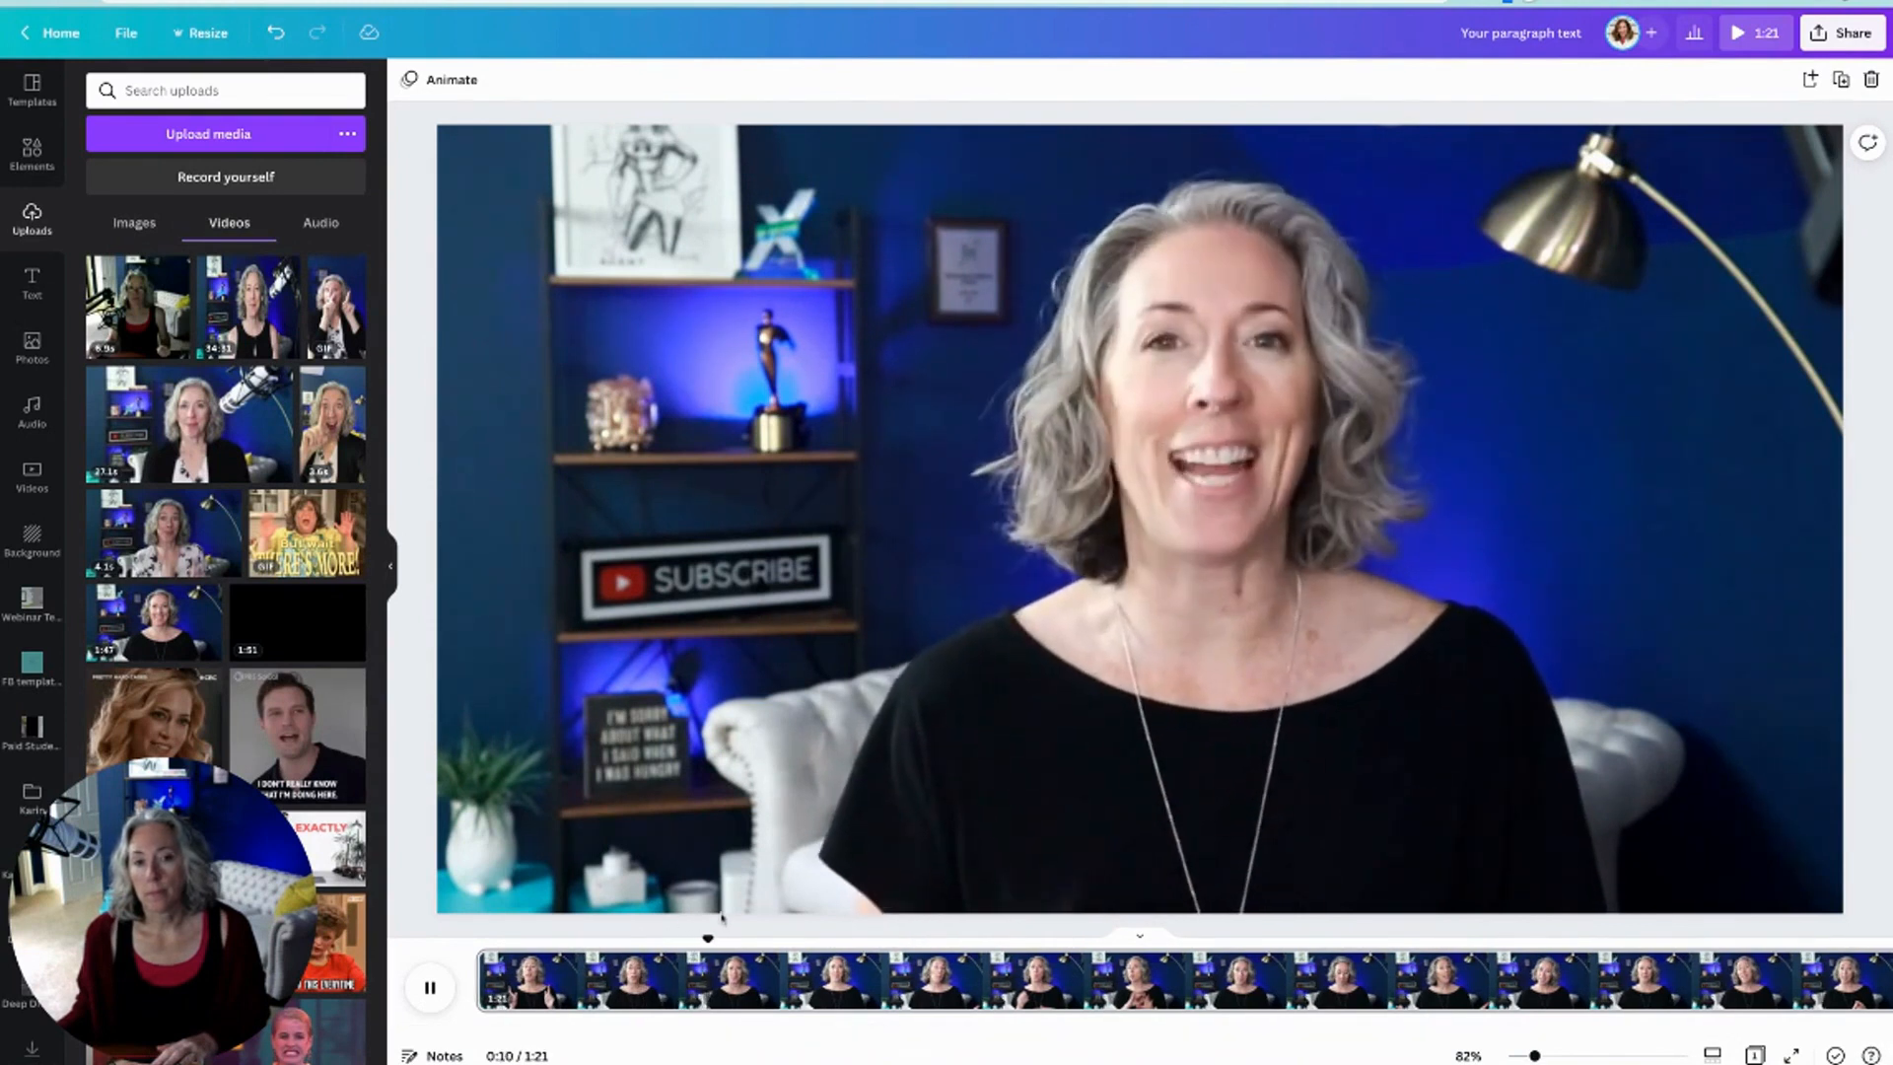
pyautogui.press('space')
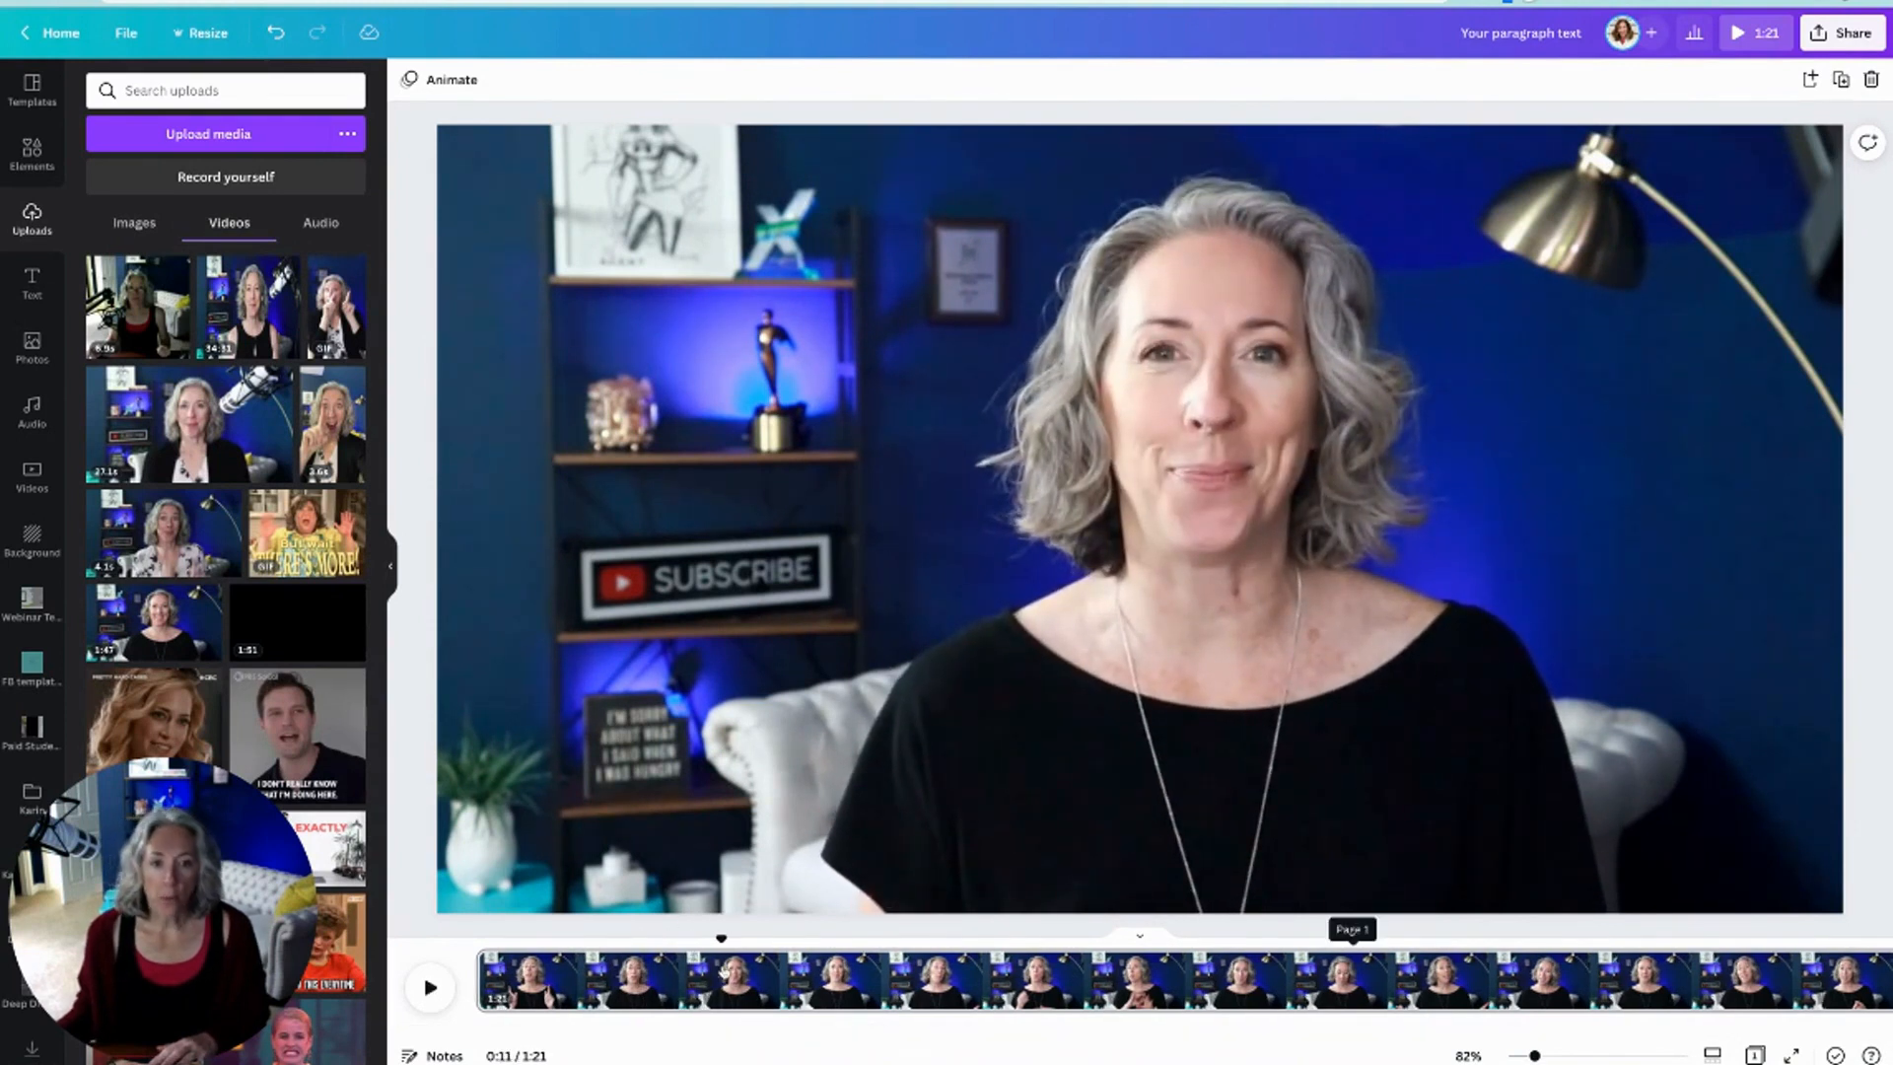
pyautogui.rightClick(723, 973)
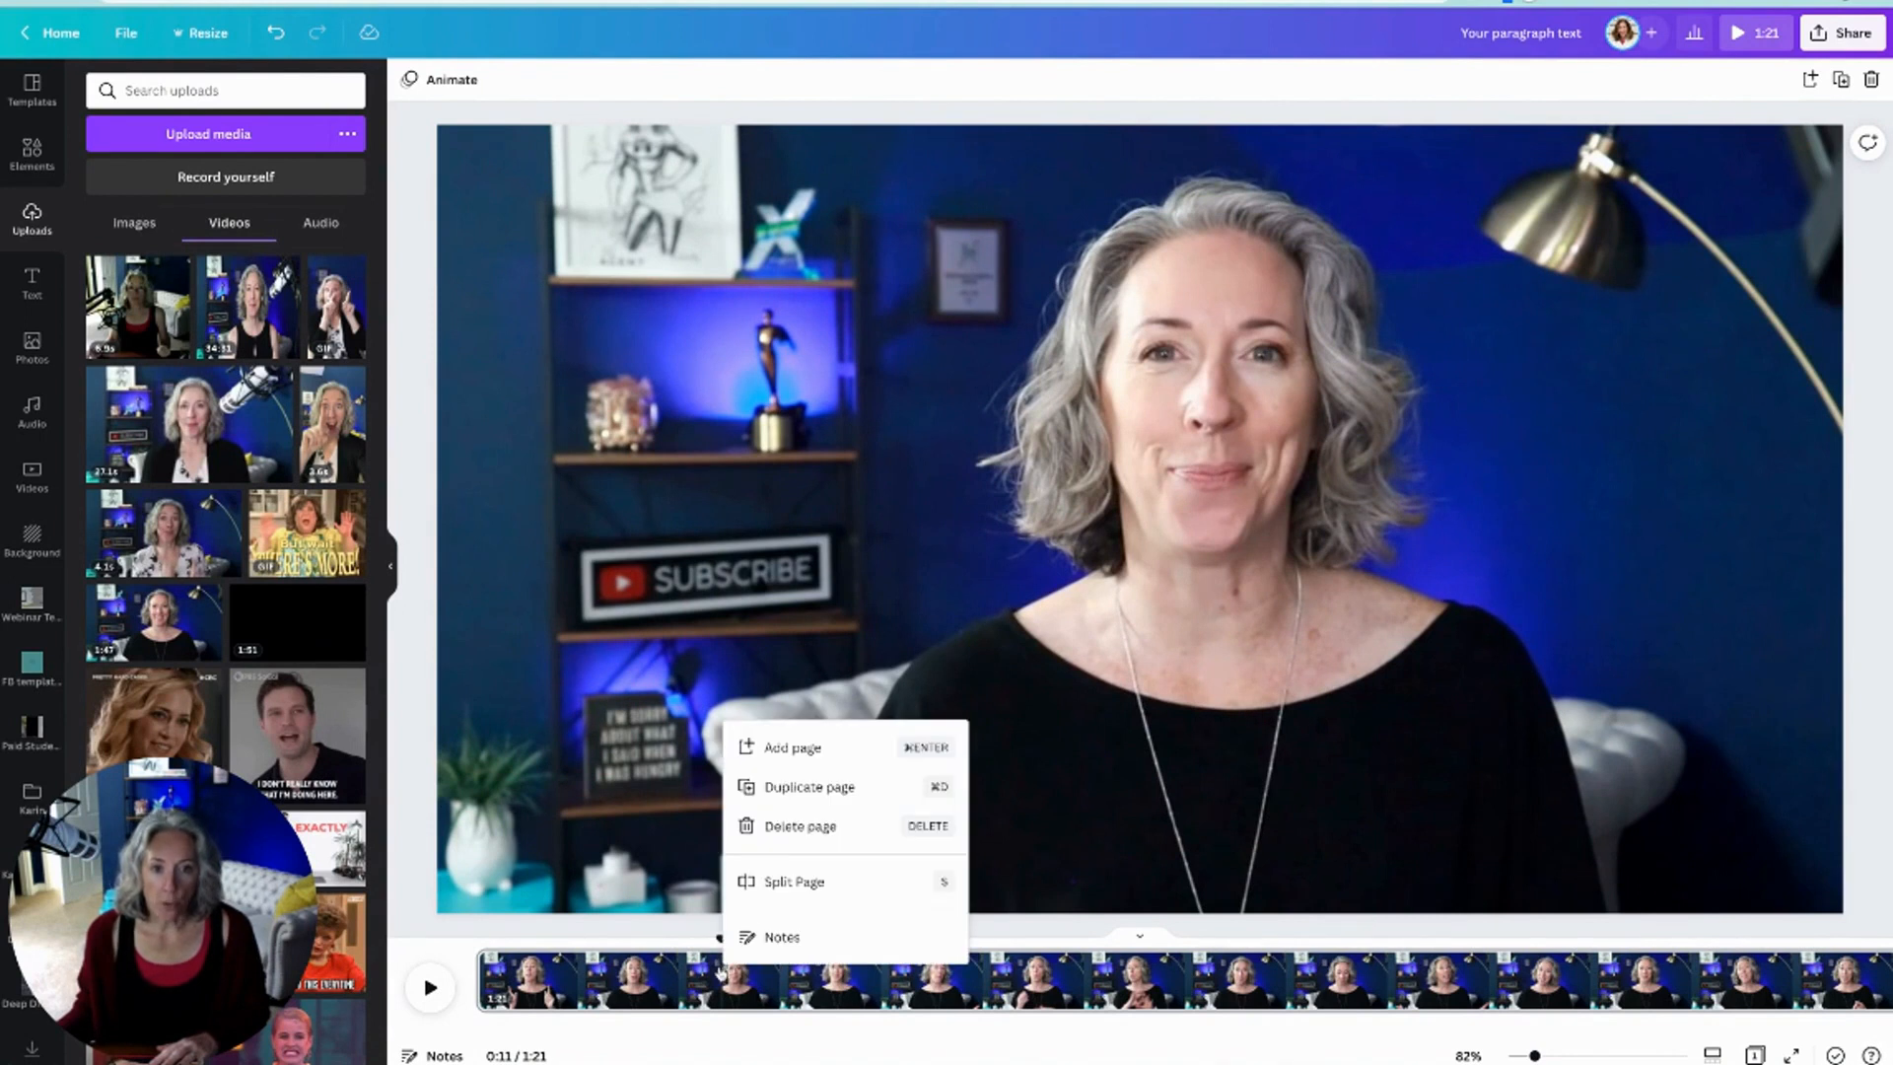
pyautogui.click(775, 881)
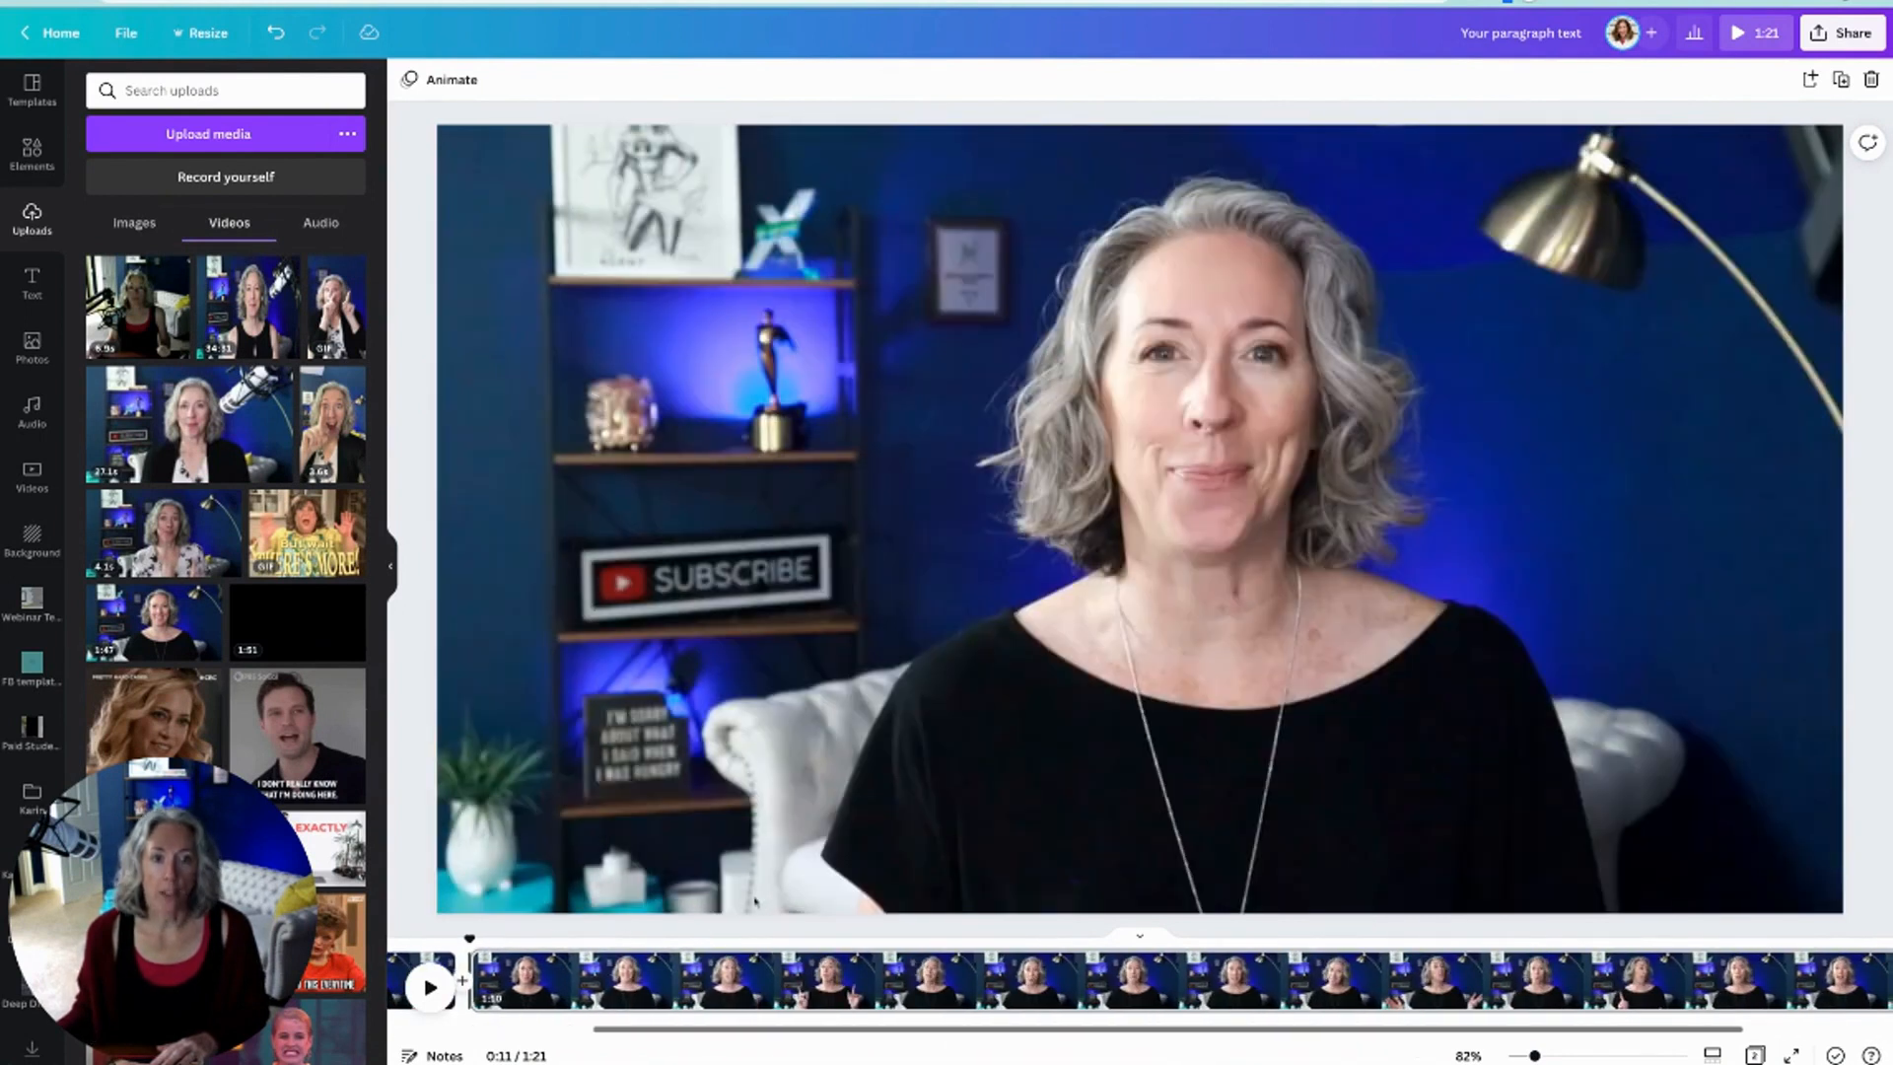
# Step: Find the next cut point in the first segment by playing from about 7.2 s, and split it at 0:08
pyautogui.hscroll(-5, 654, 1031)
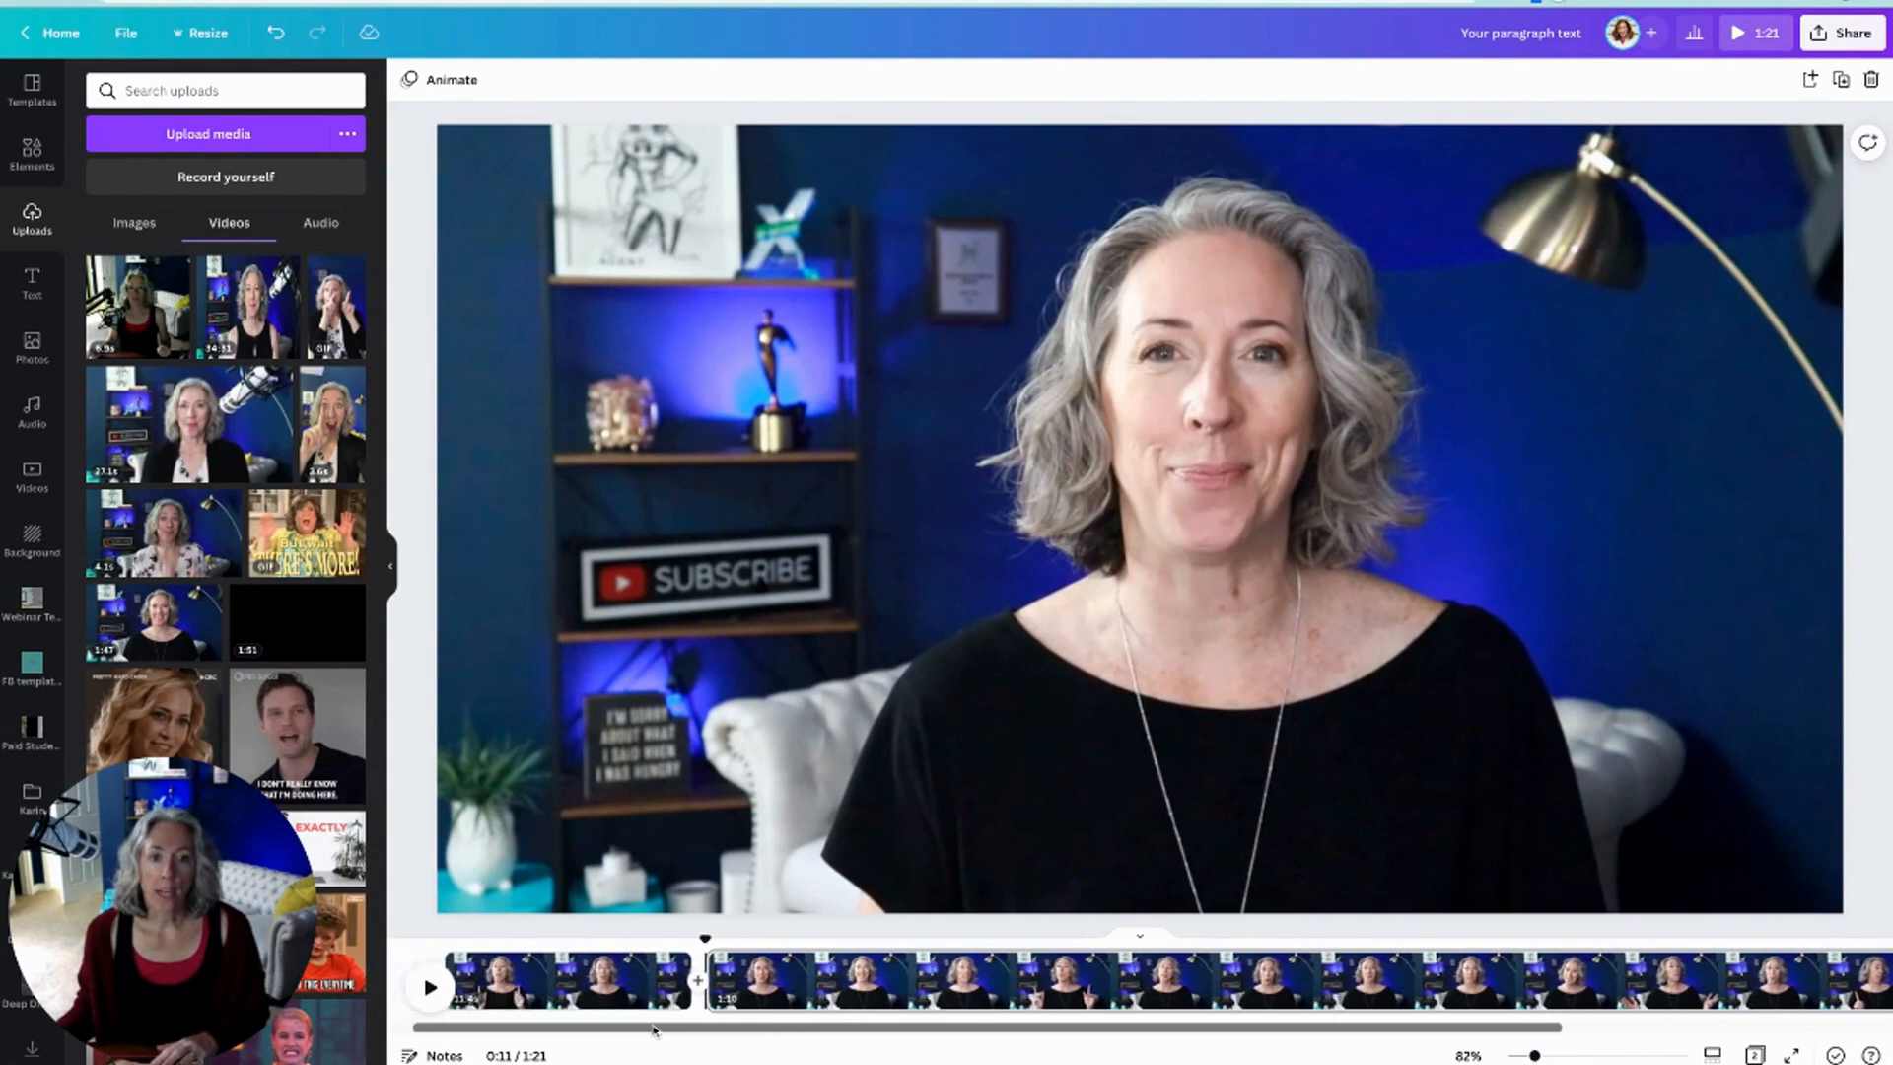
pyautogui.click(664, 981)
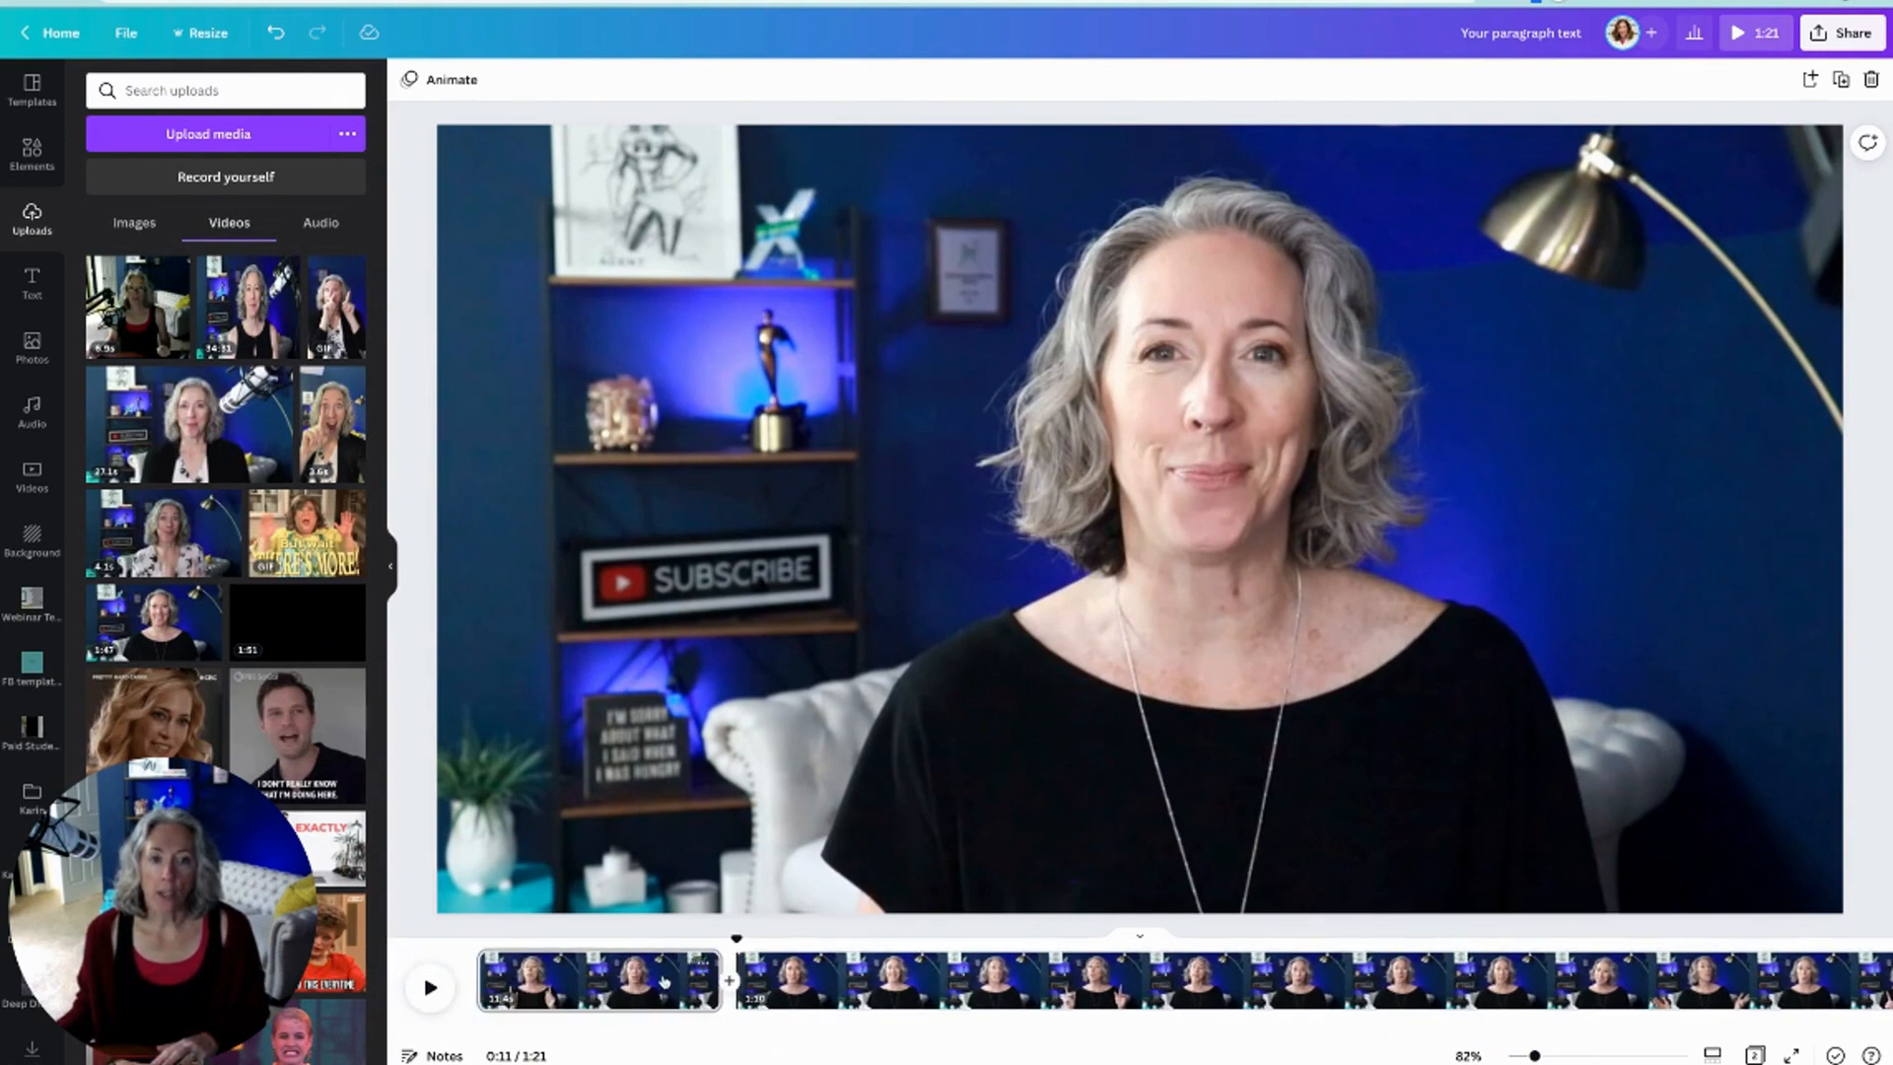
pyautogui.click(664, 981)
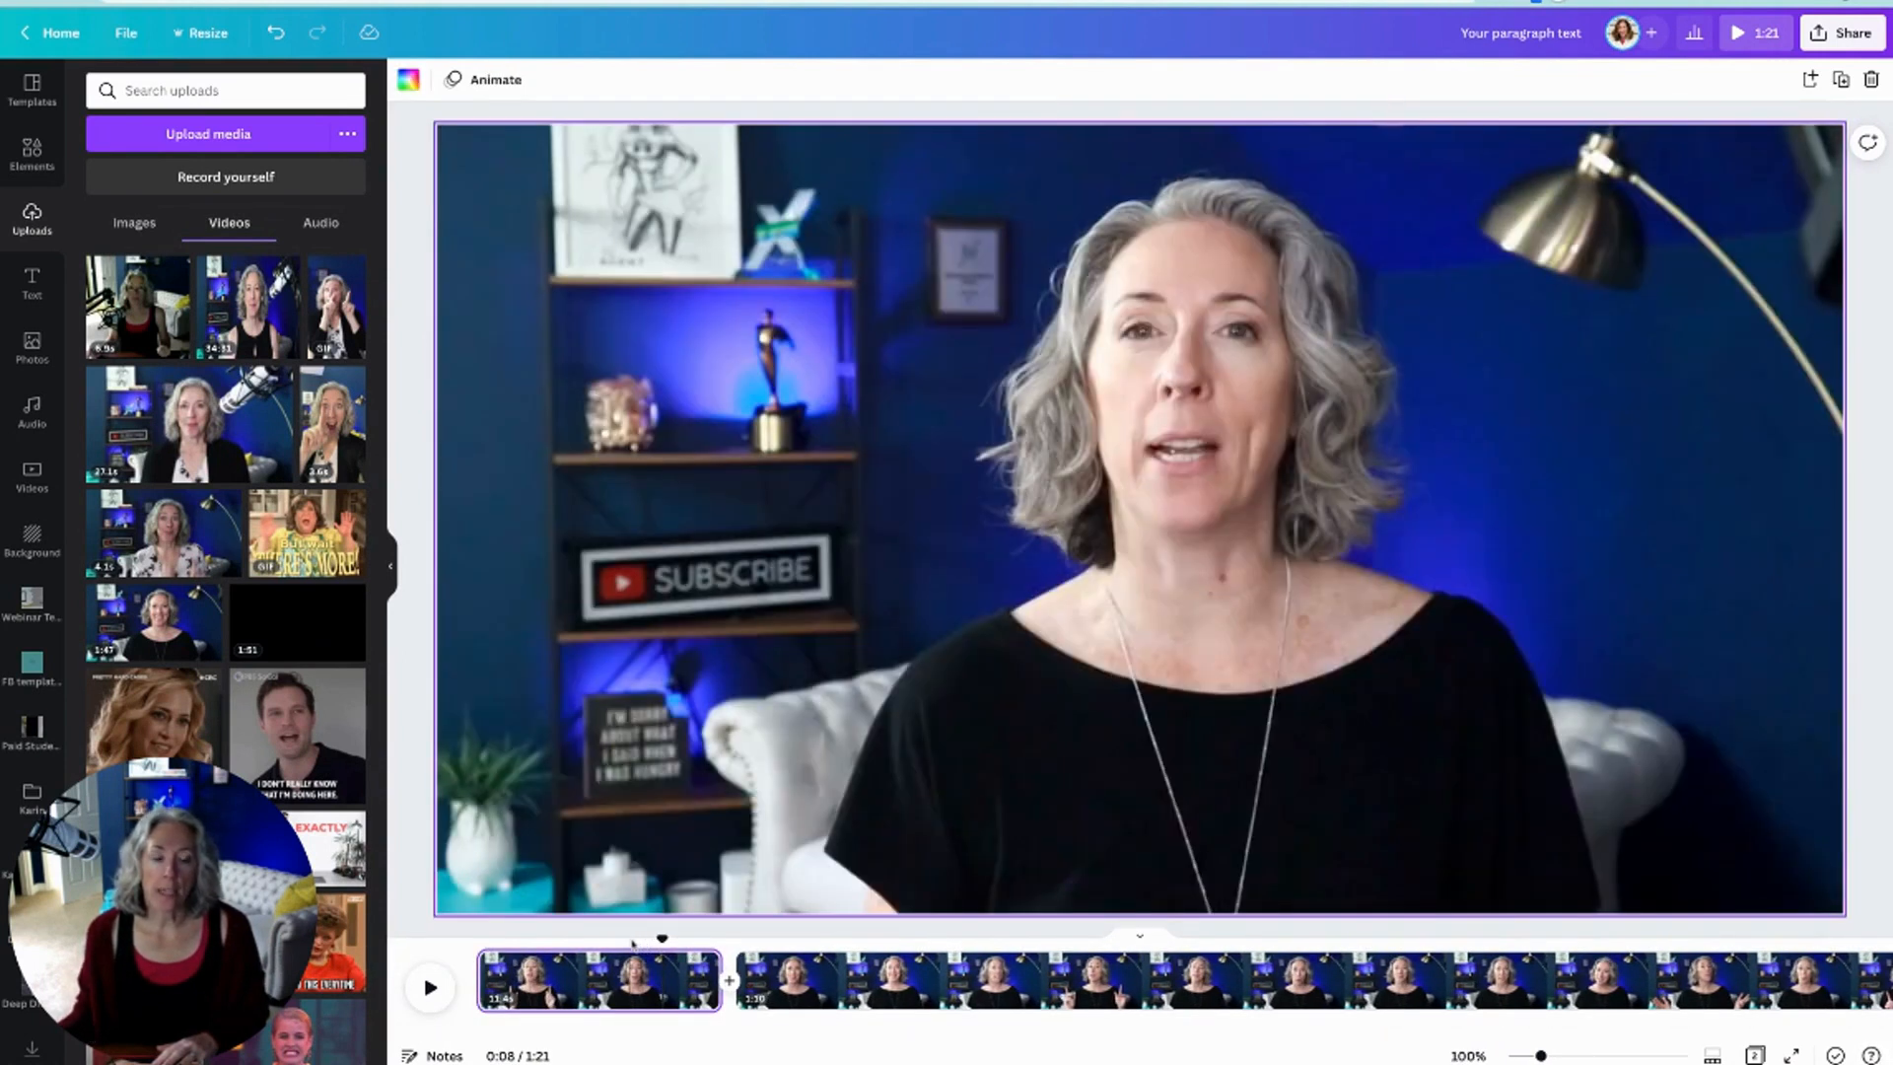
pyautogui.moveTo(662, 938); pyautogui.dragTo(634, 937)
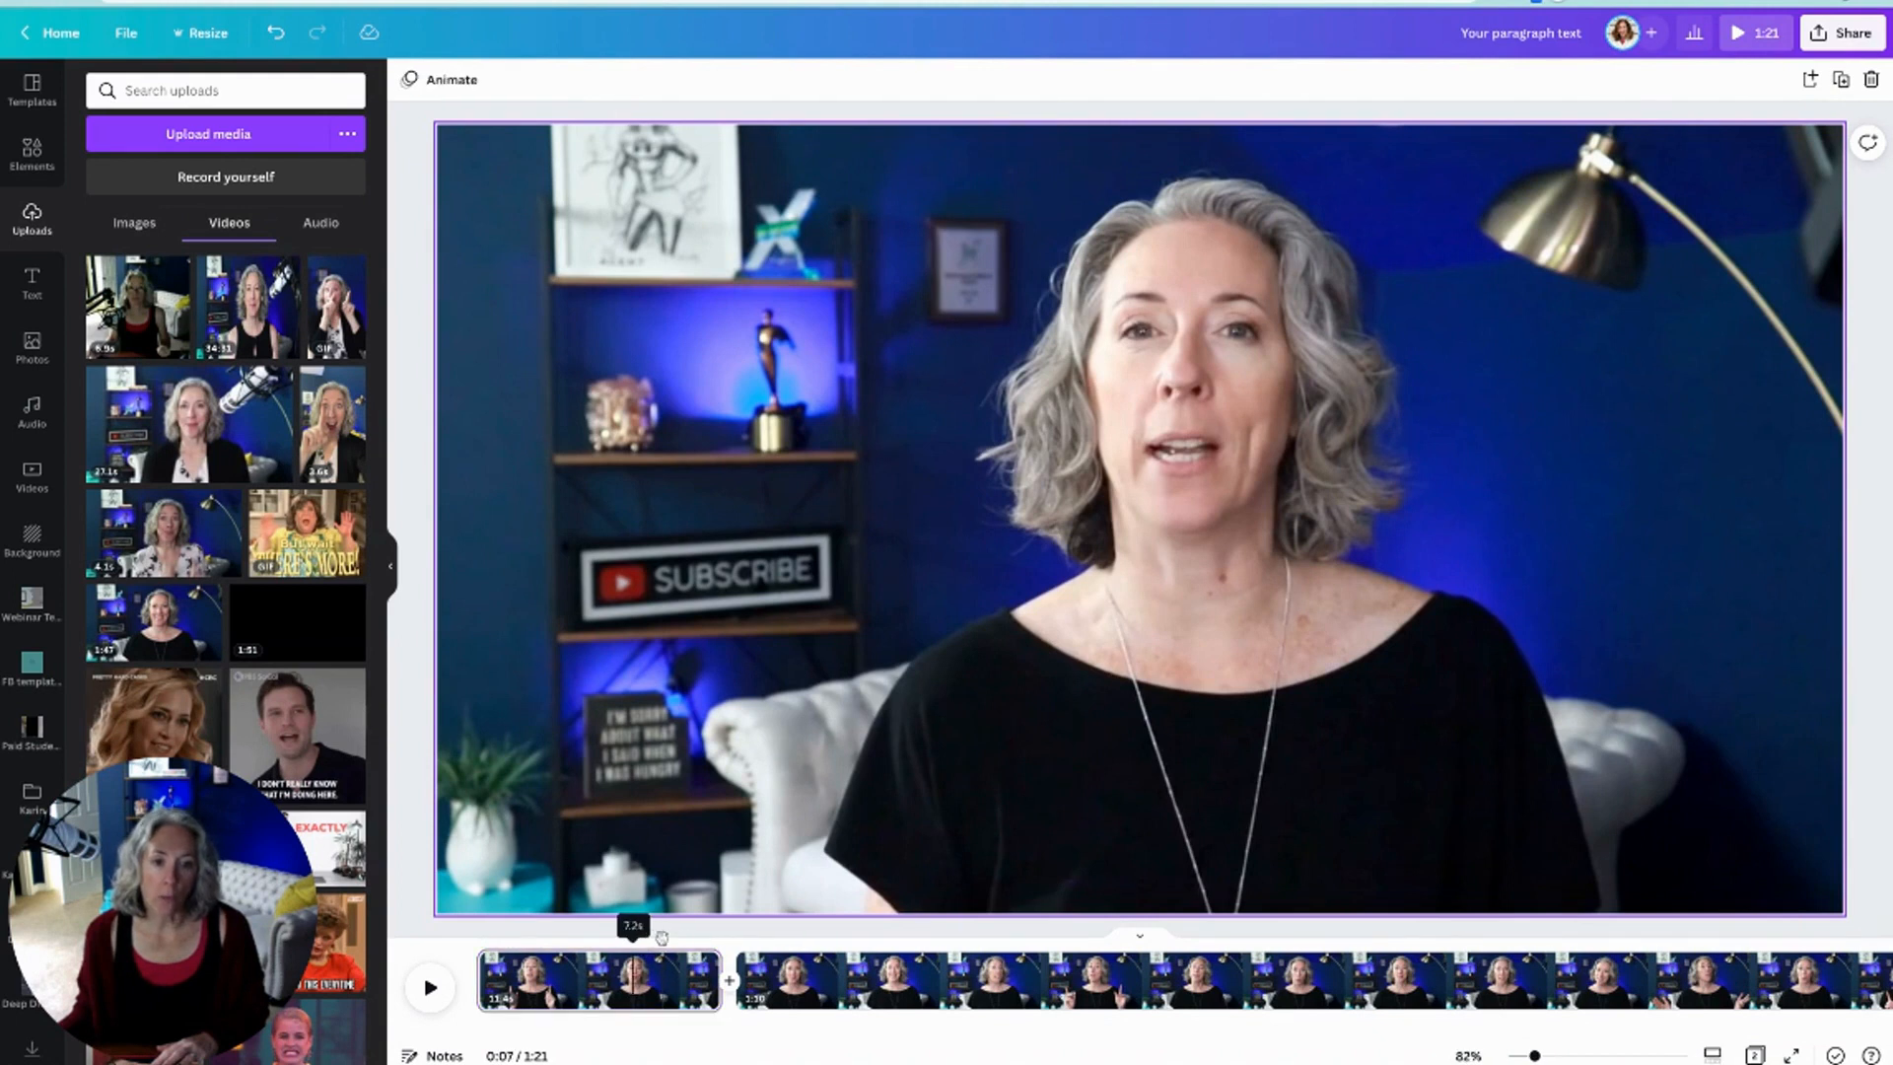
pyautogui.press('space')
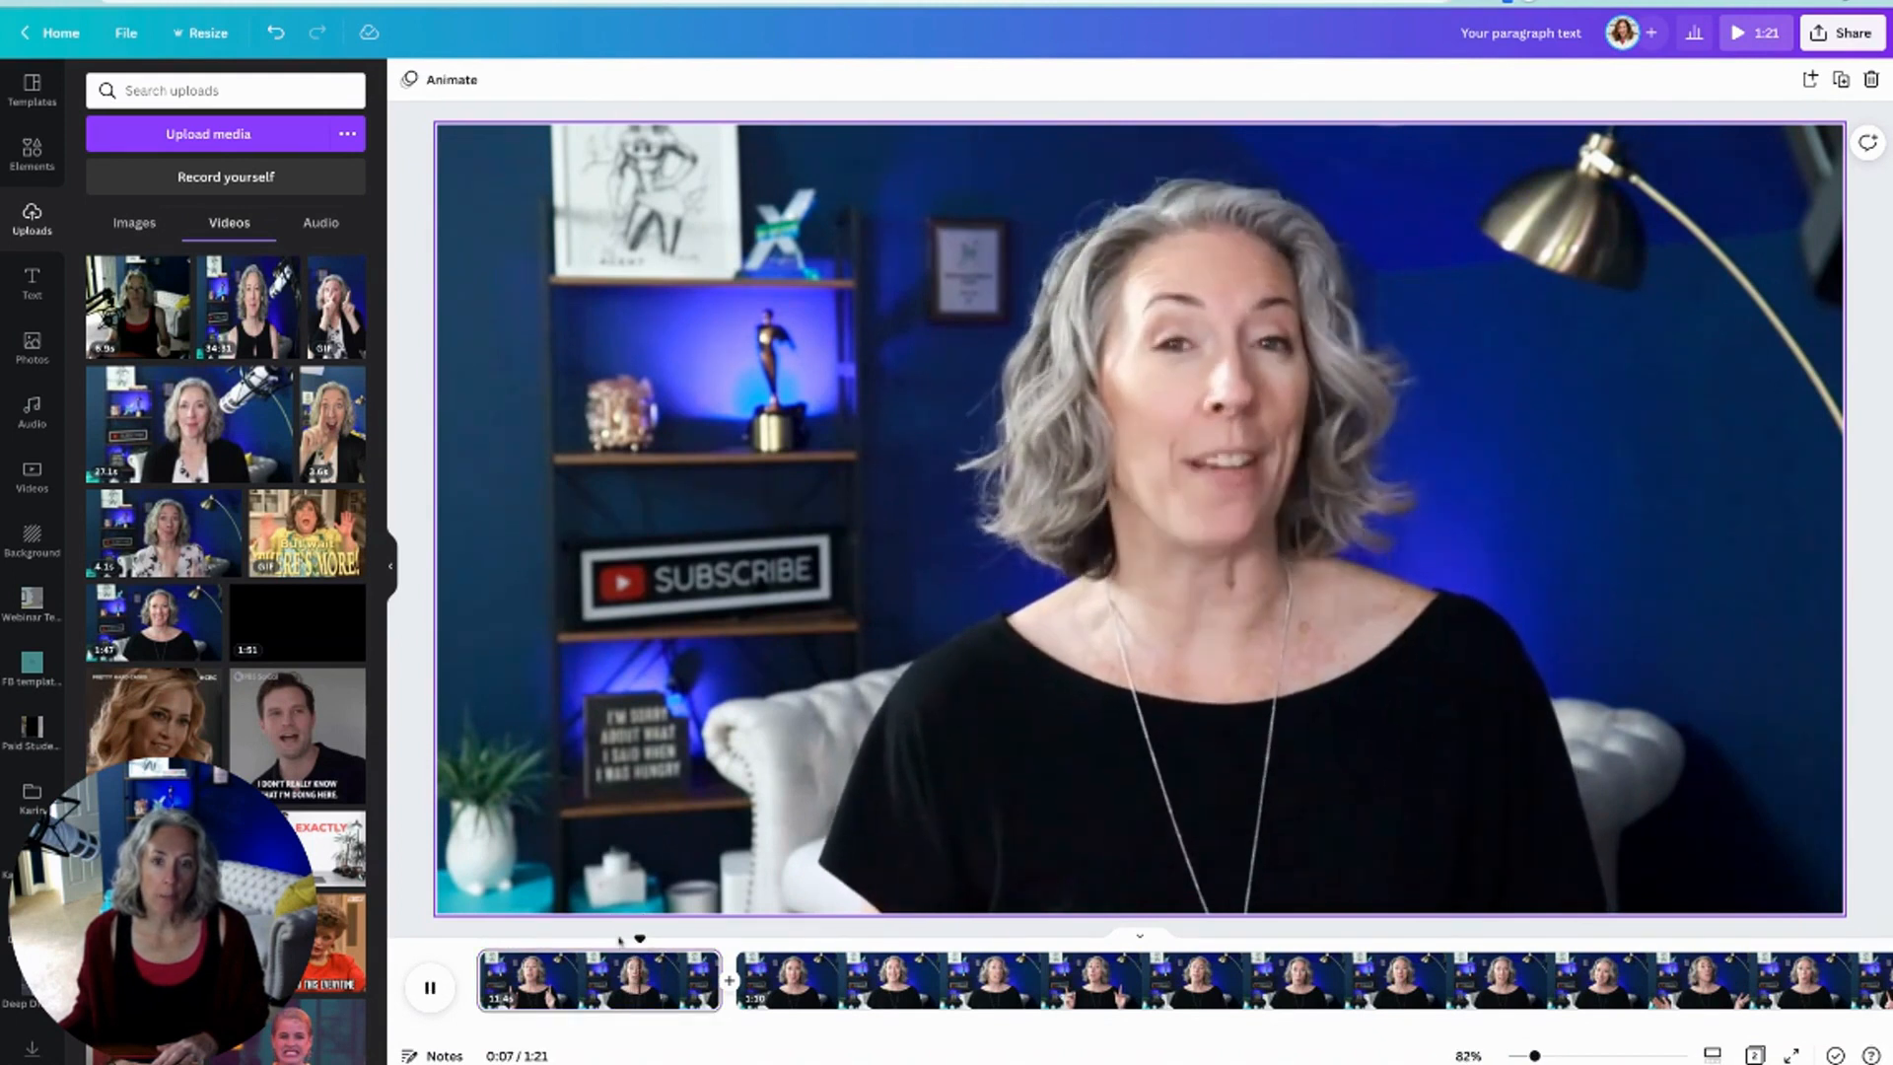
pyautogui.press('space')
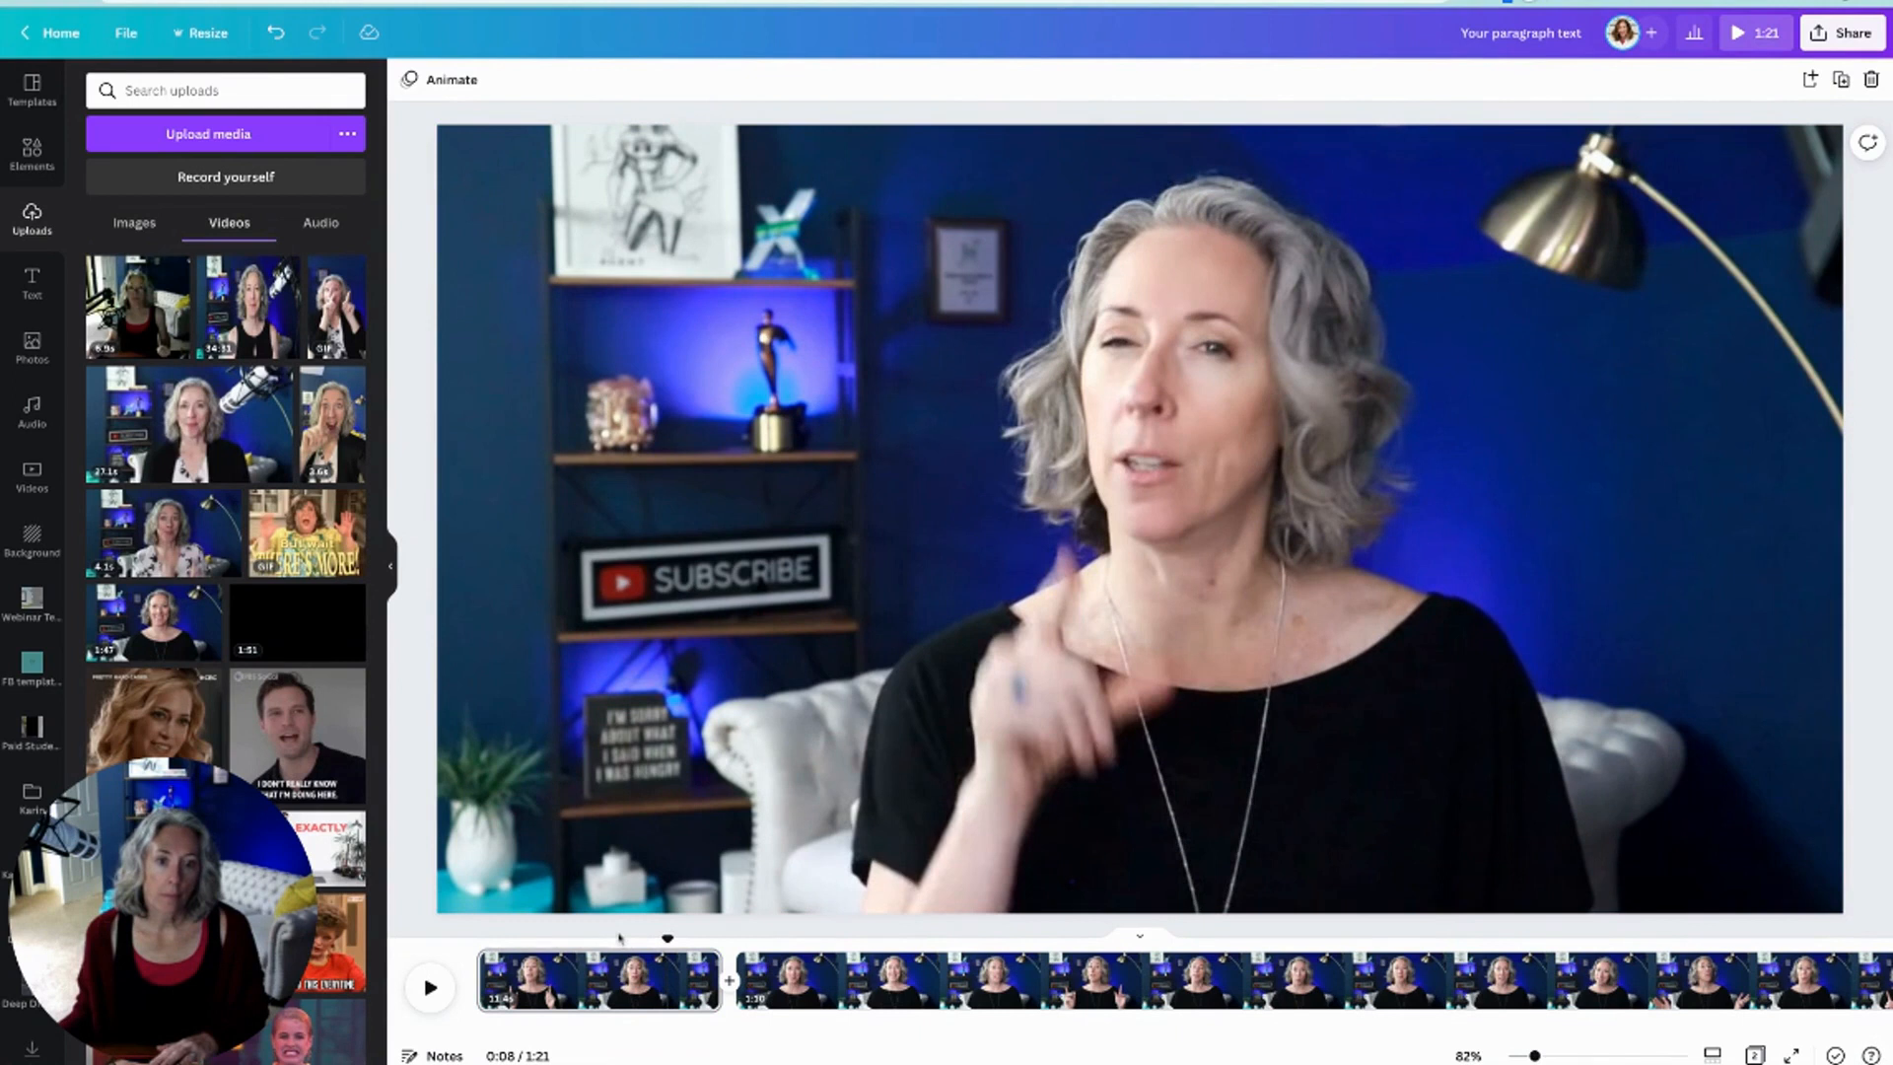
pyautogui.rightClick(669, 972)
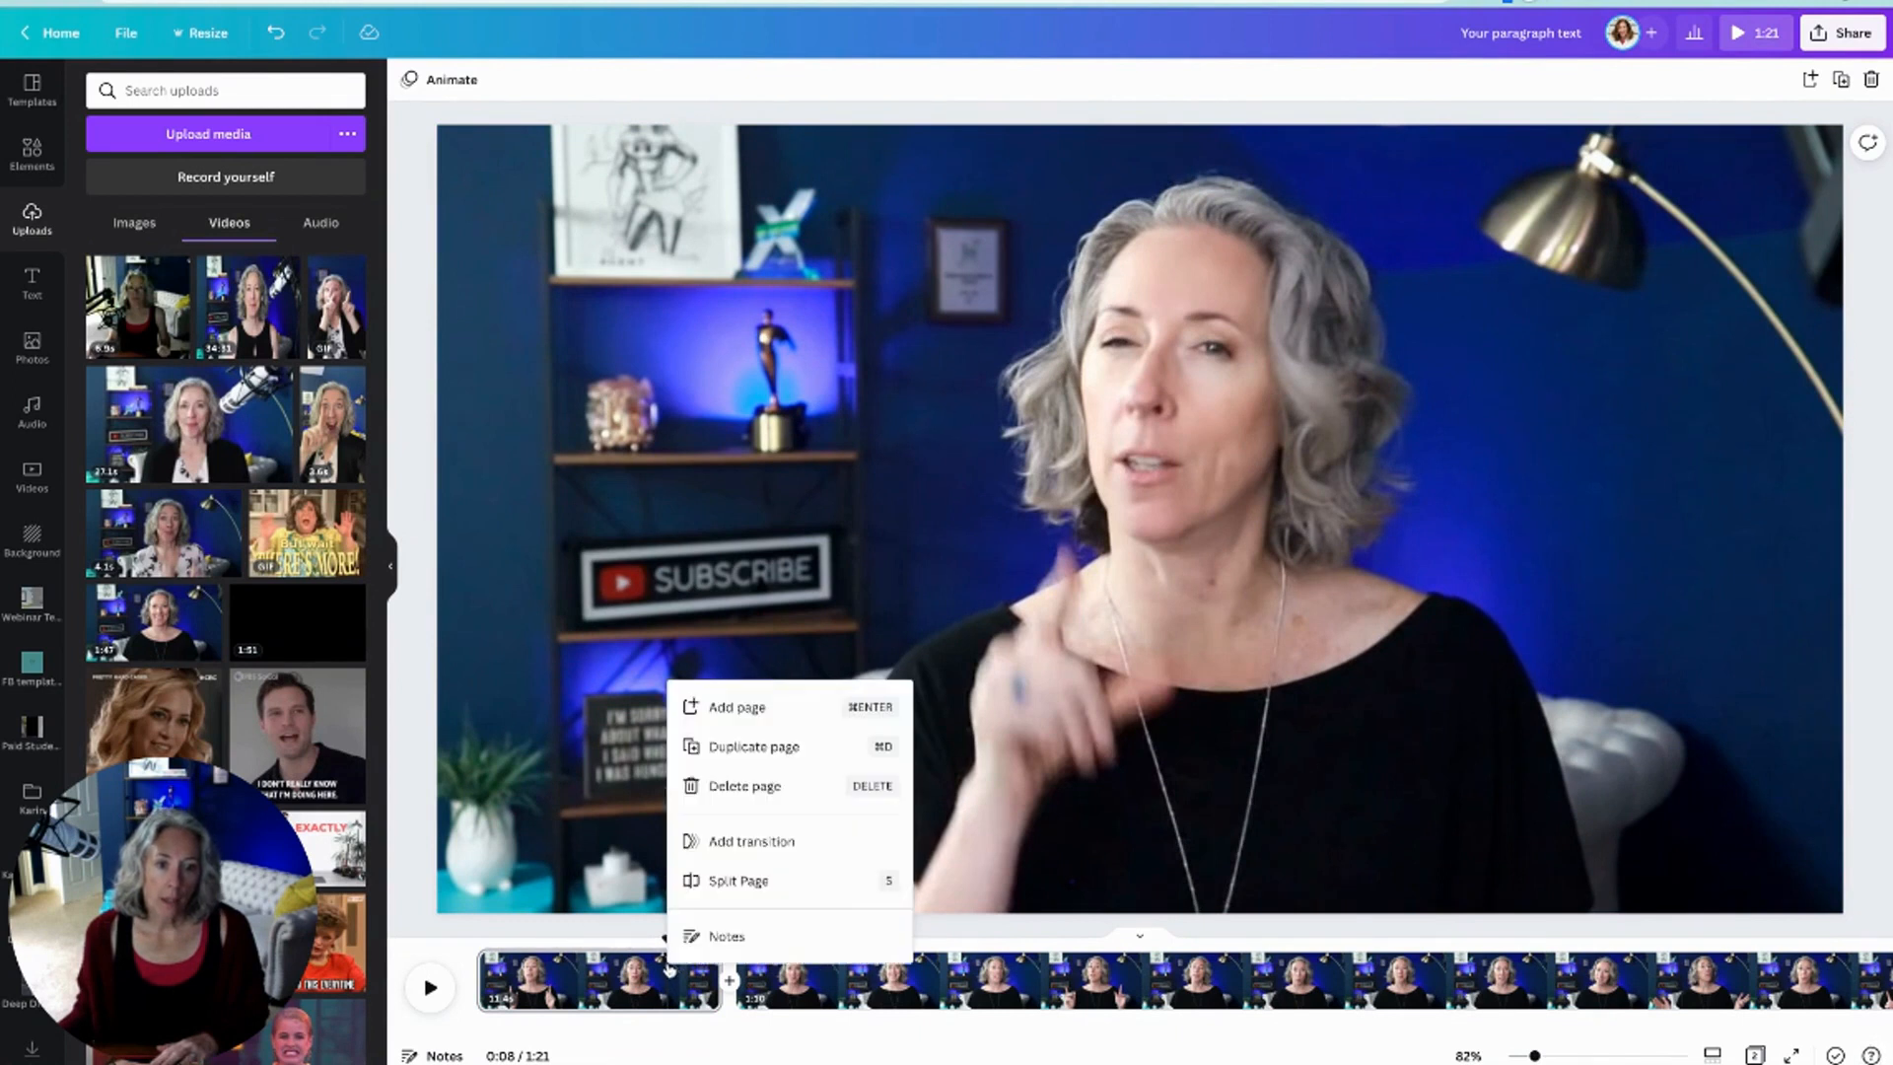
pyautogui.click(708, 886)
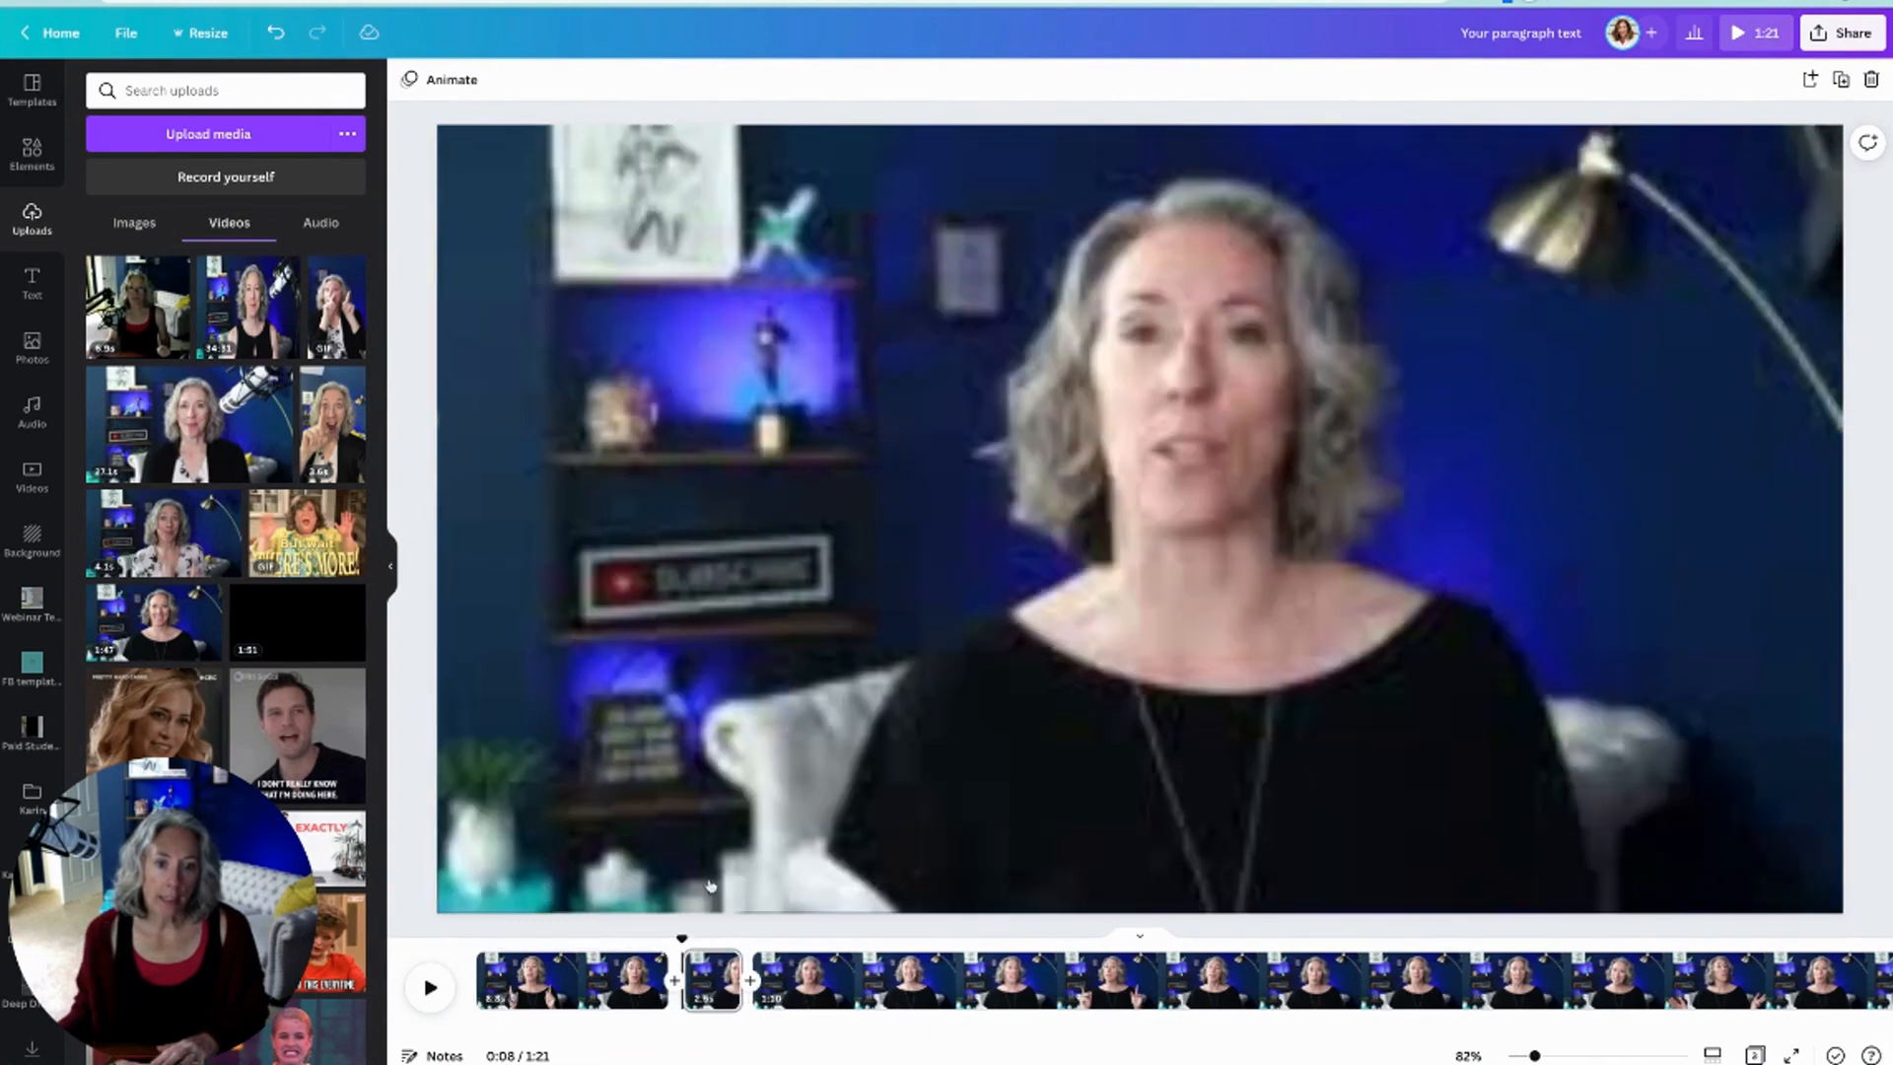
# Step: Enlarge the video within its crop frame in the short second segment and reposition it to keep the speaker framed
pyautogui.click(712, 976)
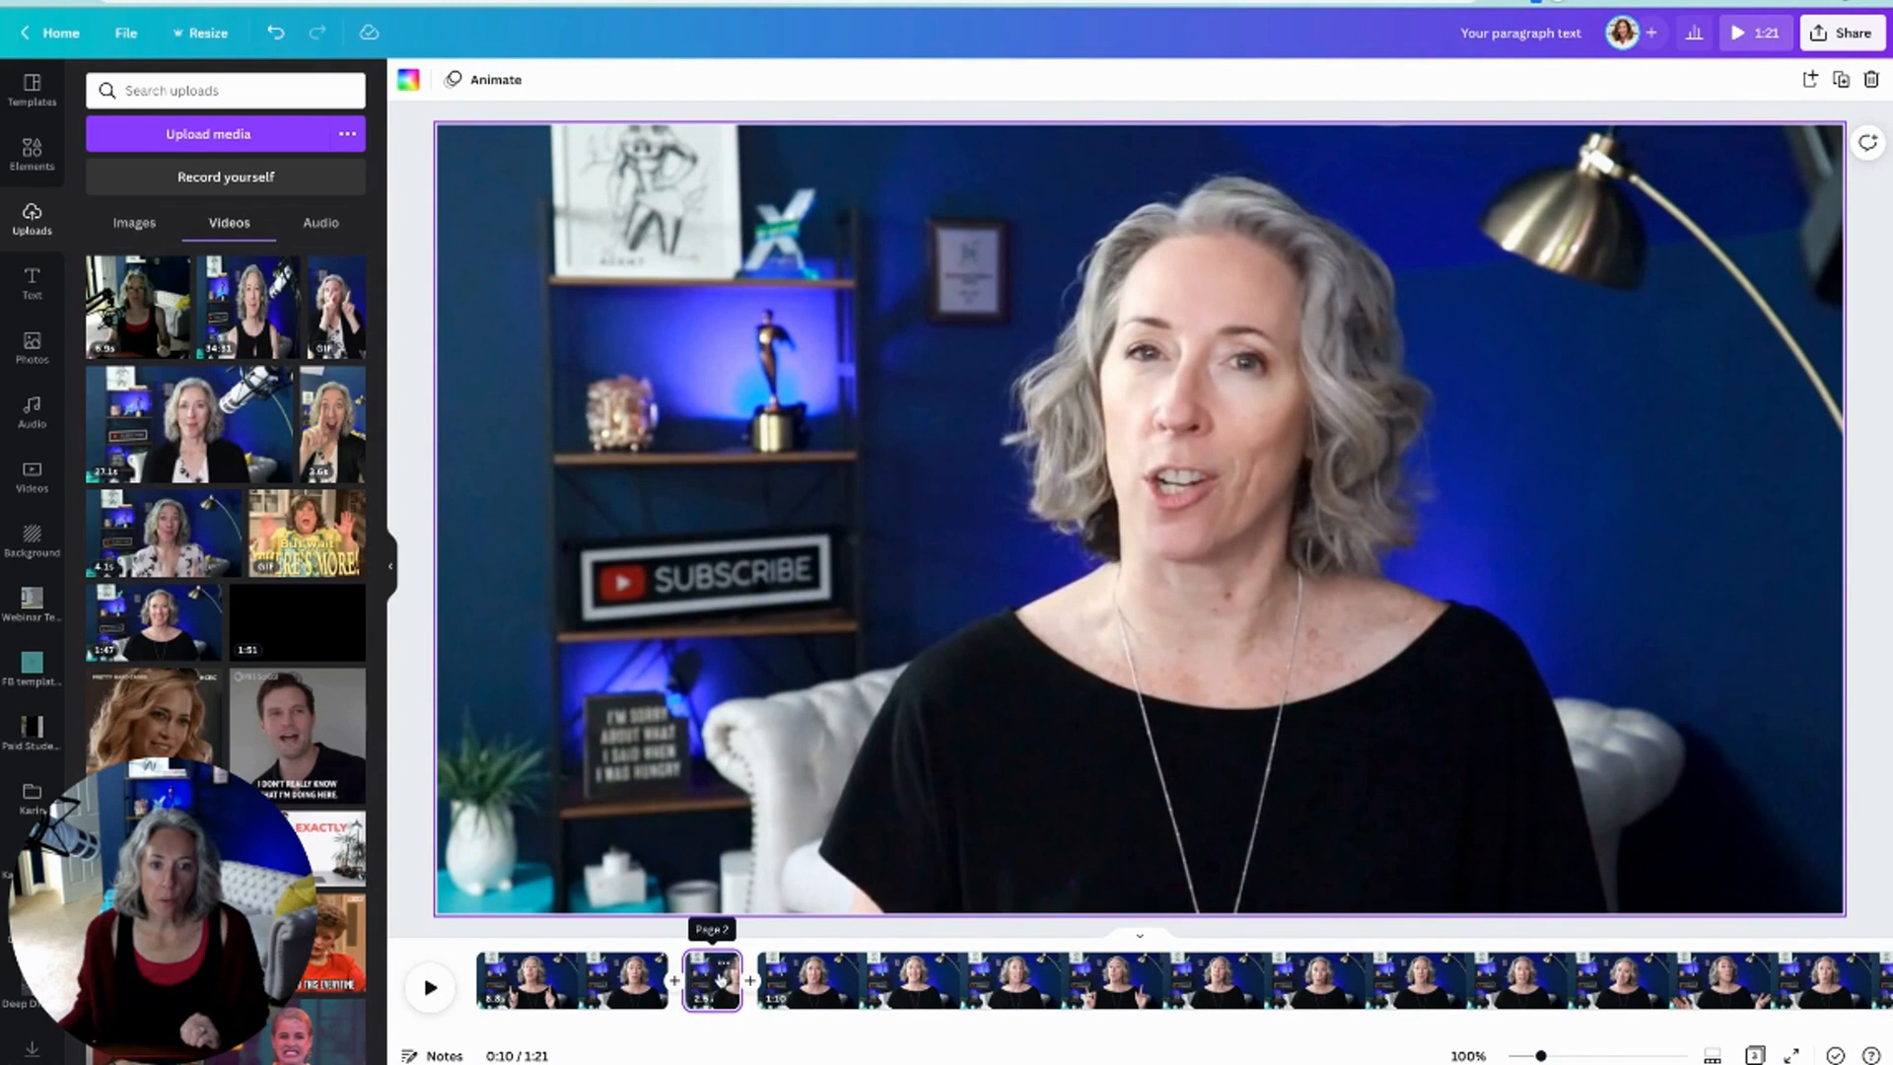
pyautogui.click(724, 965)
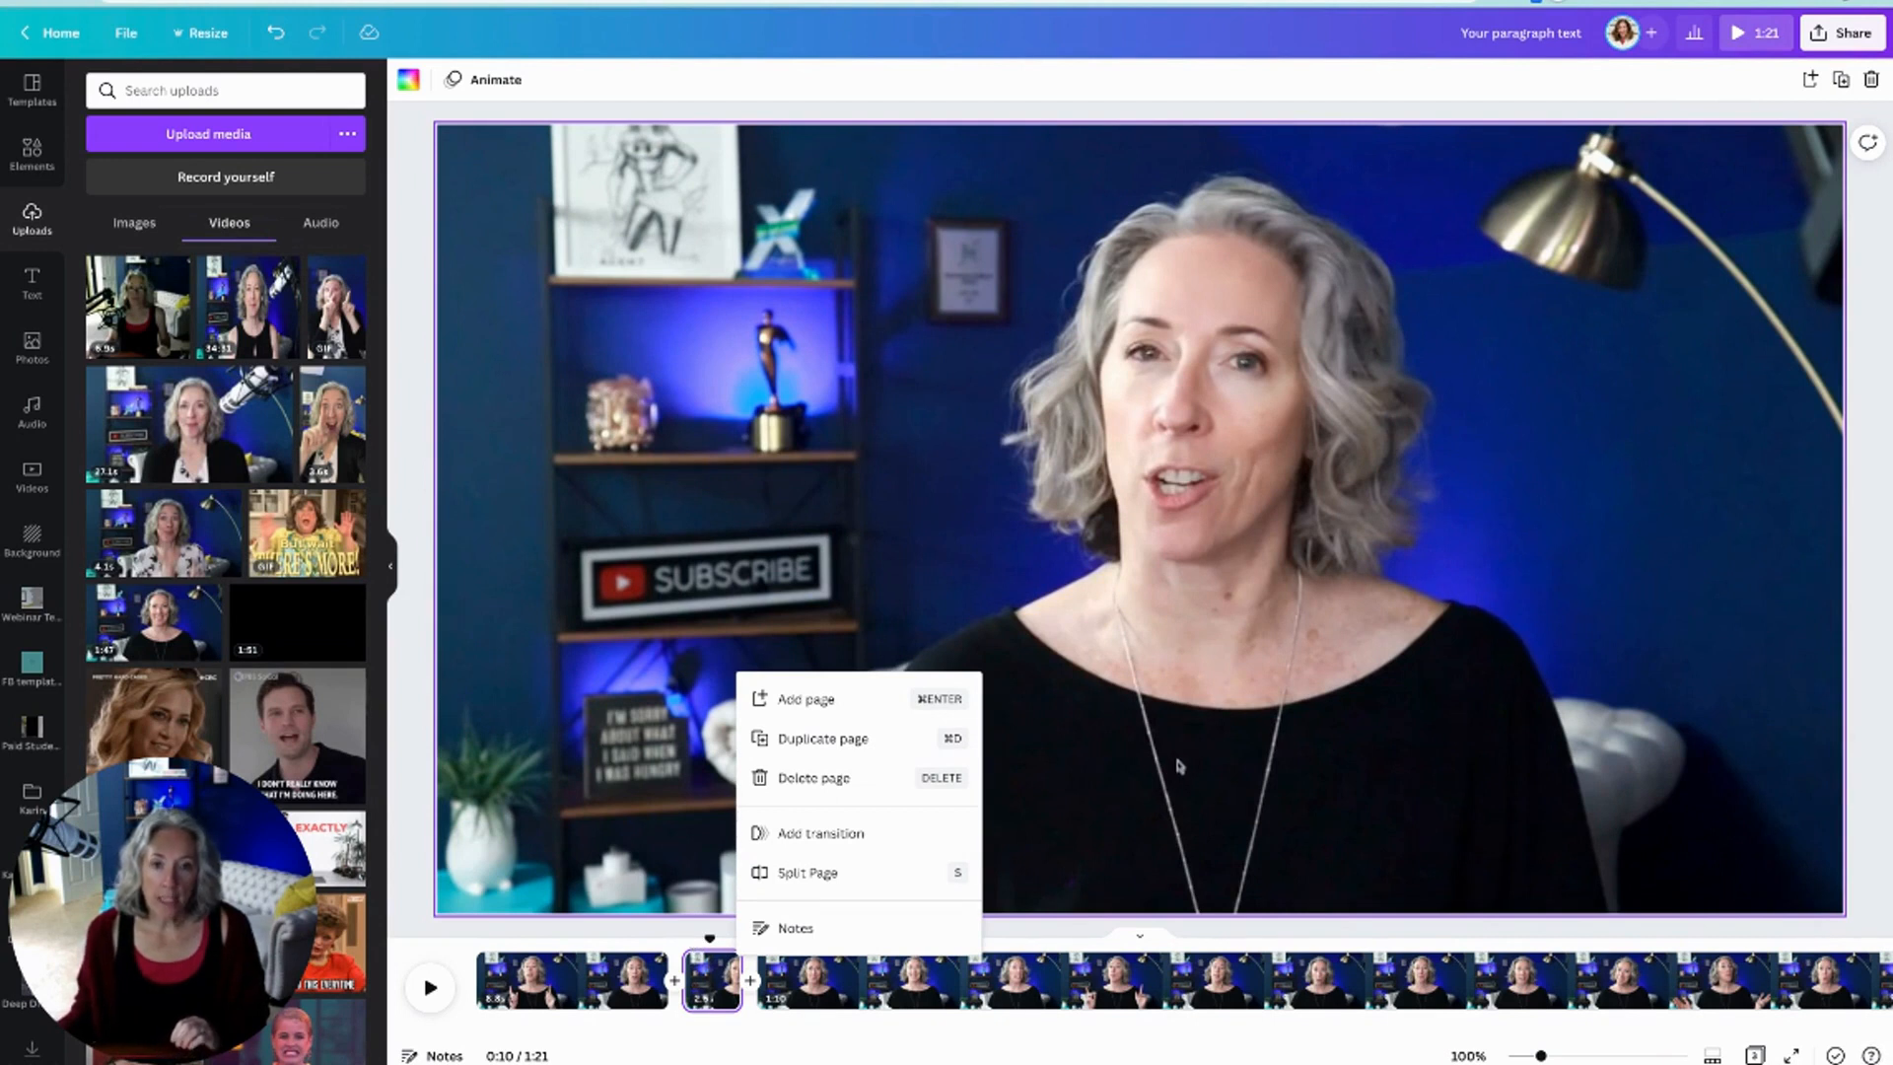
pyautogui.click(1179, 766)
pyautogui.doubleClick(1136, 520)
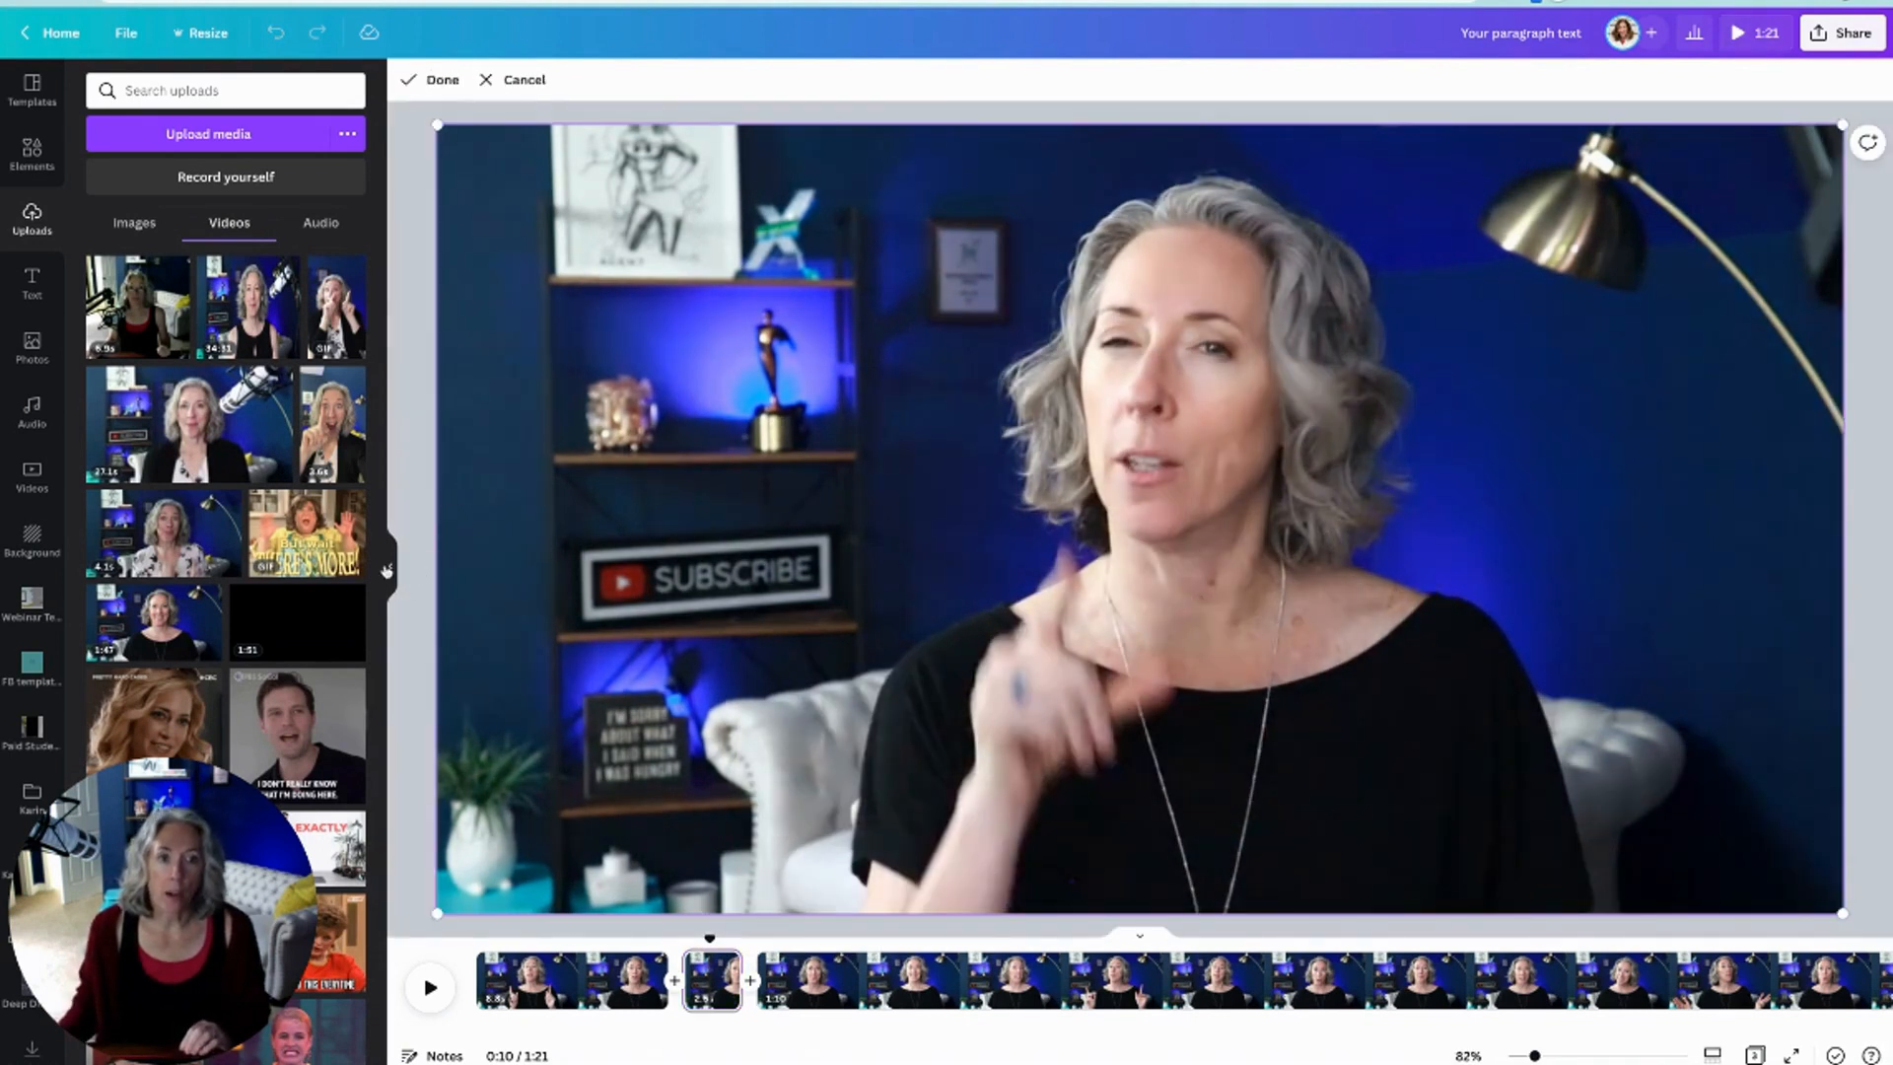
pyautogui.moveTo(1545, 1058); pyautogui.dragTo(1540, 1058)
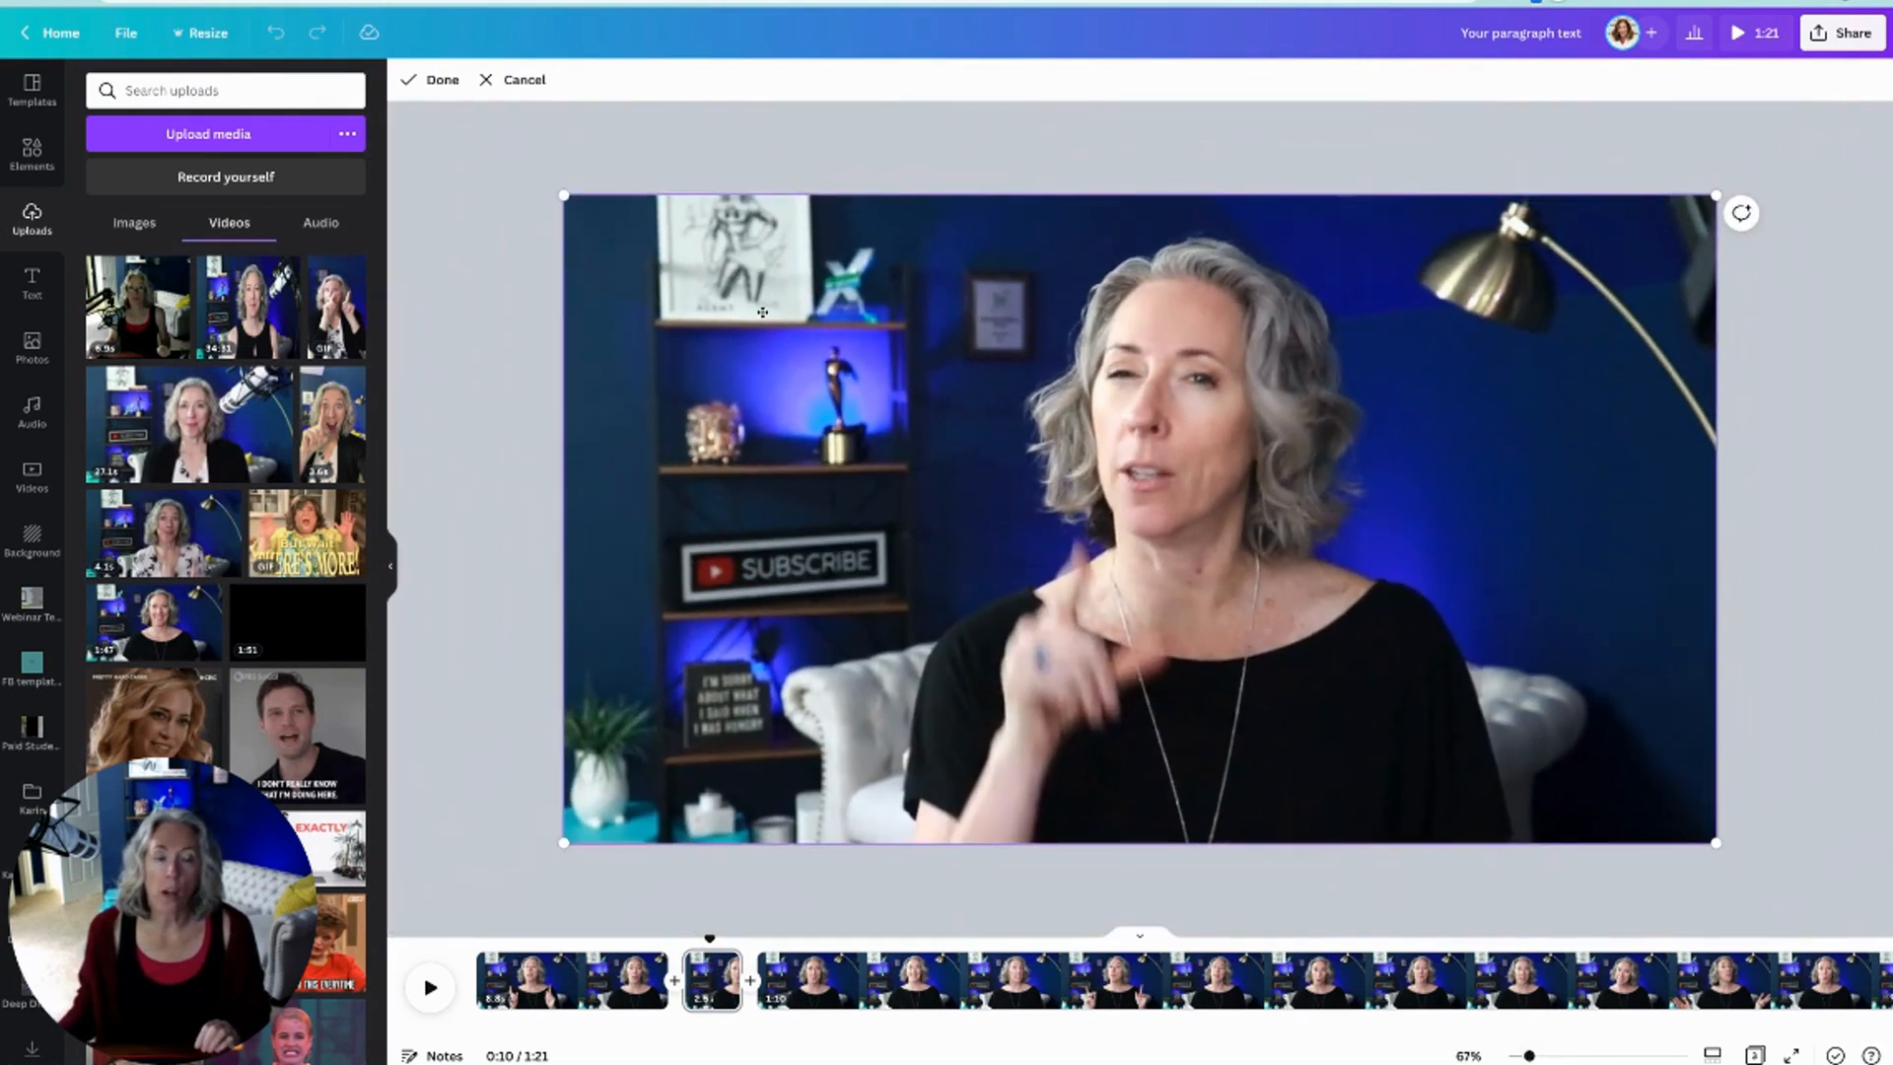
pyautogui.moveTo(563, 196); pyautogui.dragTo(447, 130)
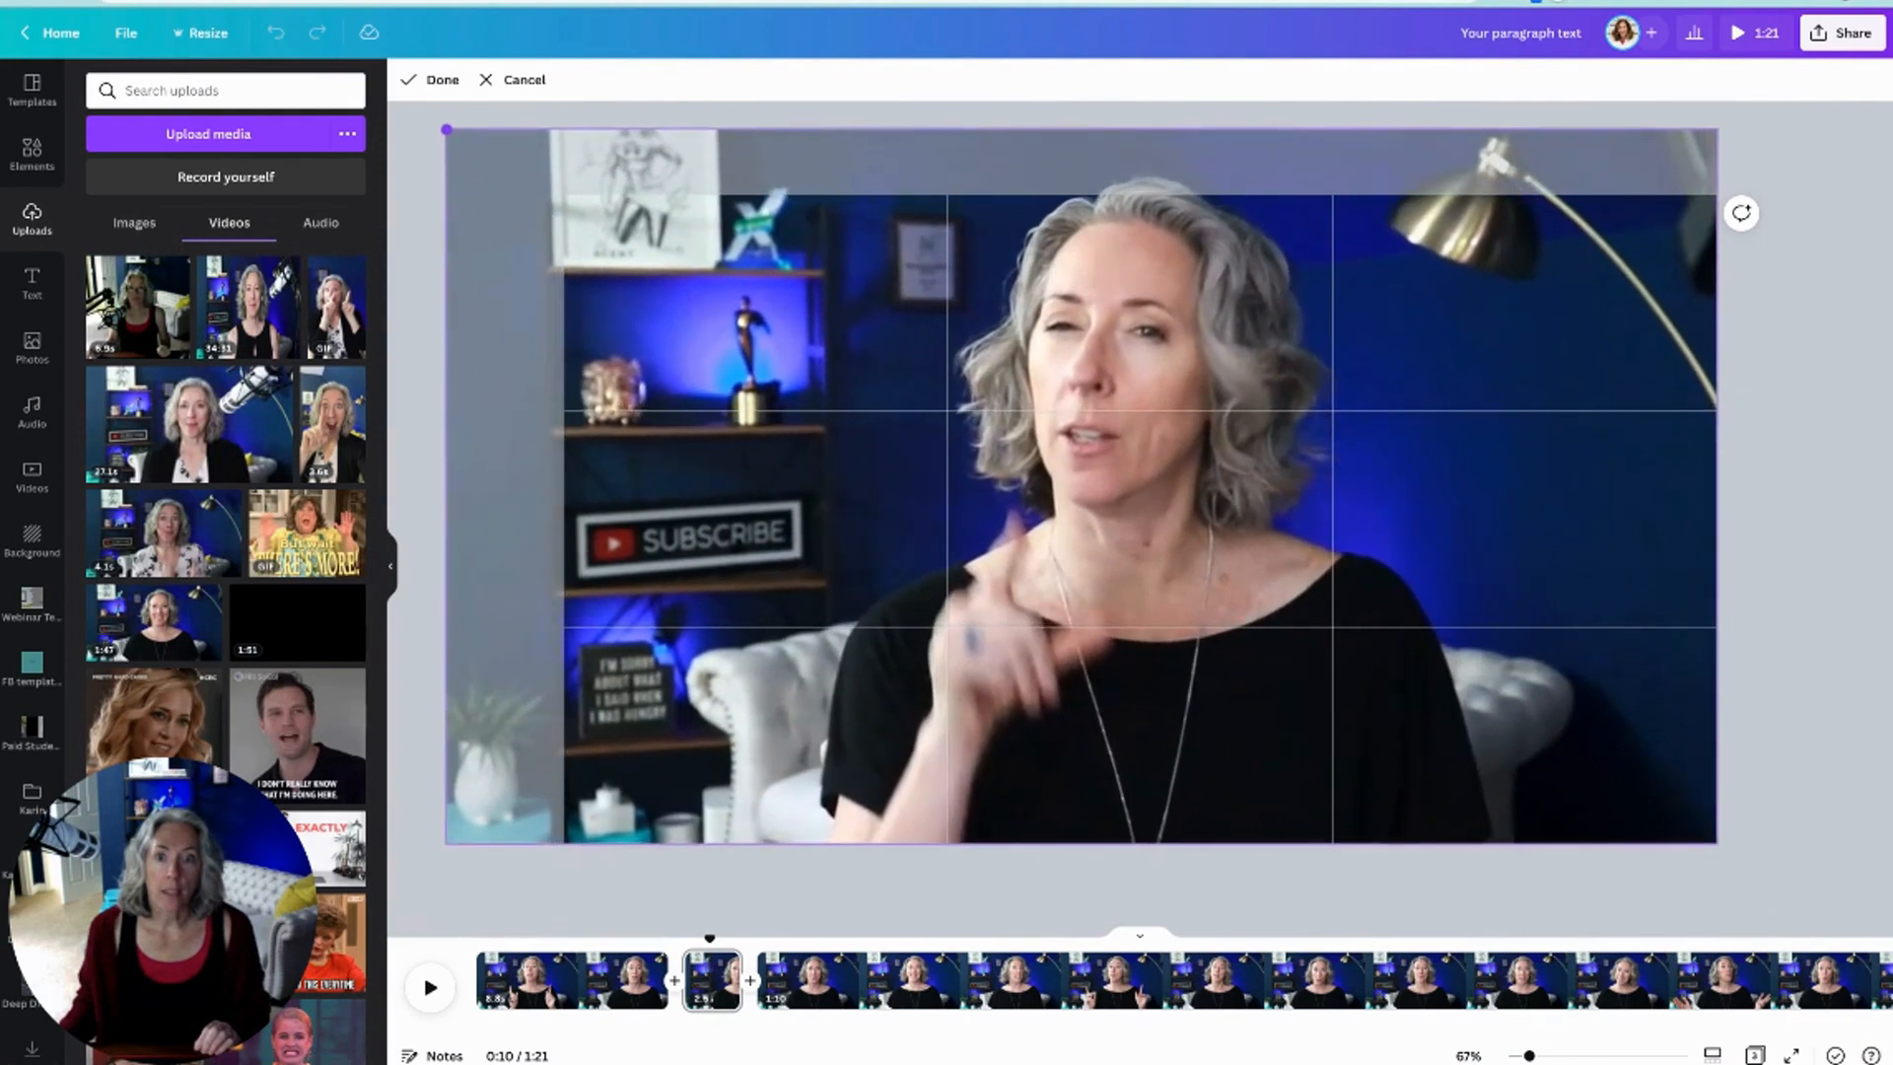
pyautogui.moveTo(1715, 842); pyautogui.dragTo(1784, 880)
pyautogui.moveTo(1484, 732); pyautogui.dragTo(1484, 756)
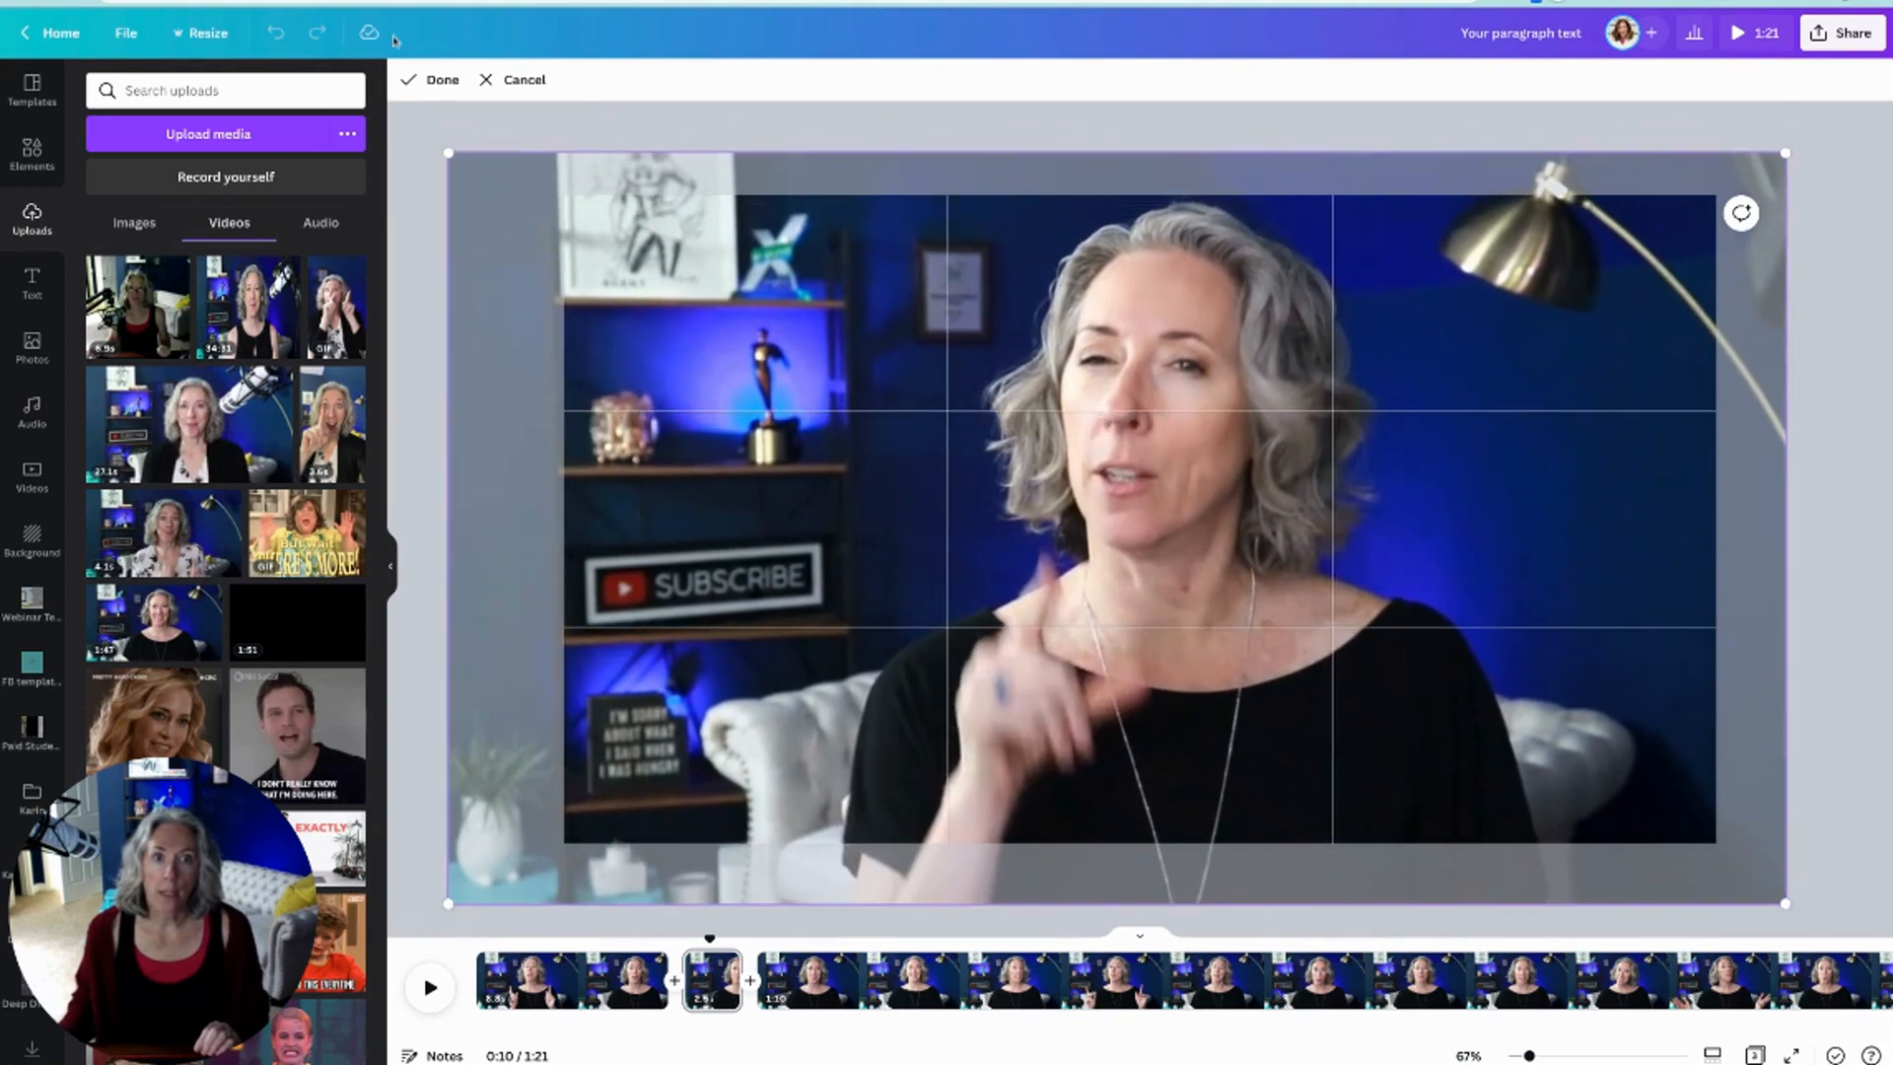
pyautogui.click(439, 80)
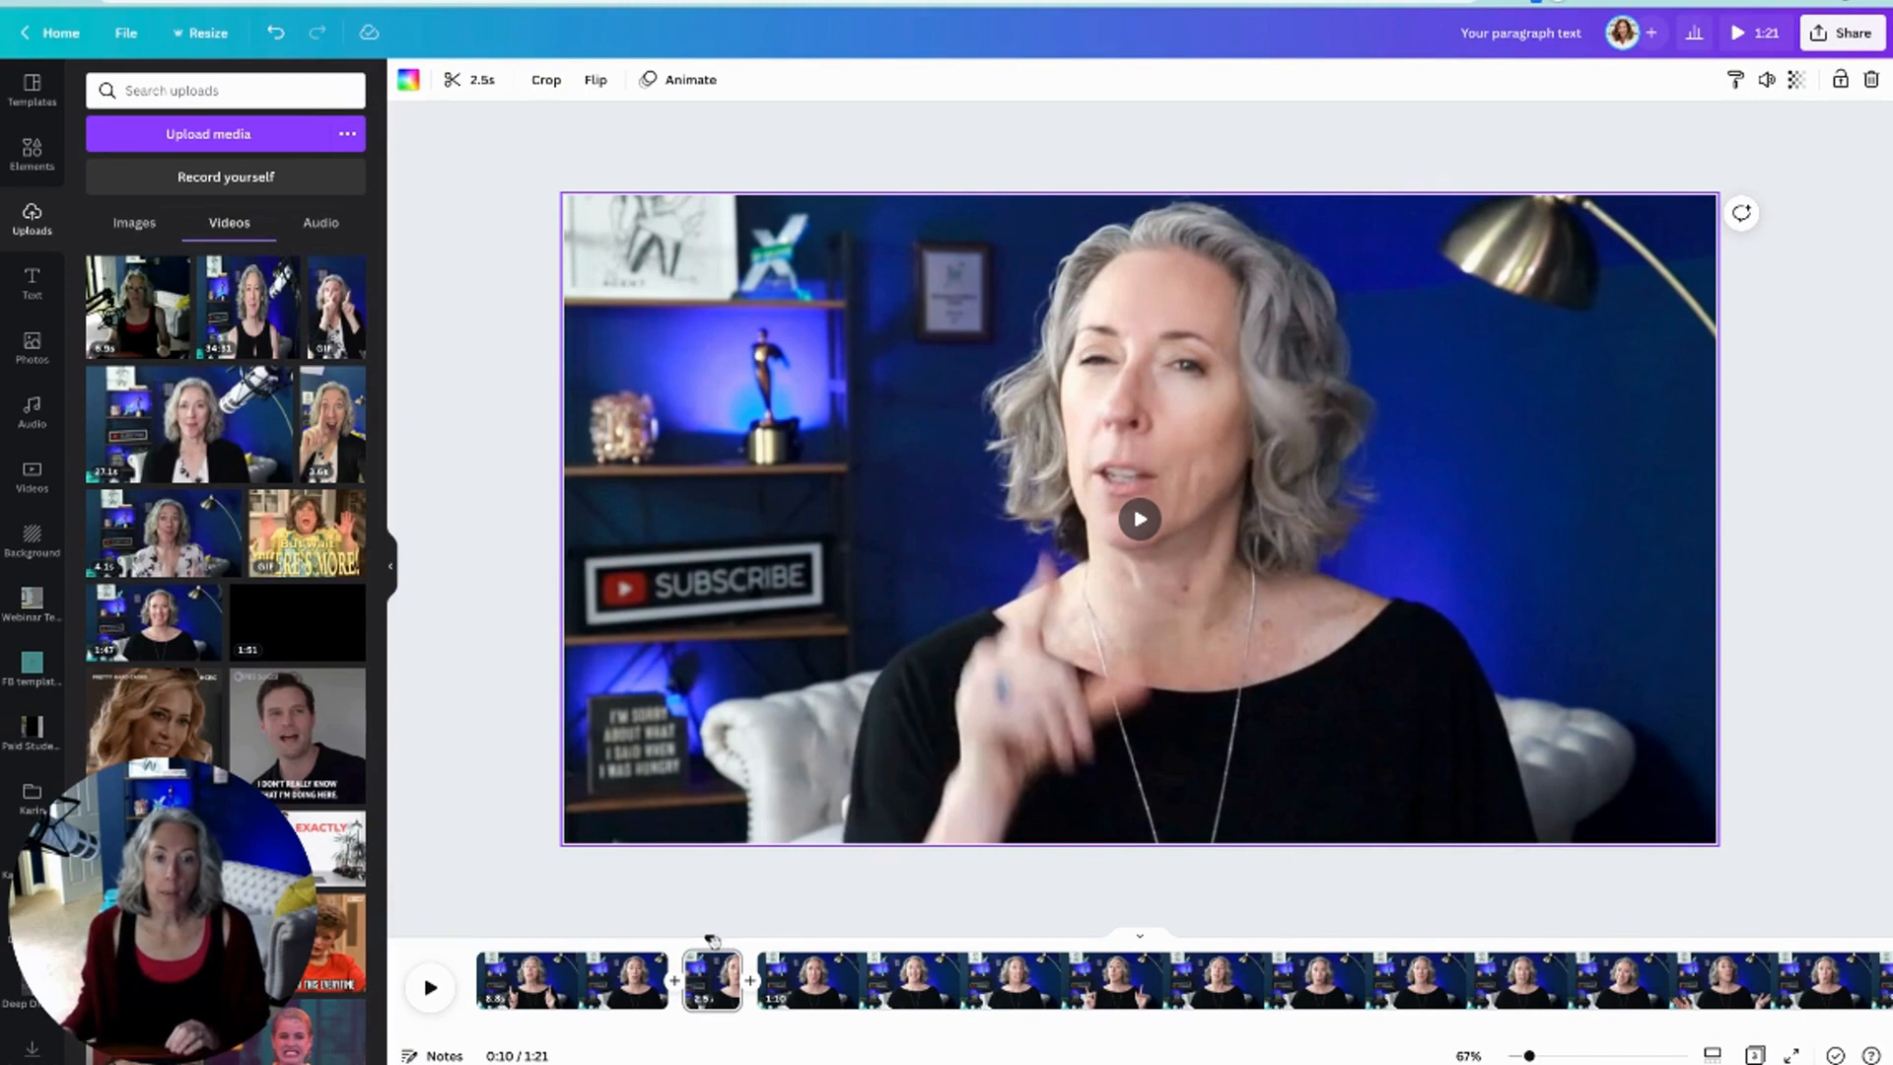
# Step: Play back from 0:07 across the short second segment to check the punch-in zoom
pyautogui.moveTo(710, 938); pyautogui.dragTo(639, 938)
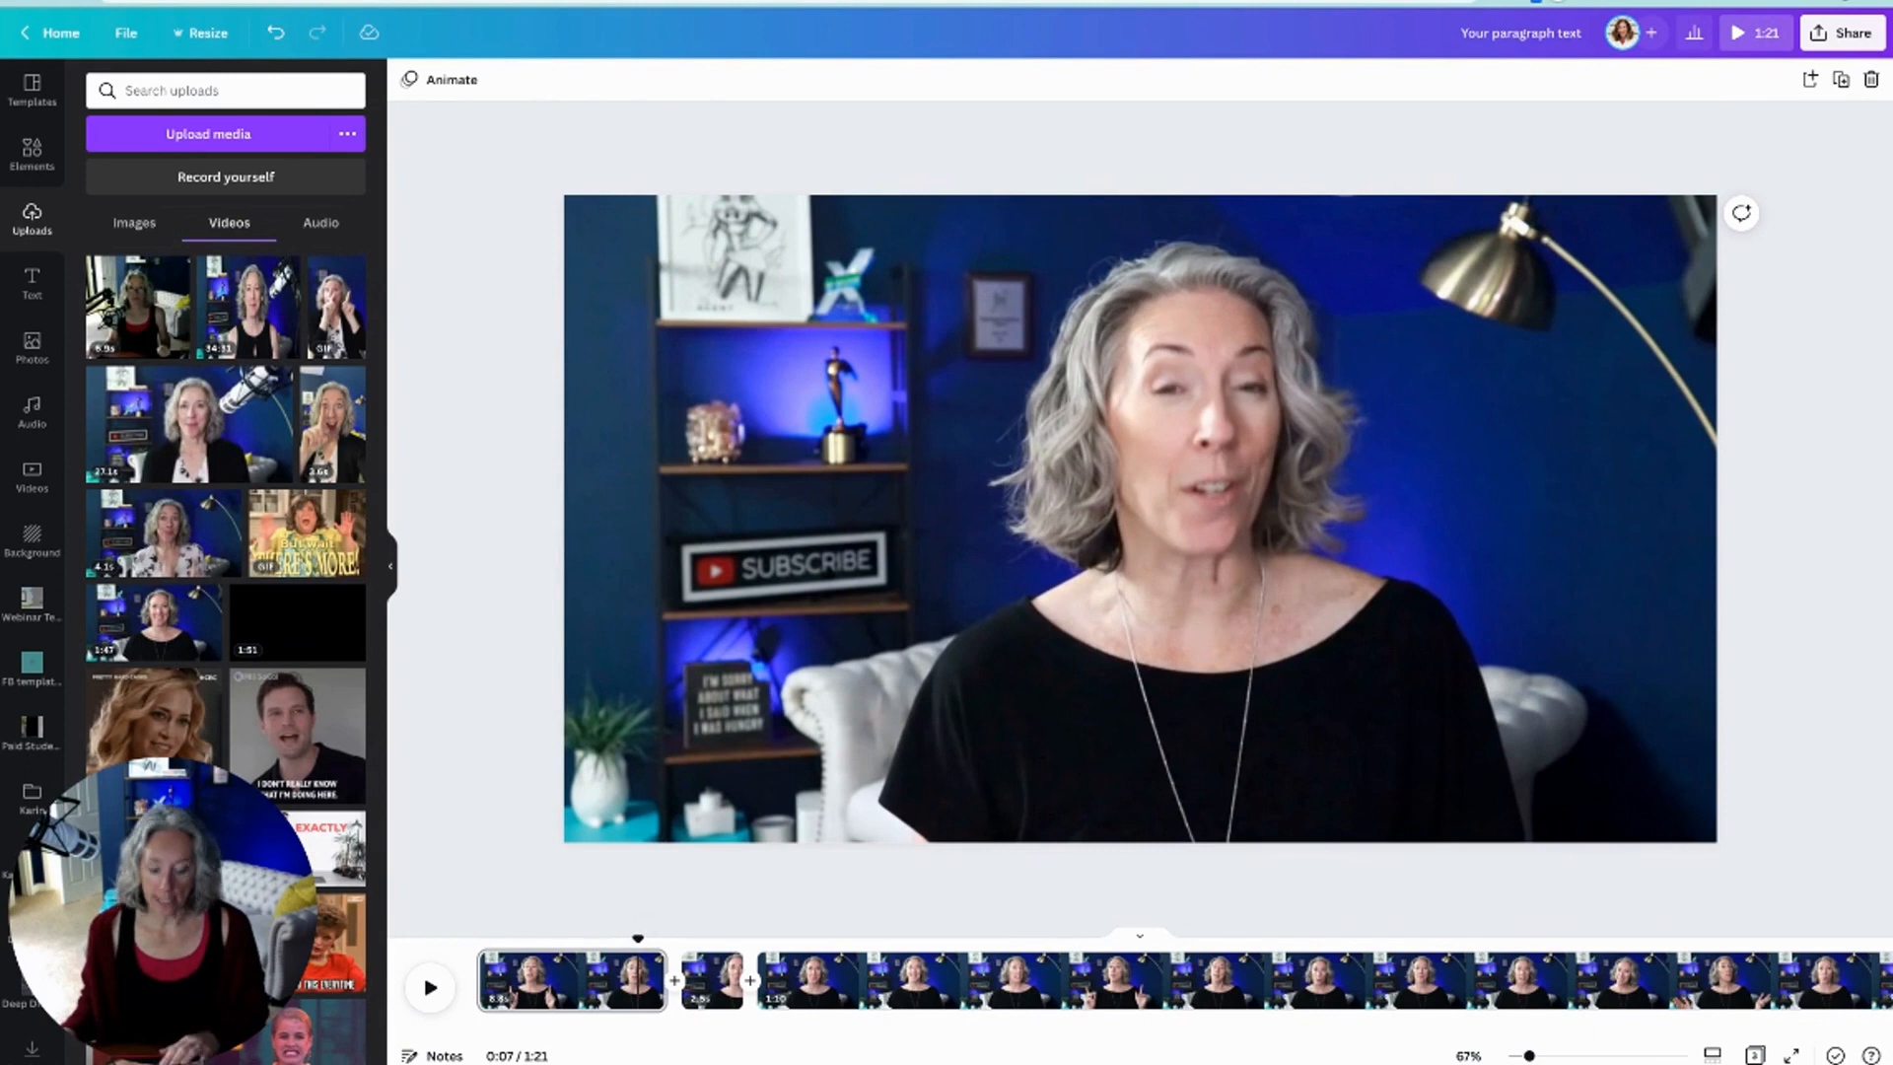
pyautogui.press('space')
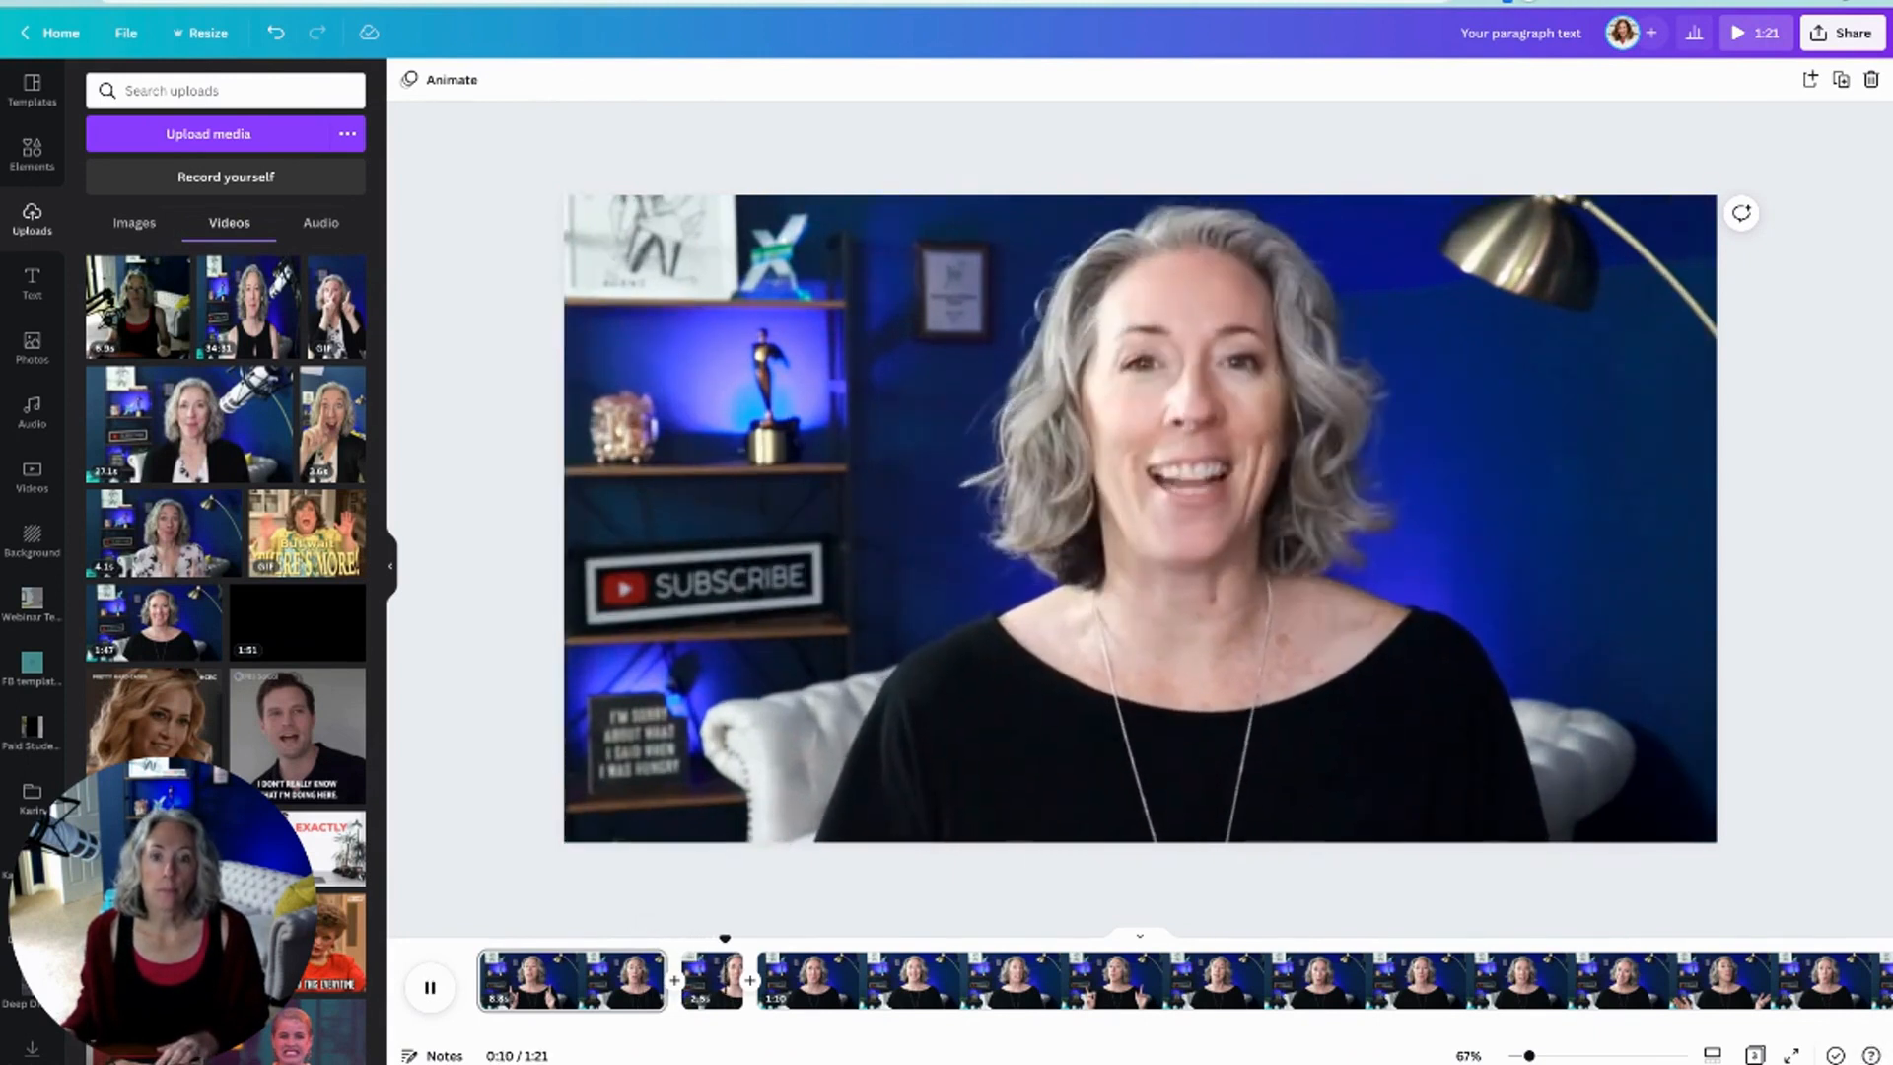
pyautogui.press('space')
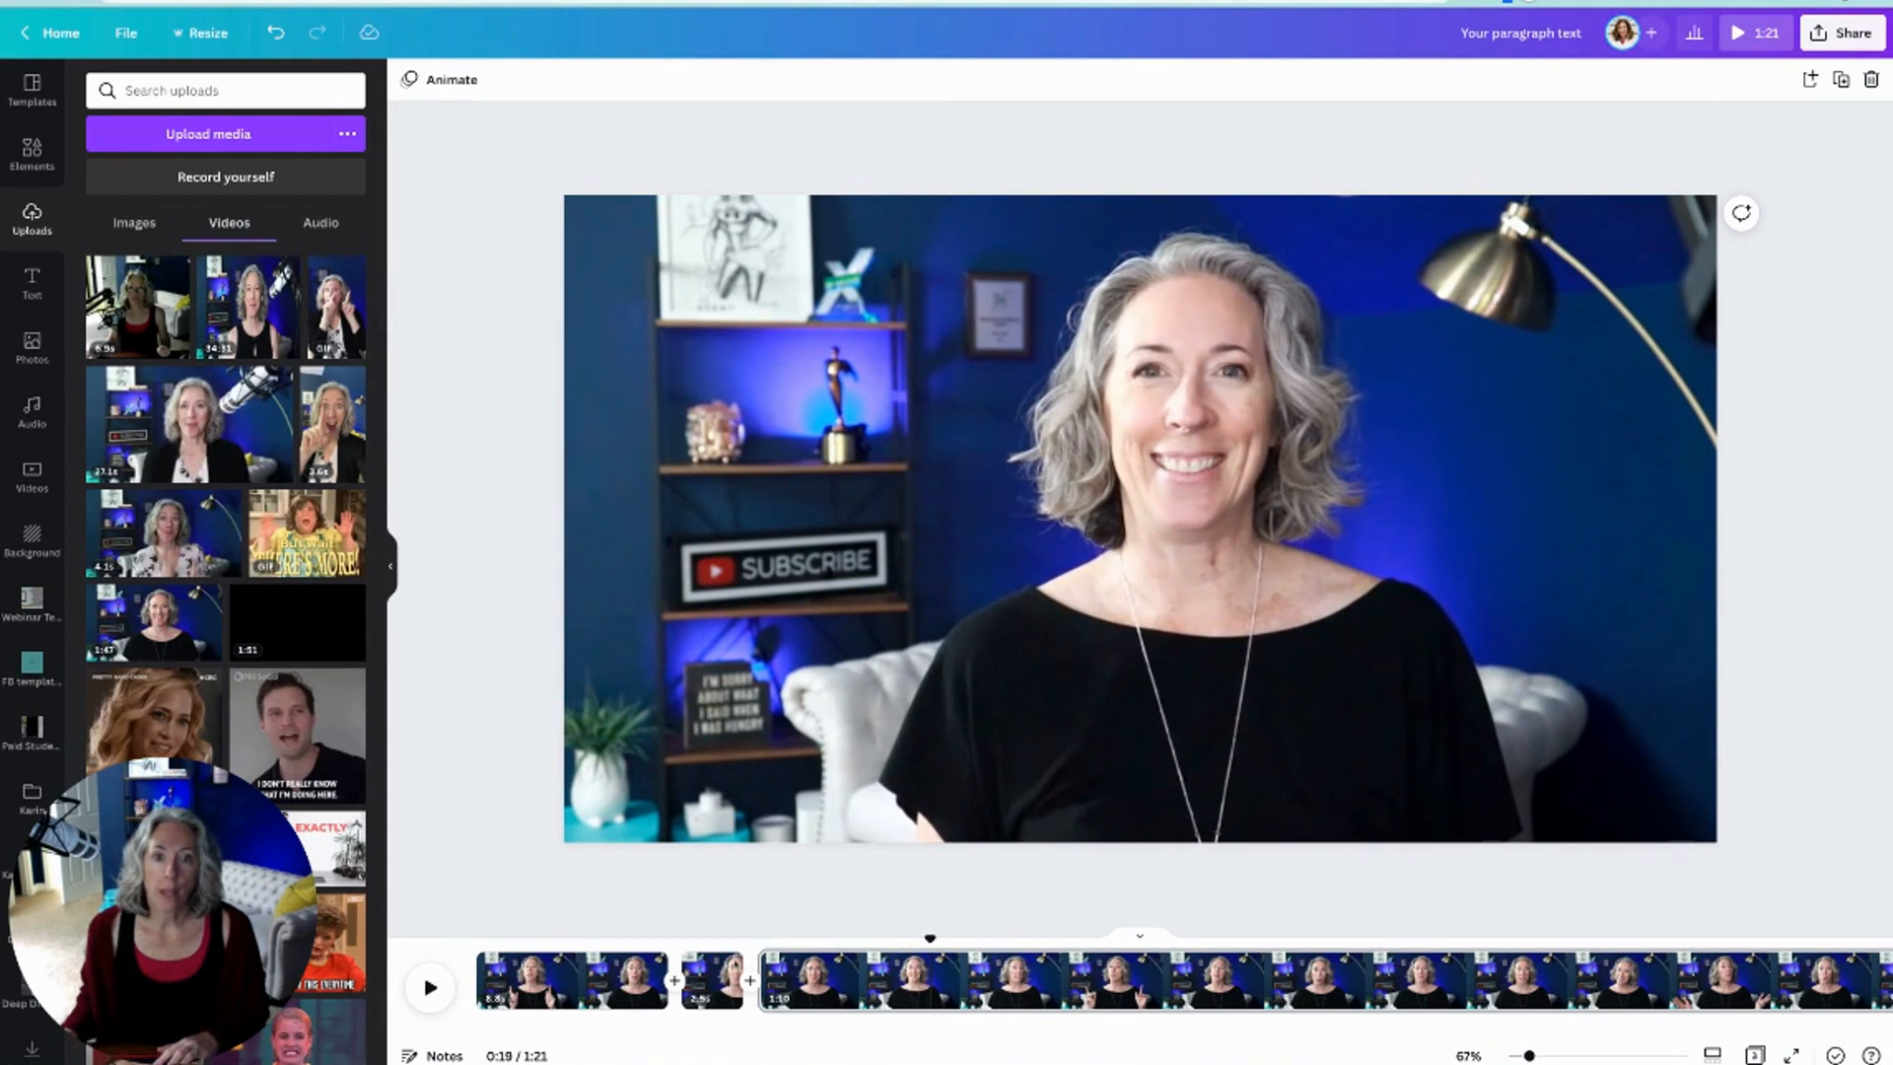
# Step: Split the third segment at 0:19 and delete the part before the split
pyautogui.rightClick(934, 986)
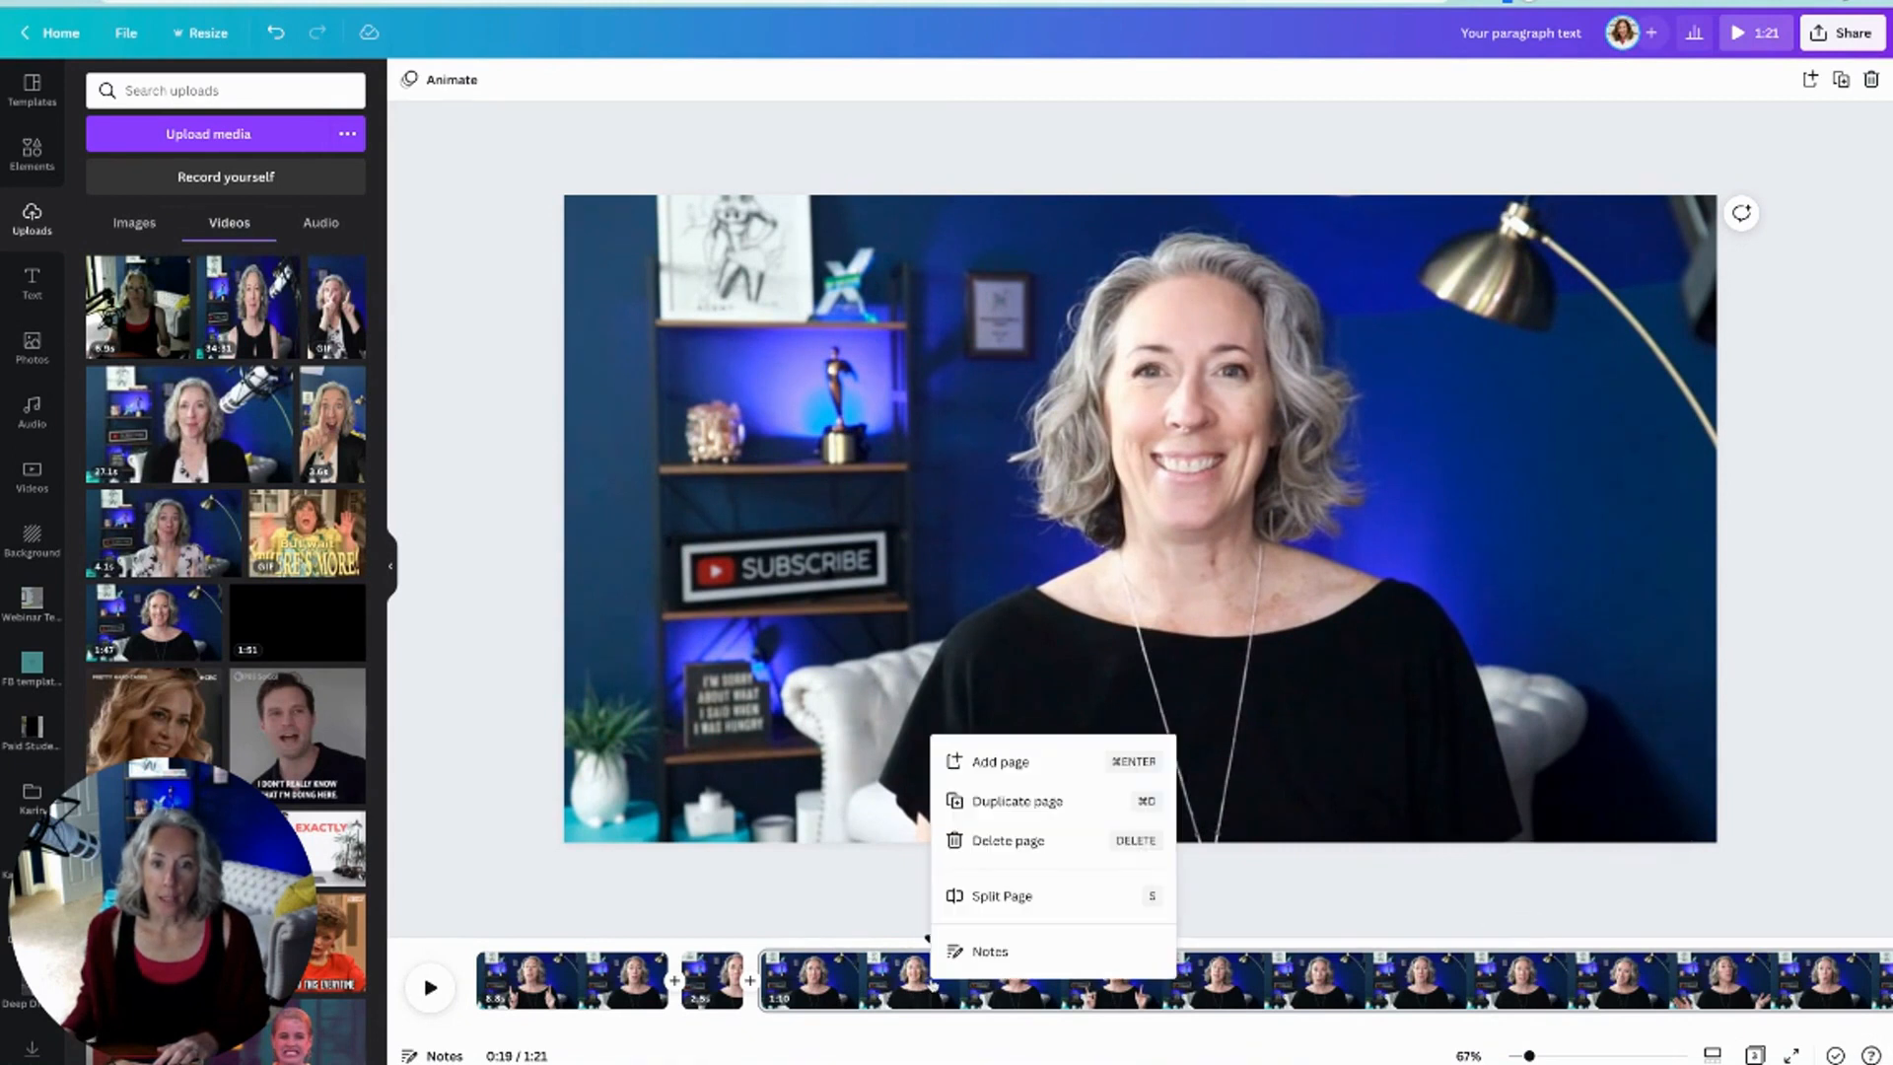
pyautogui.click(982, 899)
pyautogui.click(861, 991)
pyautogui.press('Delete')
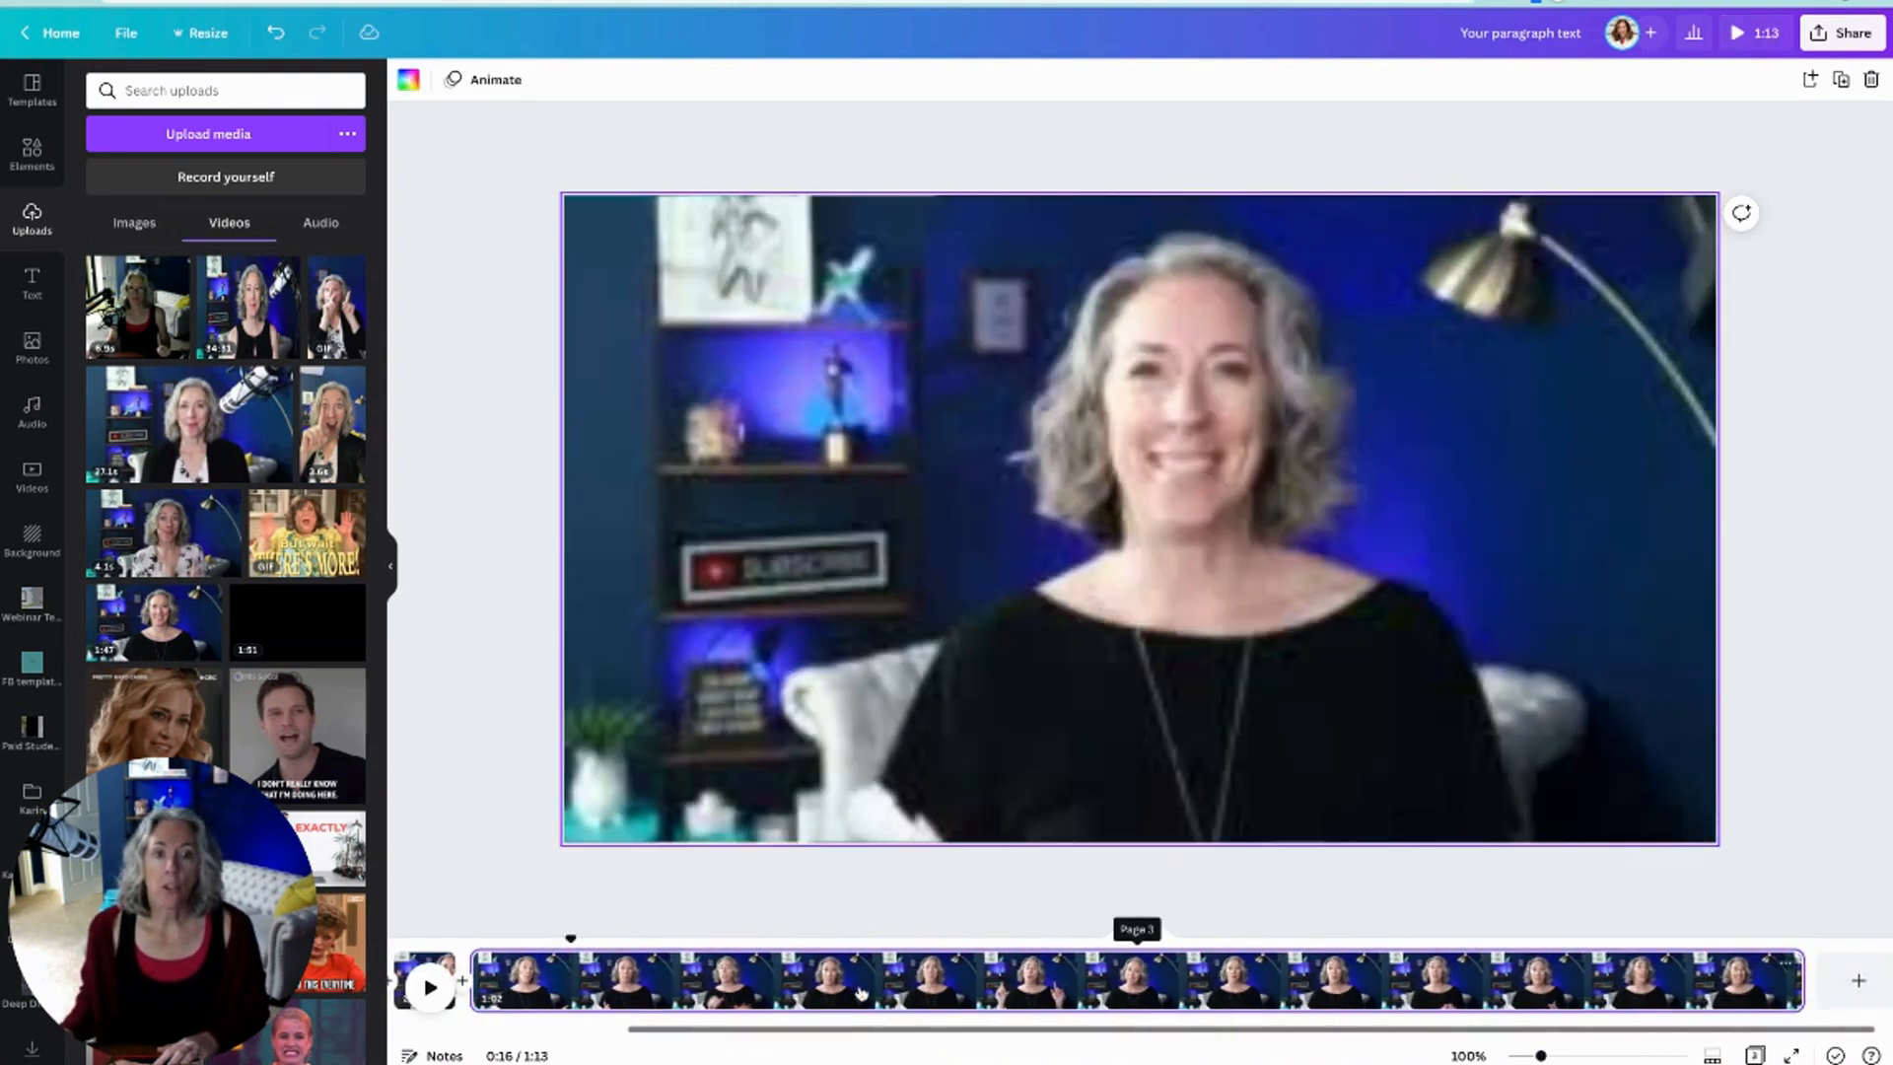
# Step: Play the third segment from its start at 0:11 and trim its beginning slightly to tighten the cut
pyautogui.moveTo(574, 936); pyautogui.dragTo(701, 934)
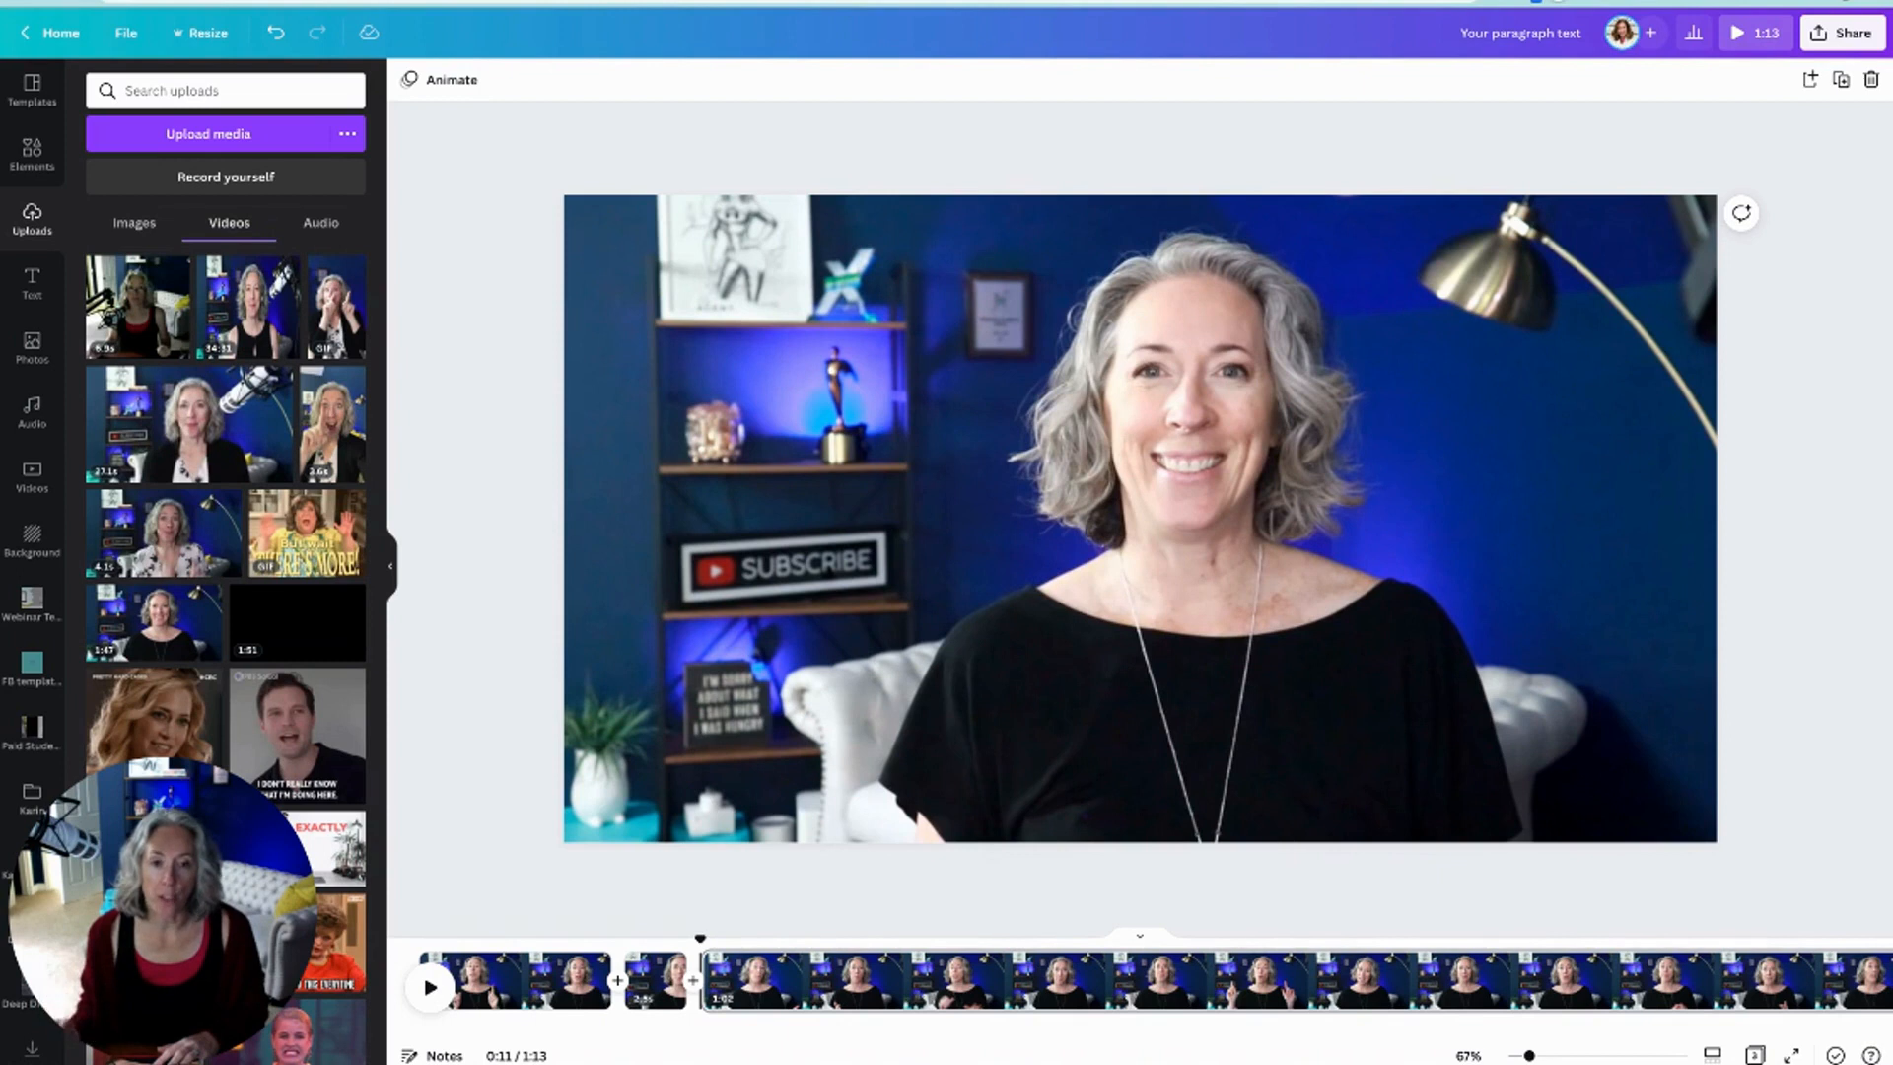
pyautogui.press('space')
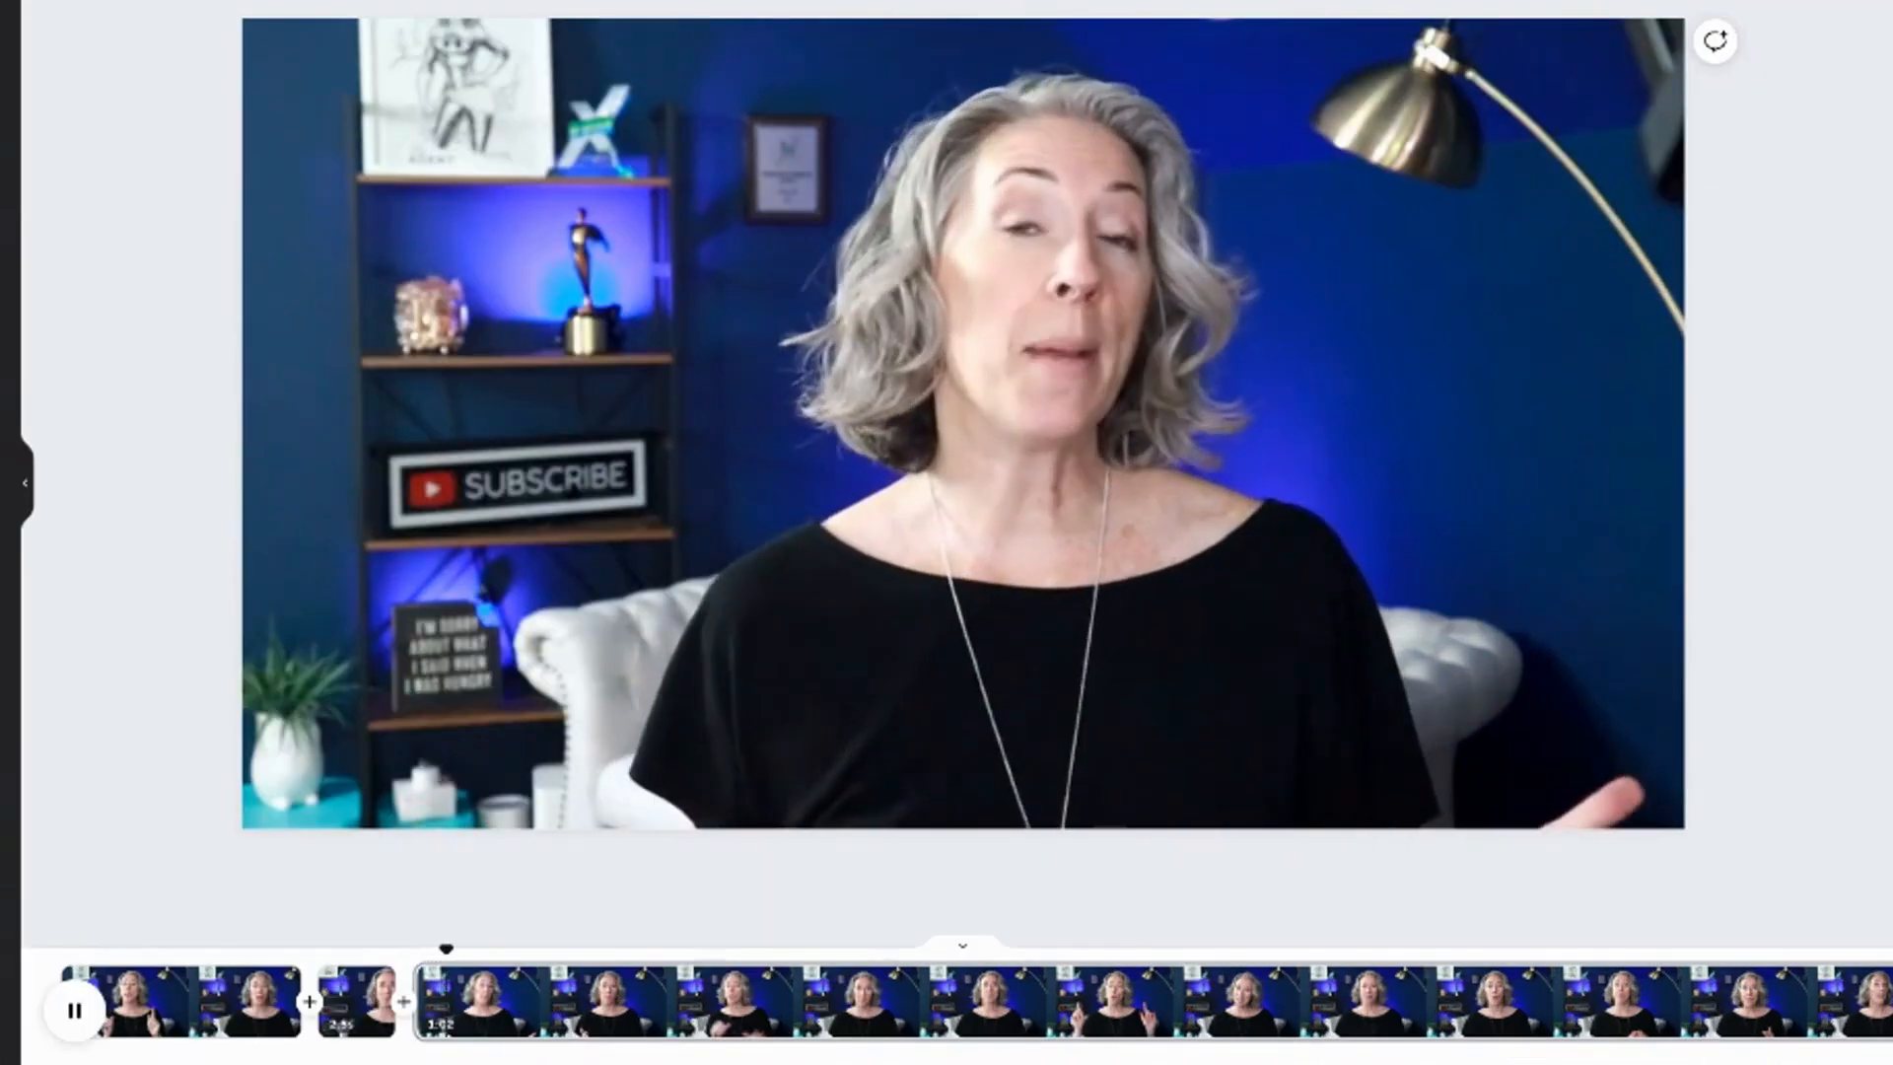
pyautogui.press('space')
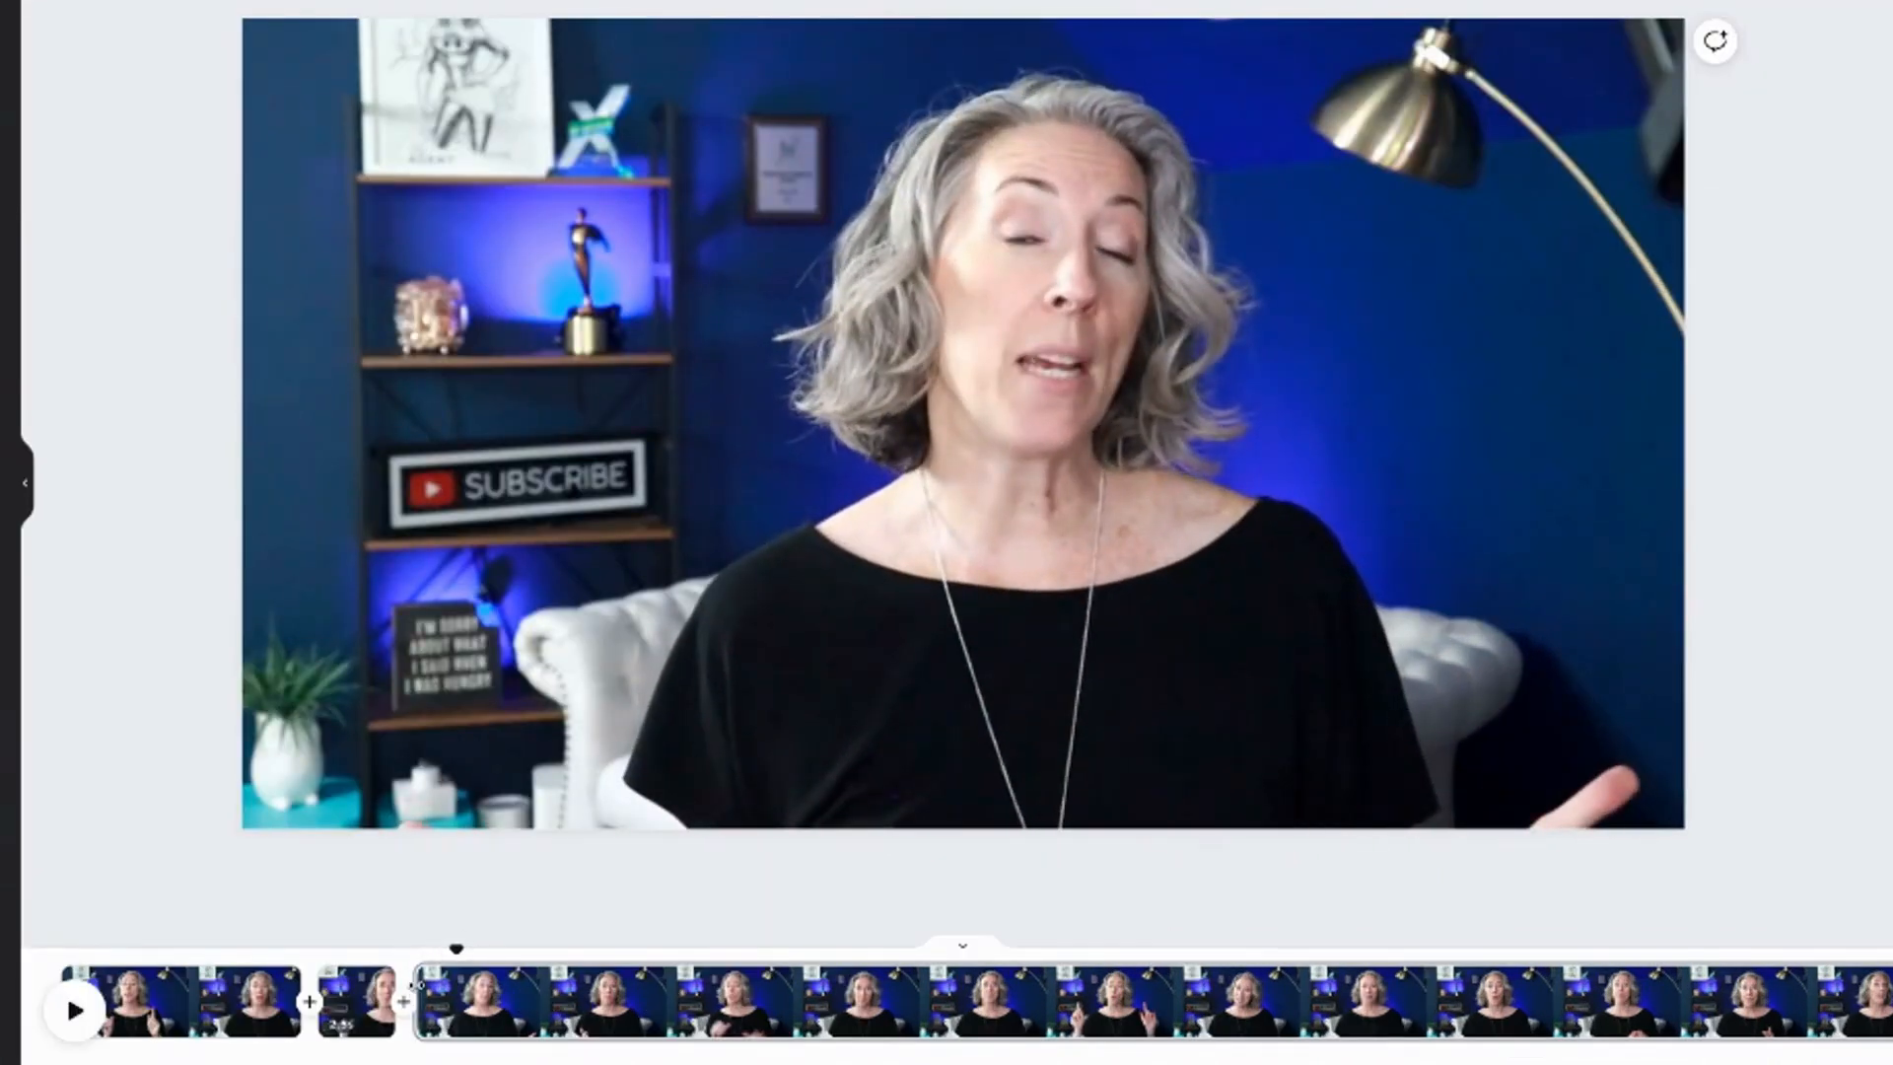
pyautogui.moveTo(421, 1002); pyautogui.dragTo(430, 1002)
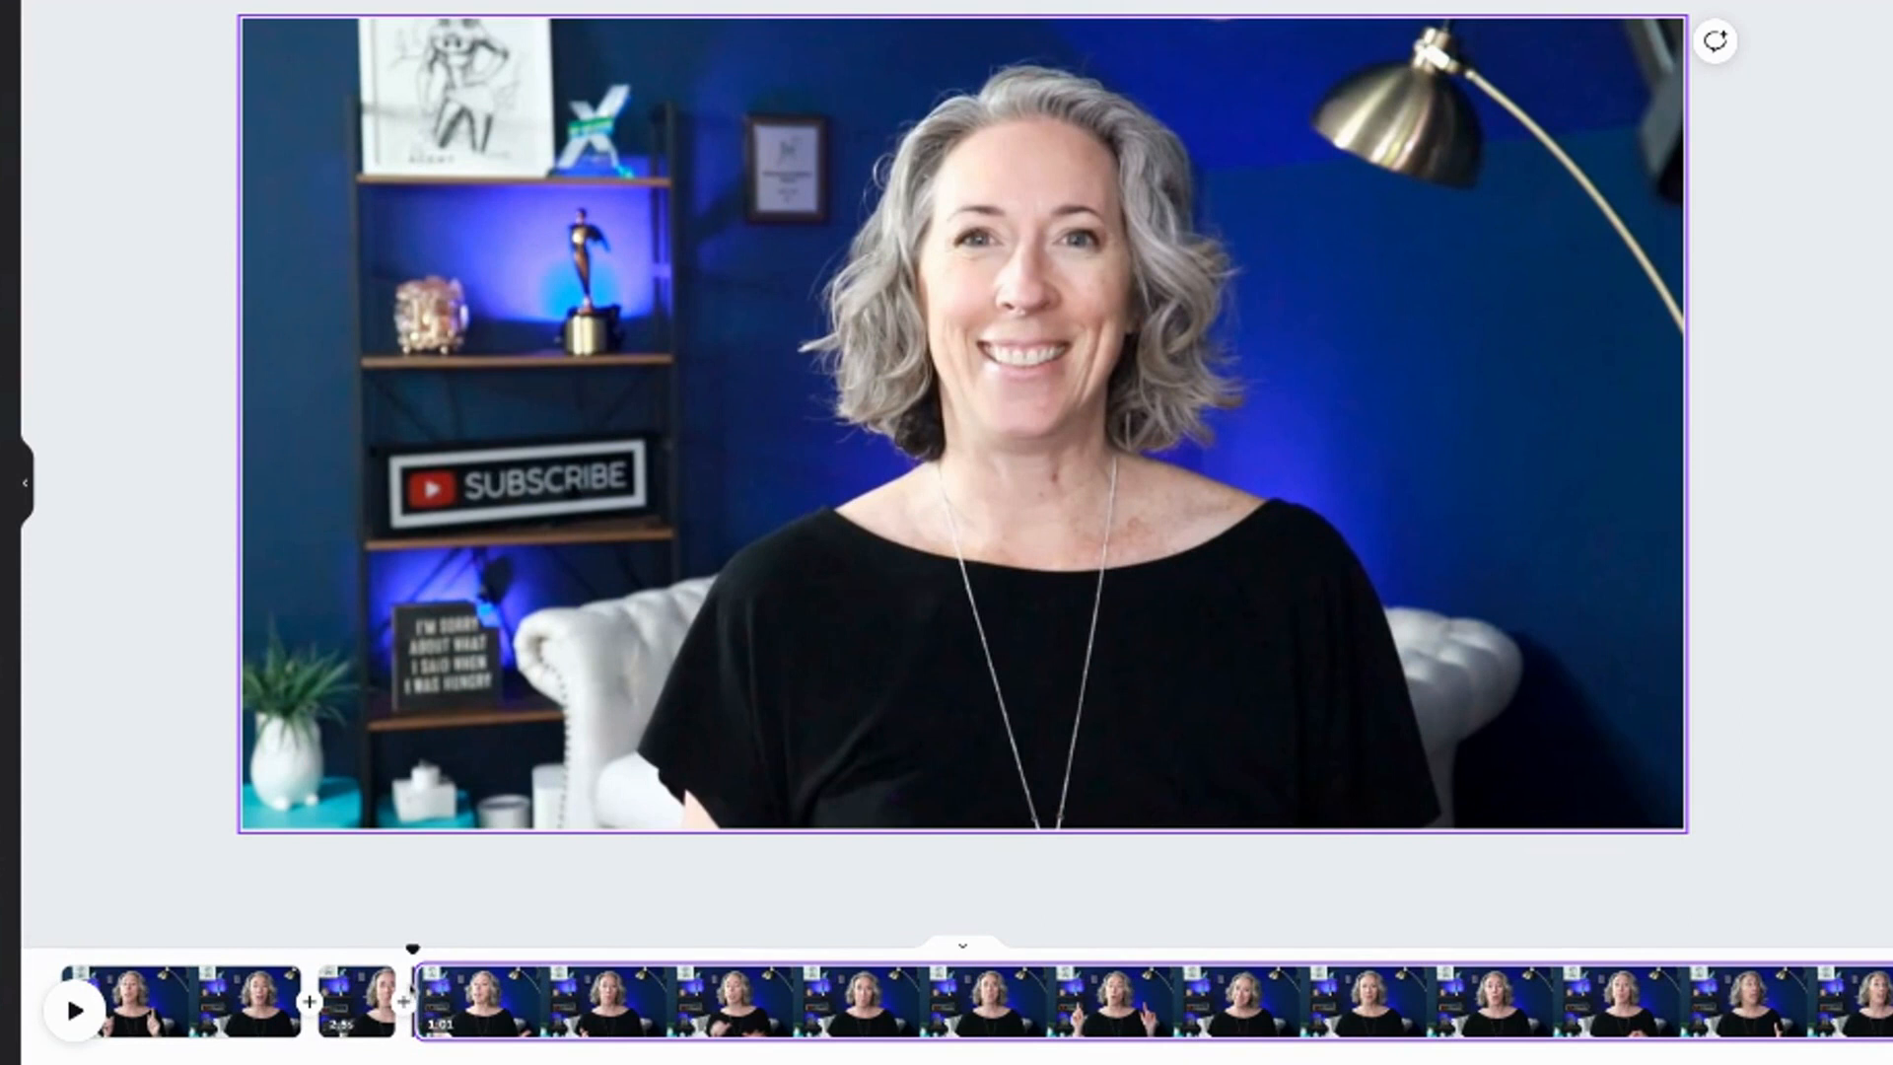
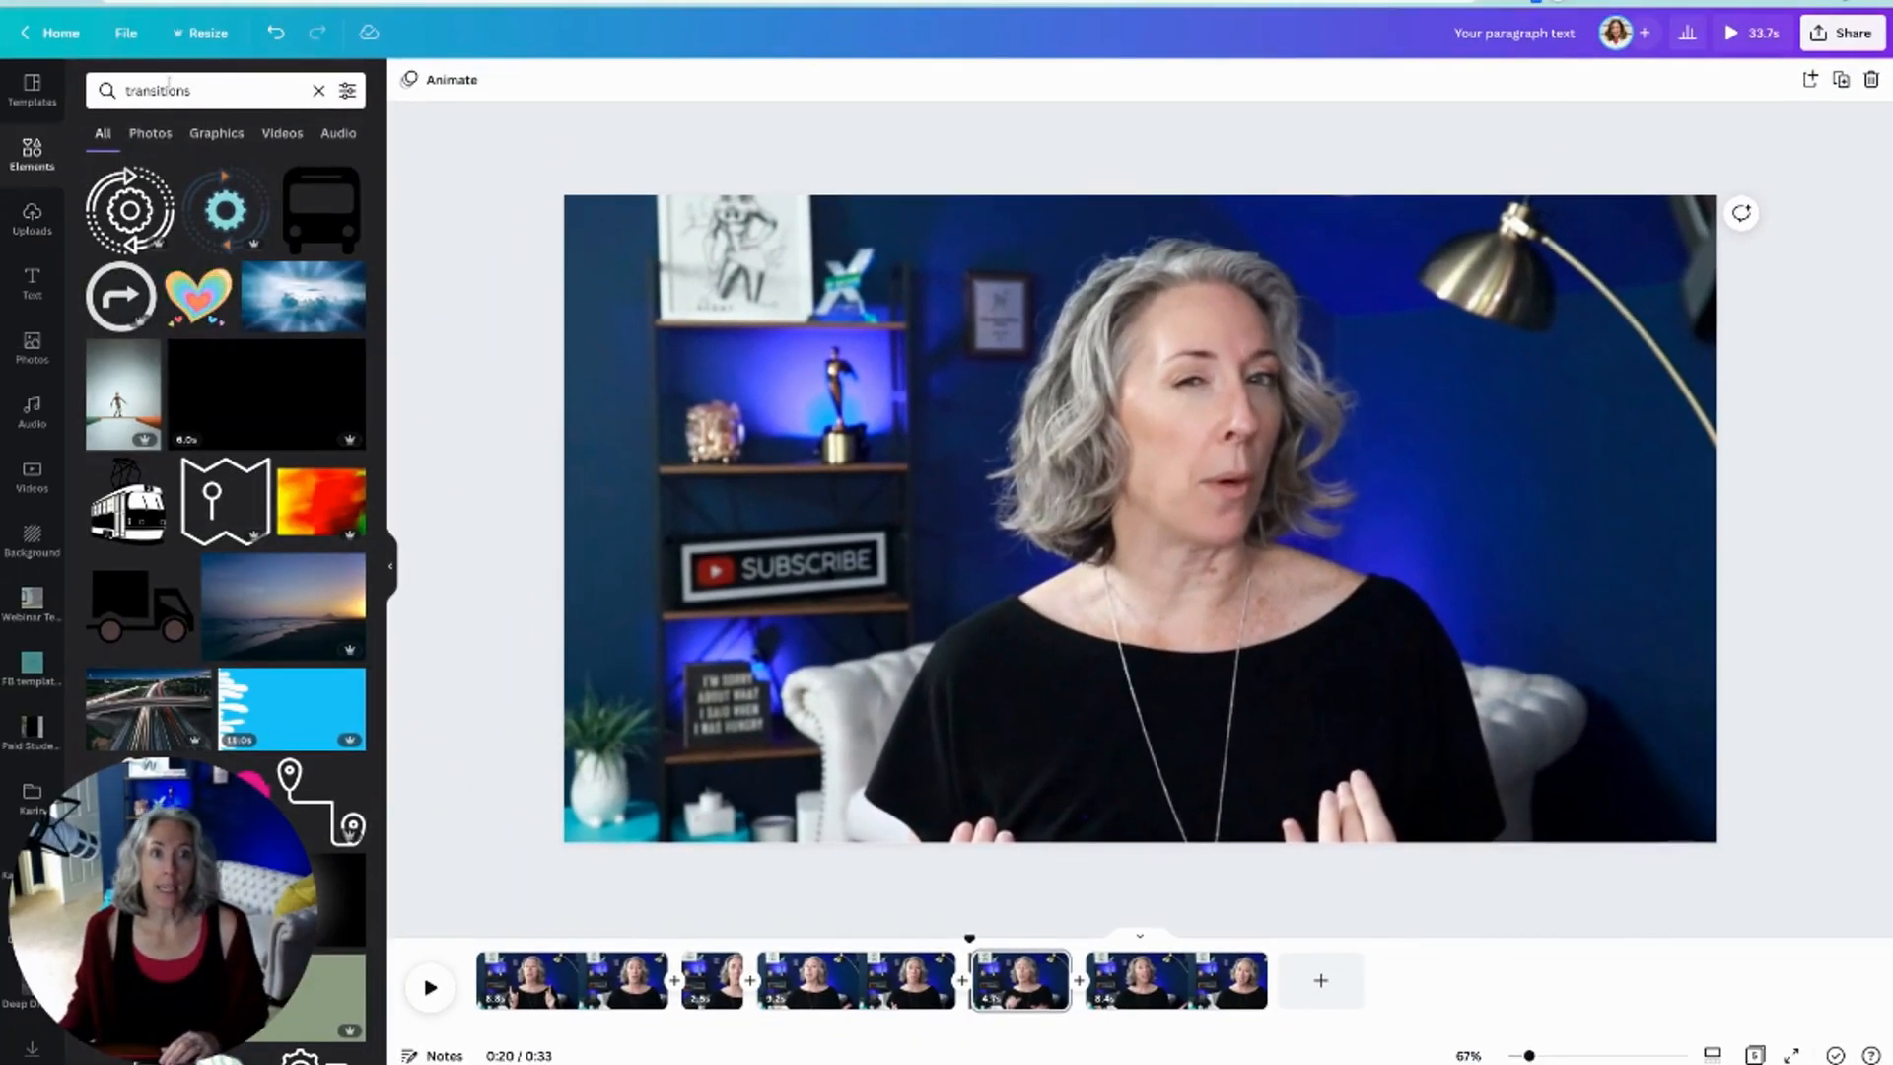
# Step: Search the elements for "lower thirds", look through the video results and filter the results to graphics
pyautogui.click(204, 87)
pyautogui.doubleClick(204, 87)
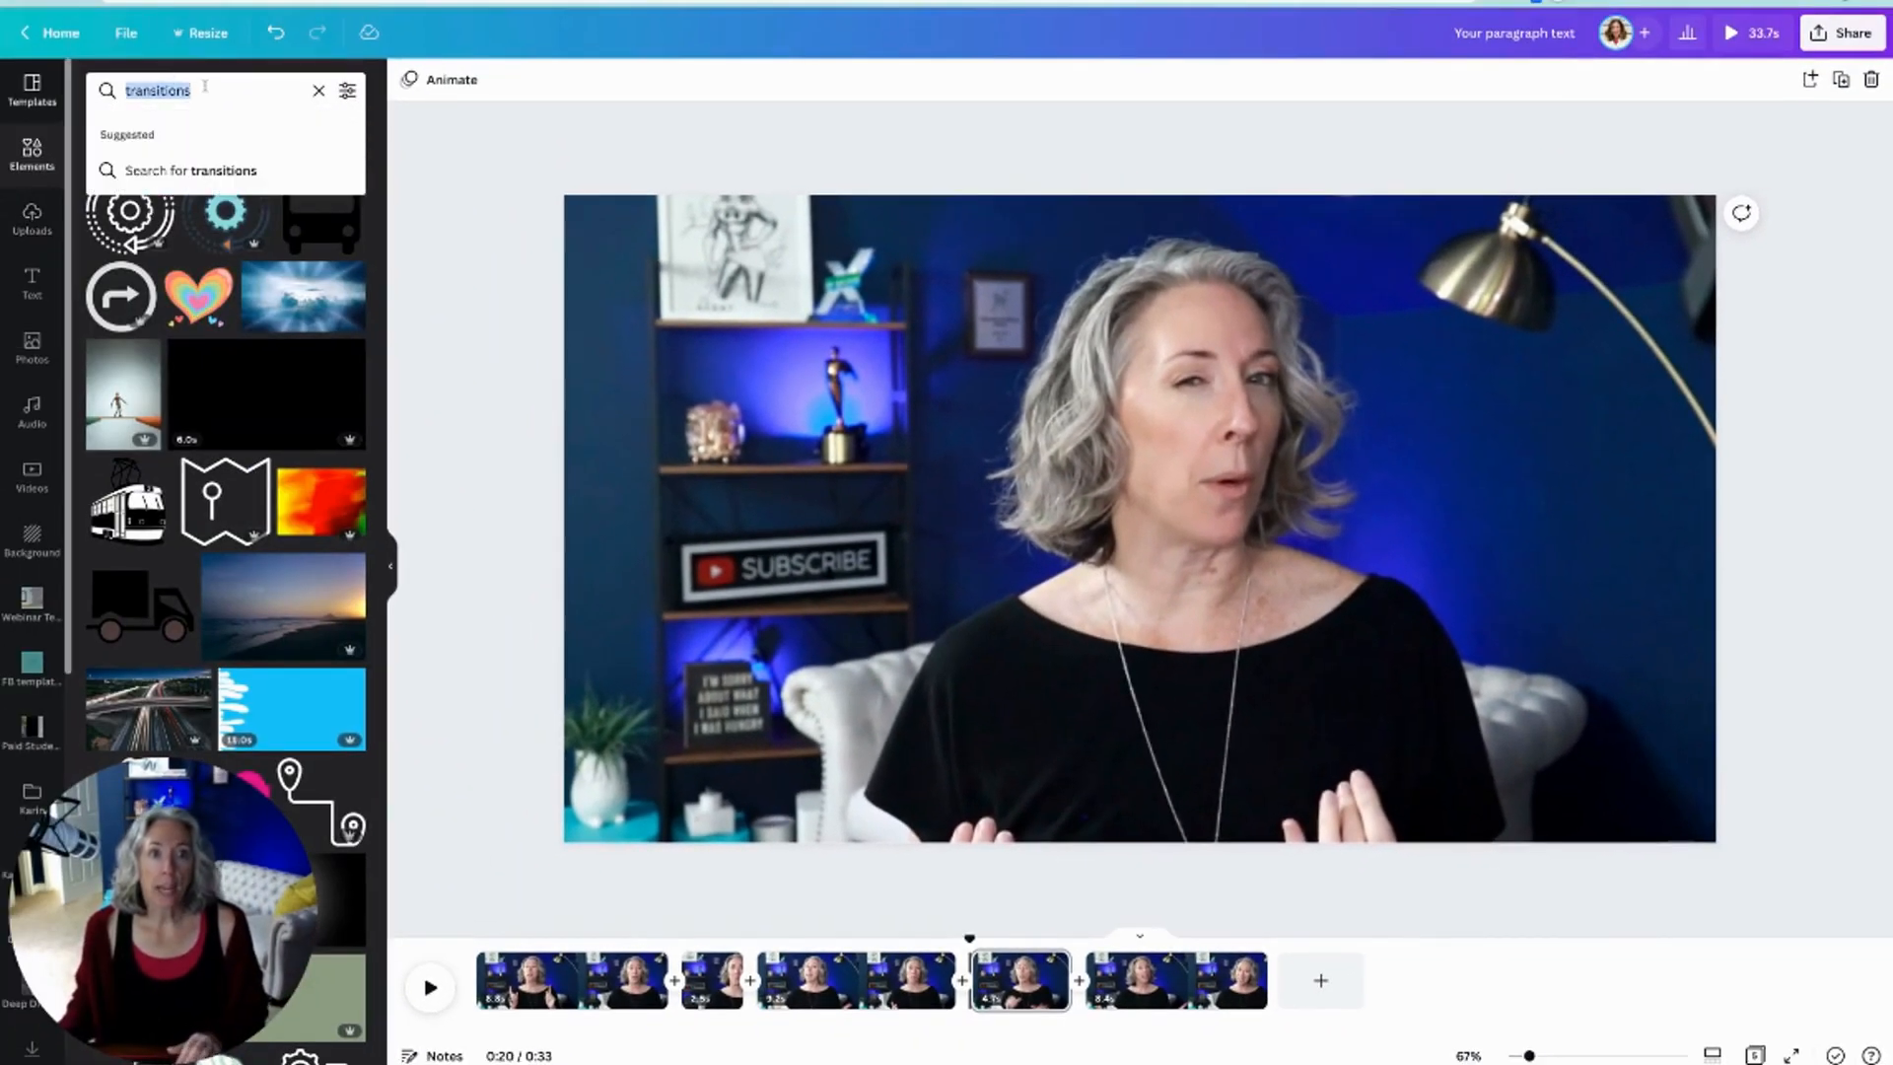
pyautogui.write('lower thirds')
pyautogui.press('Return')
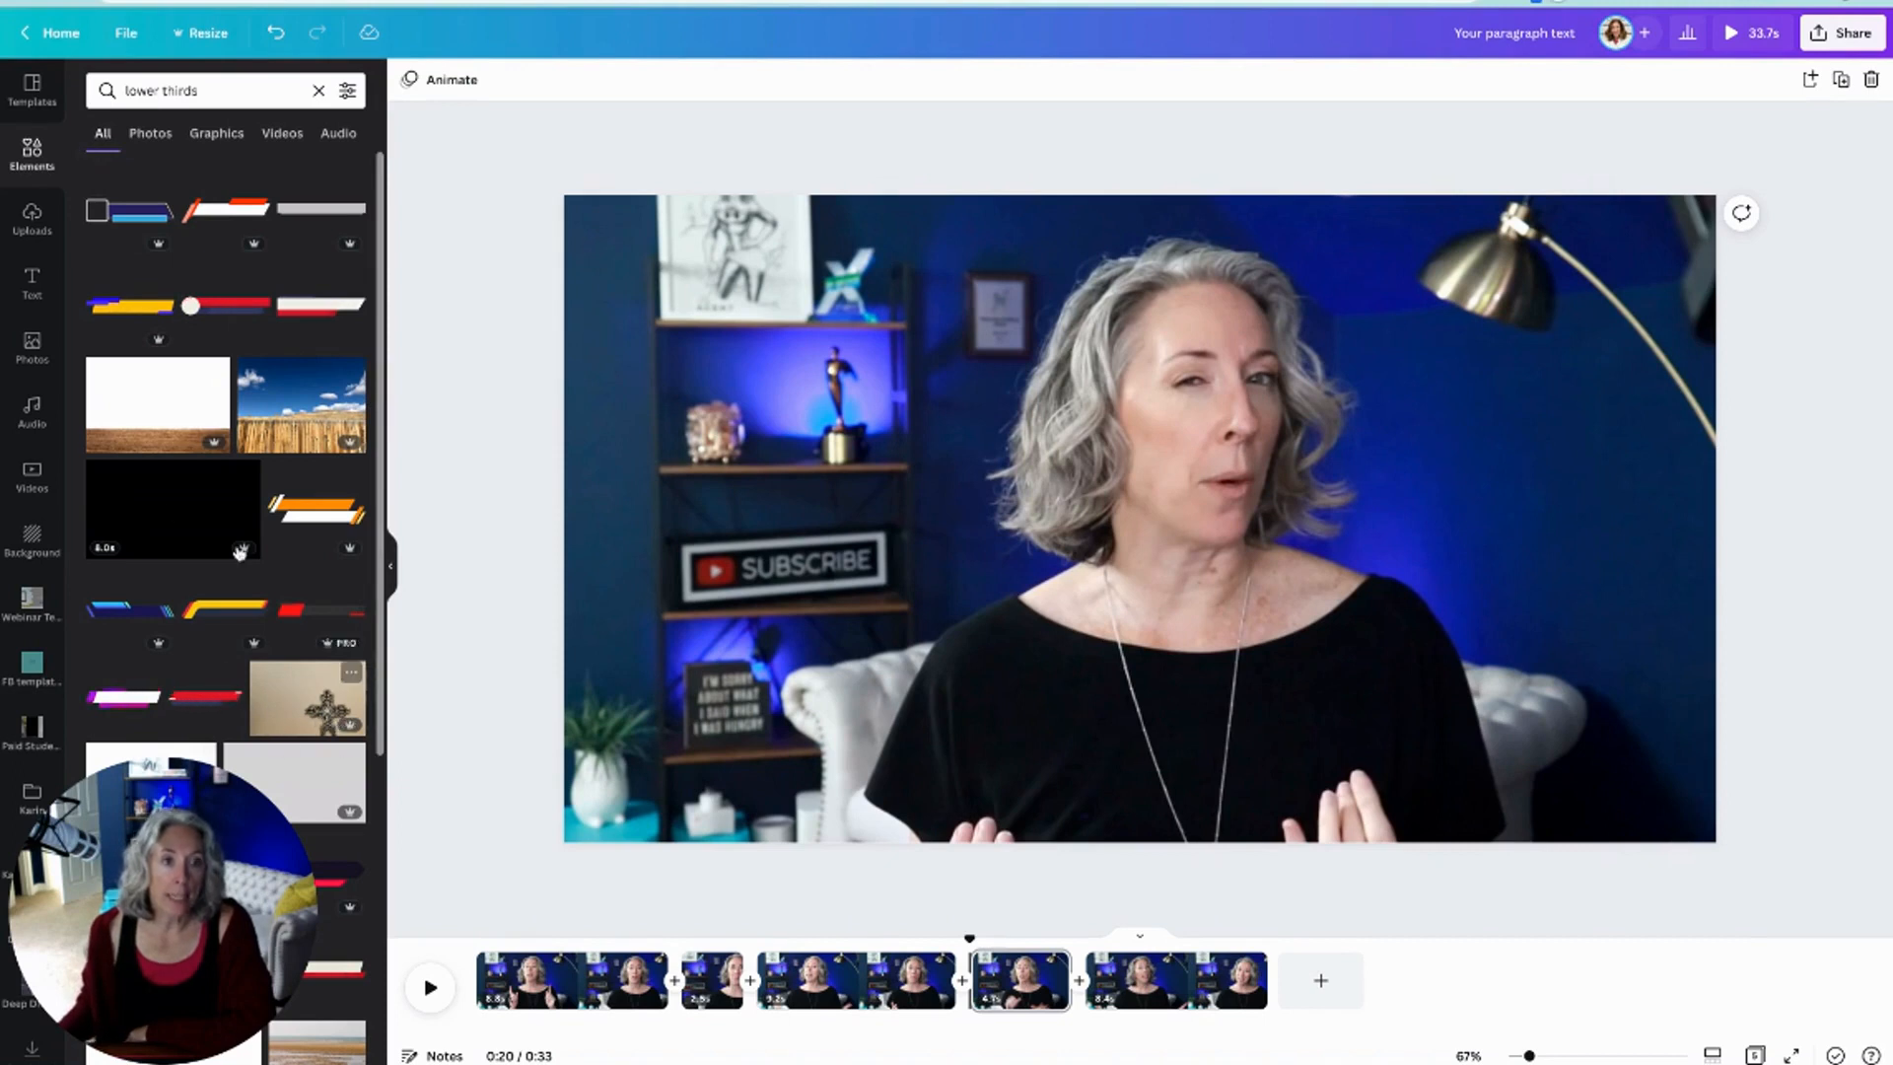
pyautogui.click(219, 136)
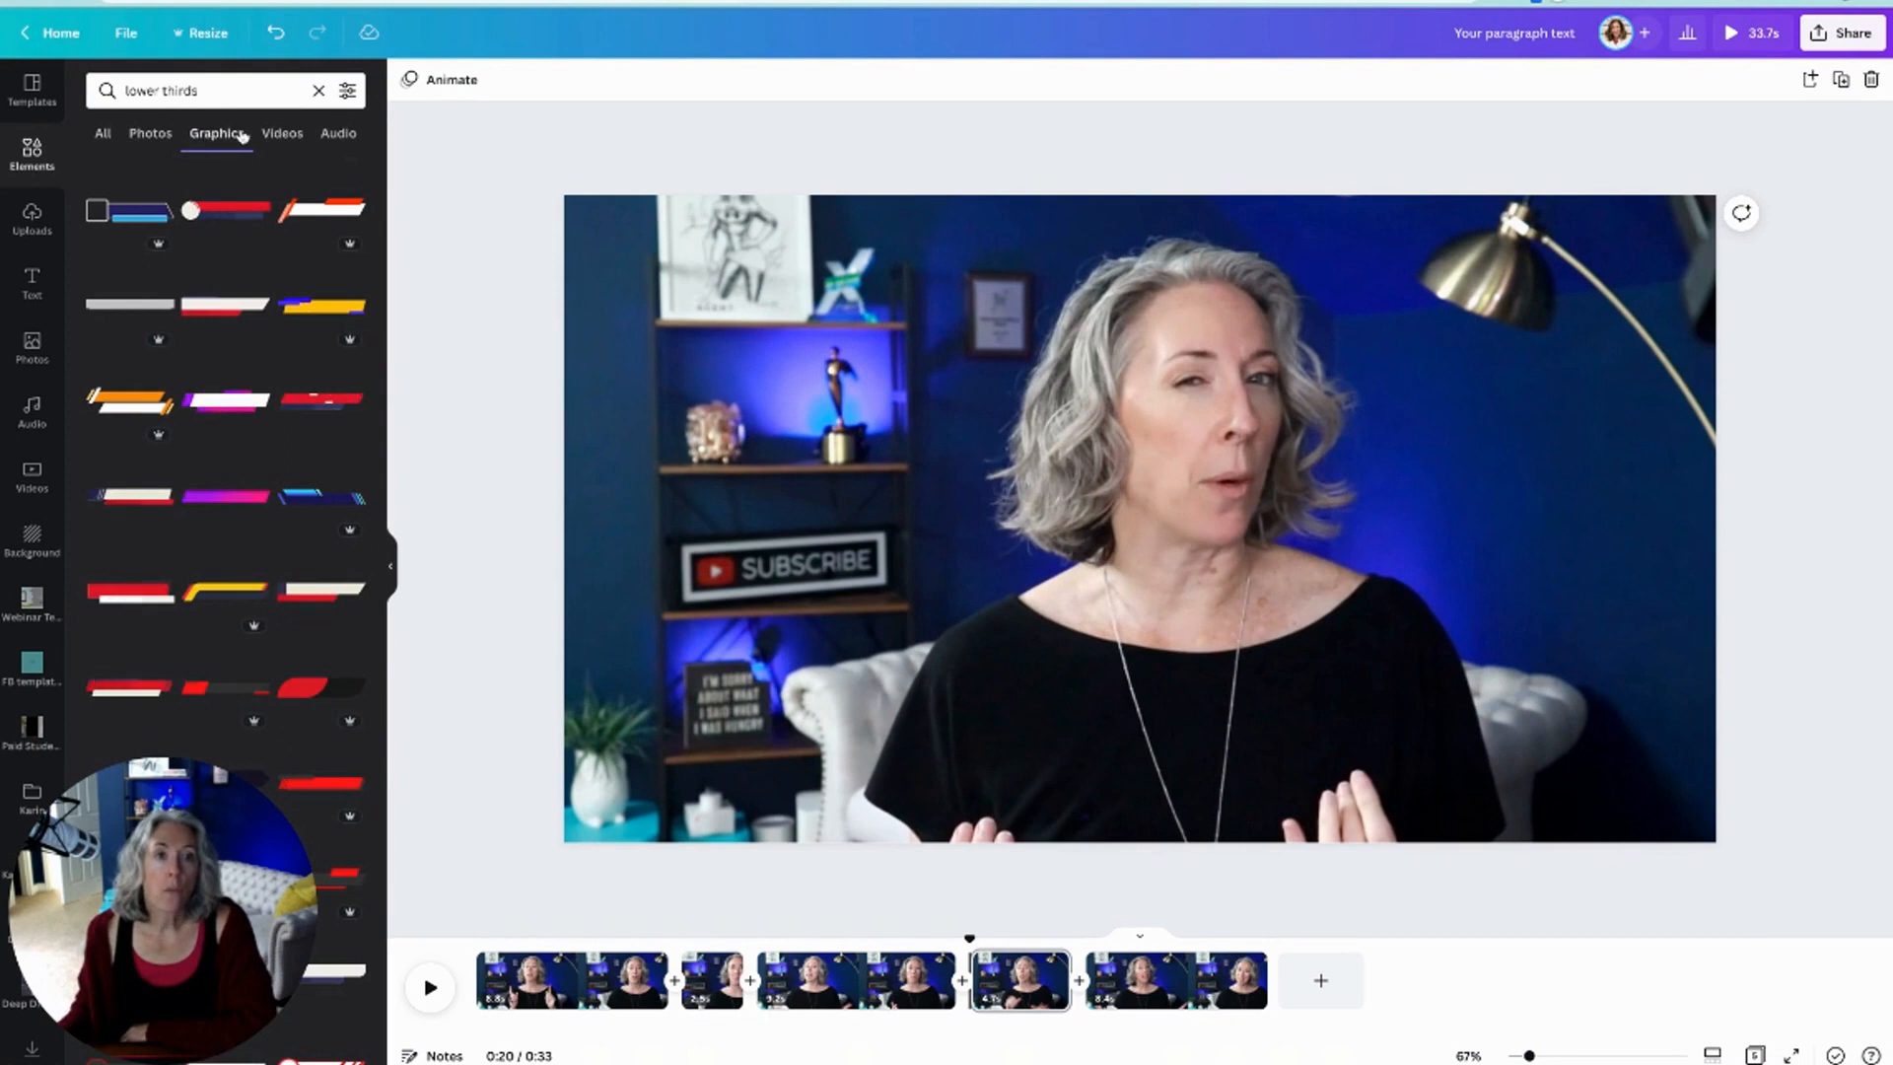
pyautogui.click(281, 136)
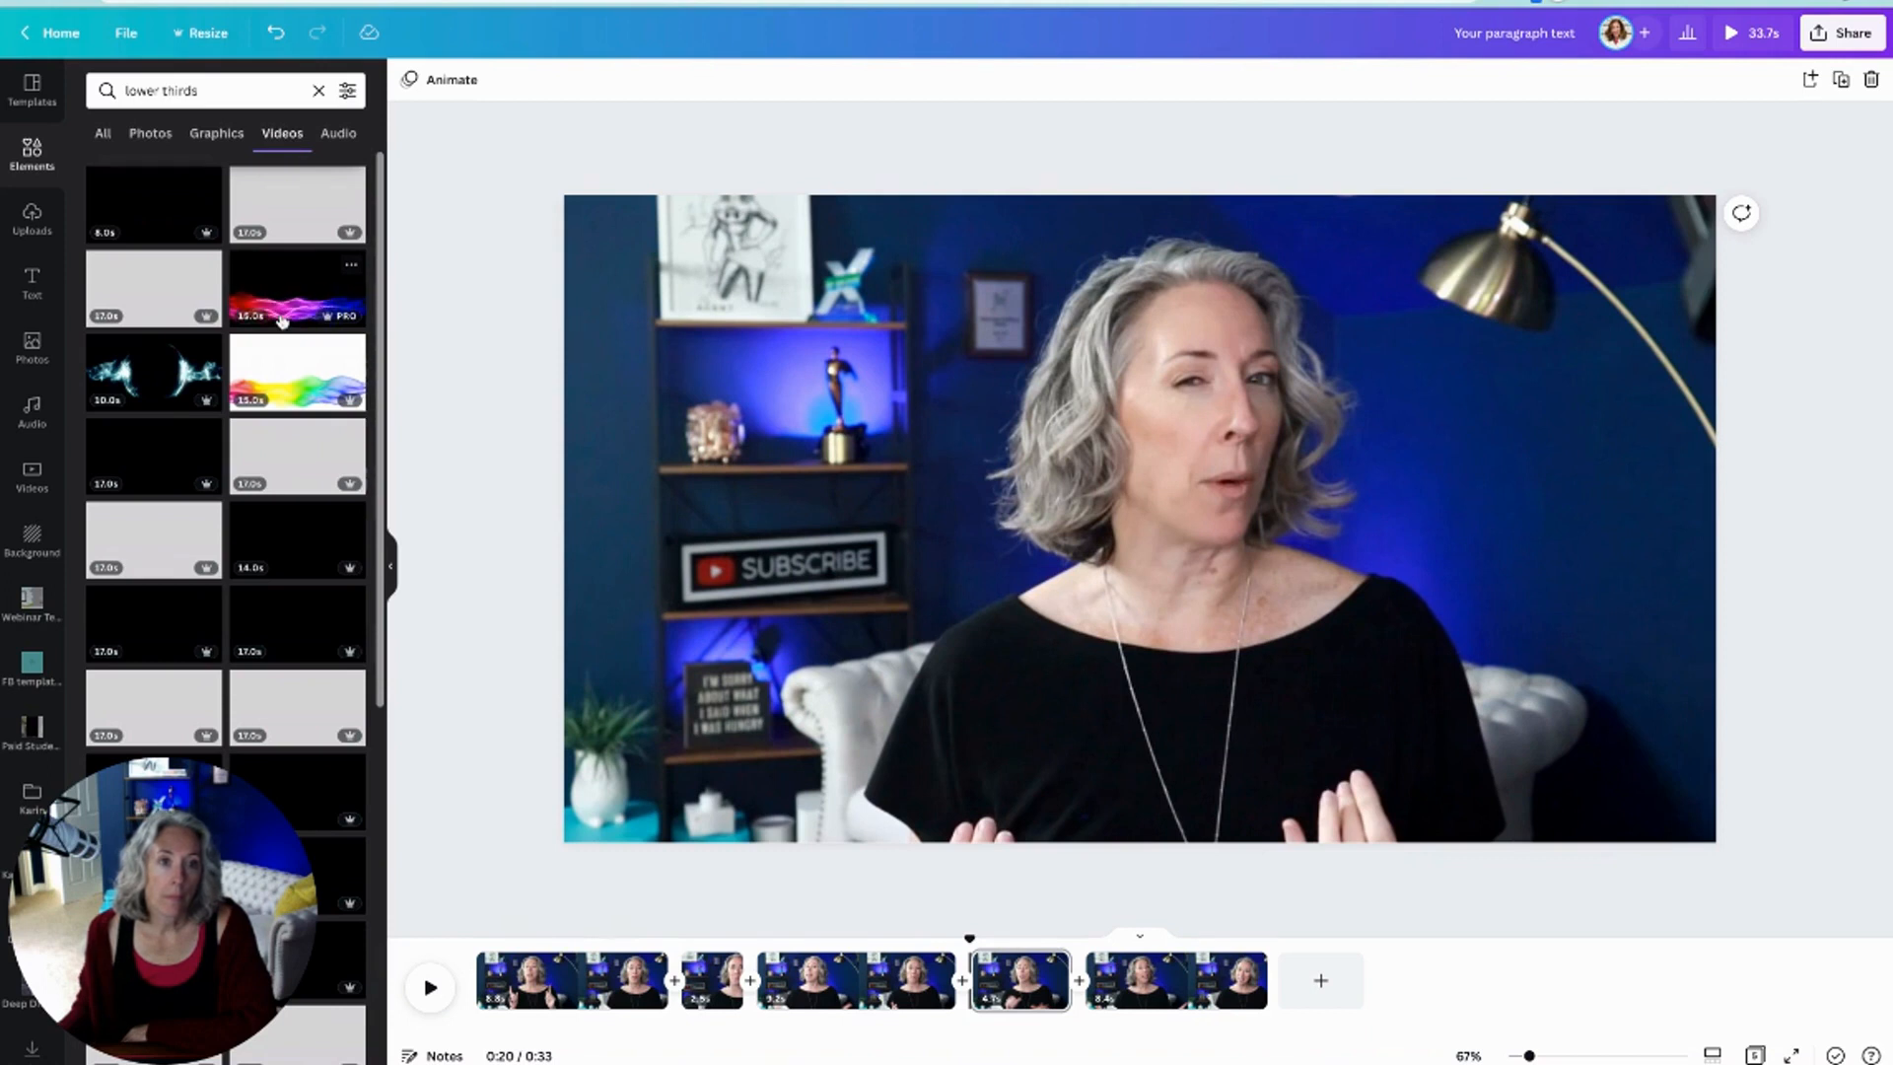
pyautogui.click(213, 140)
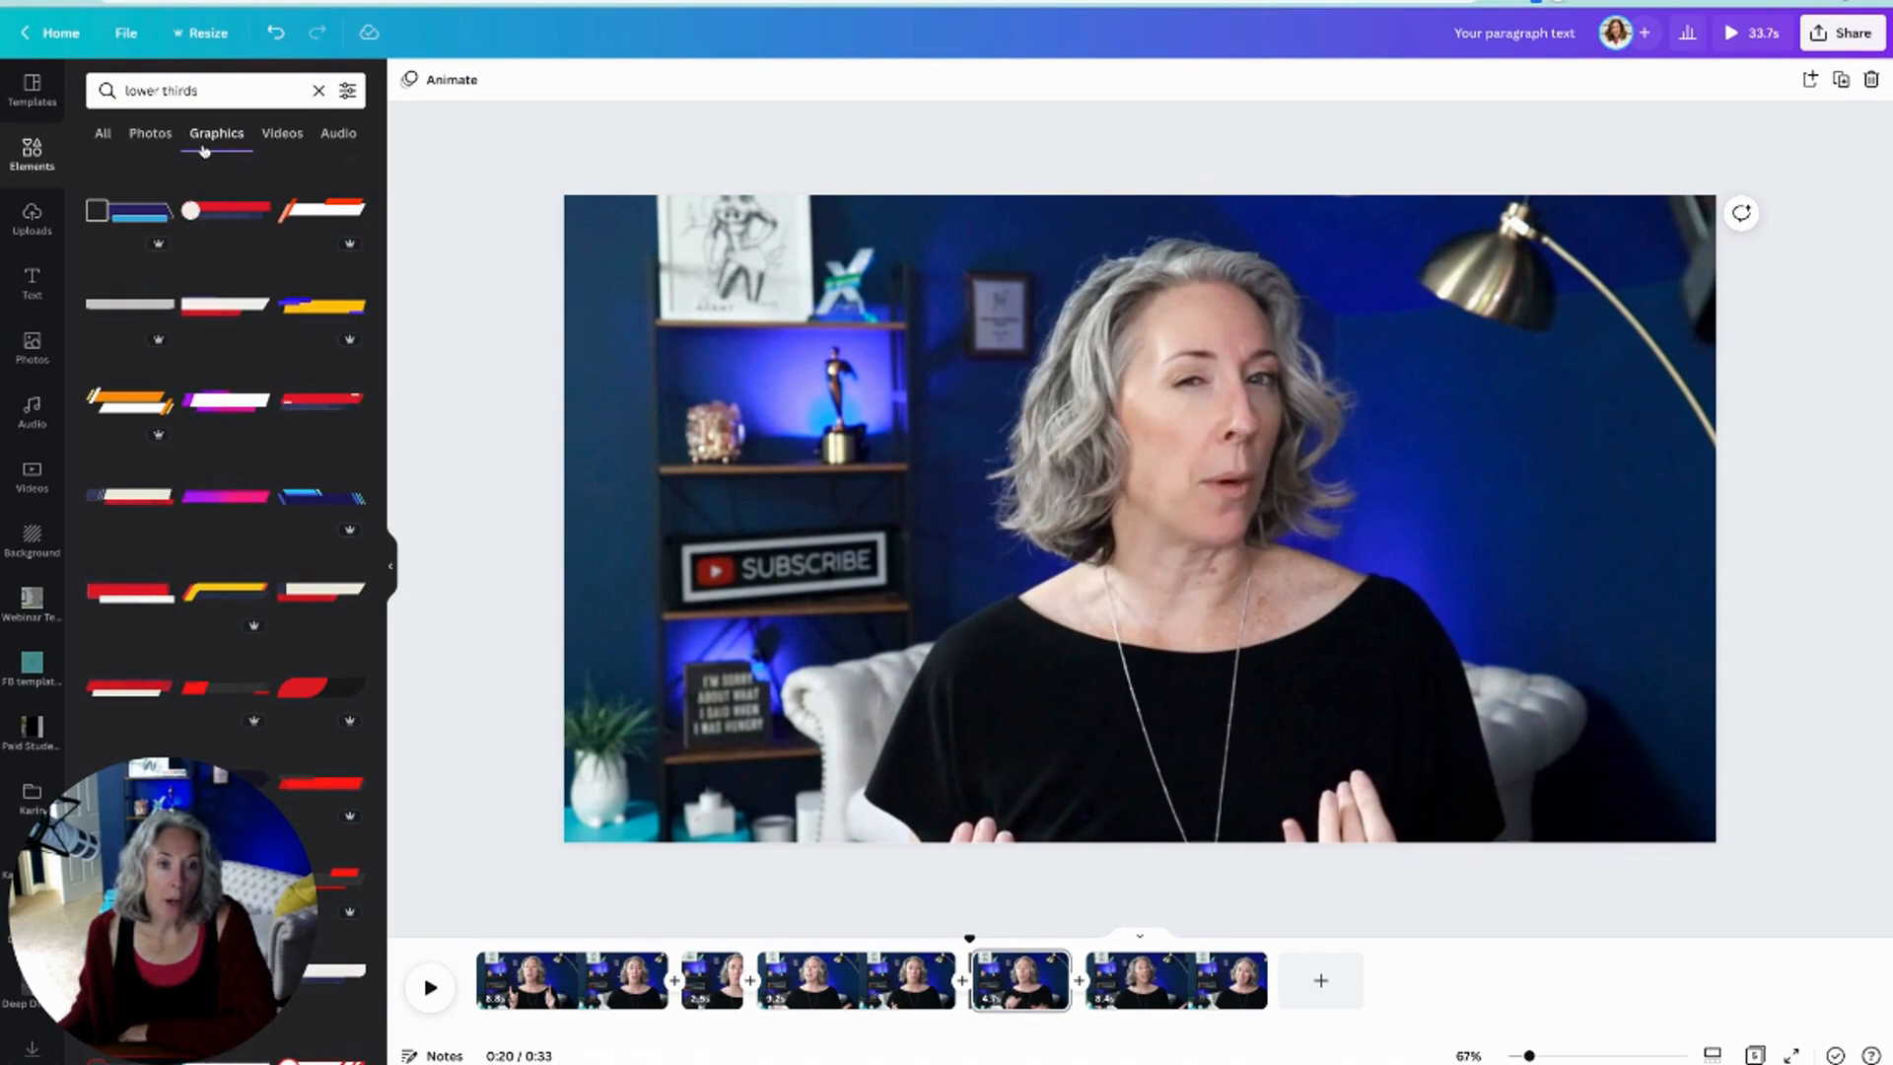
# Step: Add the red lower-third graphic with white and navy bars to the fourth segment, shrink it and place it in the frame's lower-left corner
pyautogui.scroll(-5, 313, 416)
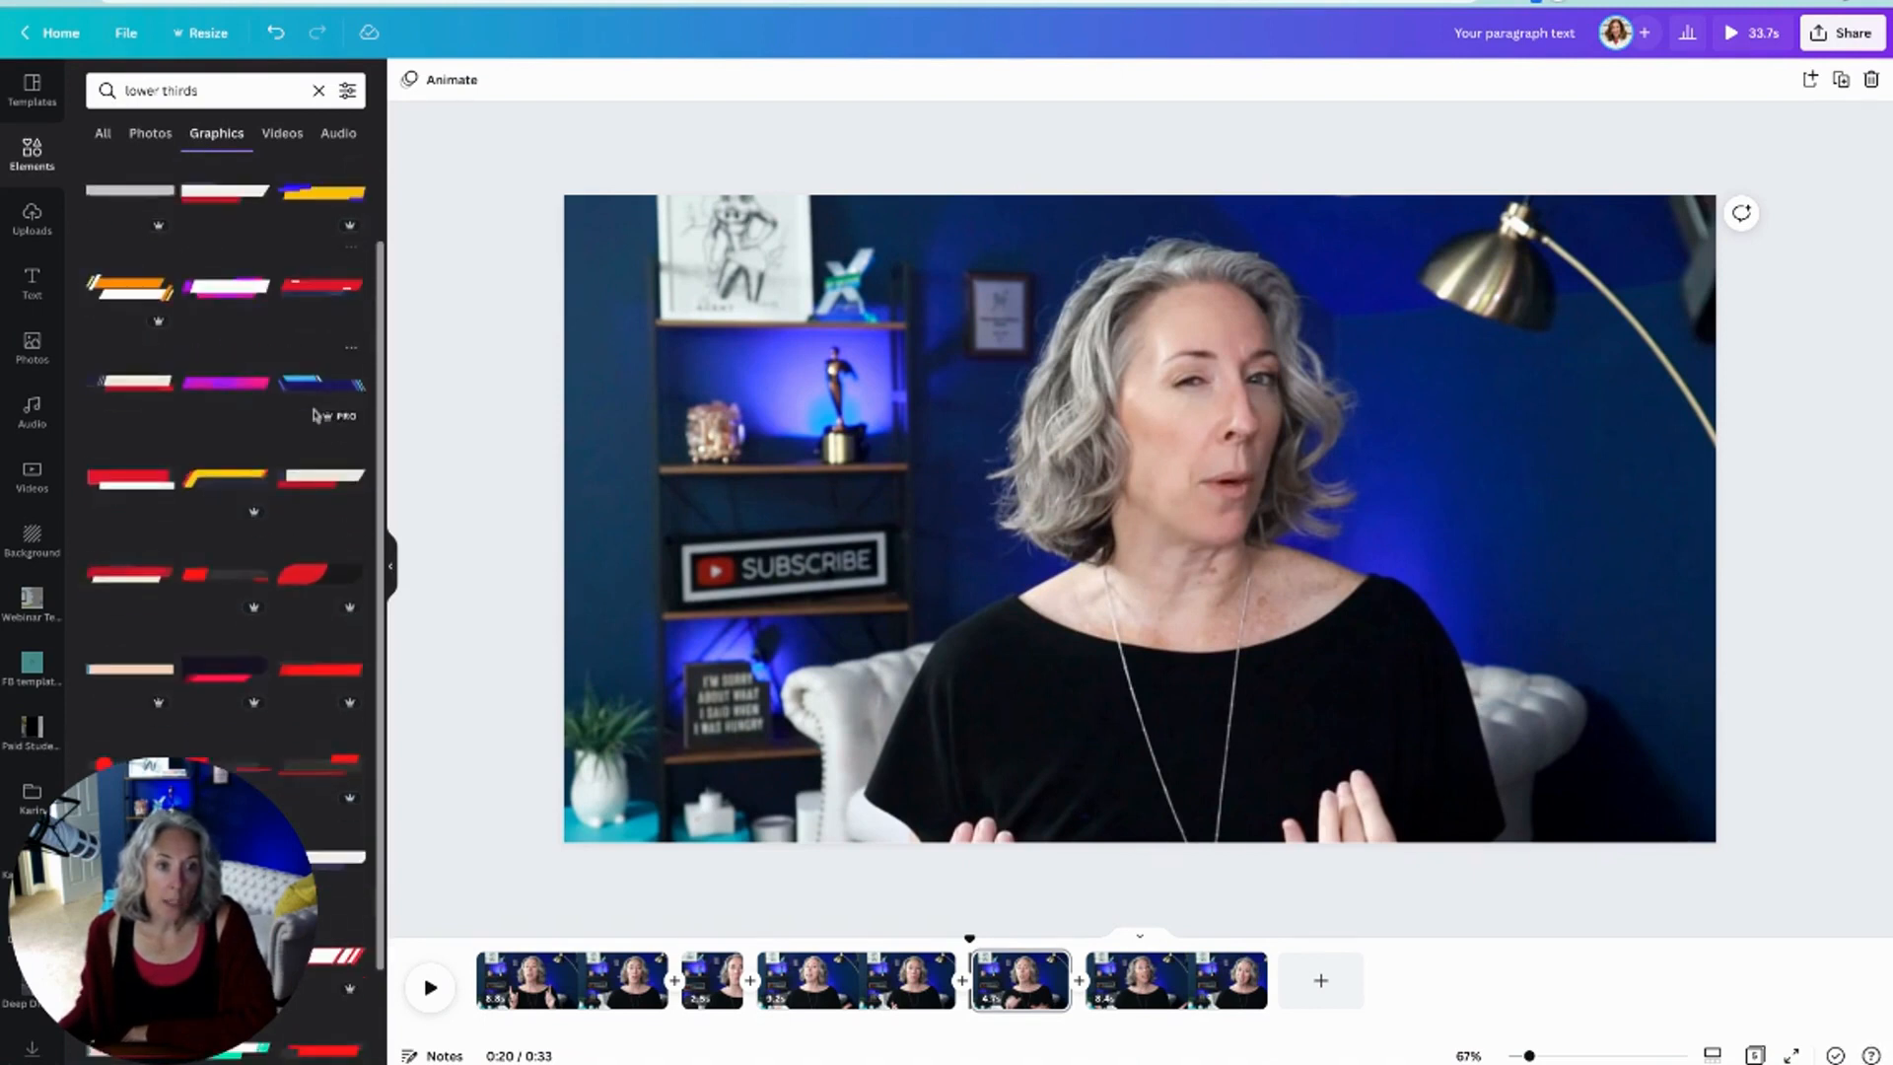
pyautogui.scroll(-1, 317, 416)
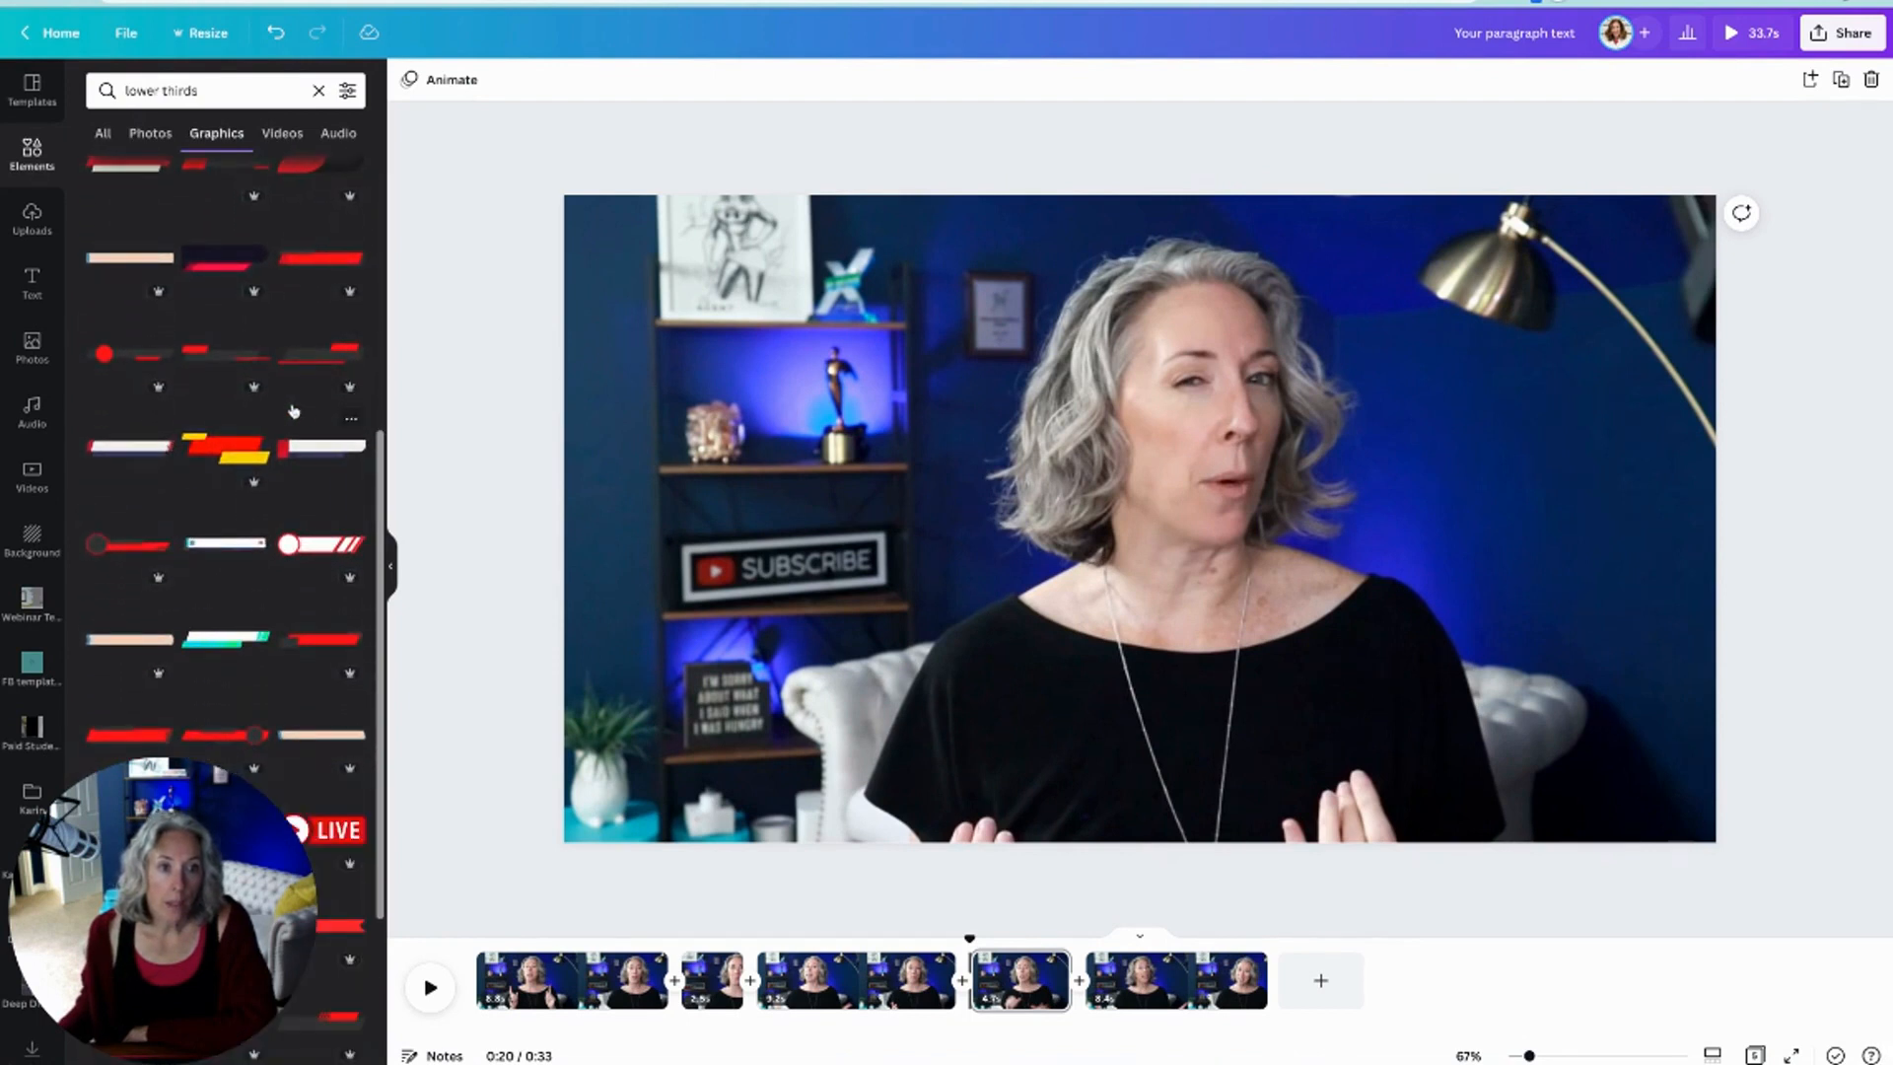
pyautogui.scroll(-2, 293, 410)
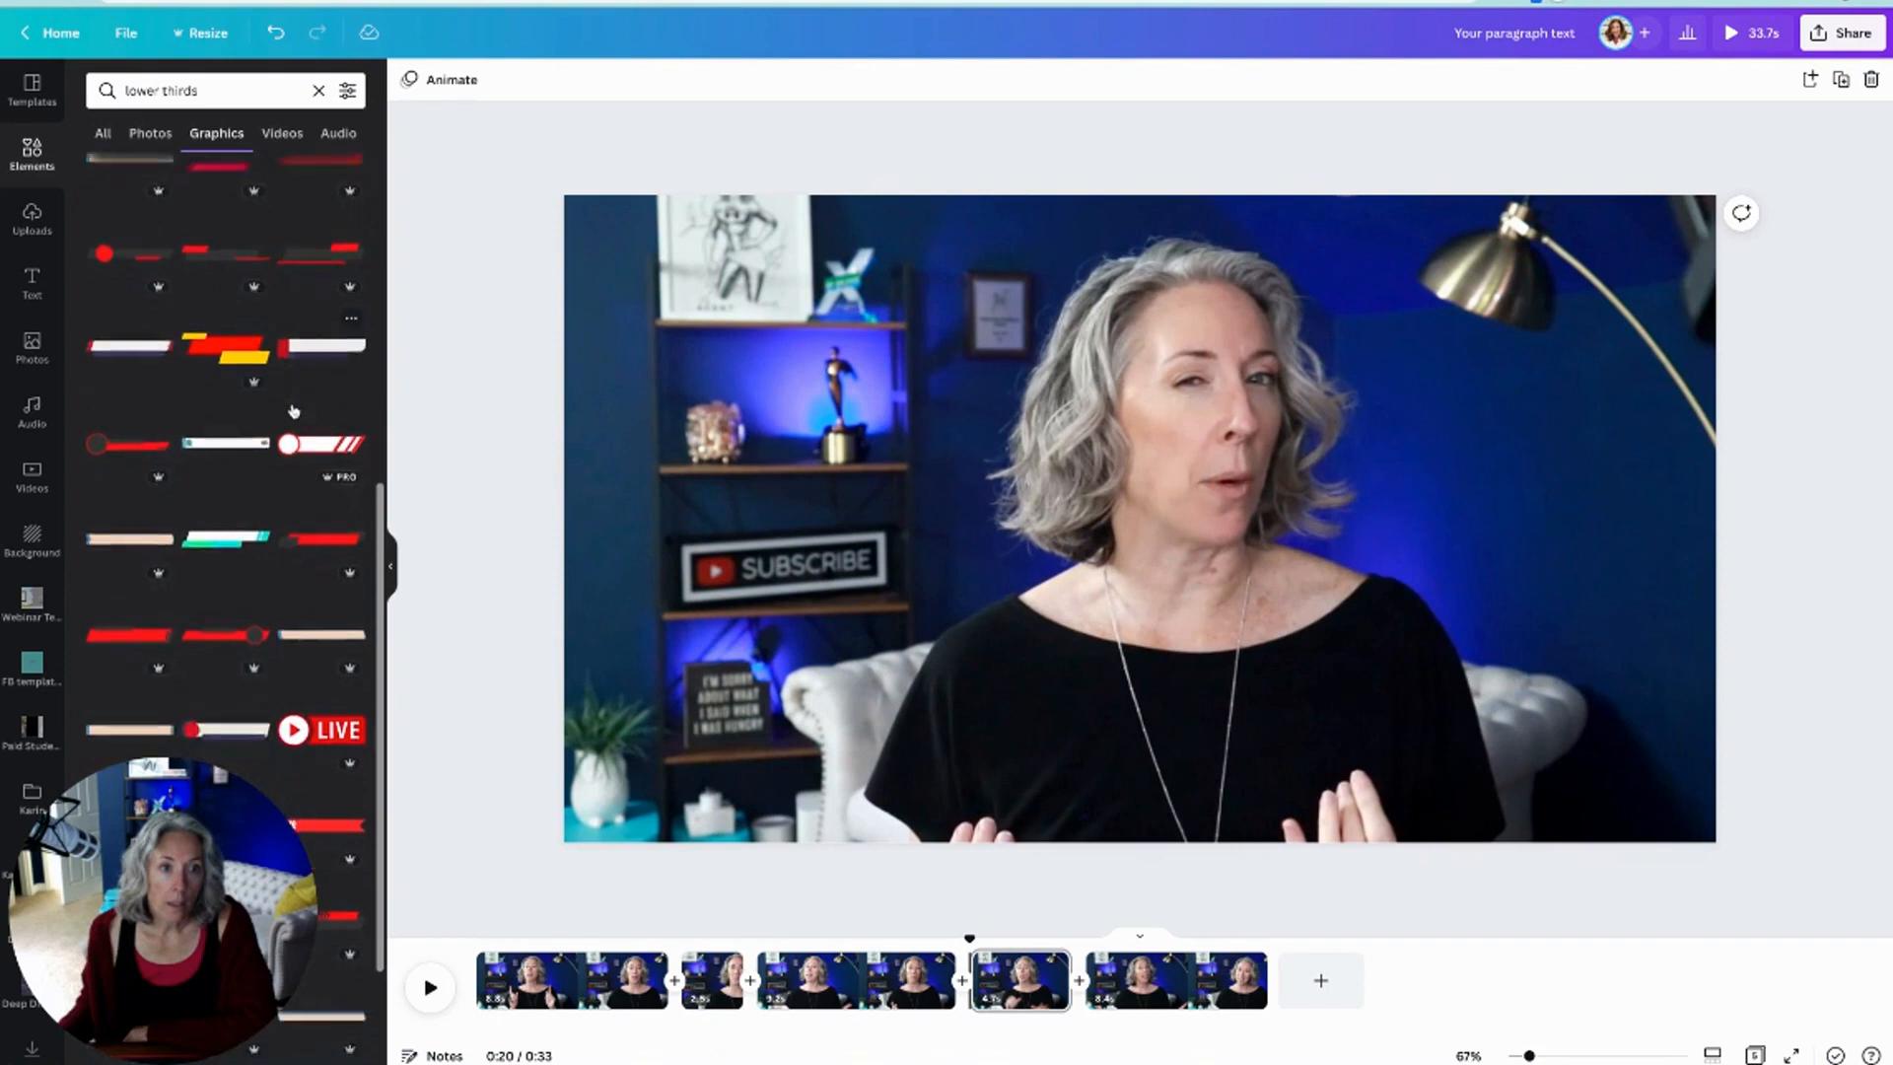
pyautogui.scroll(-1, 244, 426)
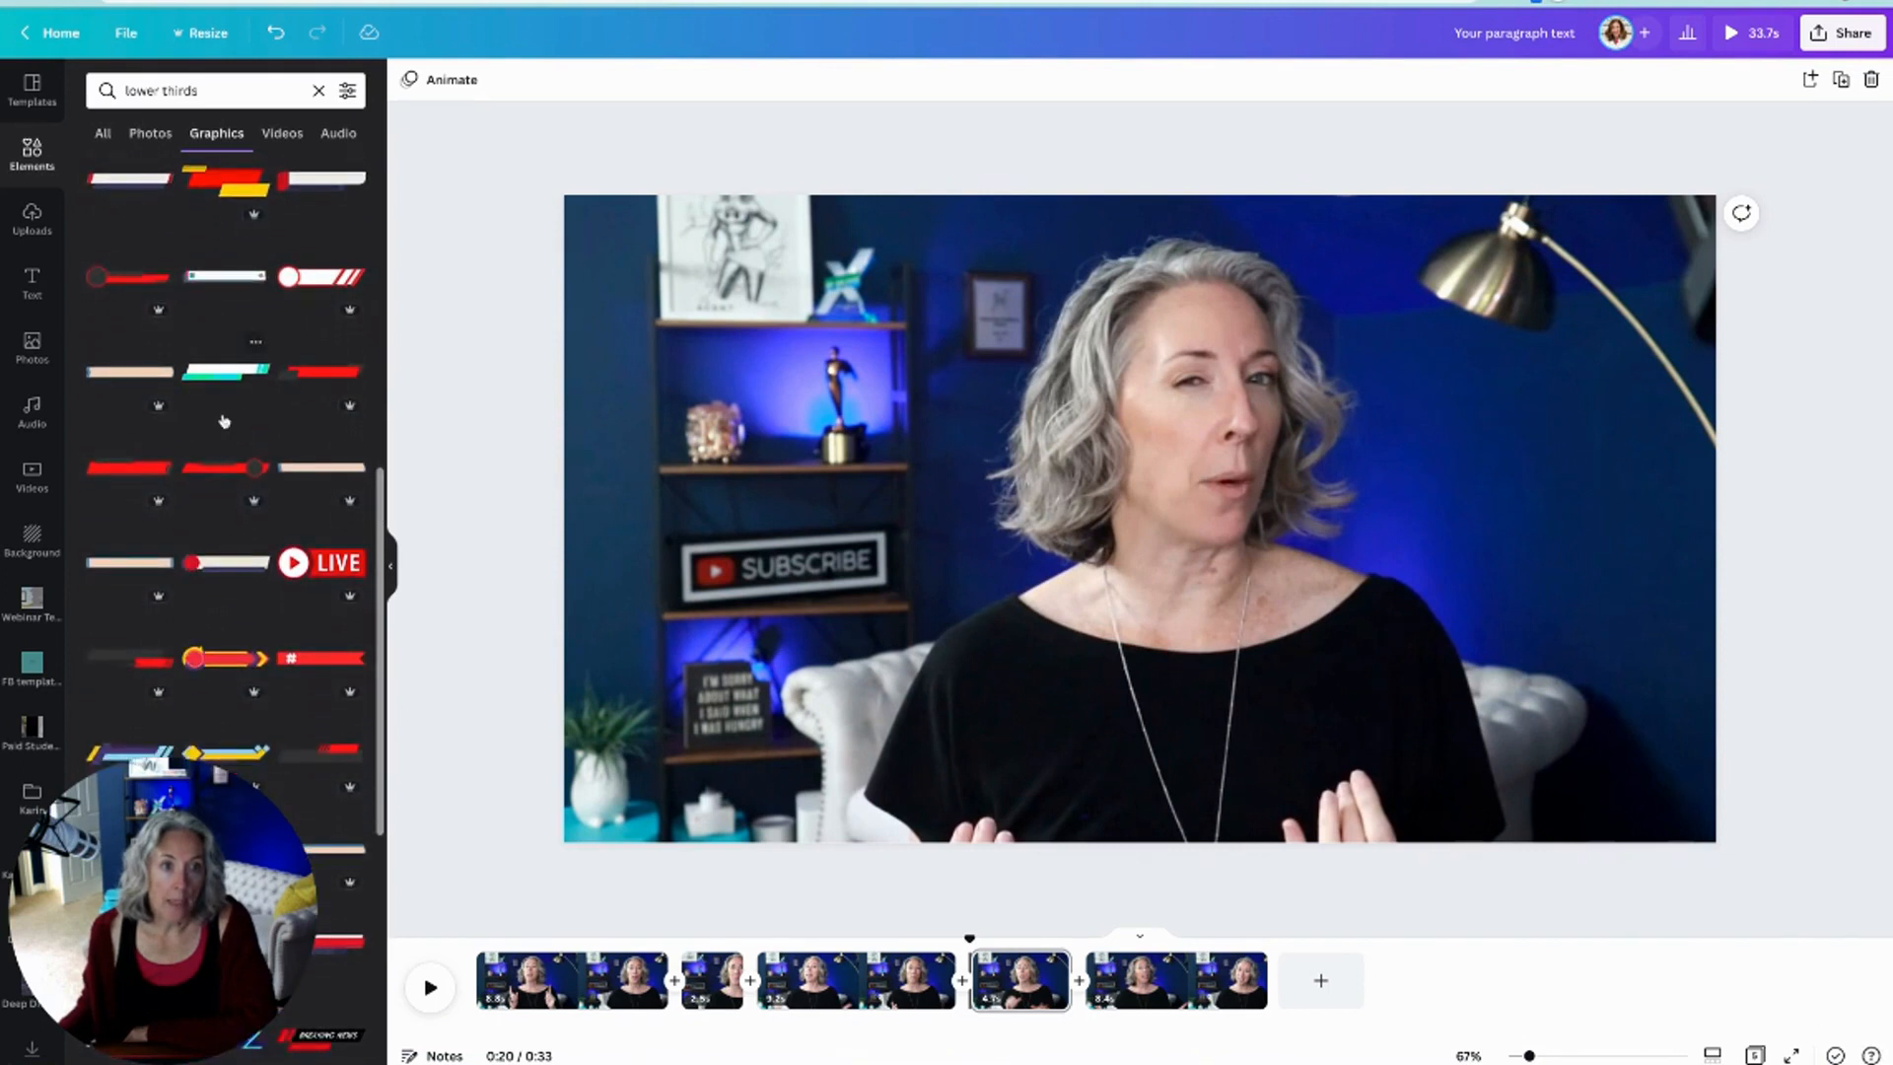
pyautogui.scroll(-2, 224, 421)
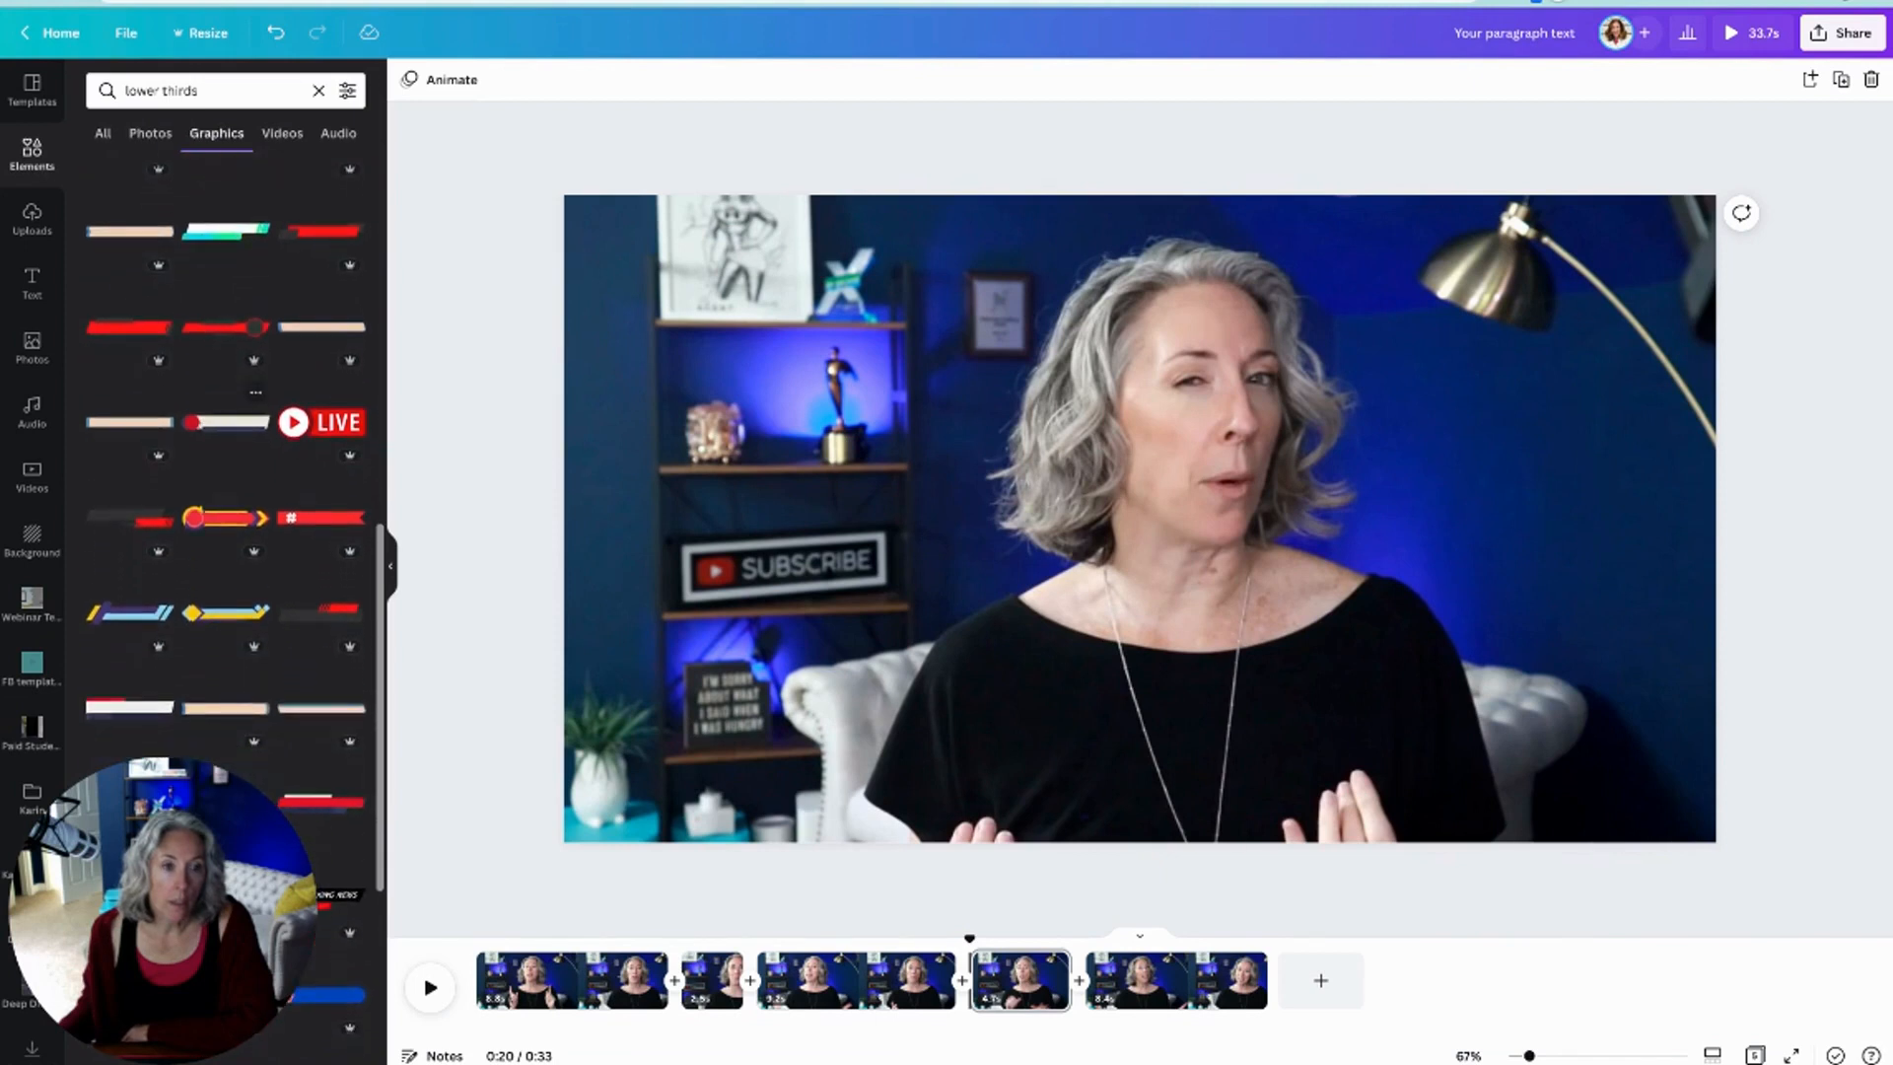
pyautogui.scroll(-2, 224, 421)
pyautogui.scroll(-3, 225, 592)
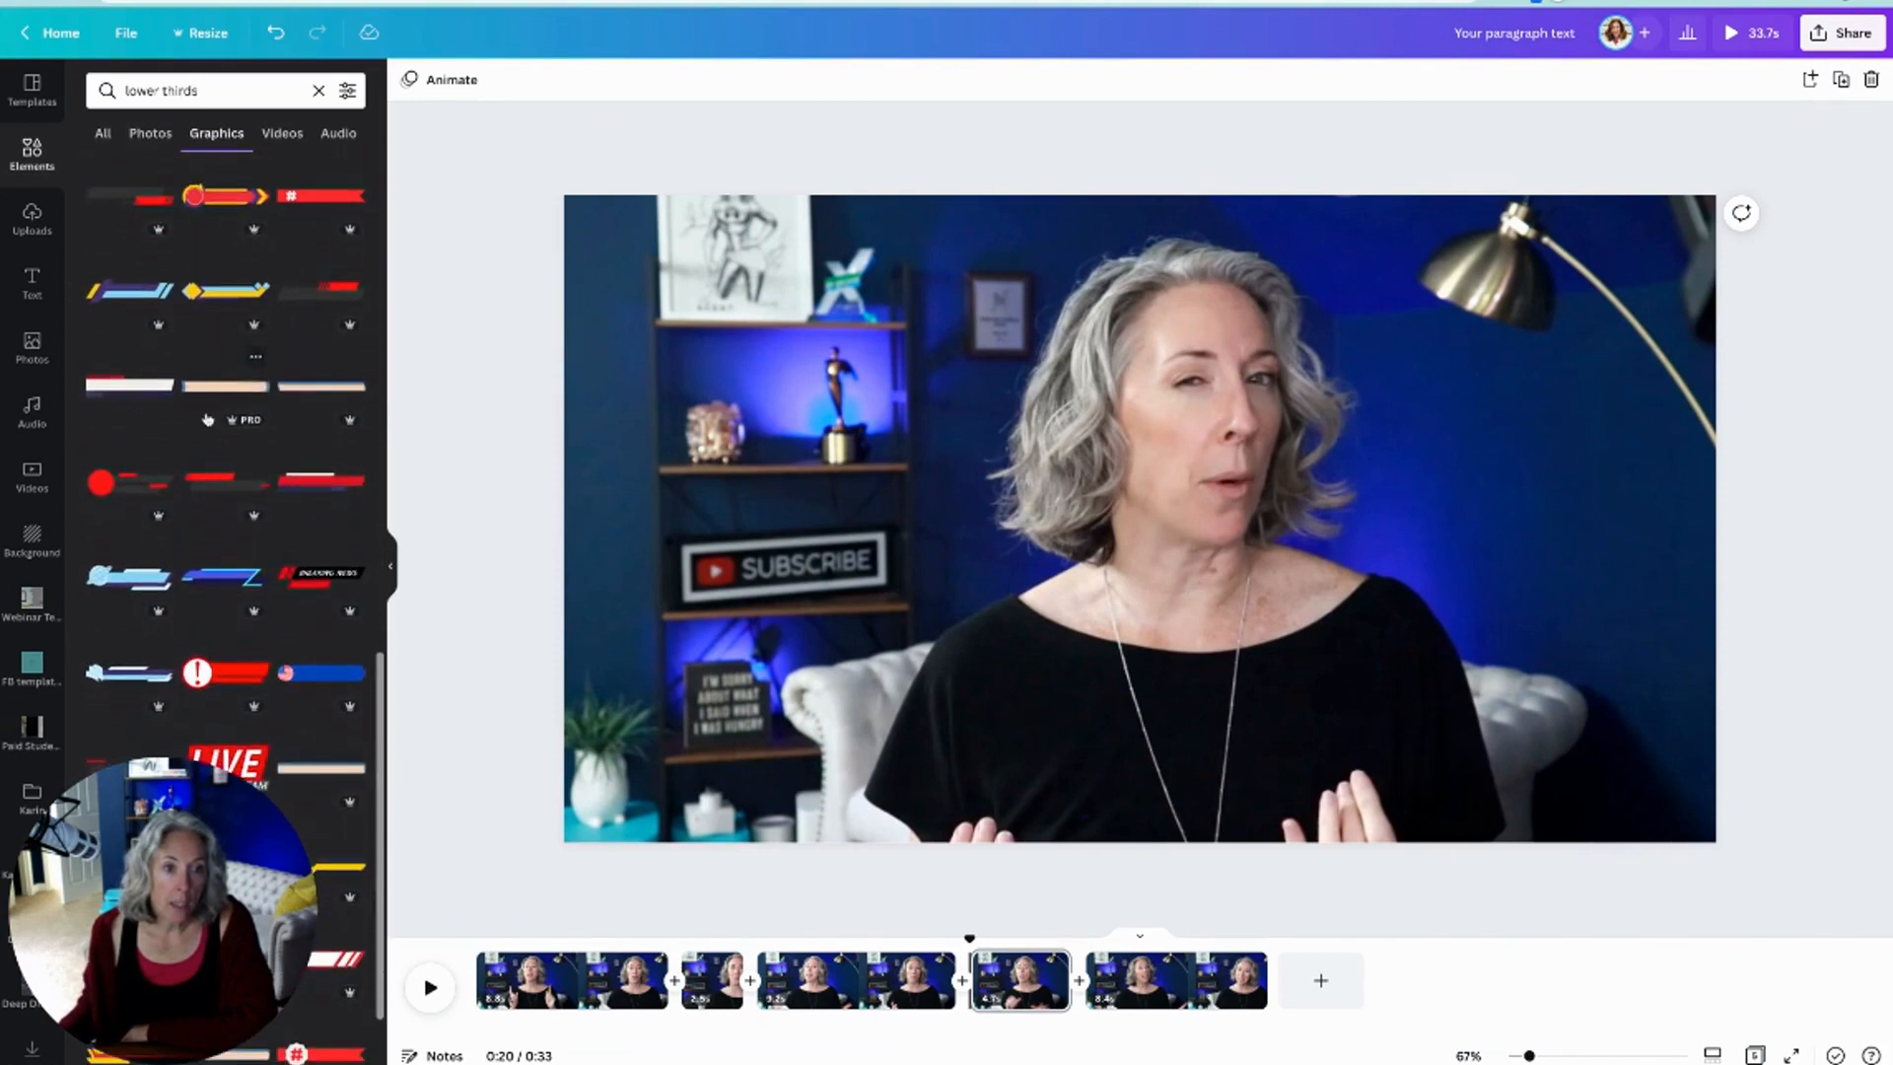
pyautogui.scroll(-1, 201, 421)
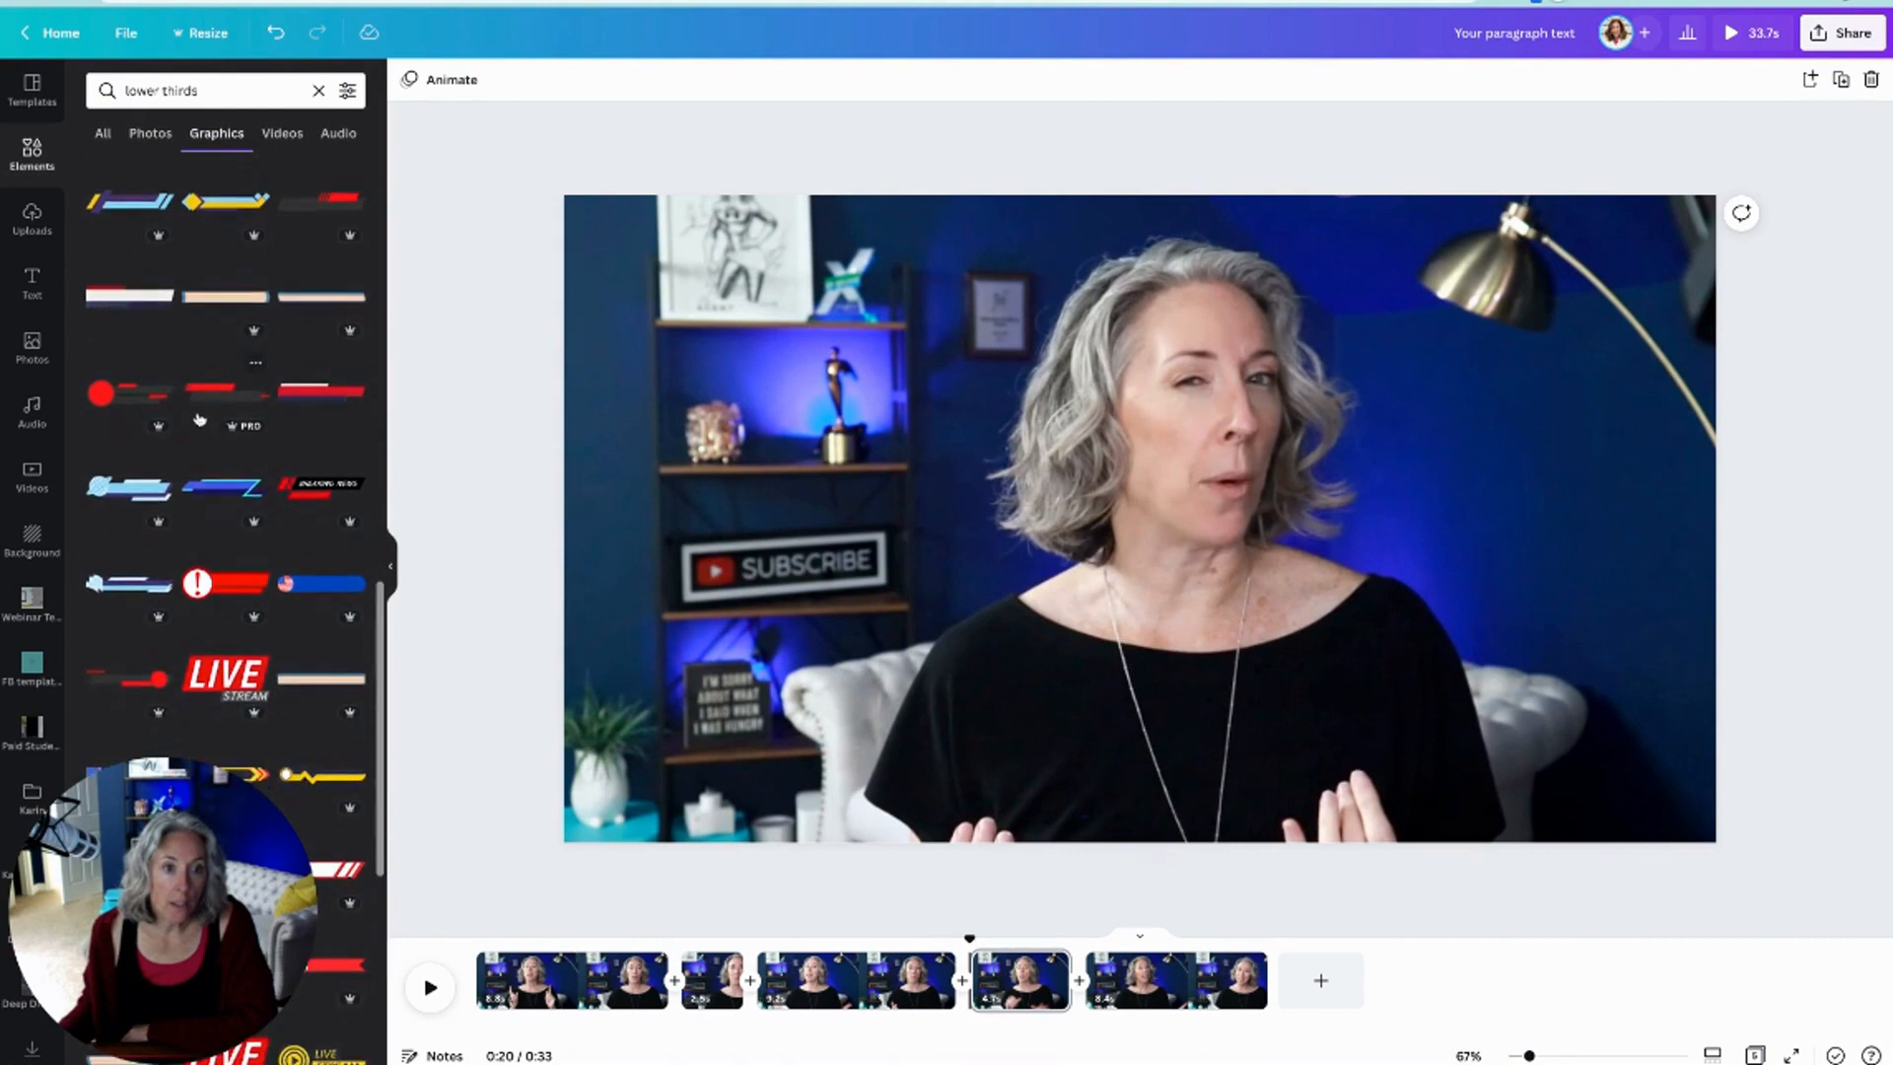
pyautogui.click(323, 389)
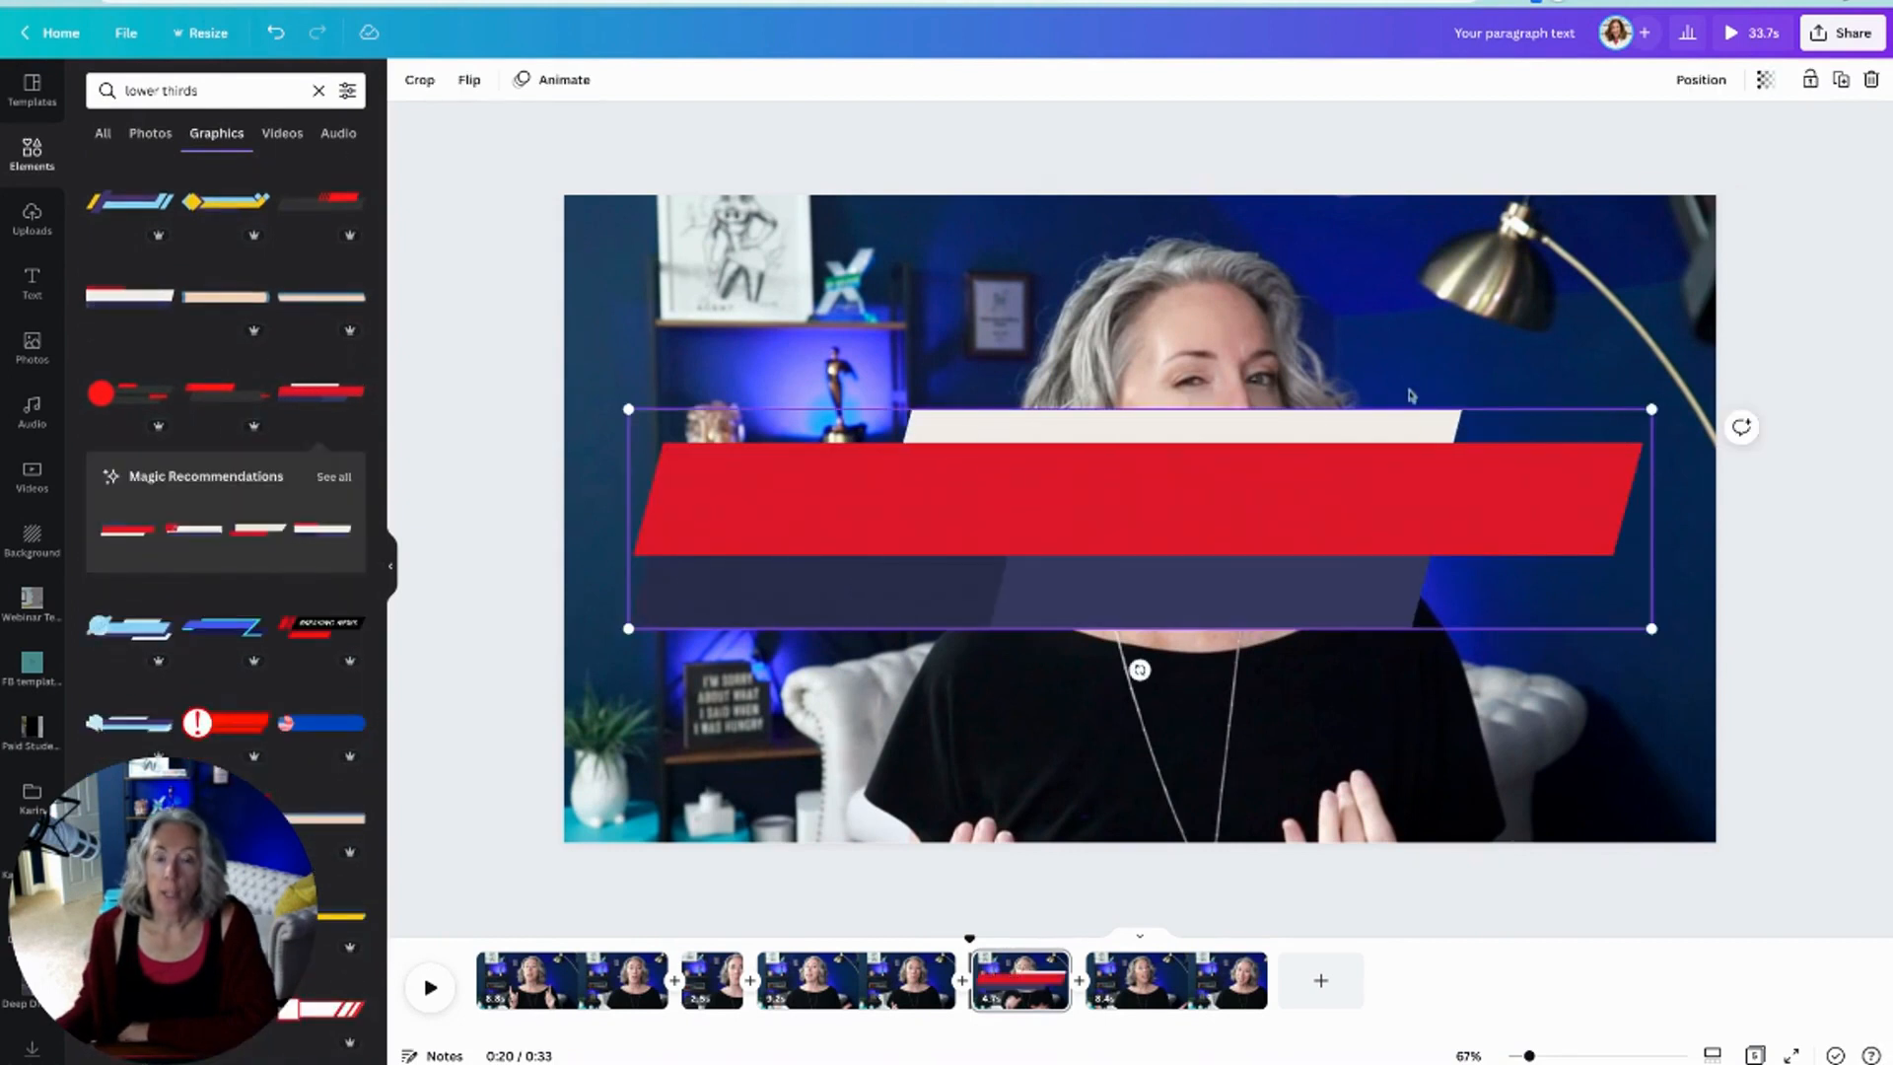
pyautogui.moveTo(1652, 408); pyautogui.dragTo(1114, 525)
pyautogui.moveTo(892, 568); pyautogui.dragTo(850, 770)
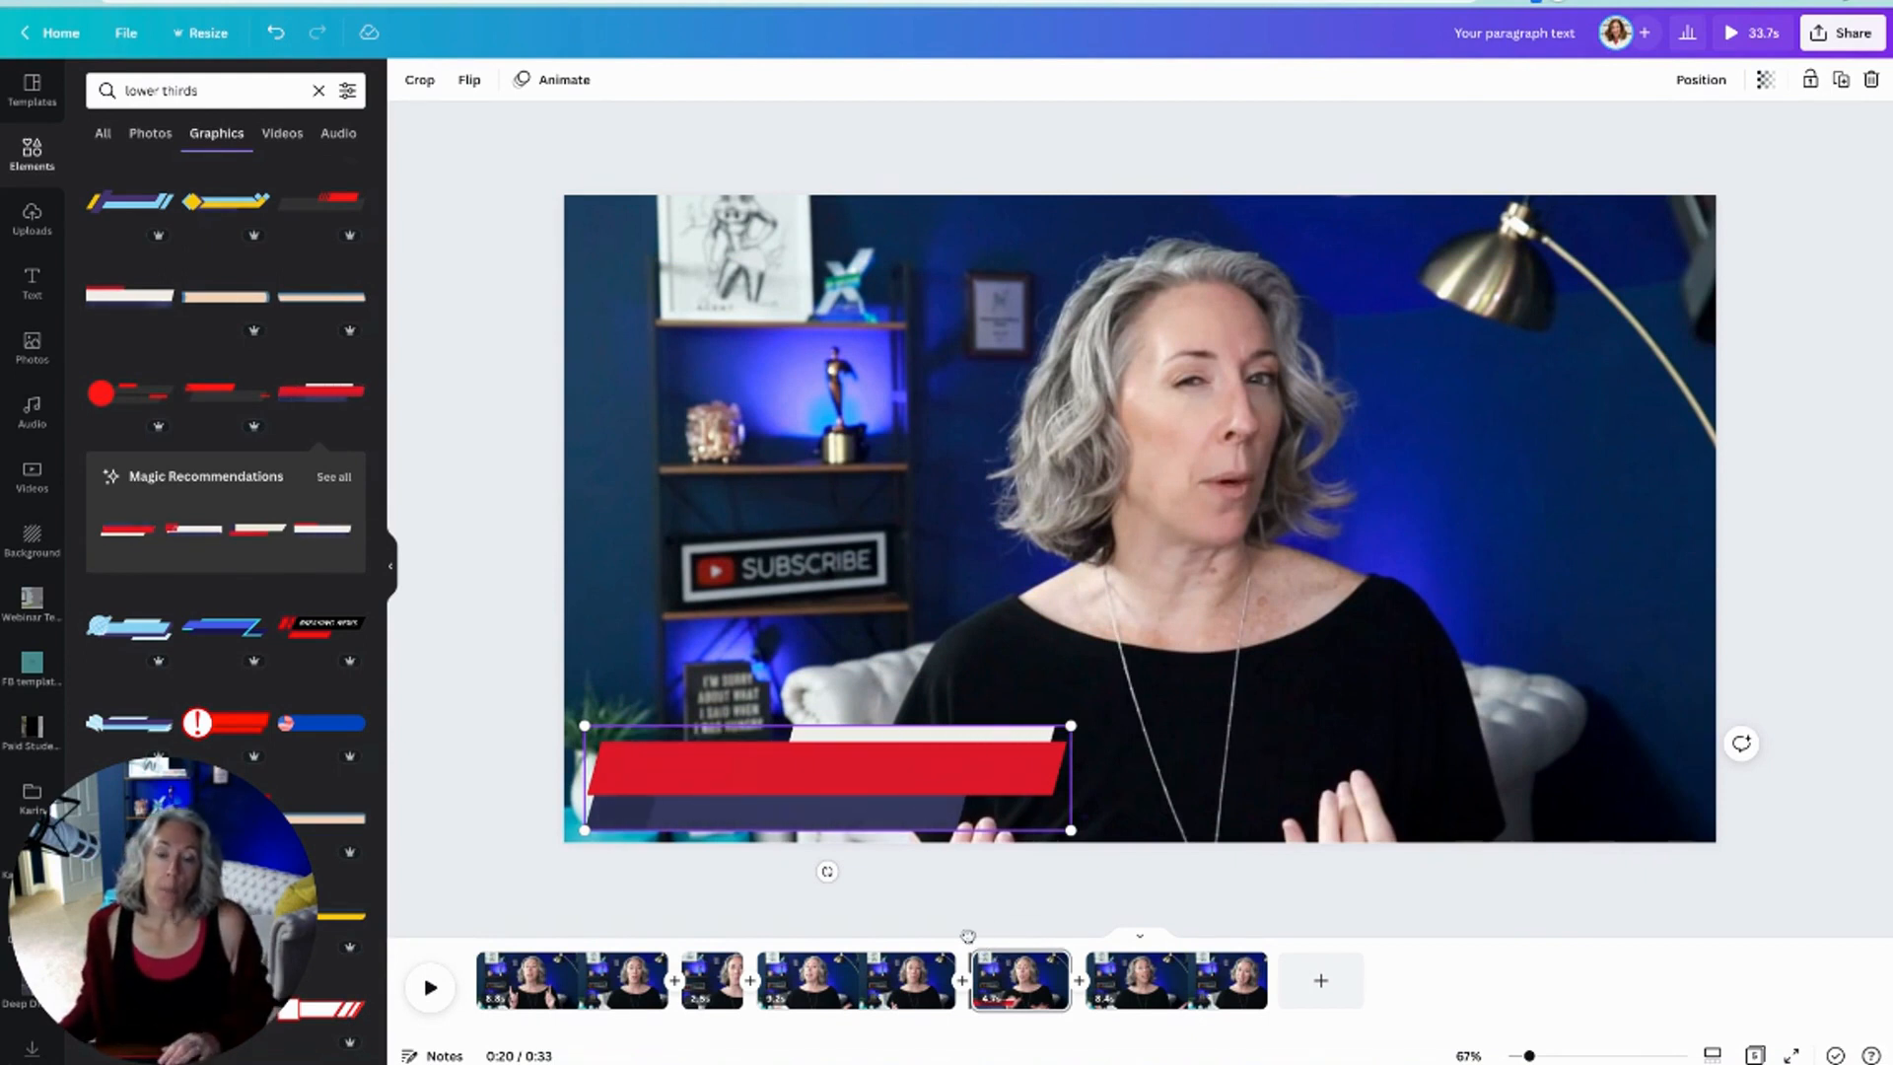
# Step: Play back from 0:19 through the fourth segment to check how the lower third appears and disappears
pyautogui.moveTo(968, 935); pyautogui.dragTo(935, 937)
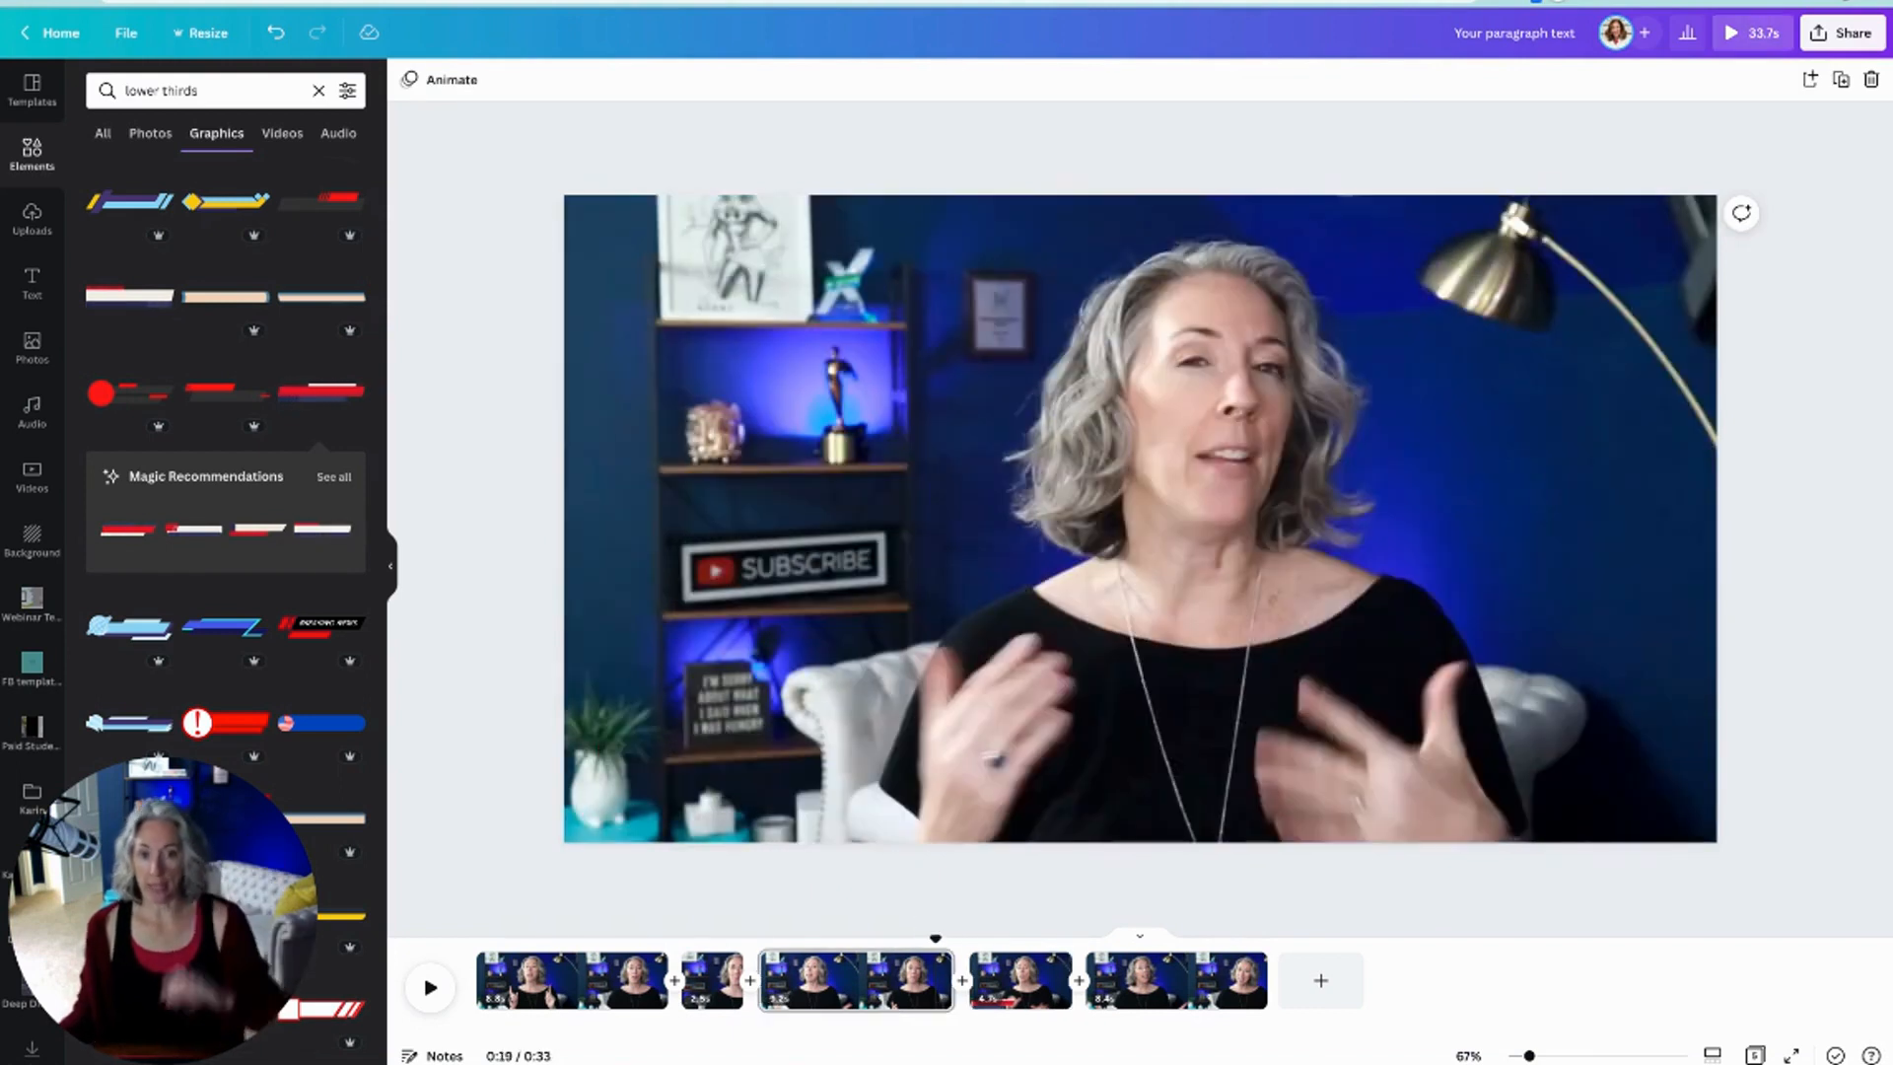
pyautogui.press('space')
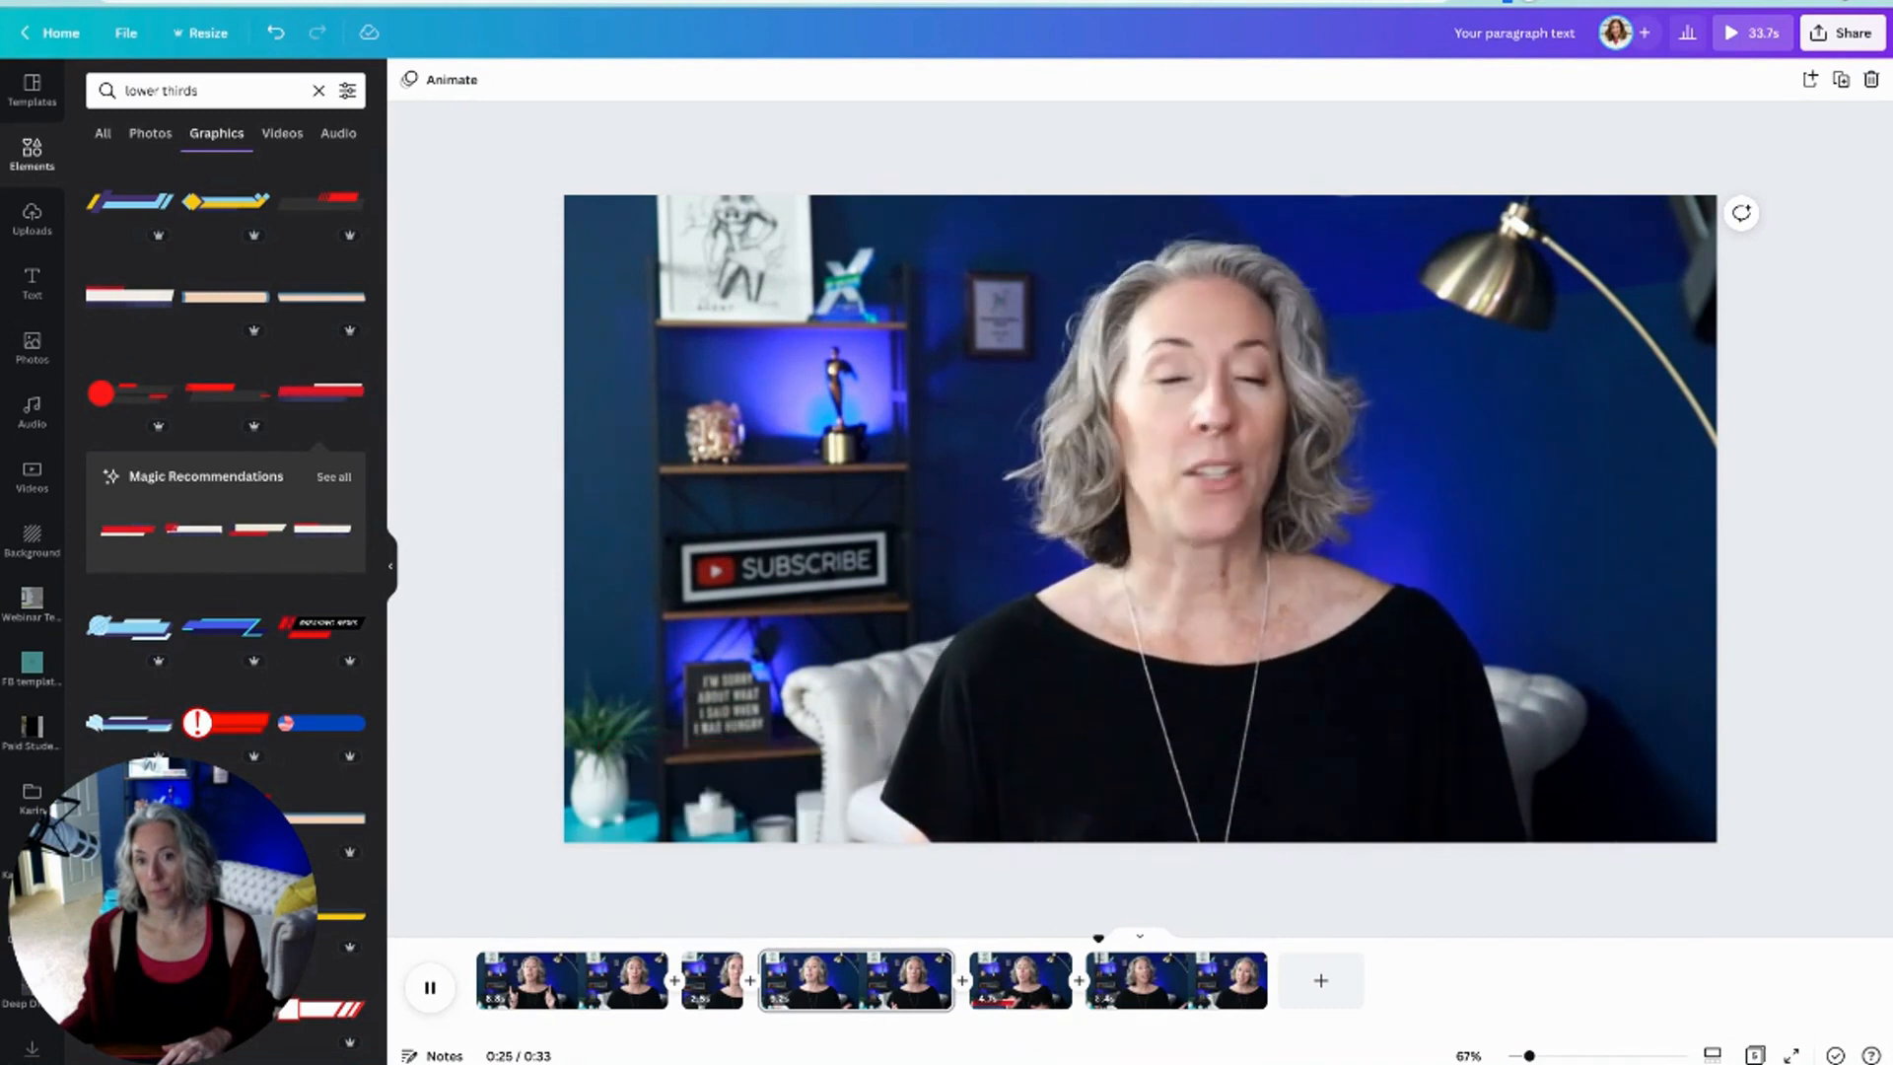
pyautogui.press('space')
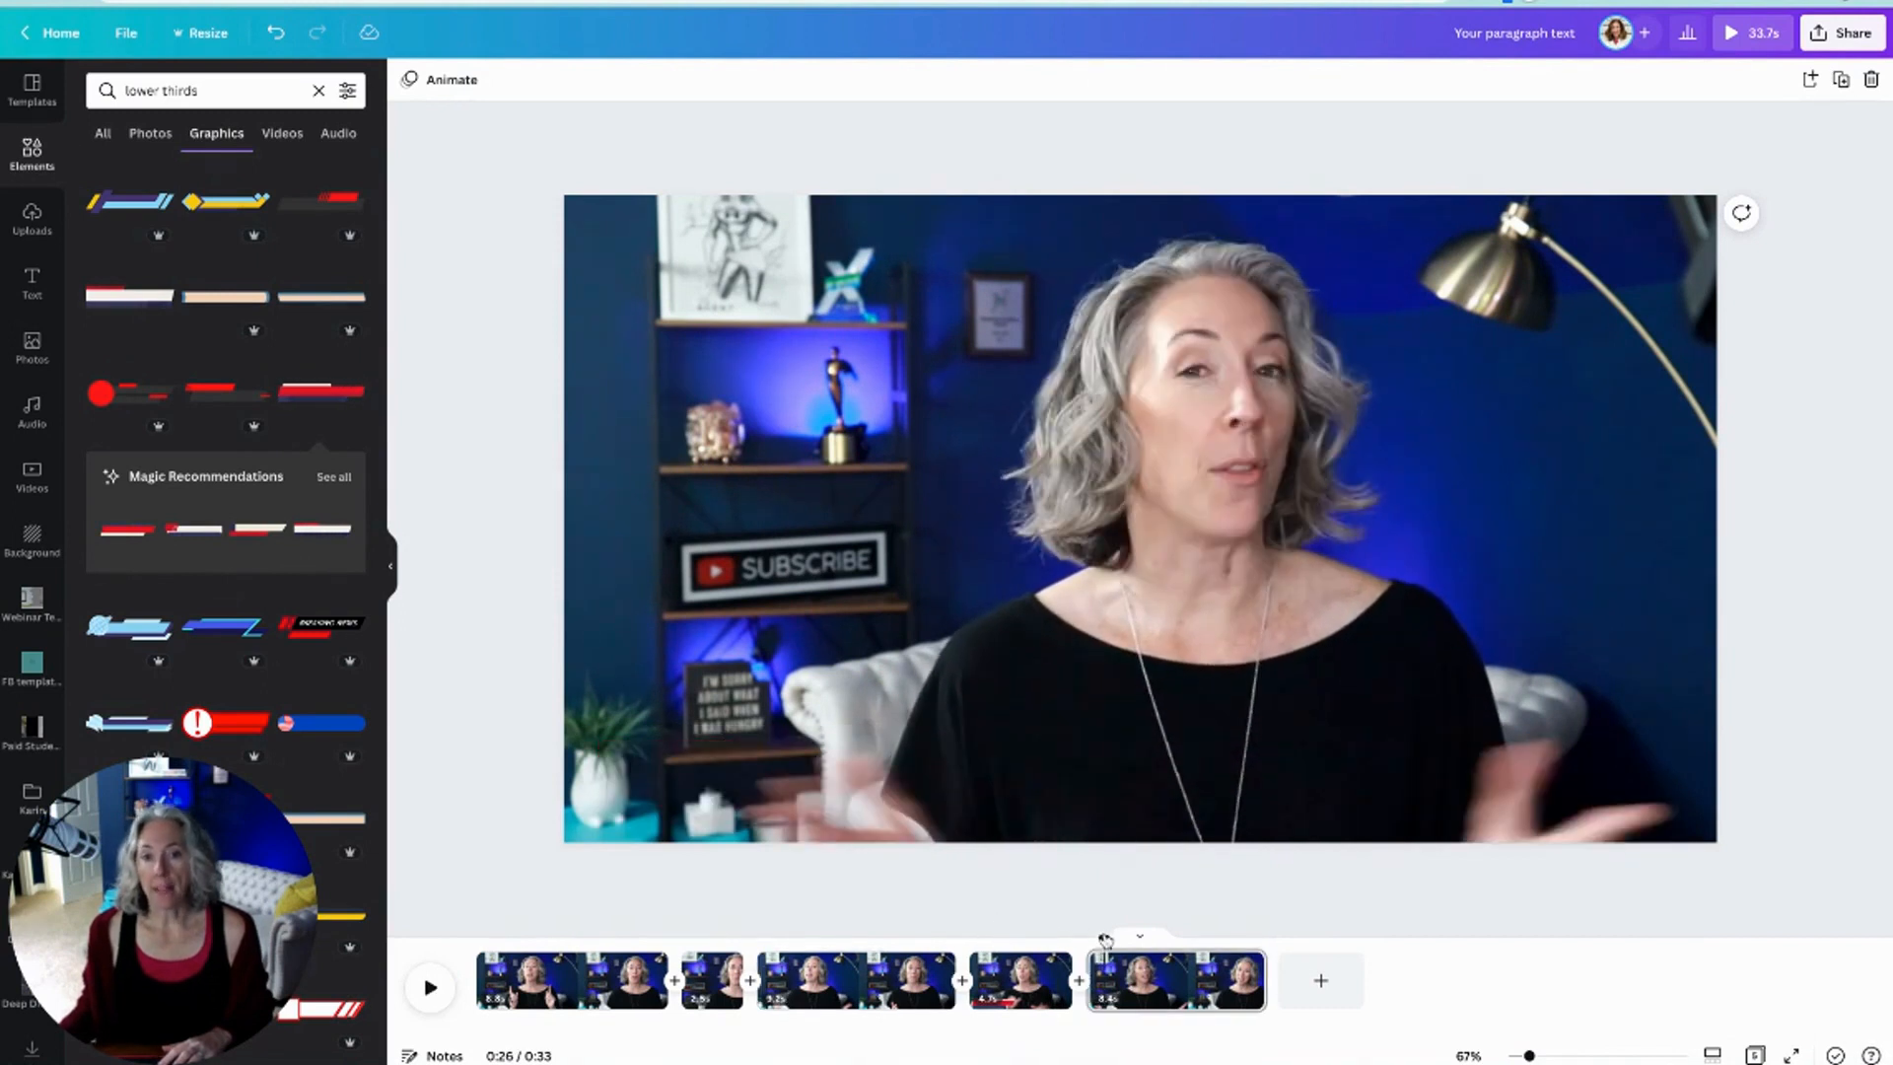
# Step: Apply the Pan element animation to the lower third on both enter and exit, moving rightward, with reverse exit animation enabled
pyautogui.click(998, 986)
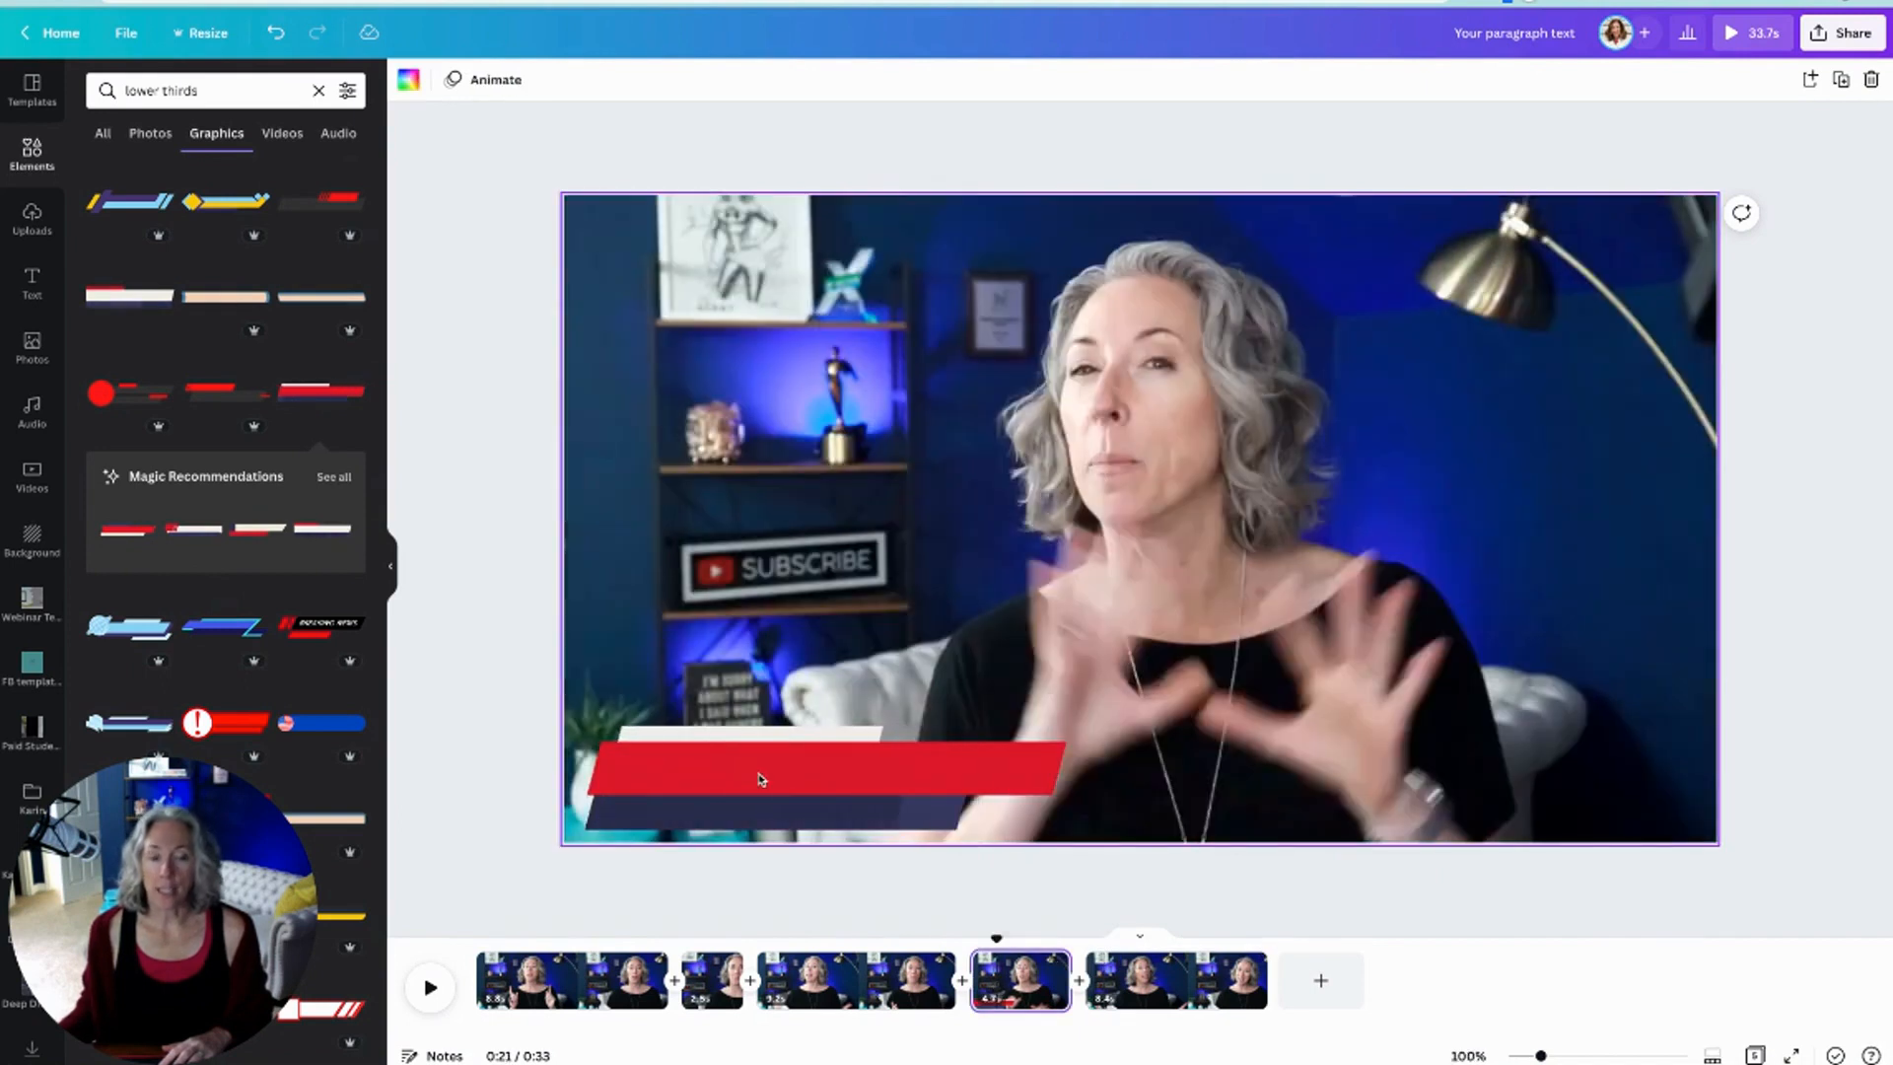
pyautogui.click(761, 779)
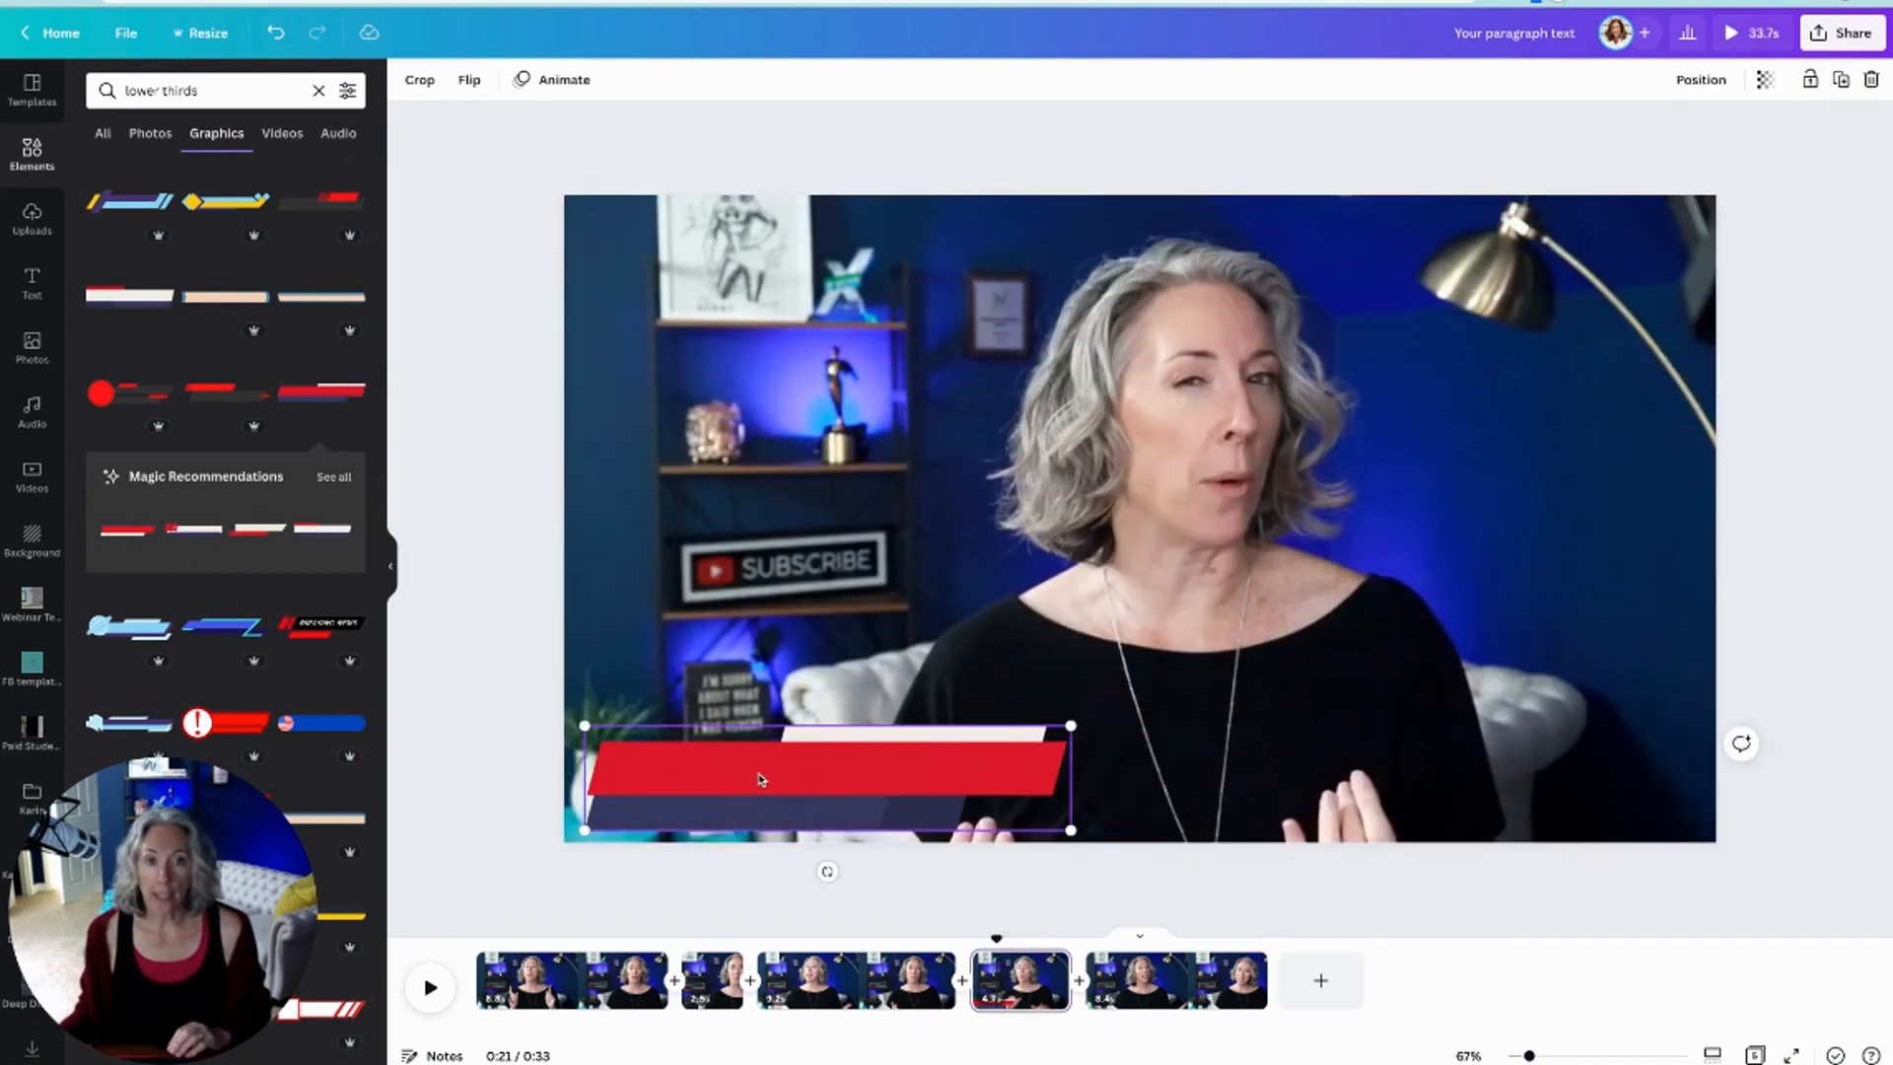
pyautogui.rightClick(824, 775)
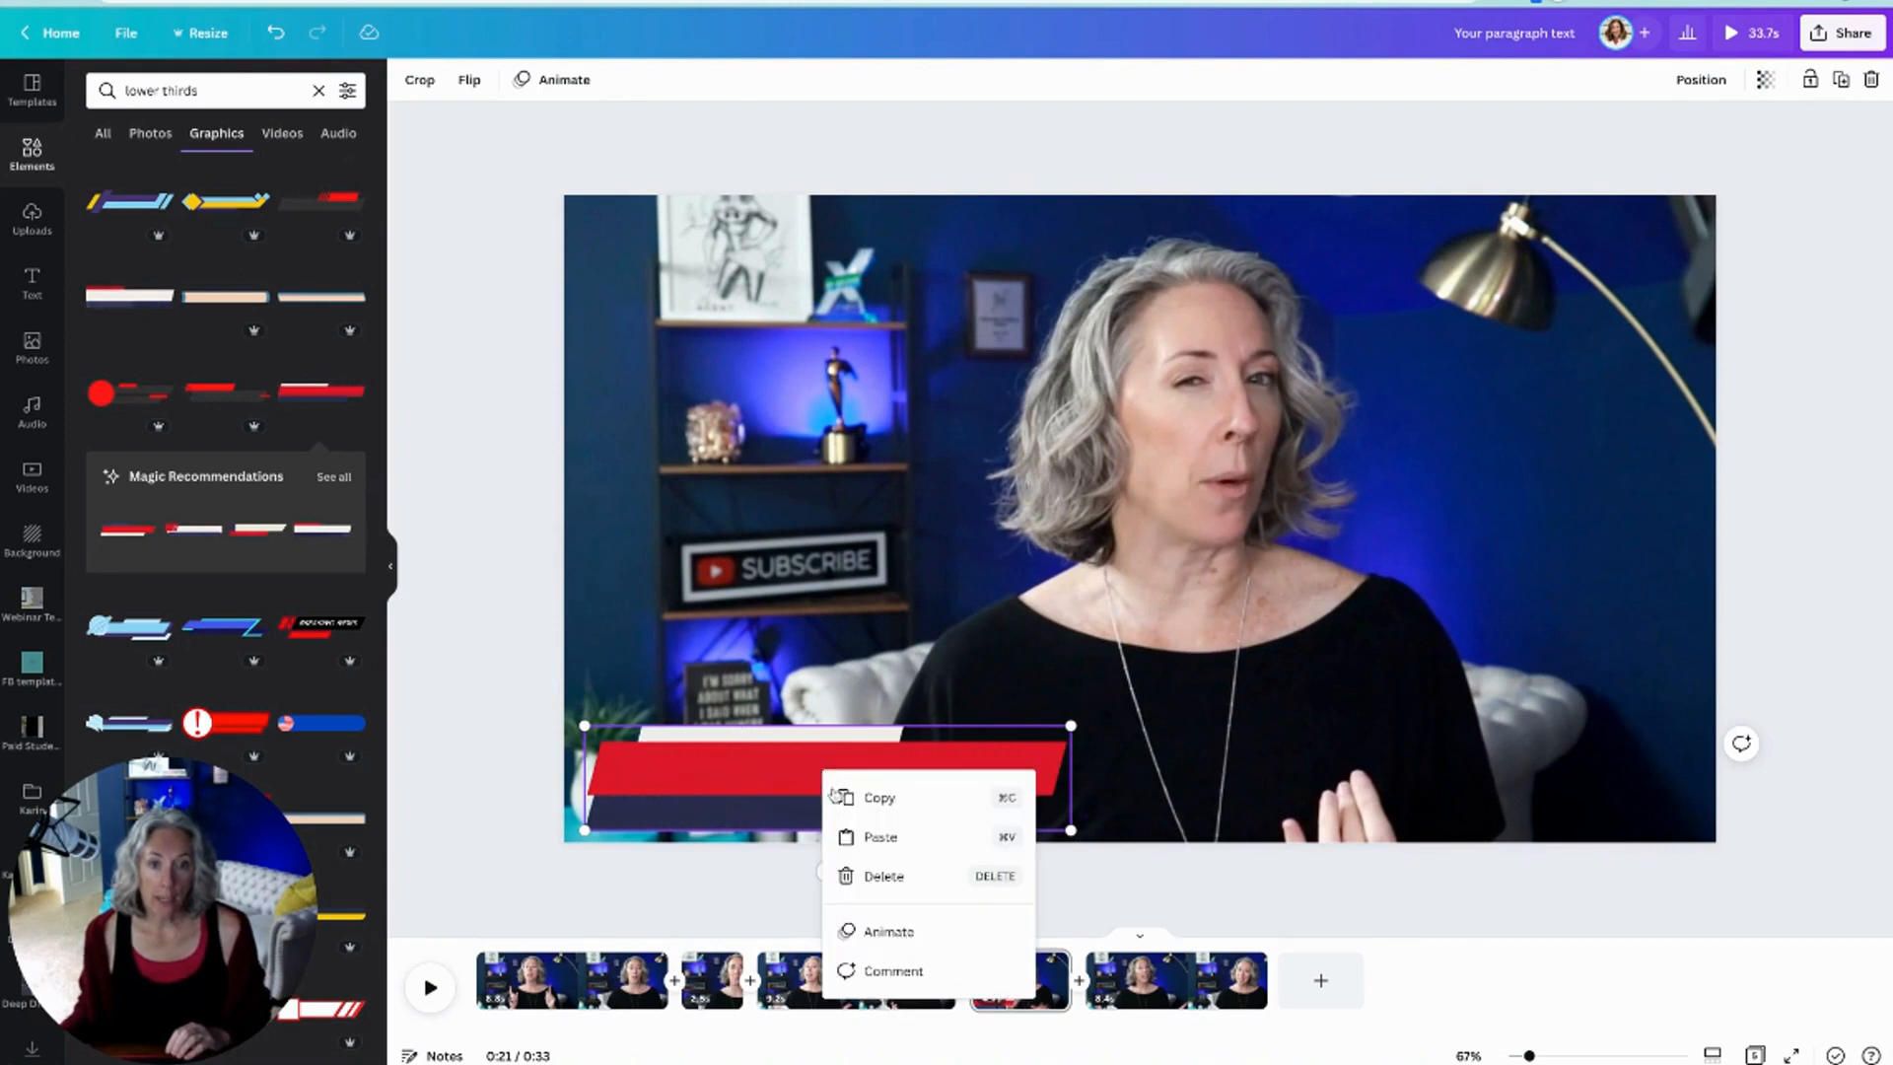
pyautogui.click(860, 932)
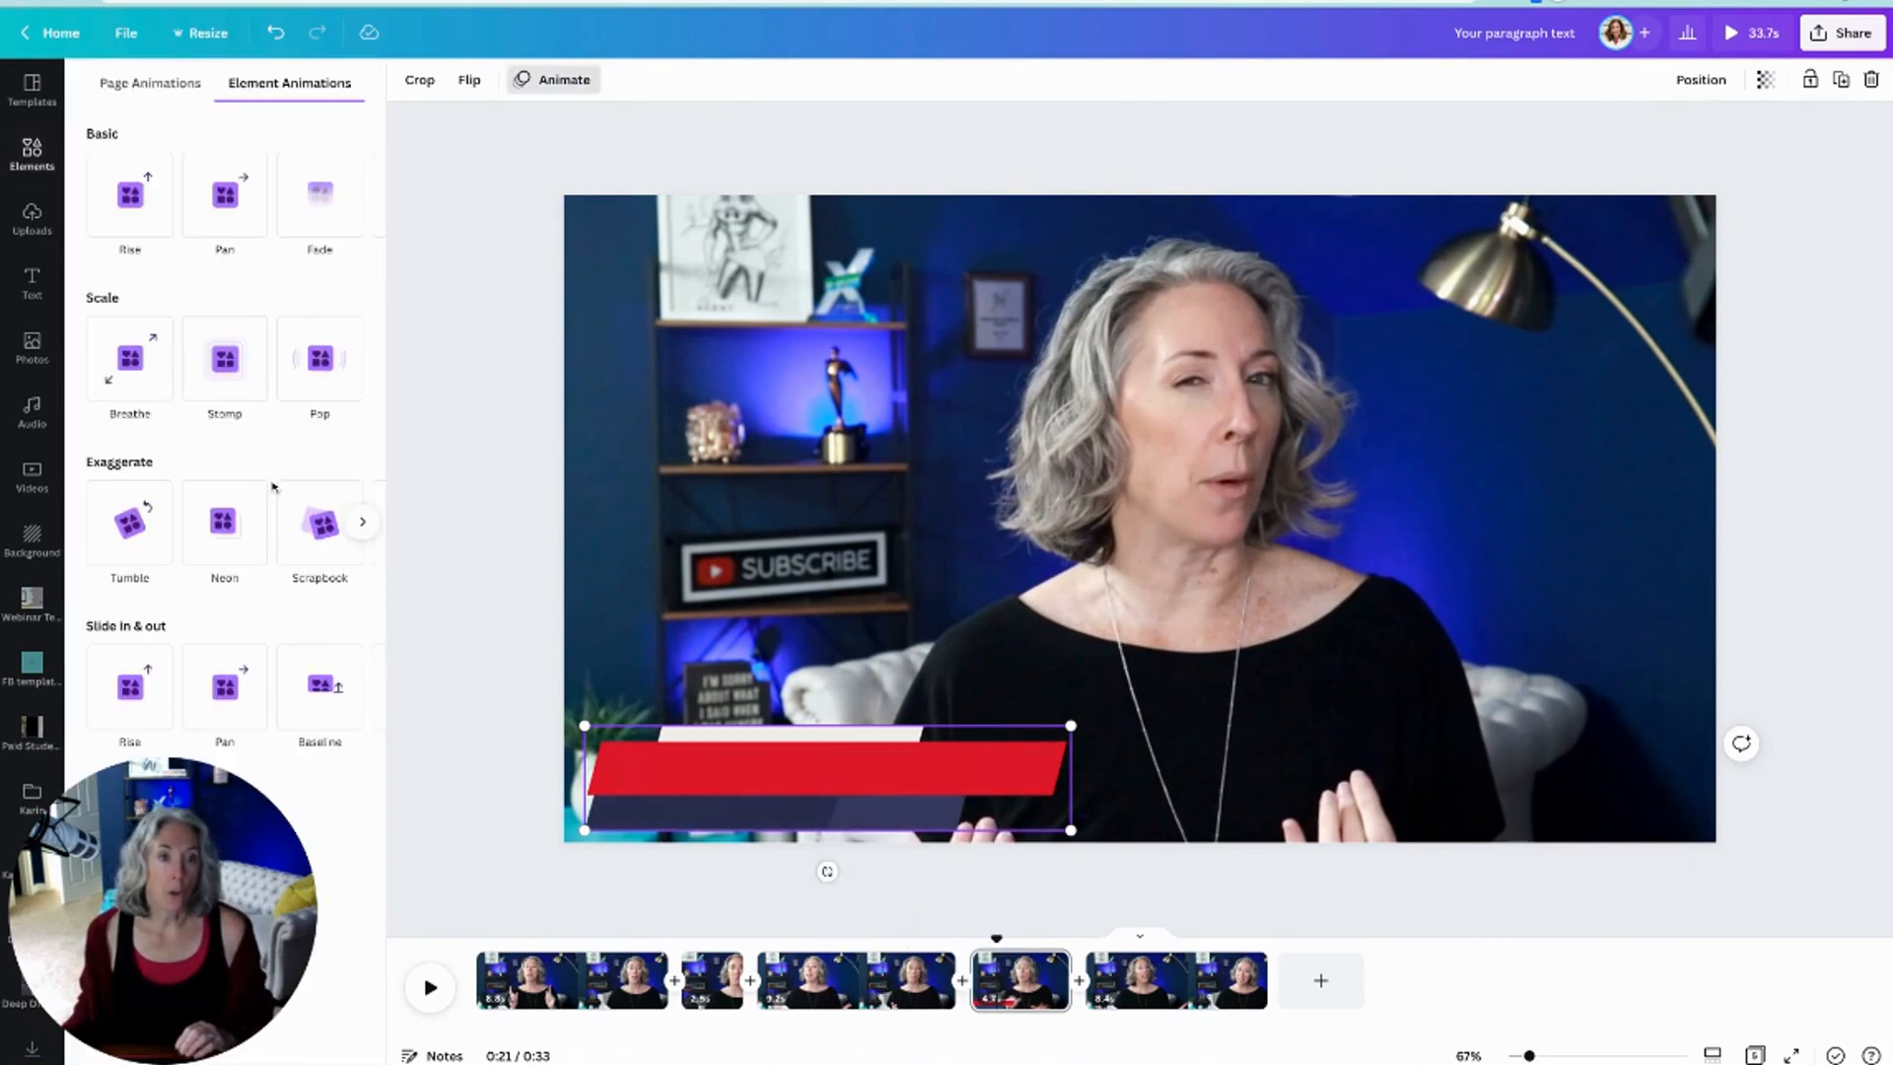
pyautogui.click(225, 358)
pyautogui.click(226, 198)
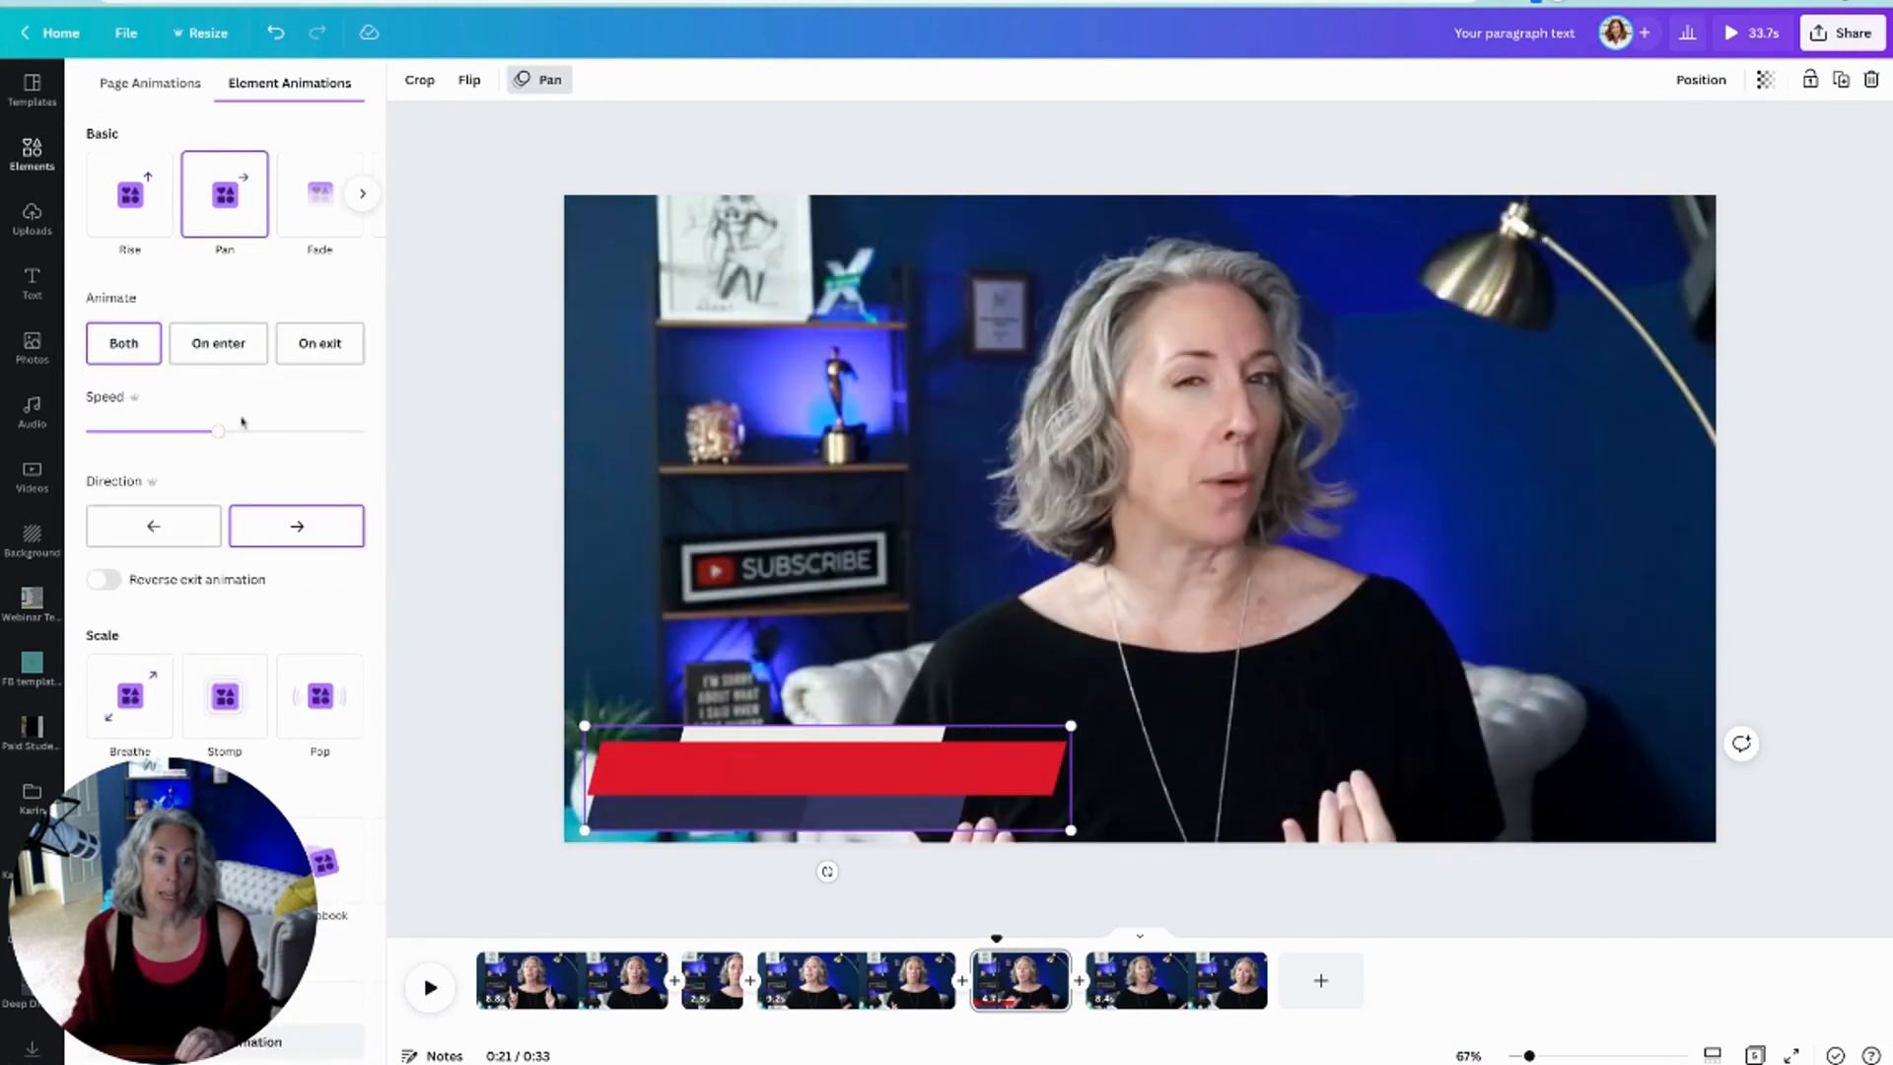
pyautogui.click(123, 344)
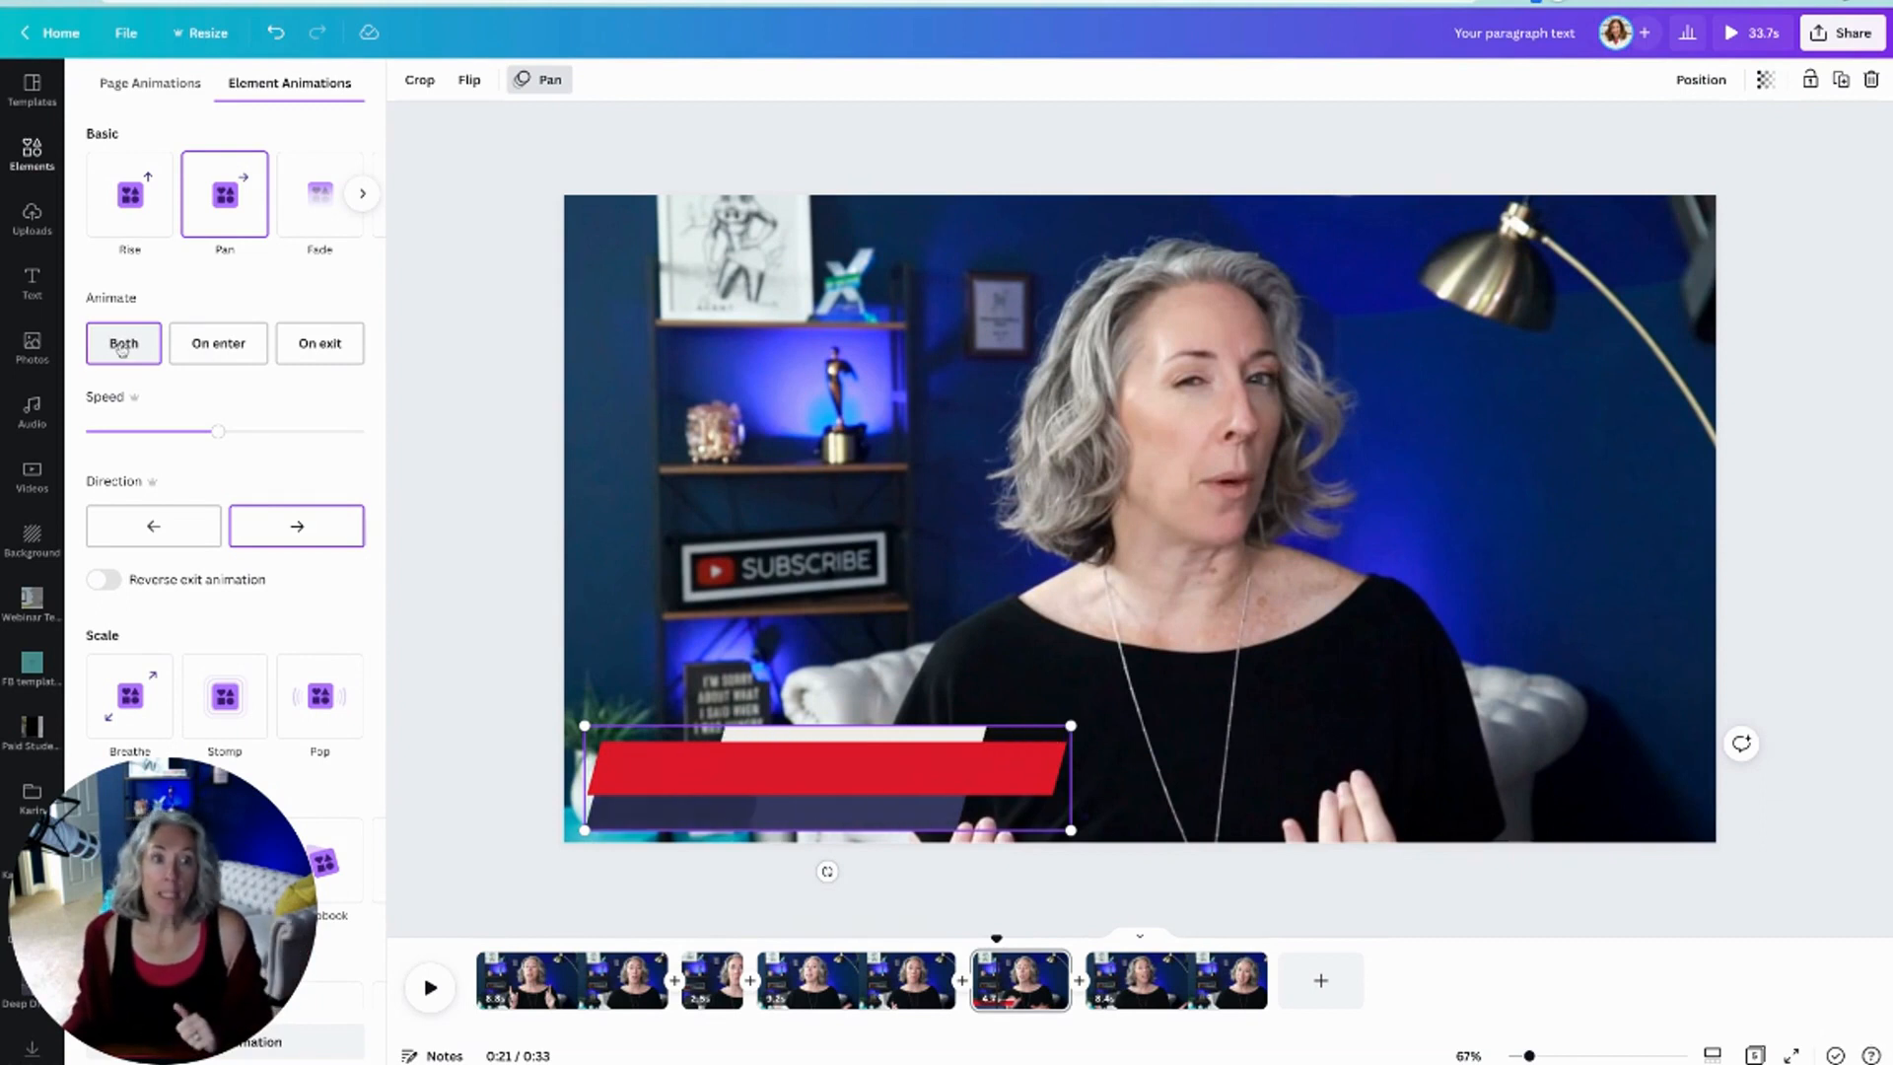
pyautogui.click(105, 580)
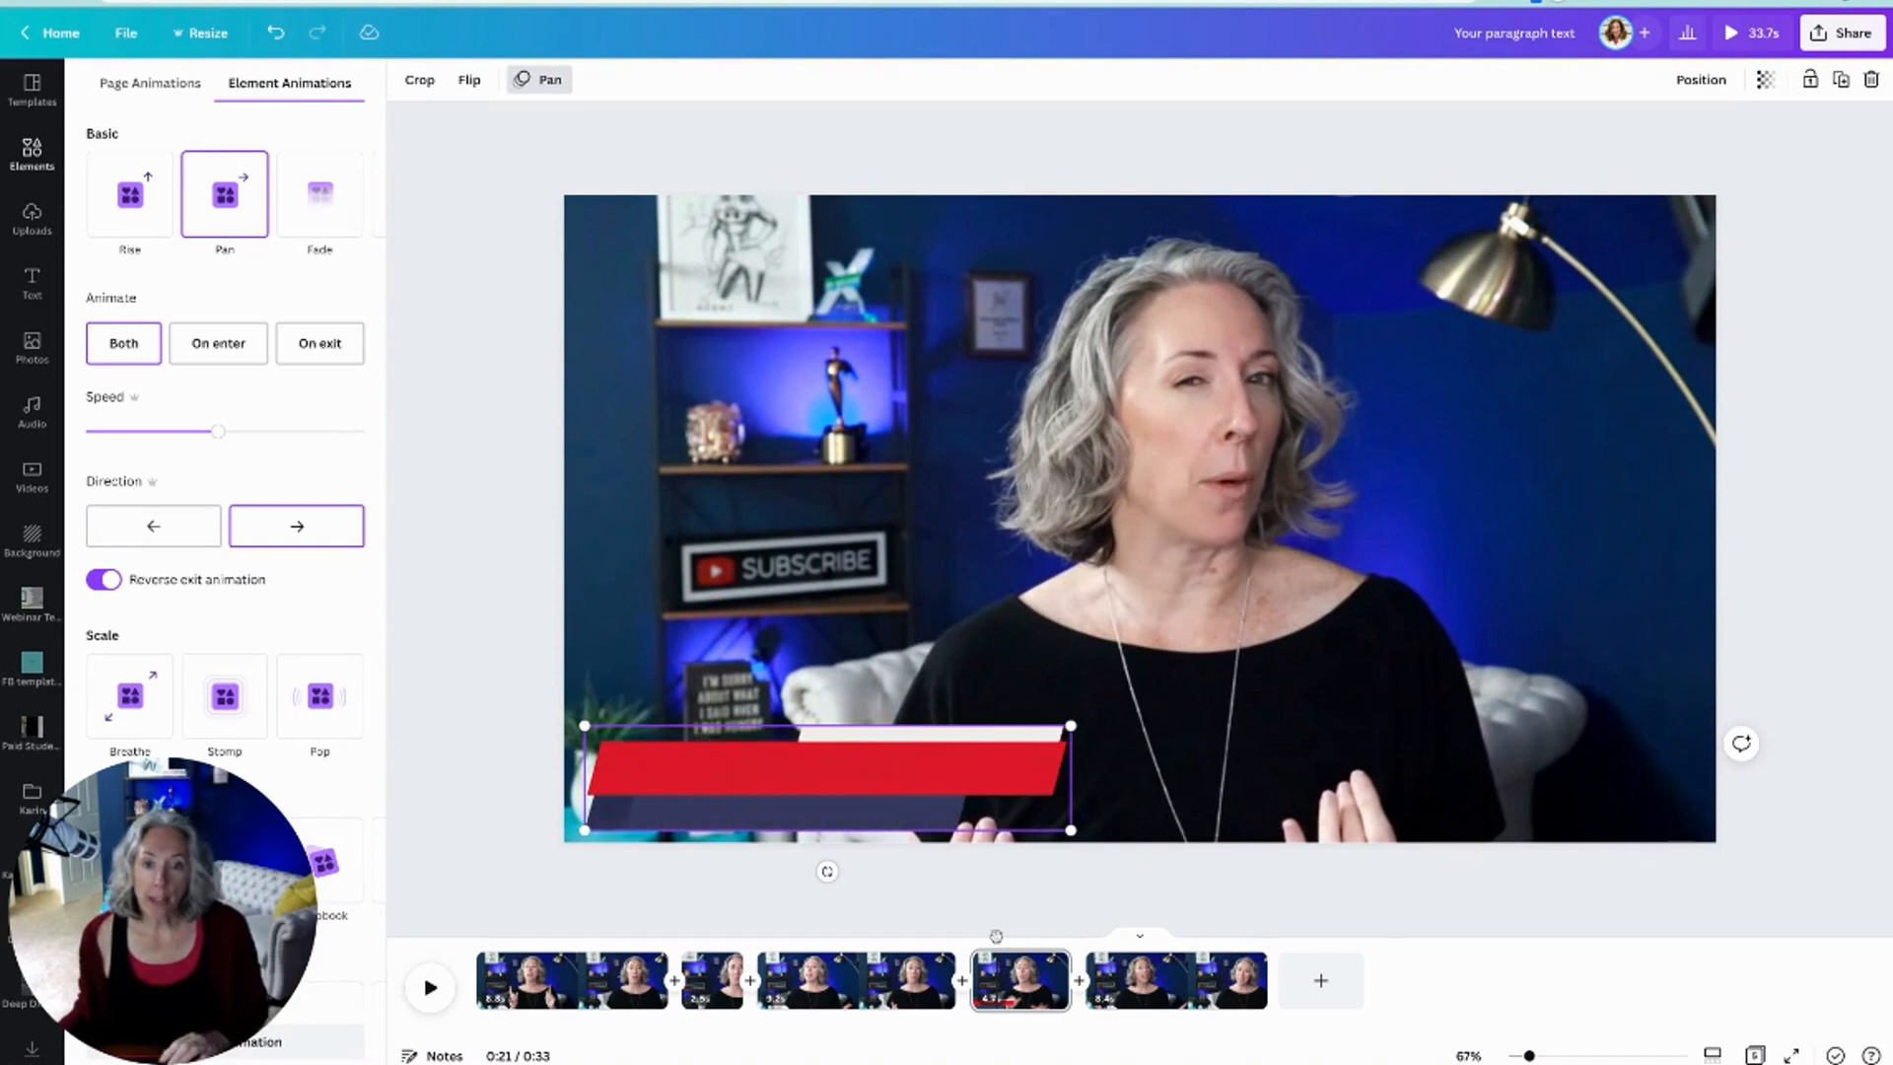
# Step: Play back from just before the fourth segment to check the lower third's enter animation
pyautogui.click(996, 935)
pyautogui.moveTo(996, 935); pyautogui.dragTo(931, 937)
pyautogui.press('space')
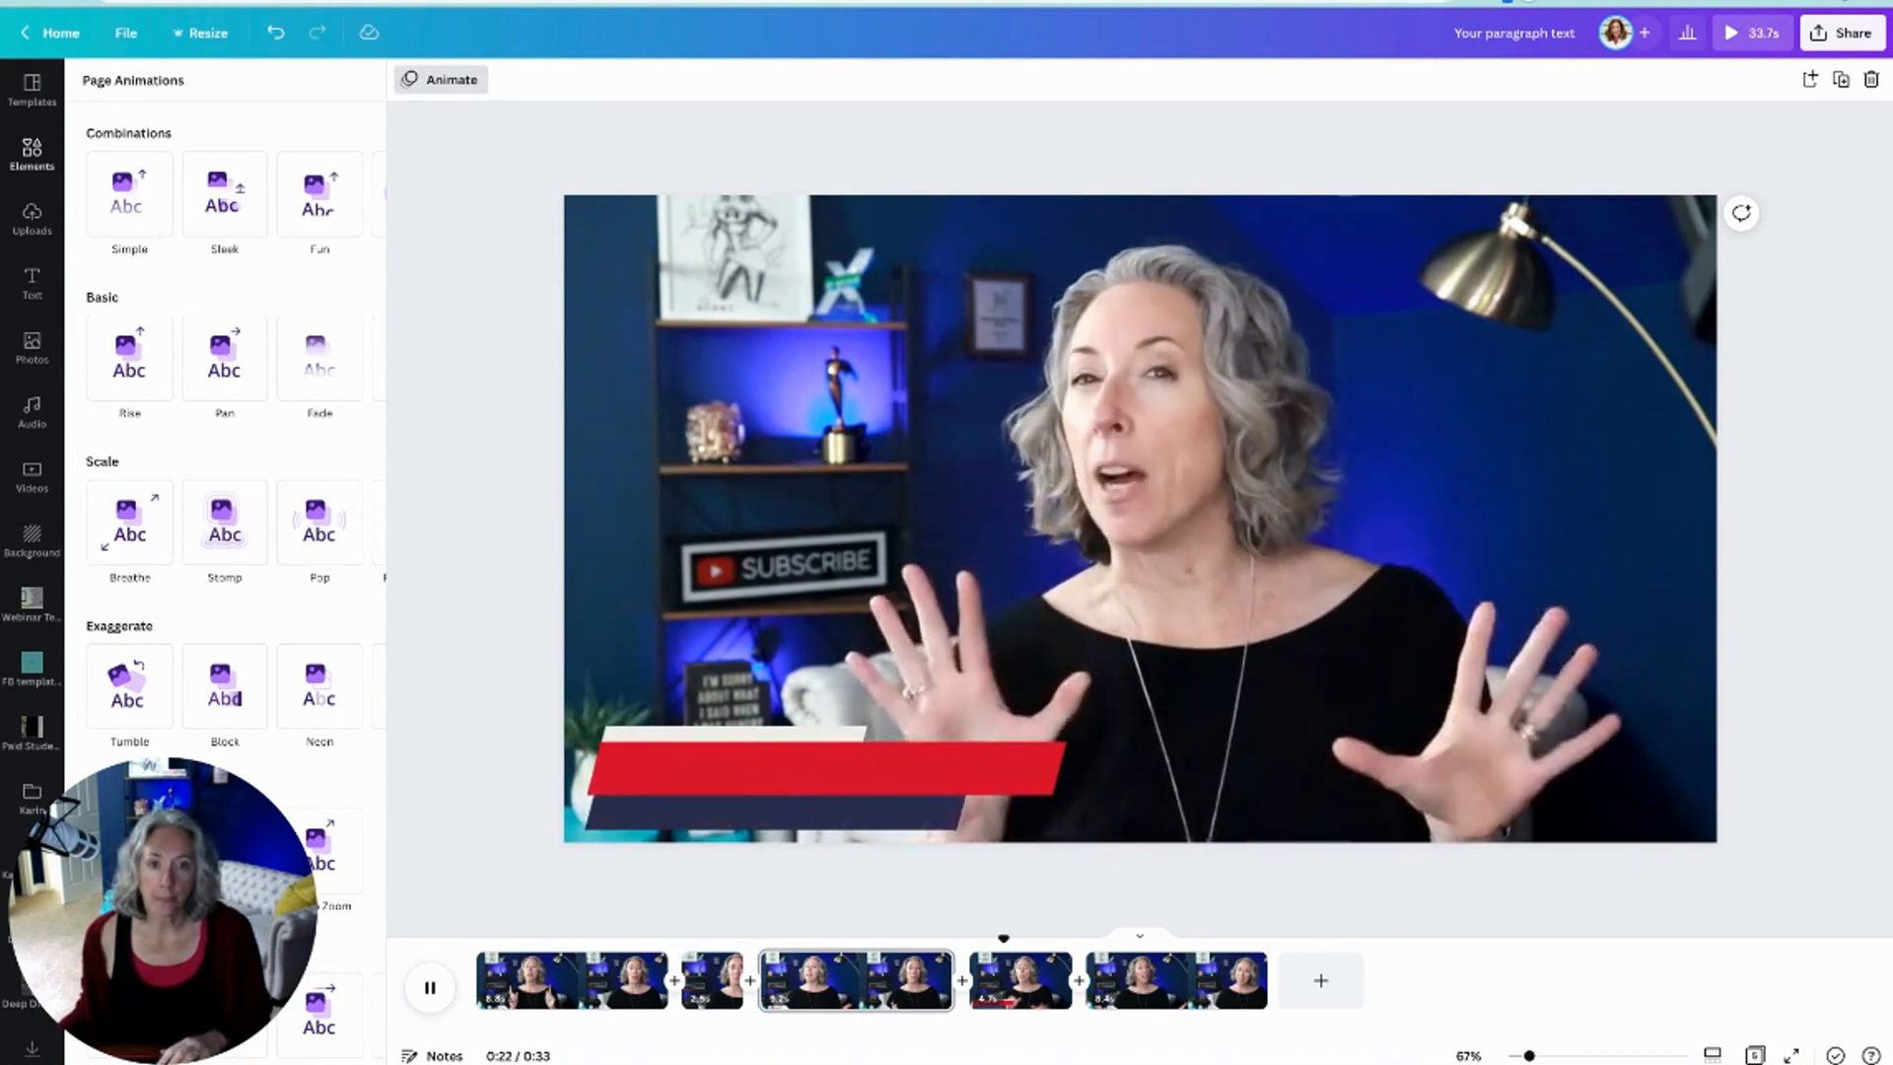
pyautogui.press('space')
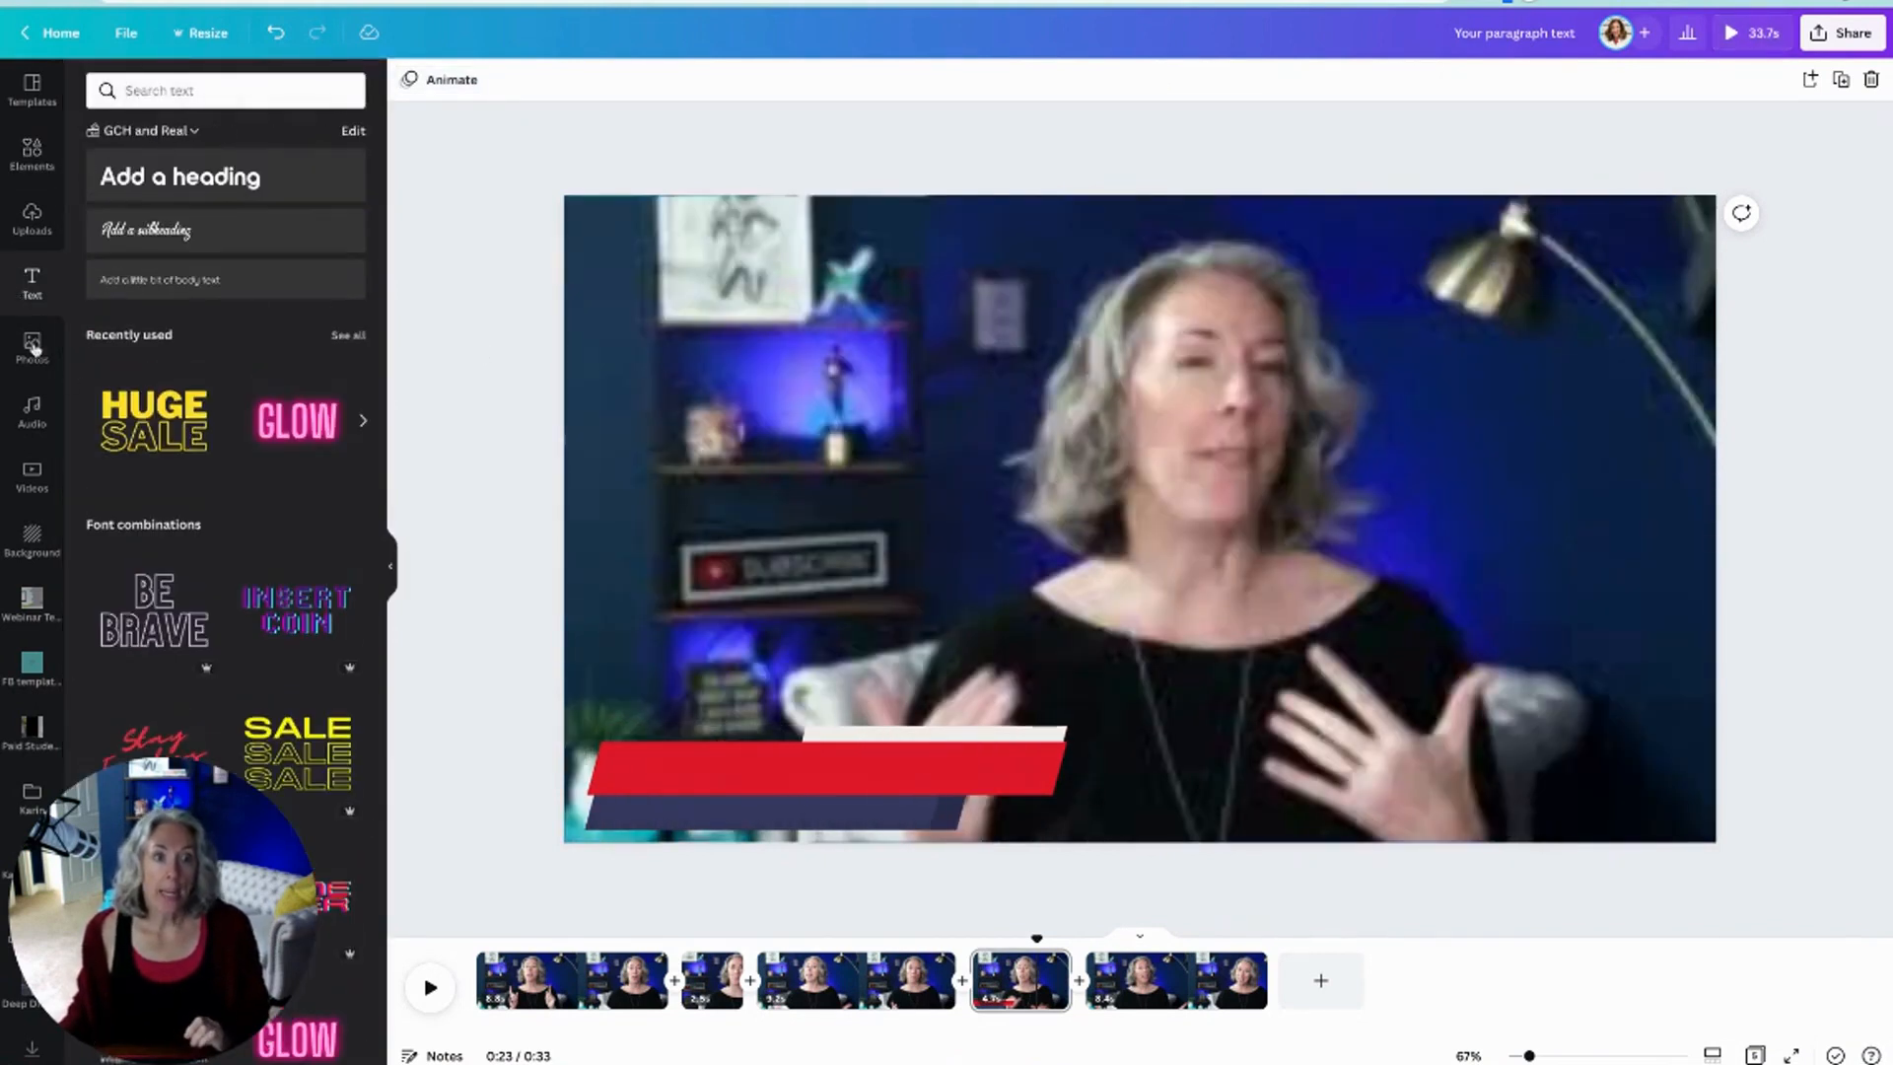
# Step: Try the "BE BRAVE" font combination on the fourth segment and remove it again
pyautogui.scroll(-3, 276, 508)
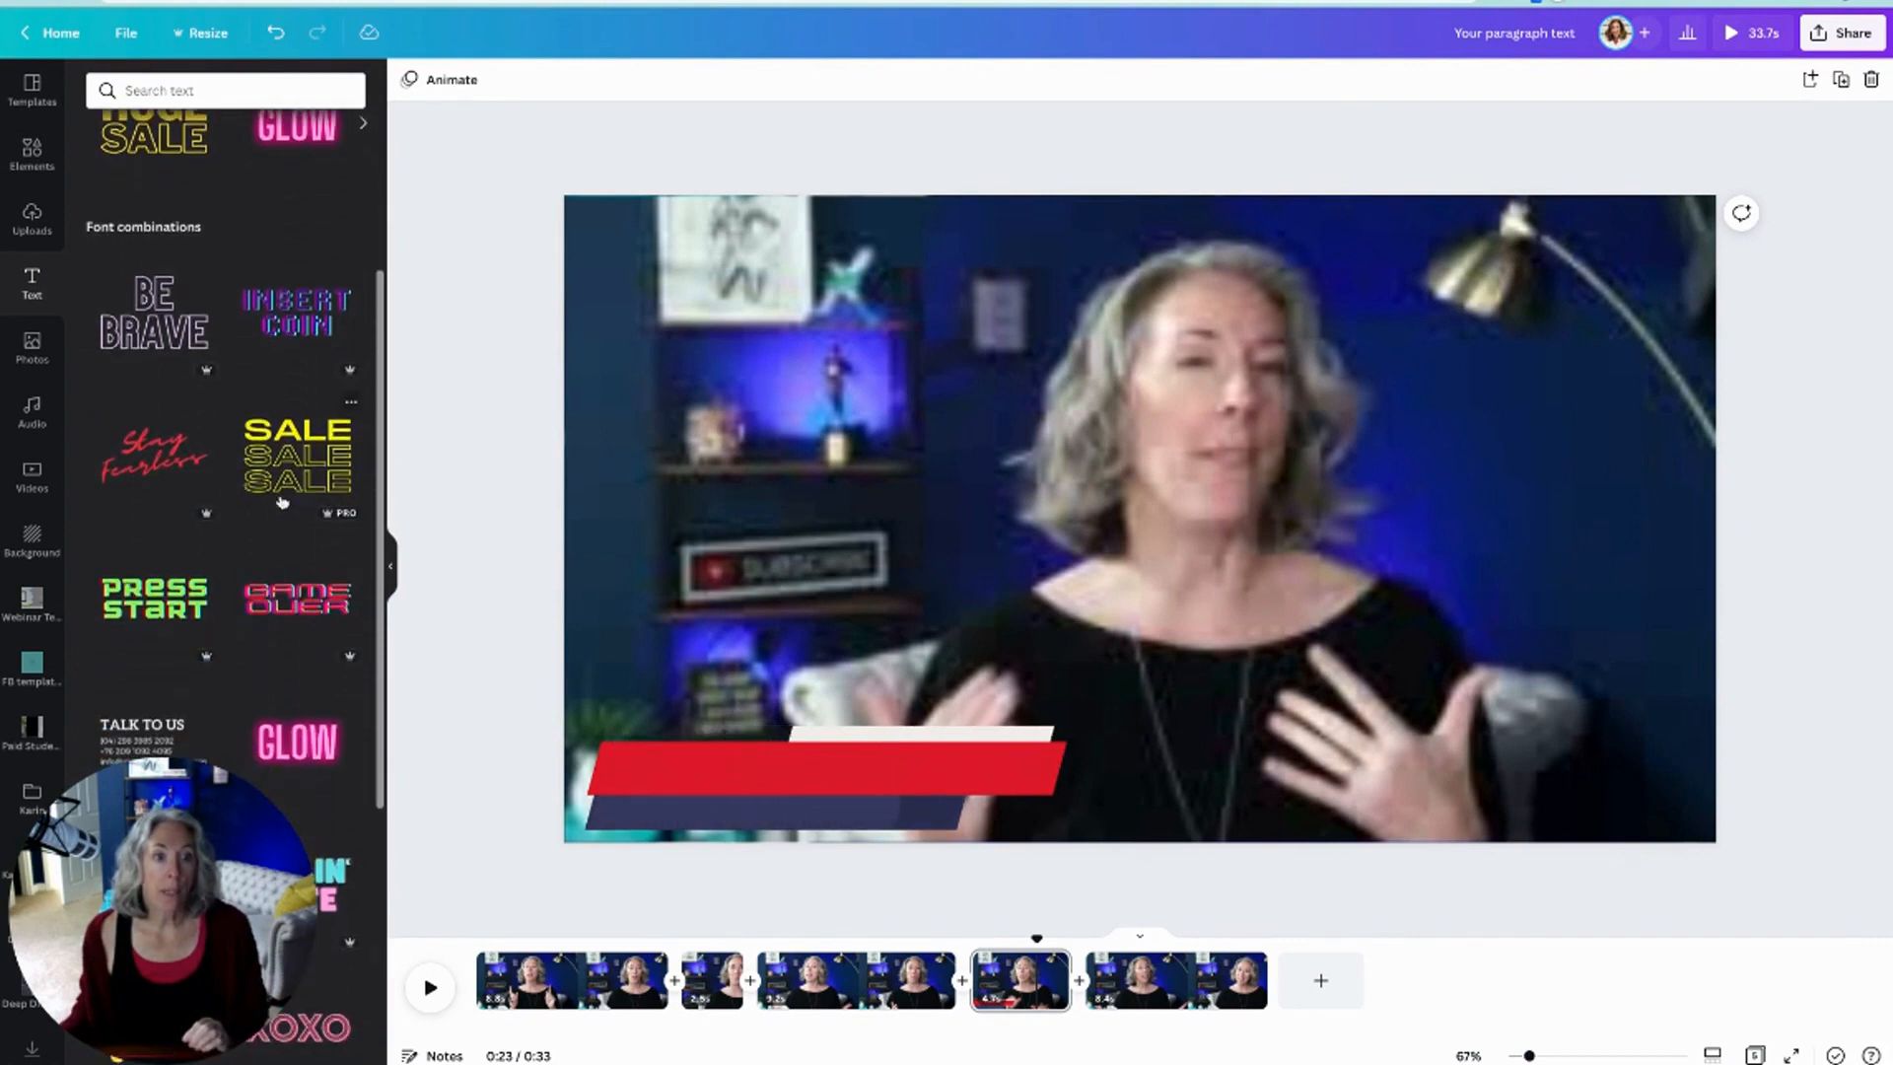
pyautogui.scroll(-1, 282, 503)
pyautogui.scroll(2, 281, 503)
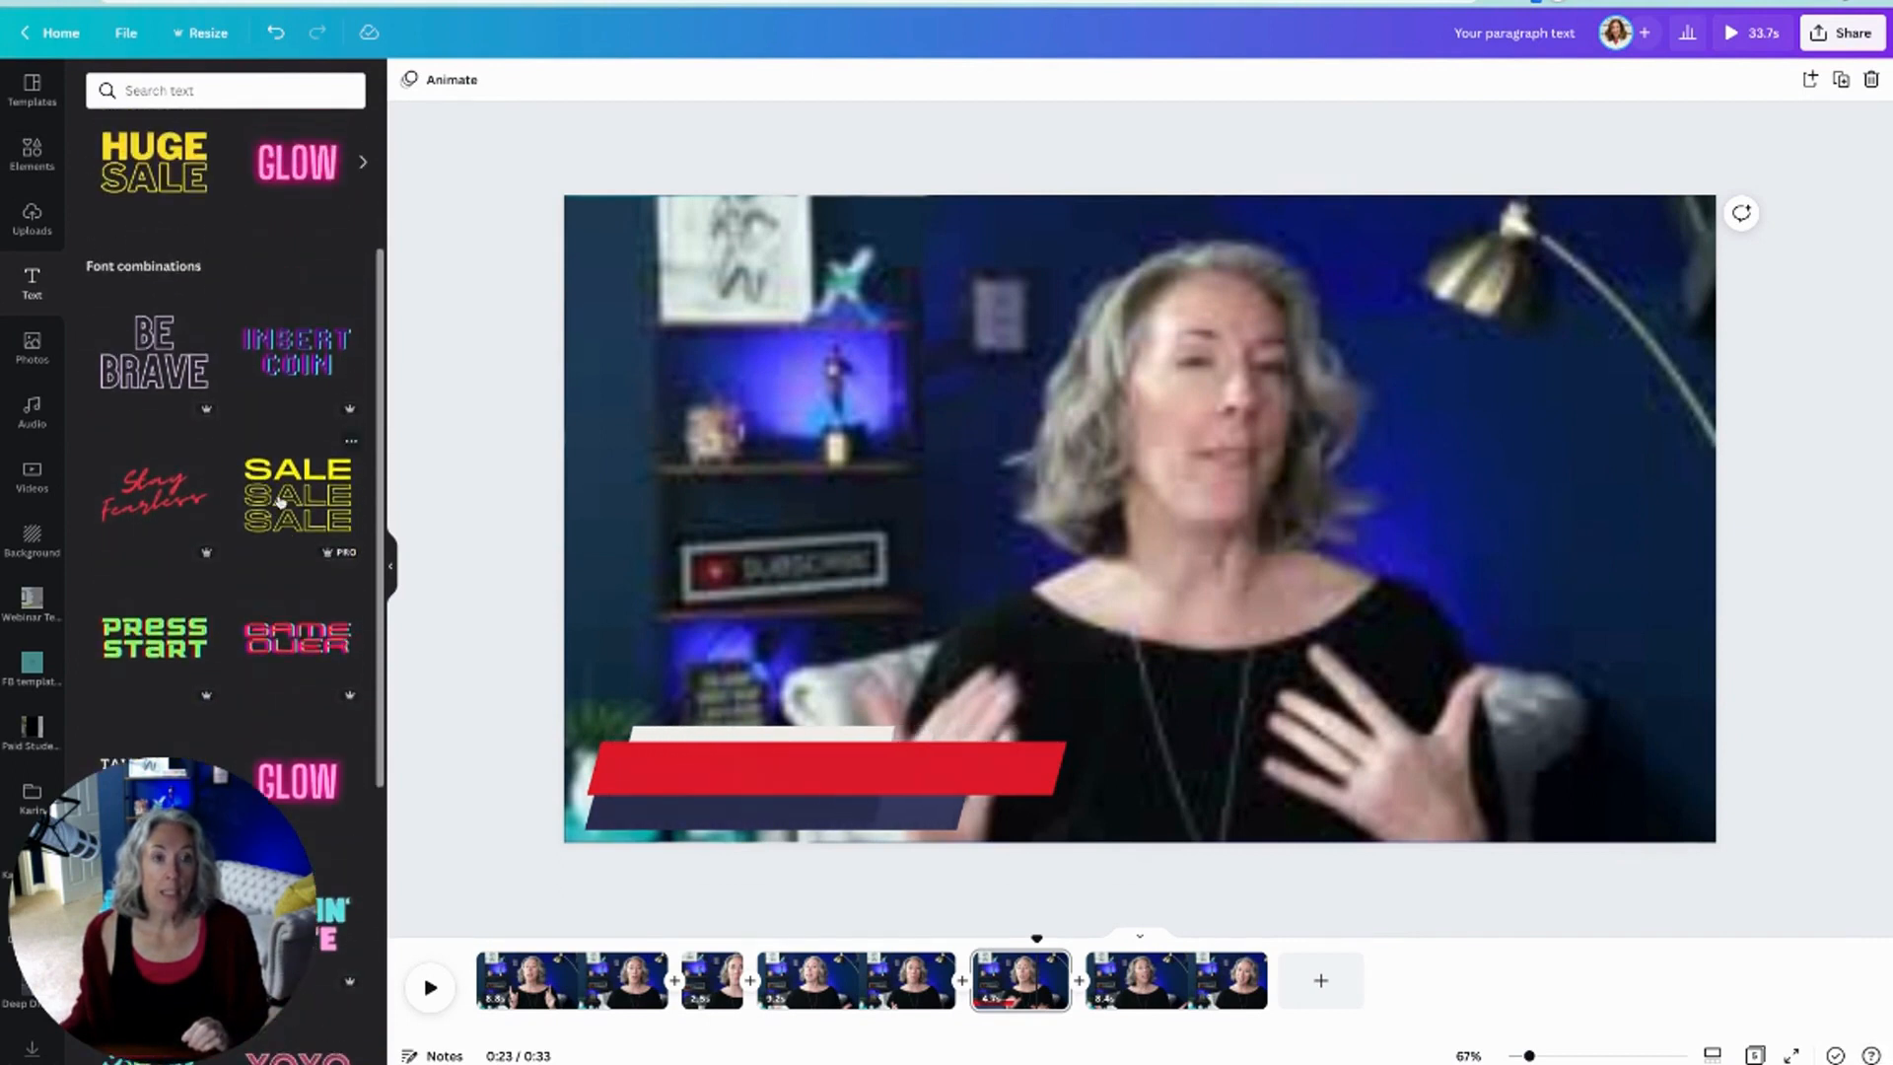
pyautogui.click(153, 370)
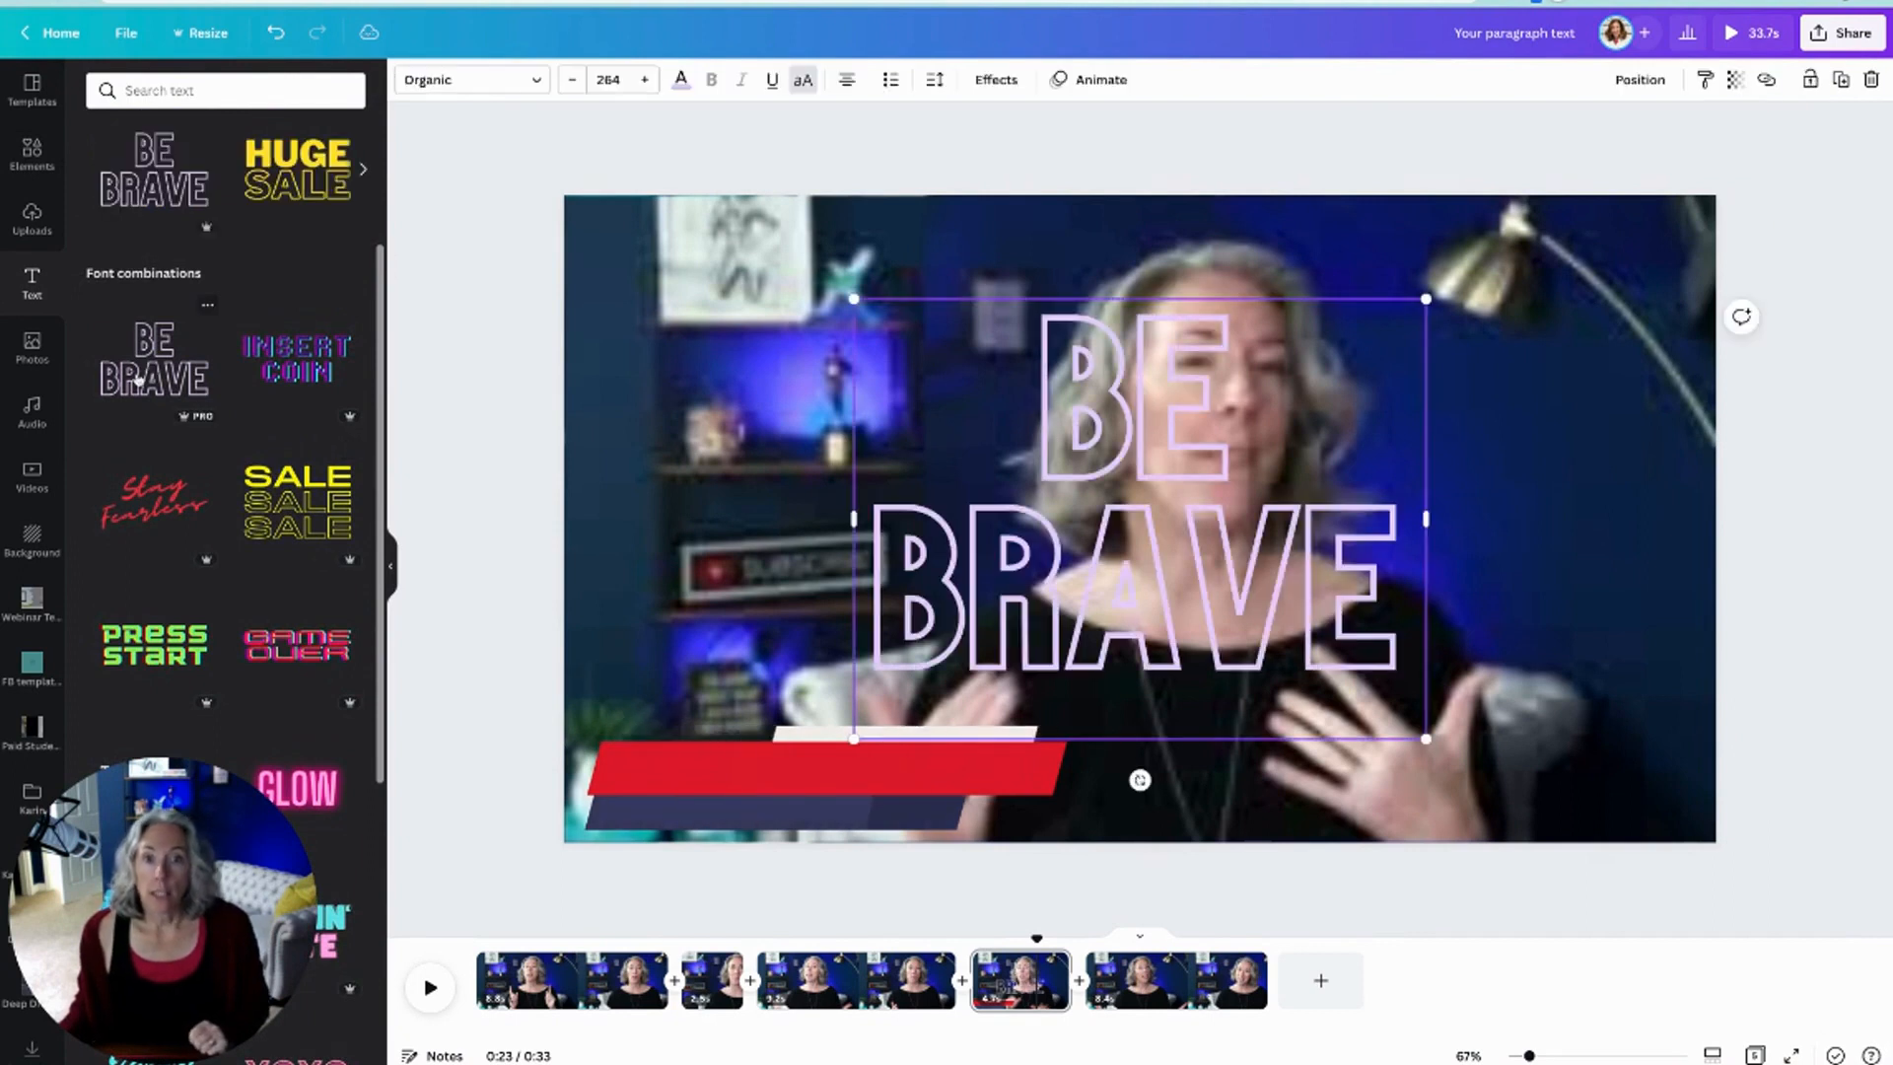
pyautogui.press('Delete')
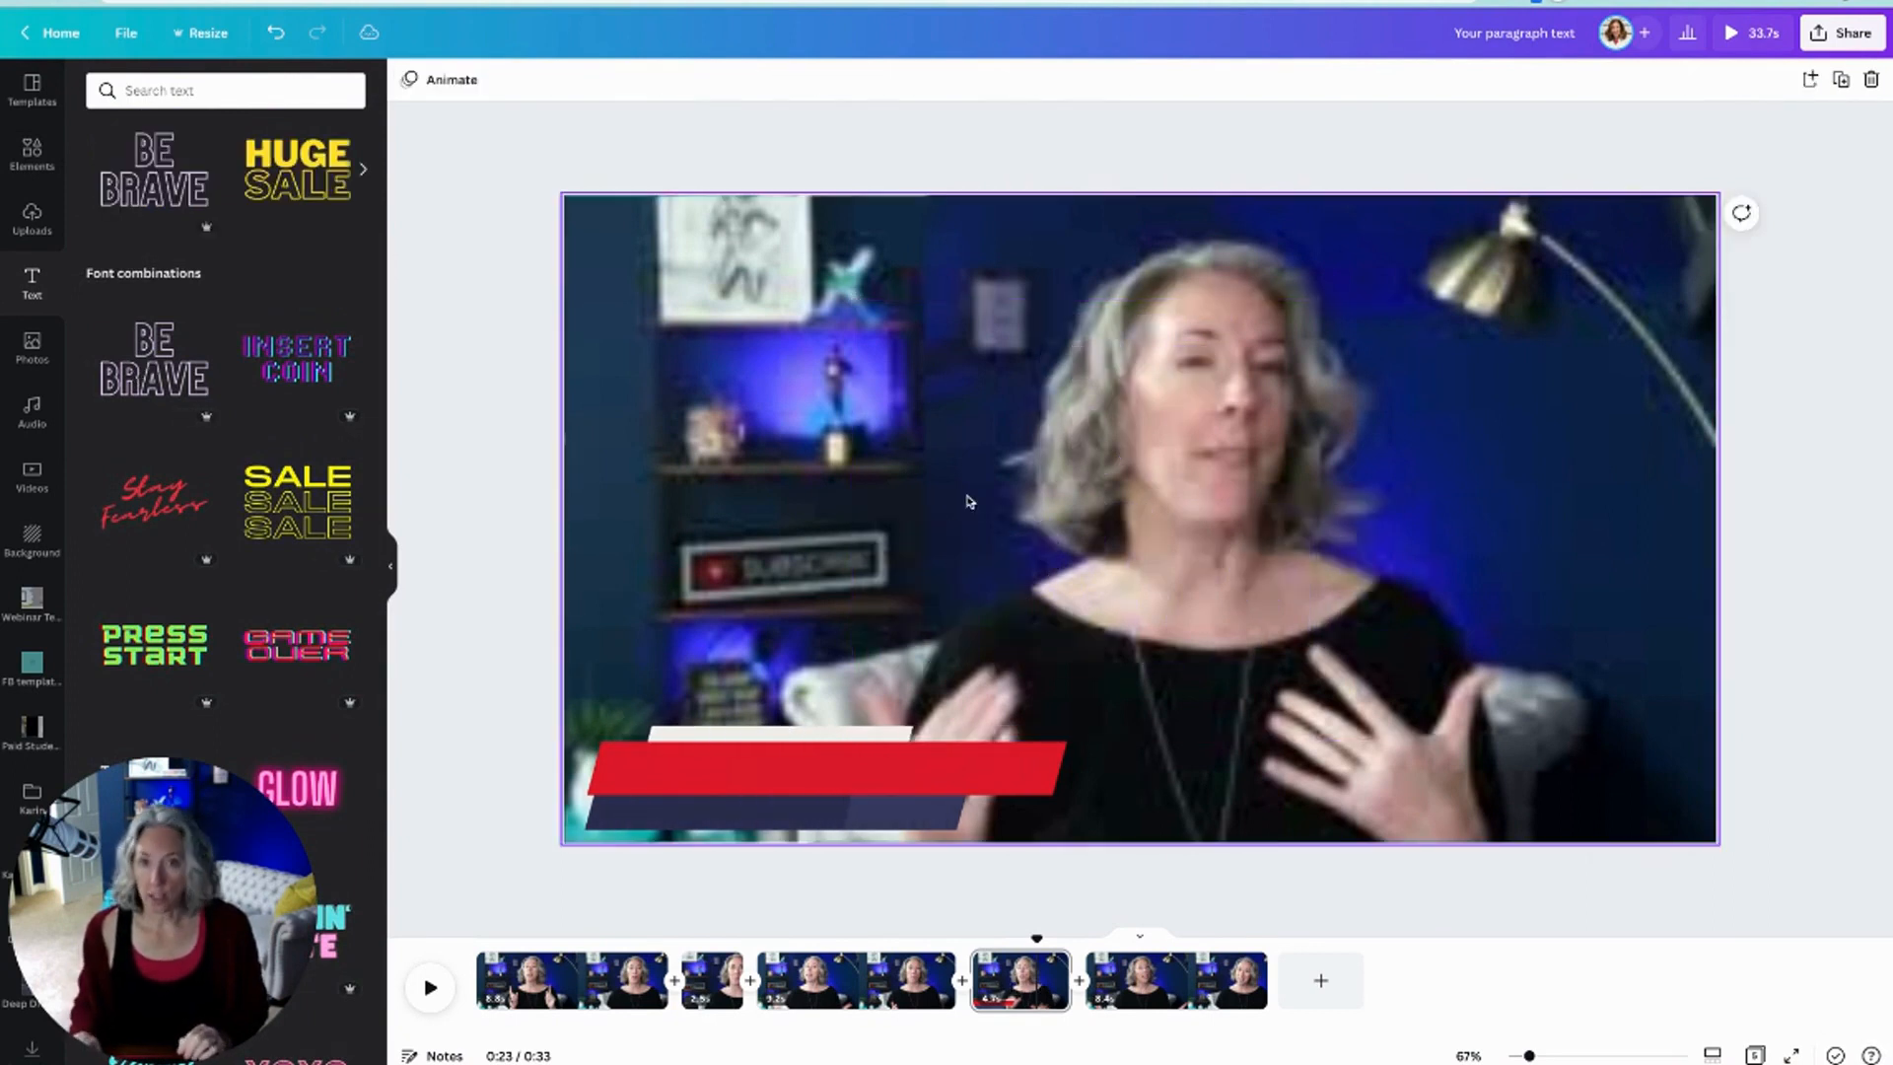
# Step: Add a text box to the fourth segment, enlarge it to font size 69.8 and place it over the lower third's red bar
pyautogui.click(908, 467)
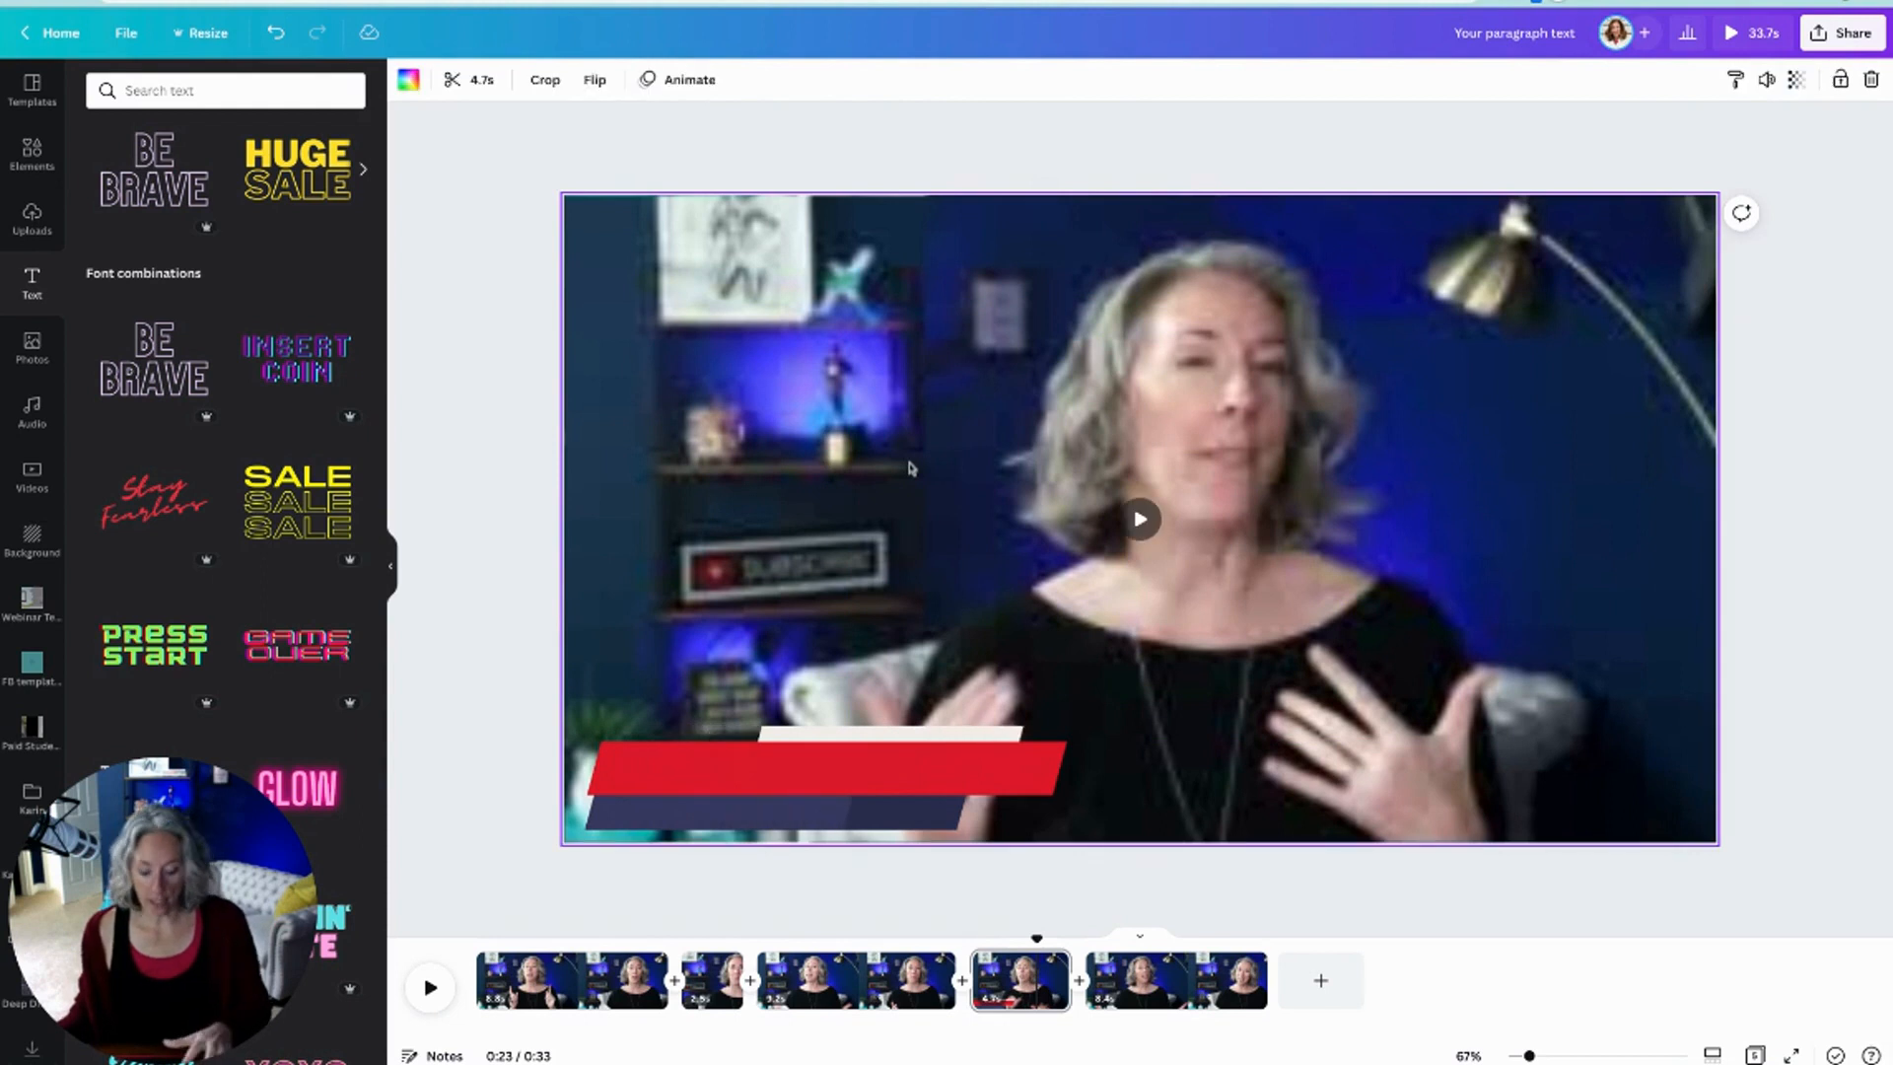
pyautogui.press('t')
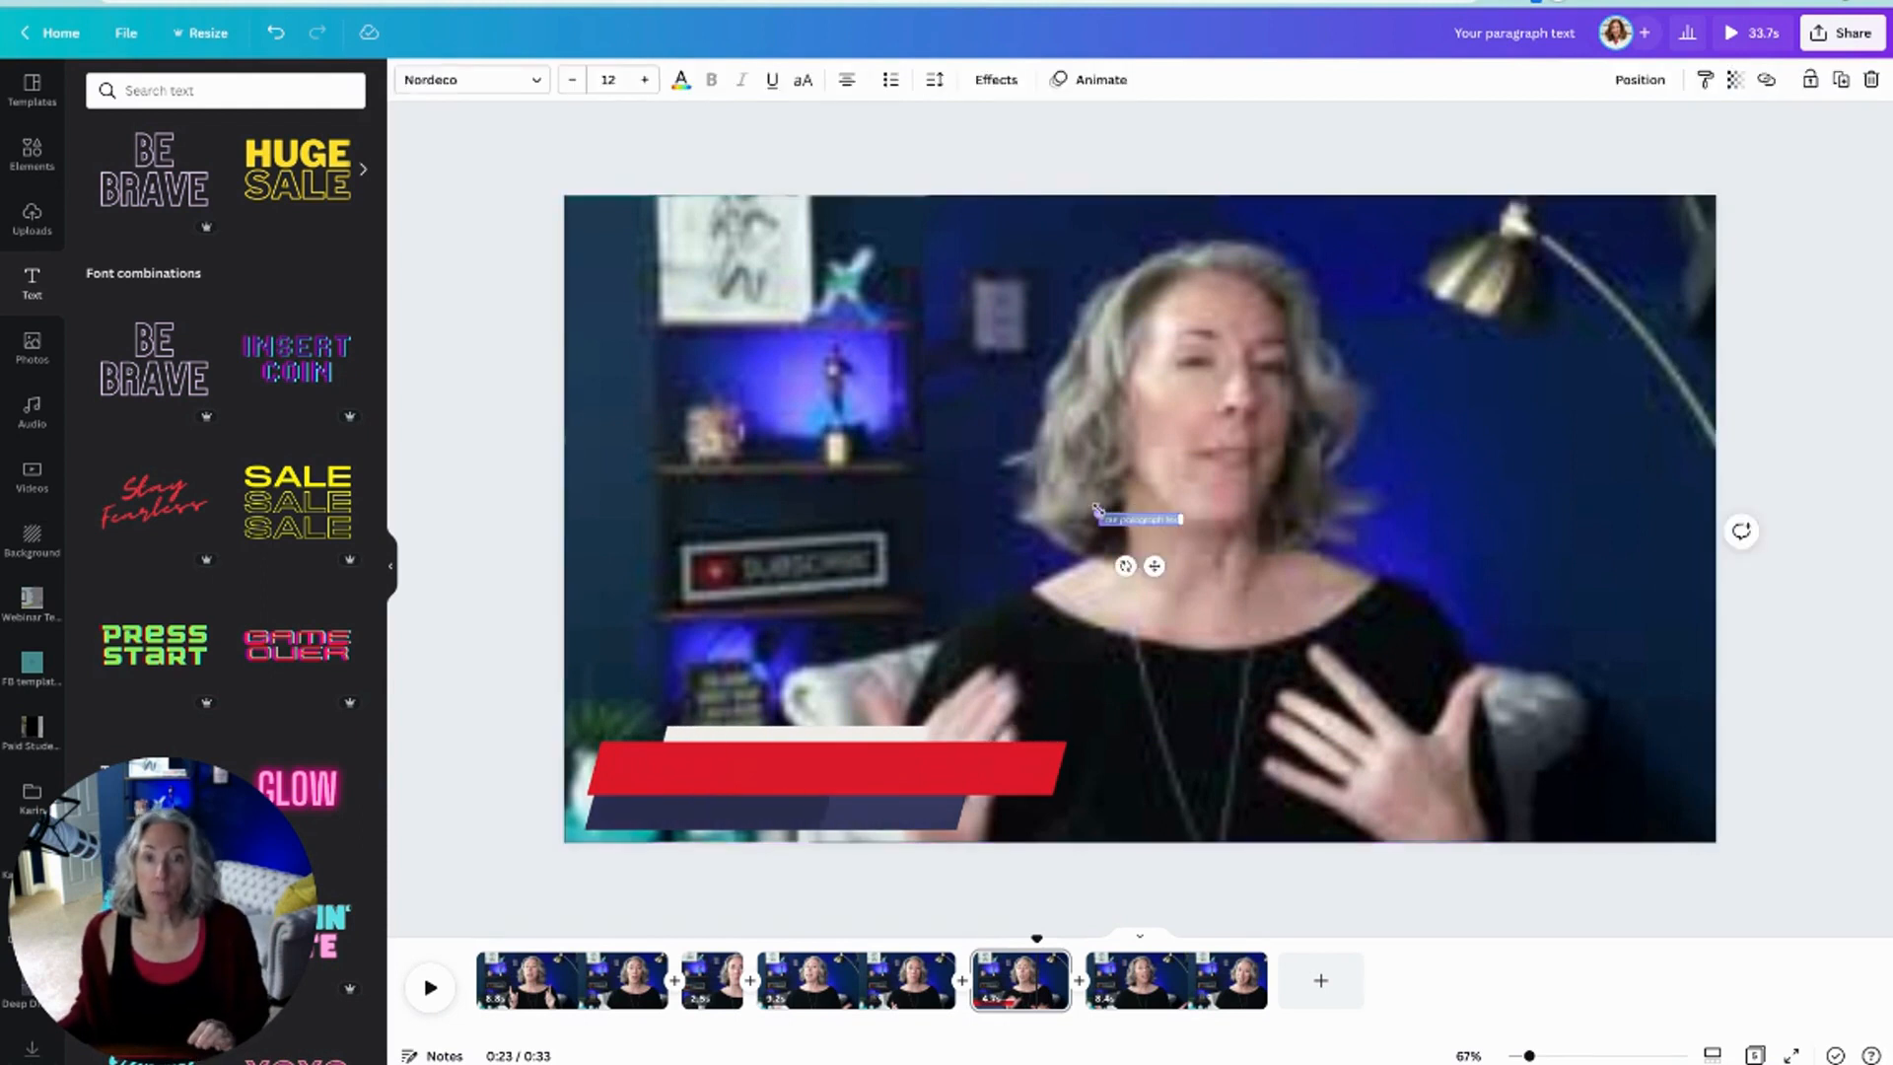
pyautogui.moveTo(1101, 512); pyautogui.dragTo(705, 459)
pyautogui.click(1041, 618)
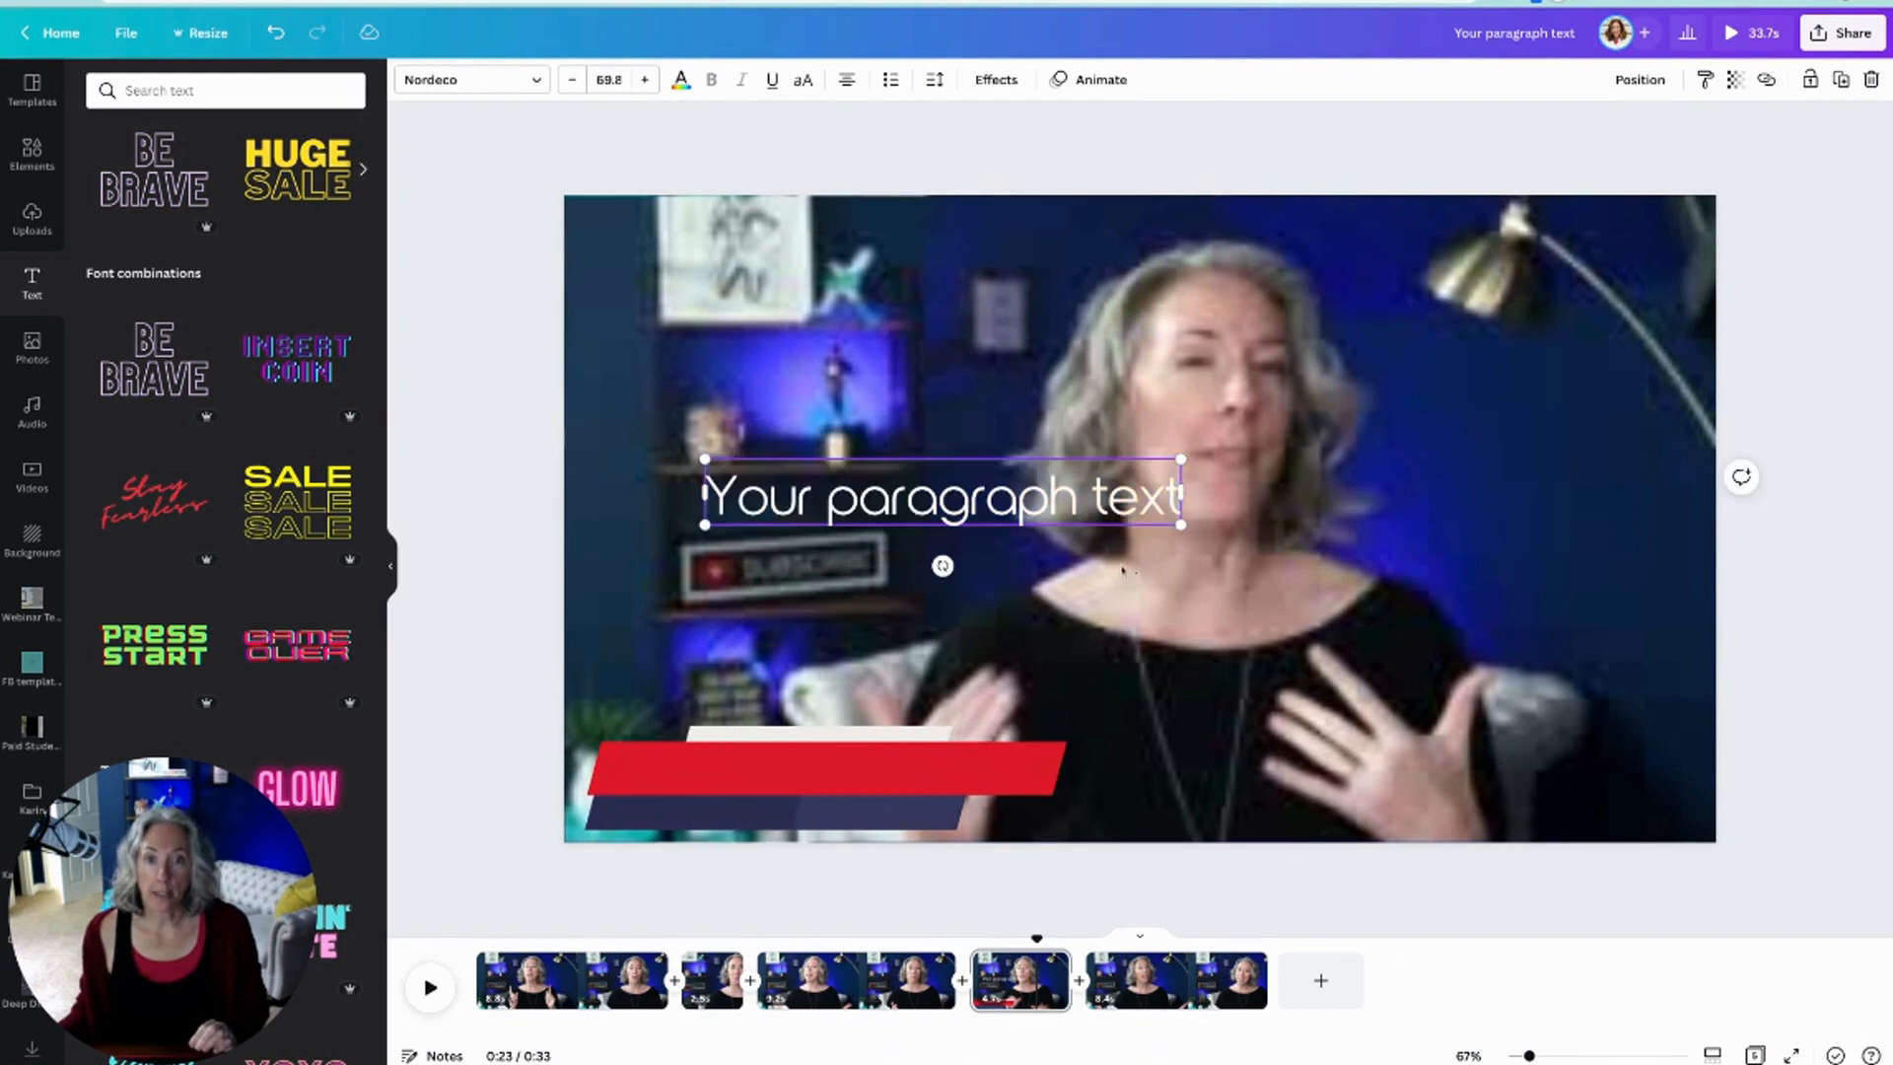
pyautogui.moveTo(1134, 511); pyautogui.dragTo(1020, 785)
# Step: Replace the placeholder text with the presenter's full name and shift it toward the left end of the red bar
pyautogui.doubleClick(890, 774)
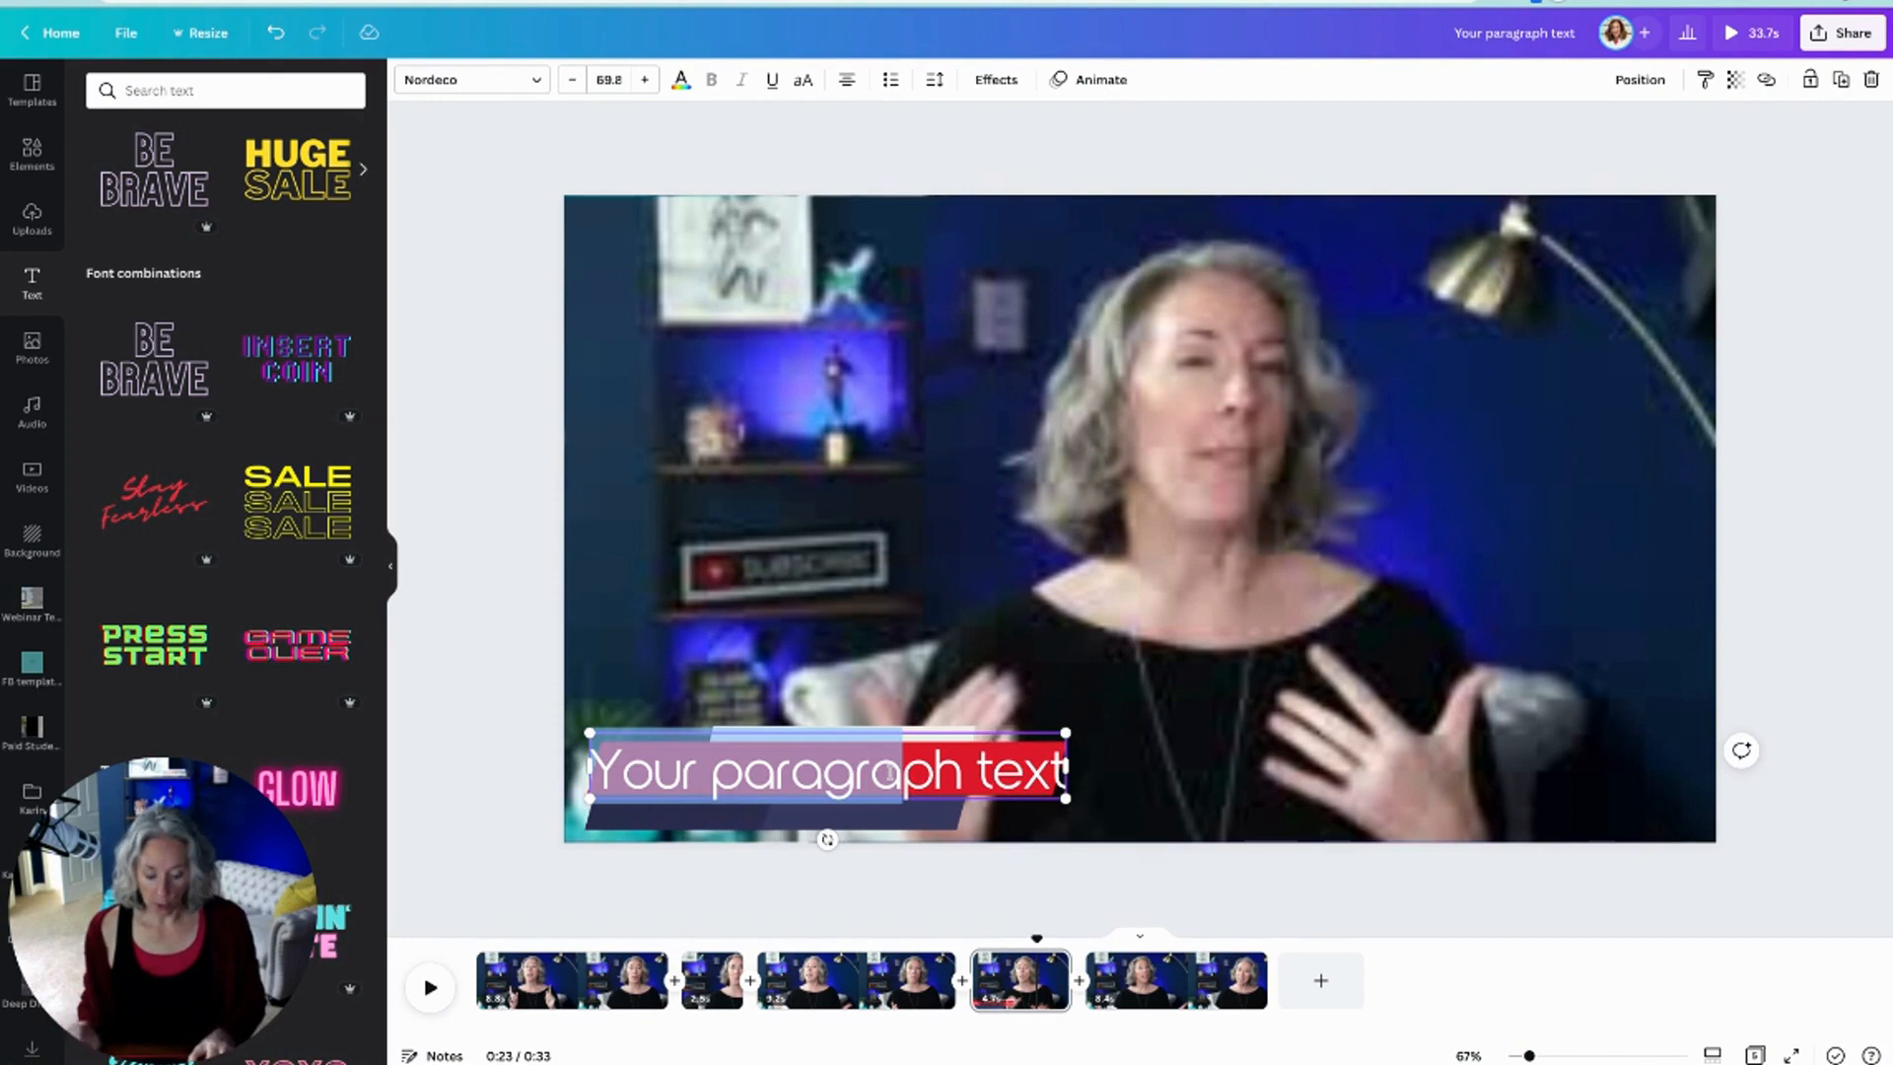
pyautogui.hotkey('ctrl', 'a')
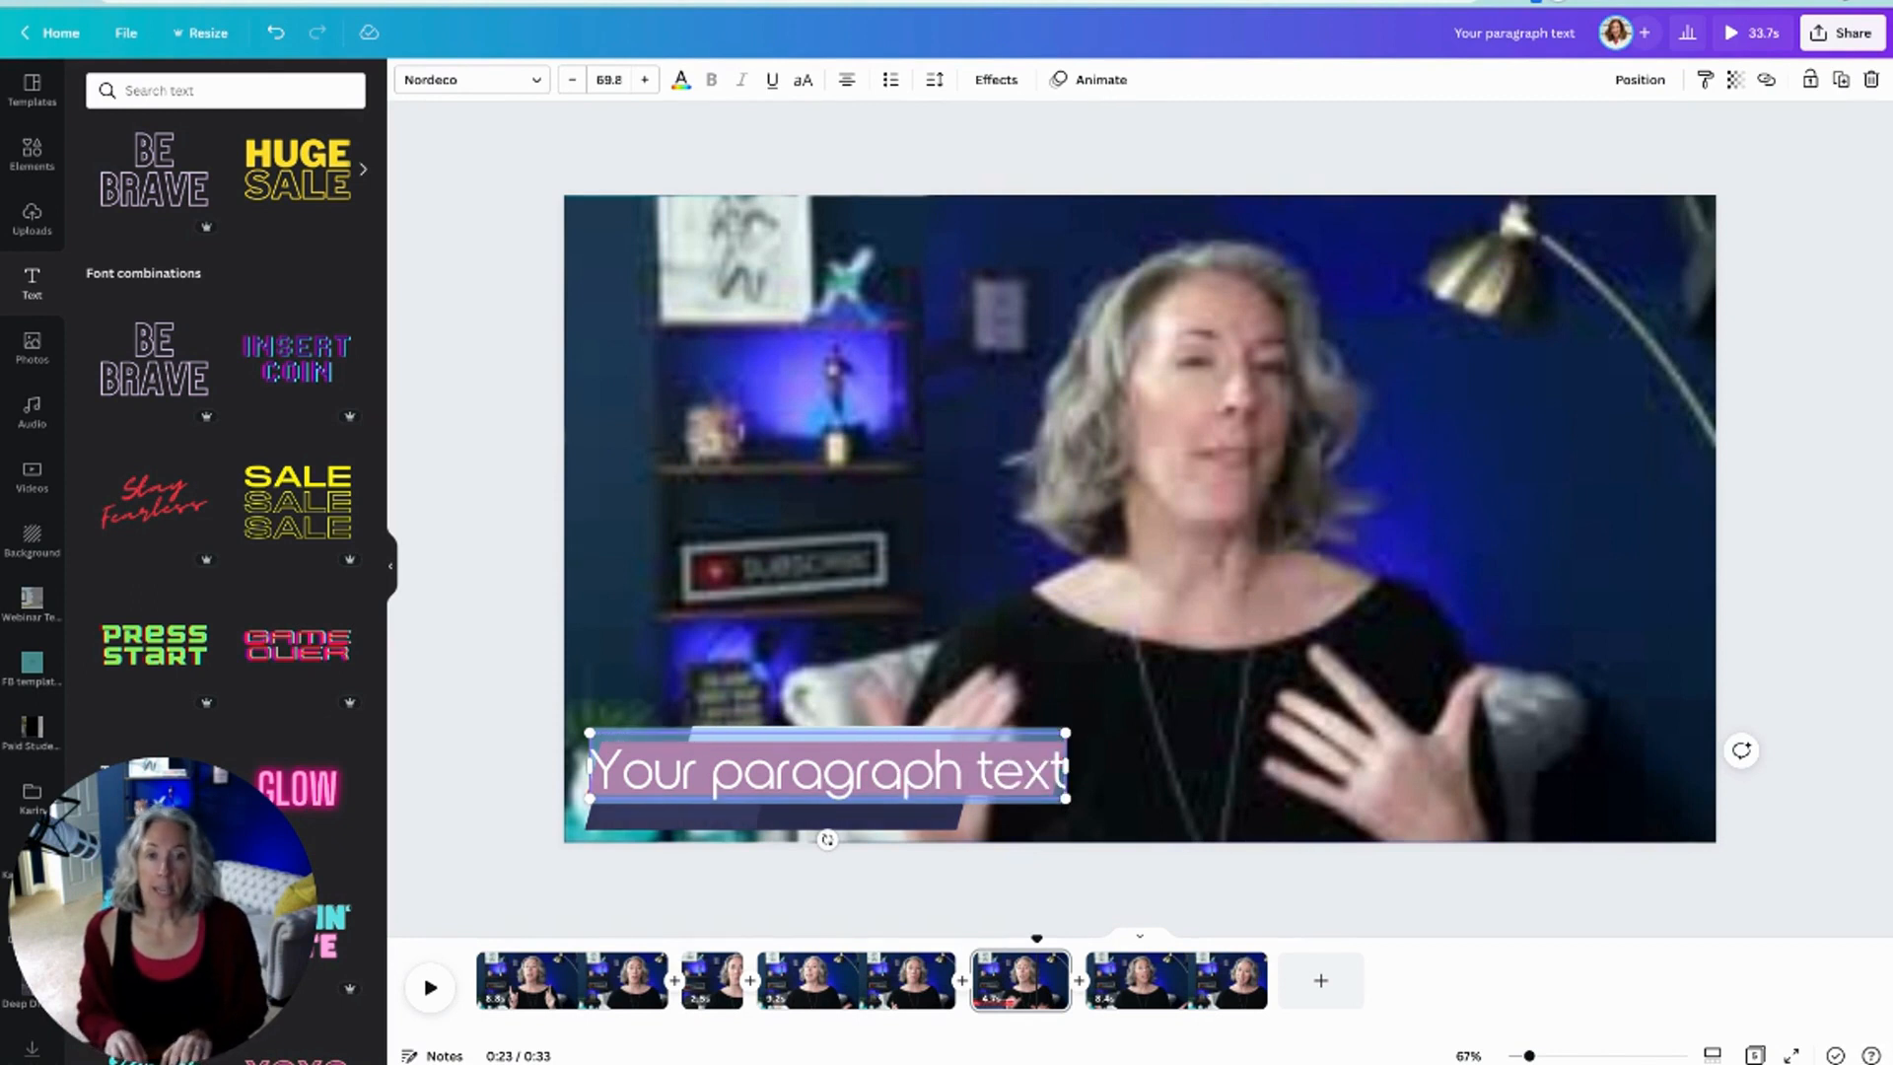
pyautogui.write('Karin Car')
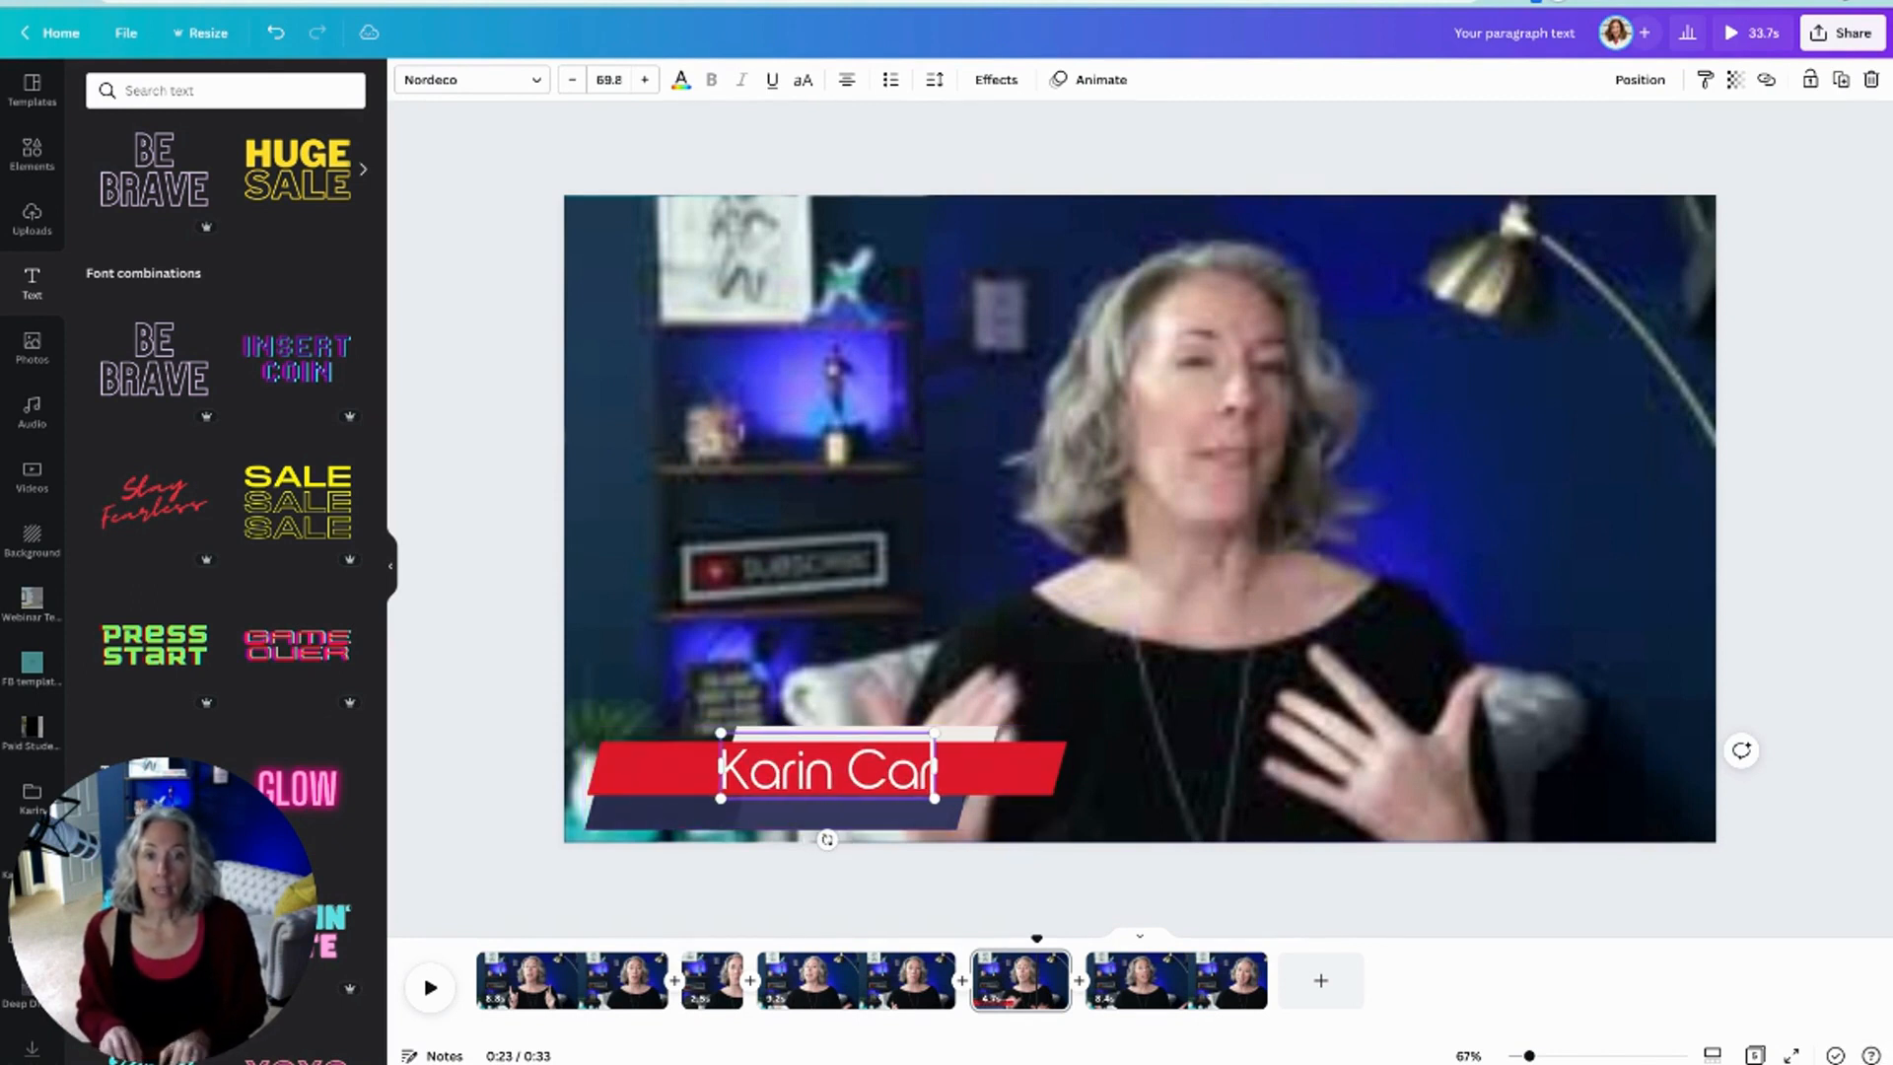
pyautogui.write('r')
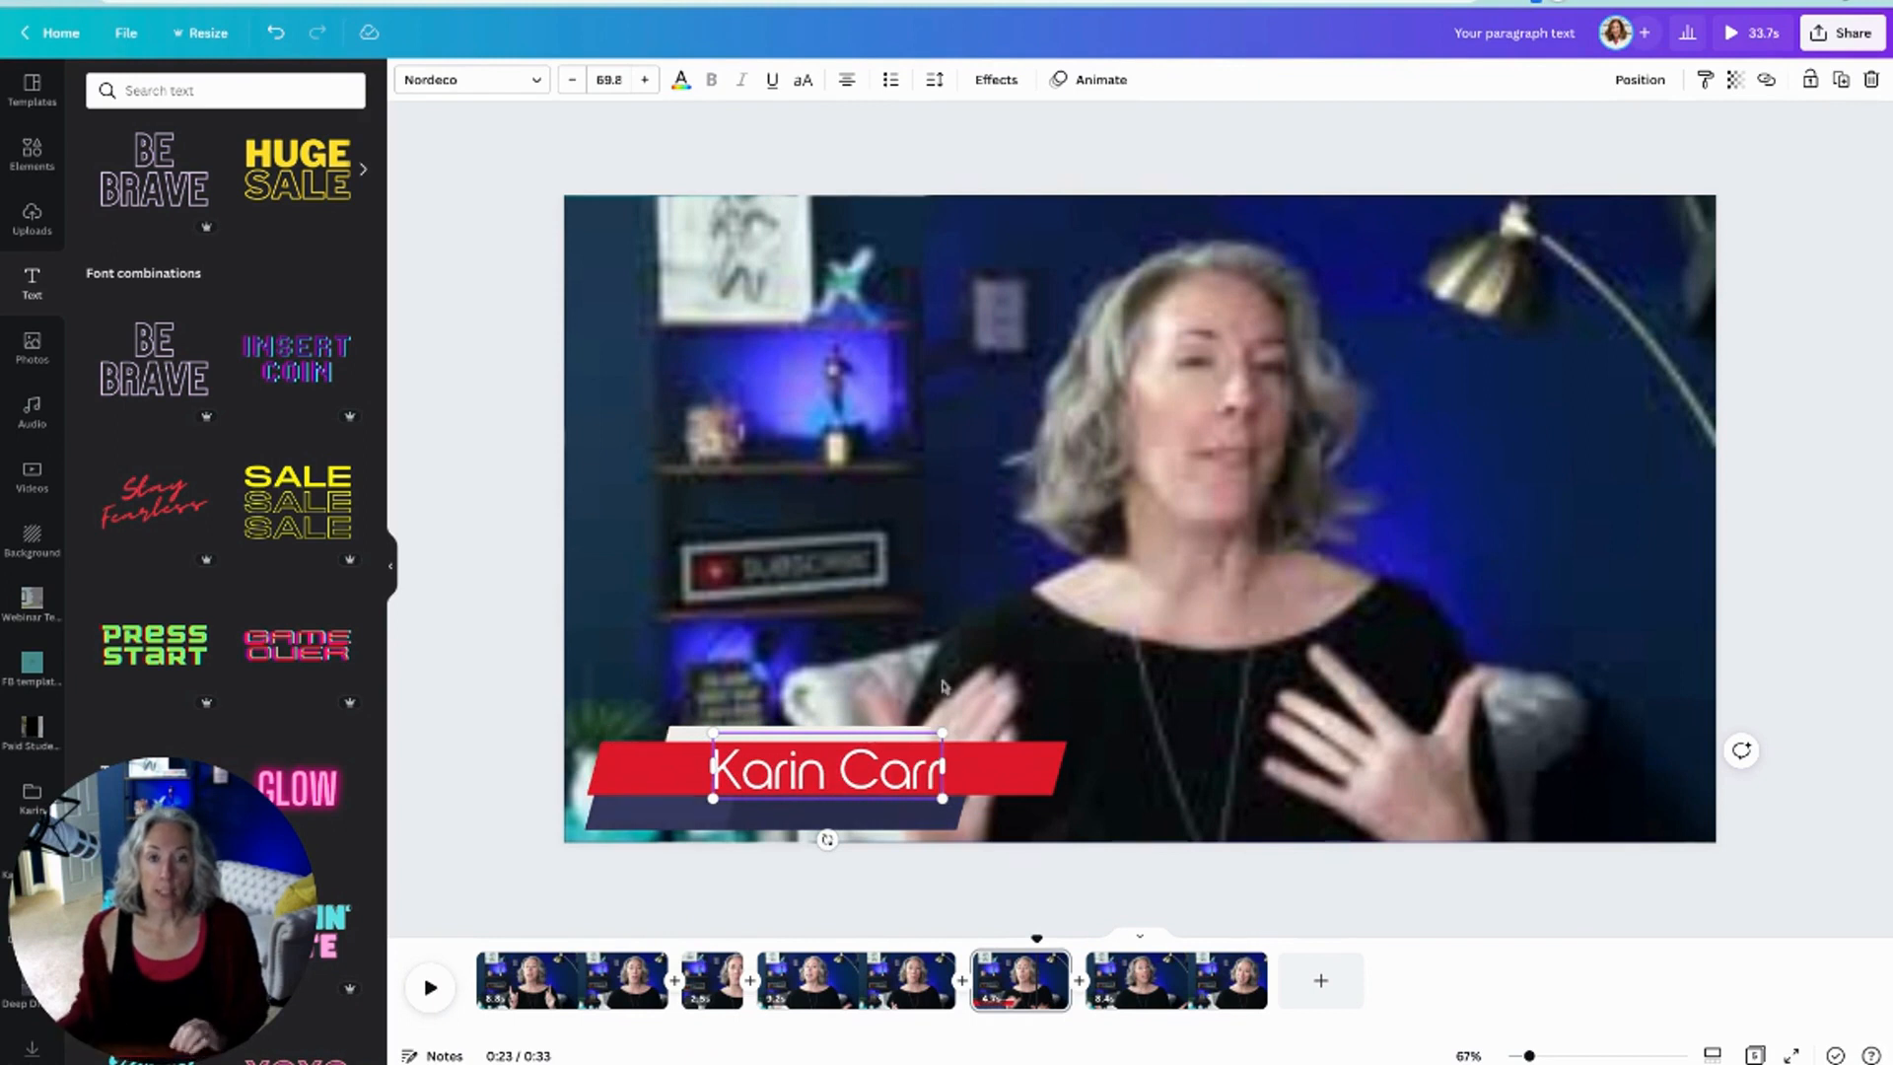
pyautogui.click(1124, 786)
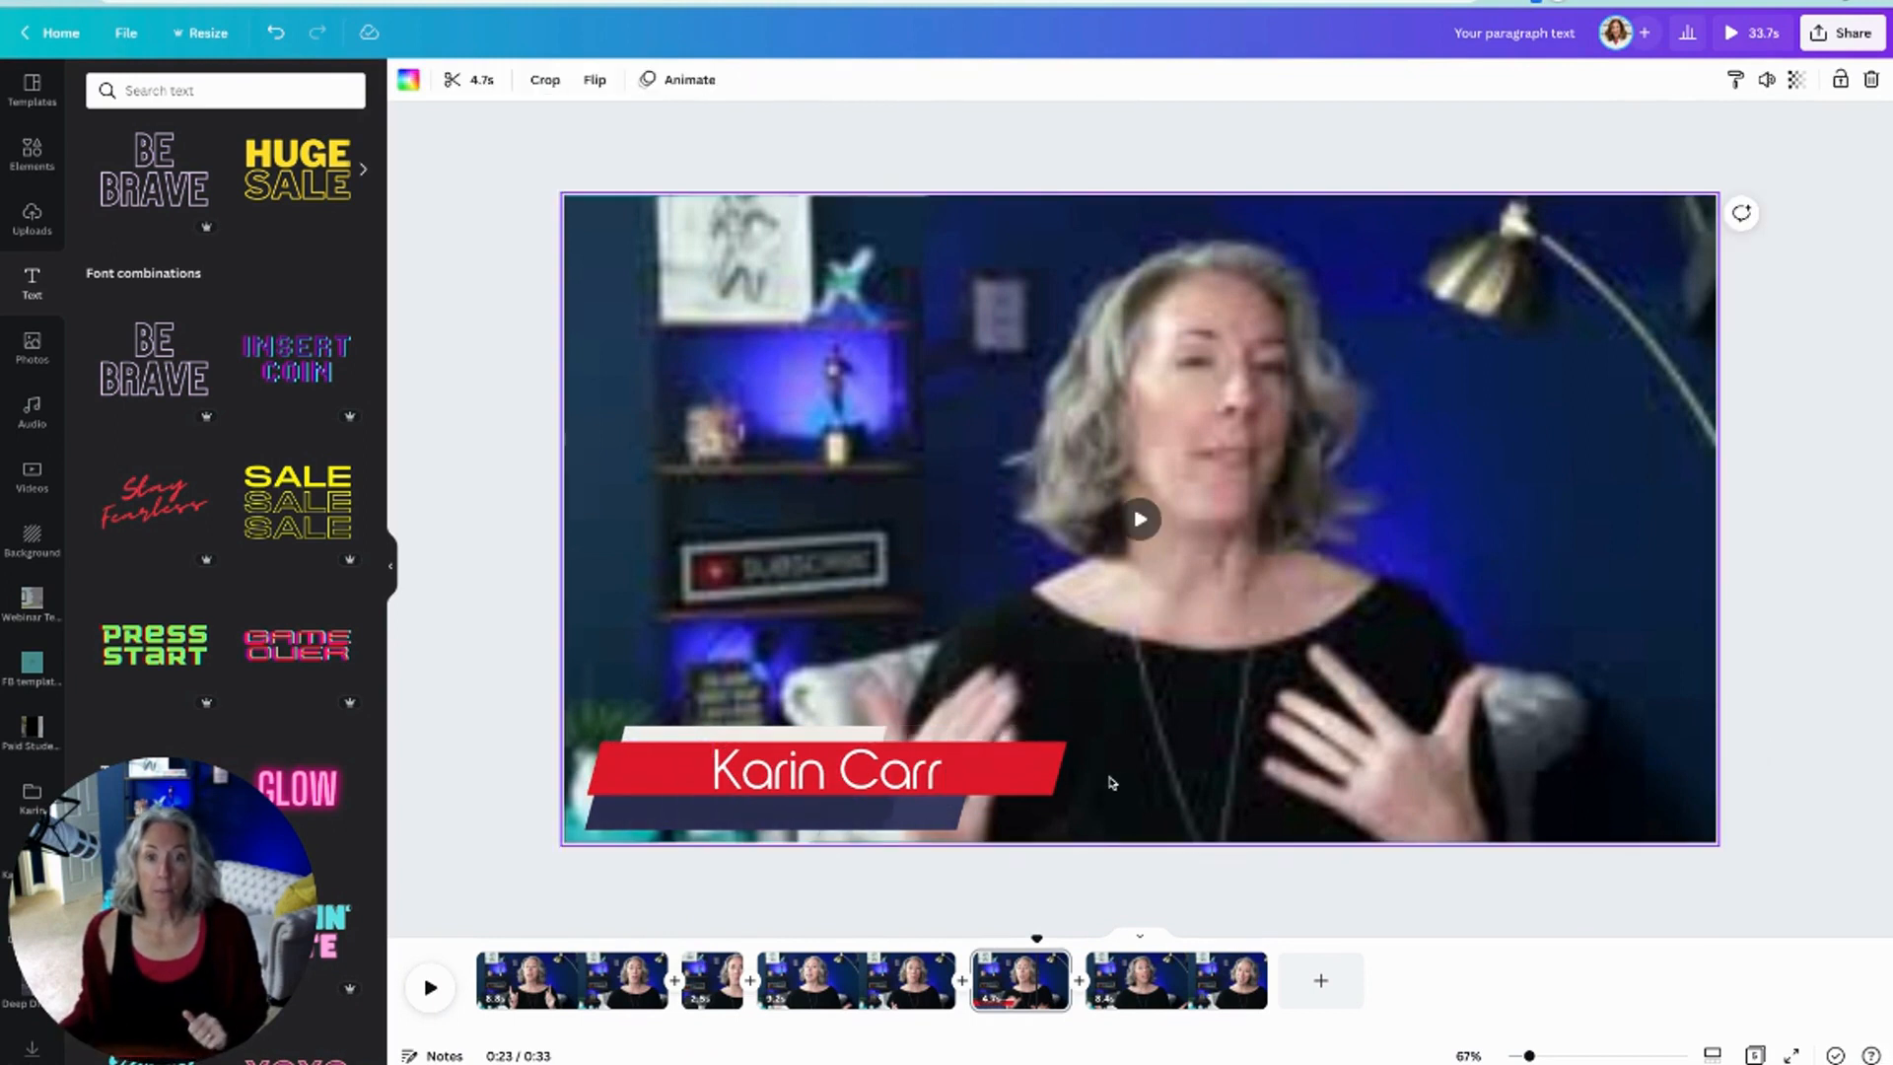
pyautogui.click(888, 778)
pyautogui.moveTo(753, 768); pyautogui.dragTo(736, 767)
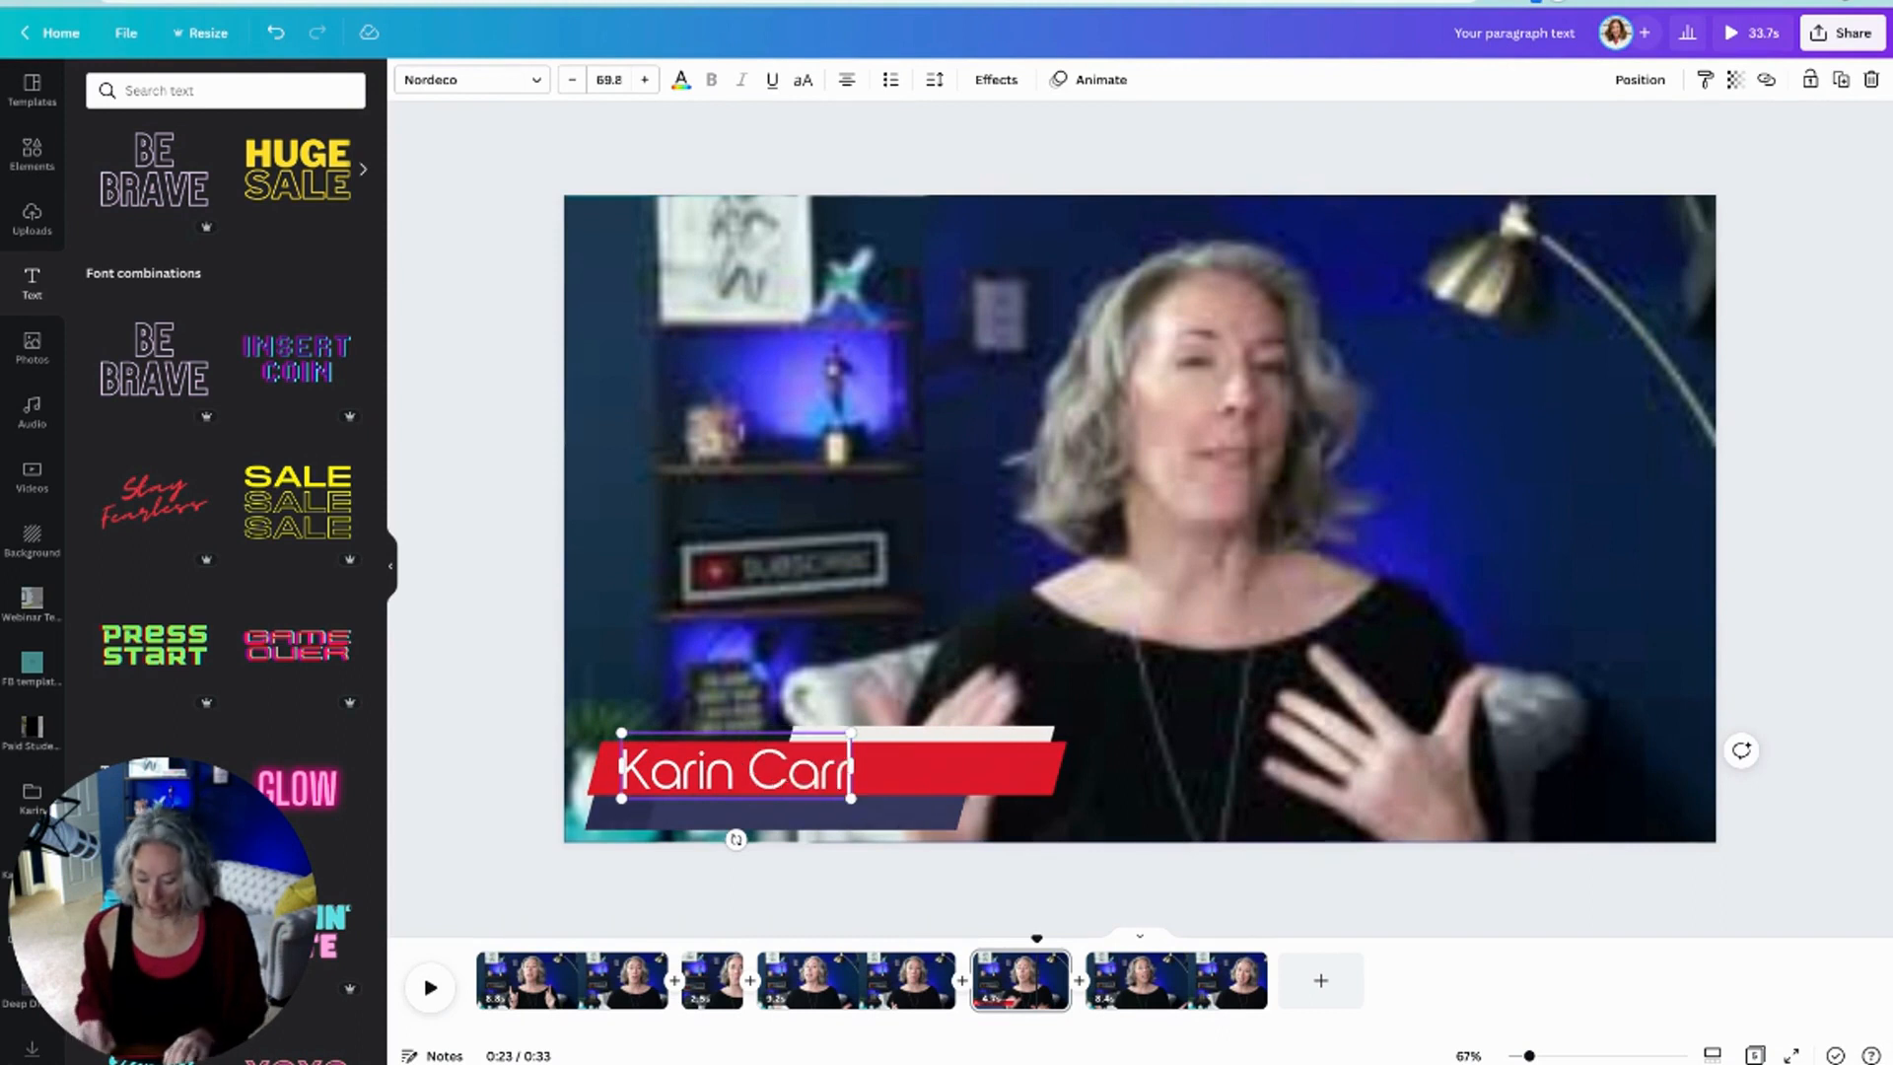
# Step: Append ", REALTOR®" to the presenter's name and widen the text box so everything fits on one line
pyautogui.write('ALTOR®')
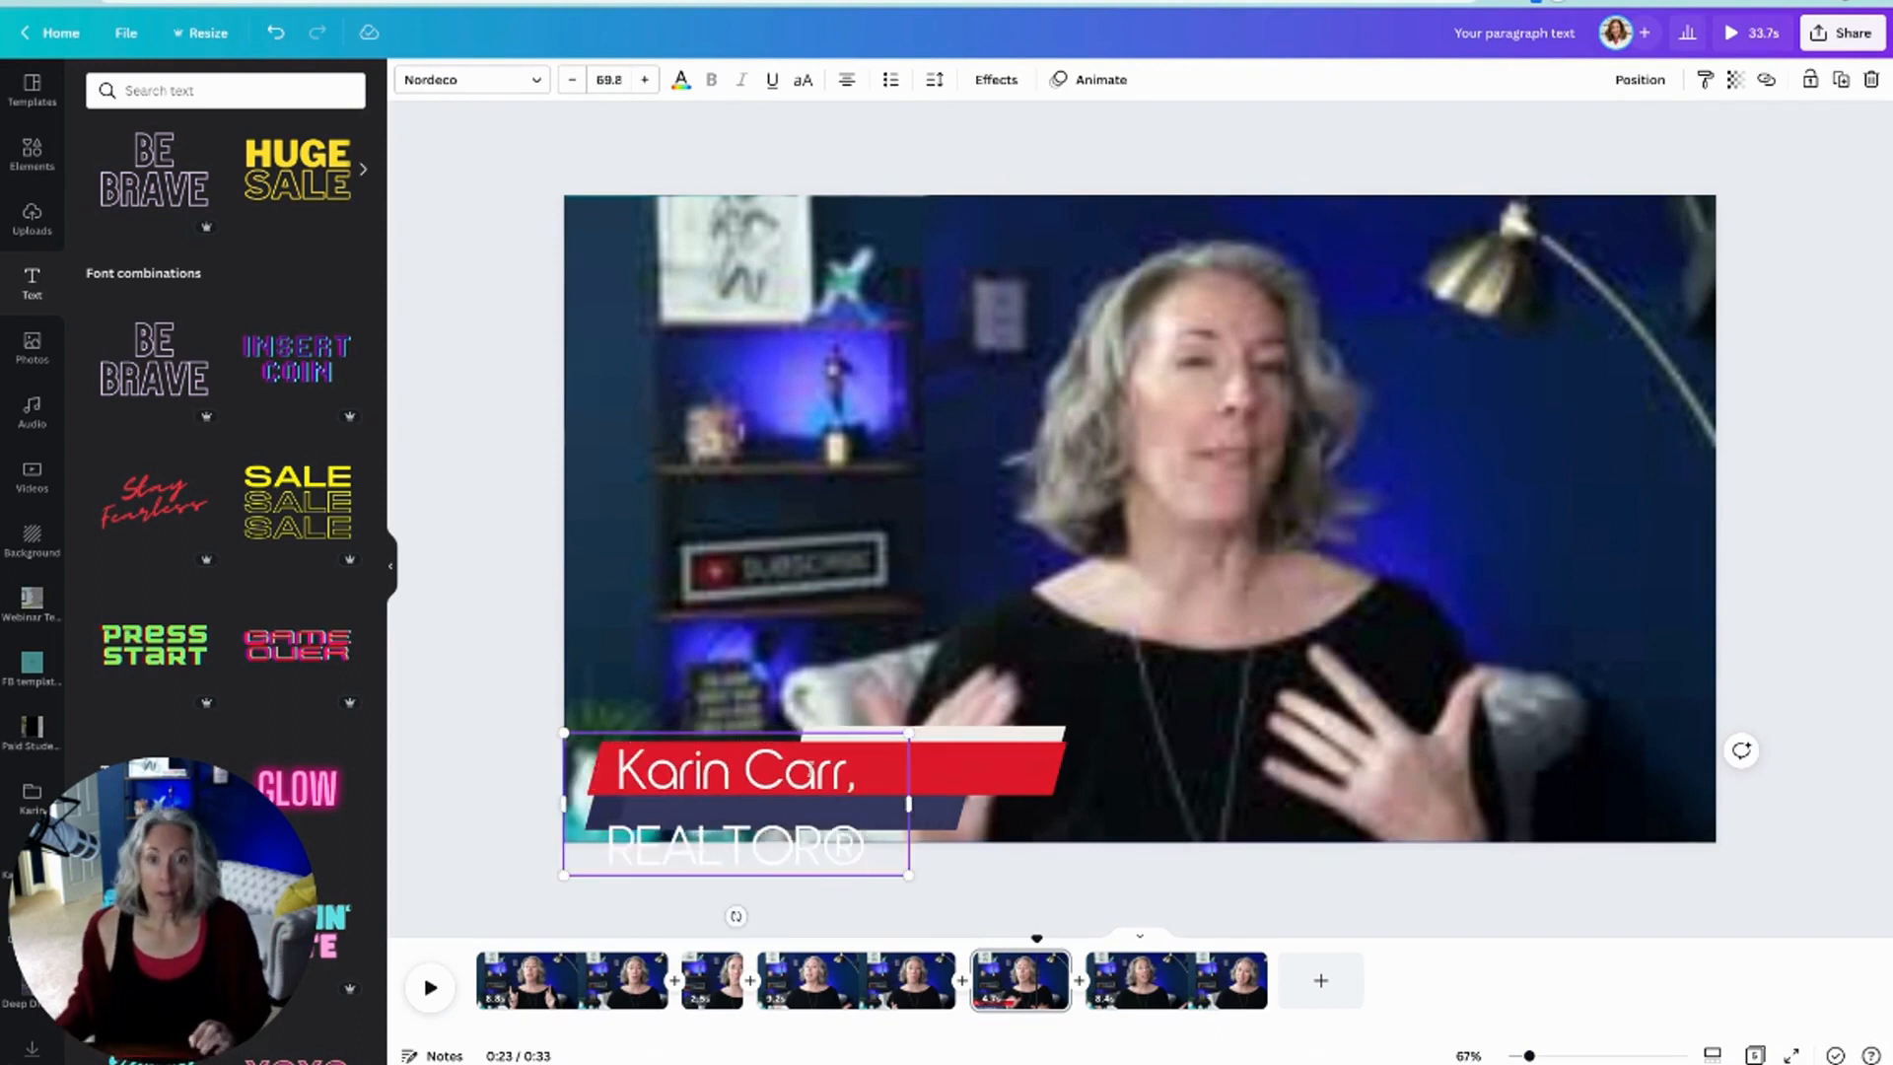
pyautogui.moveTo(910, 808); pyautogui.dragTo(1156, 767)
pyautogui.moveTo(1172, 766); pyautogui.dragTo(1175, 766)
pyautogui.click(825, 724)
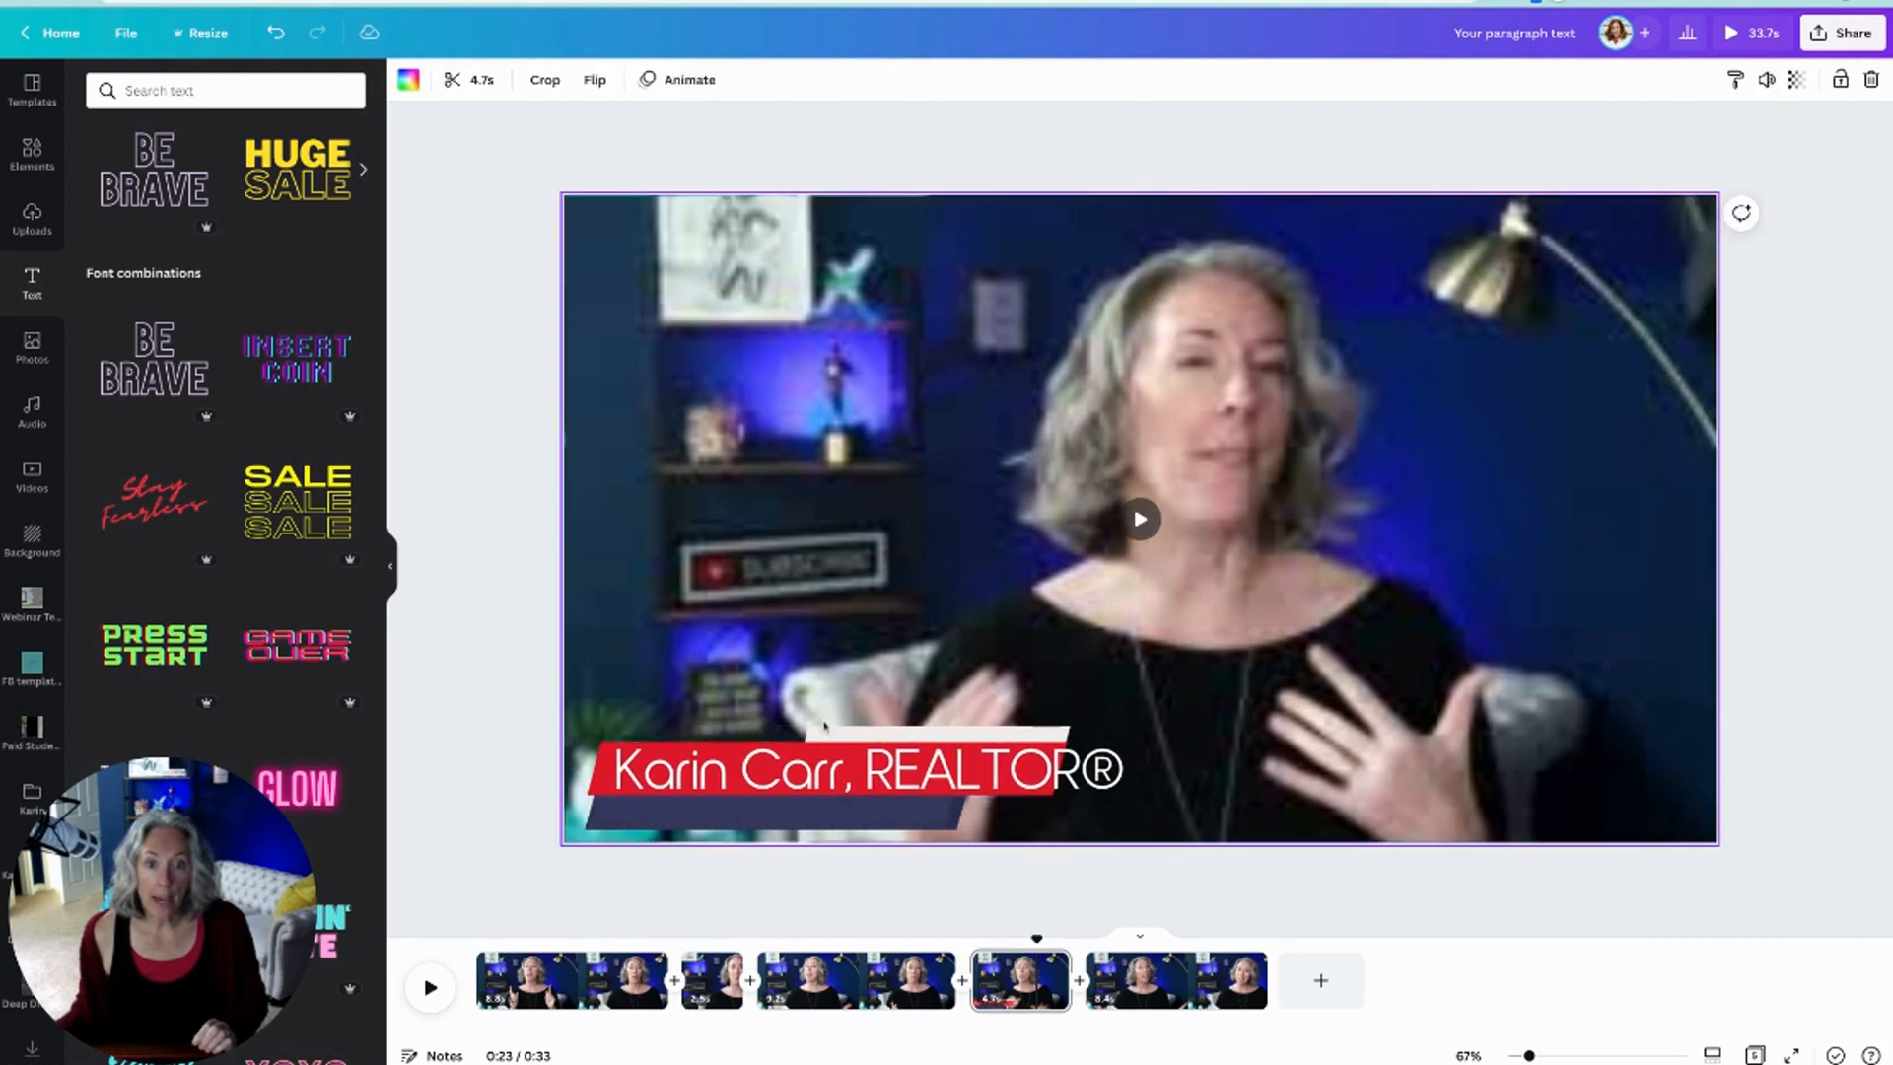
pyautogui.click(826, 726)
pyautogui.click(831, 728)
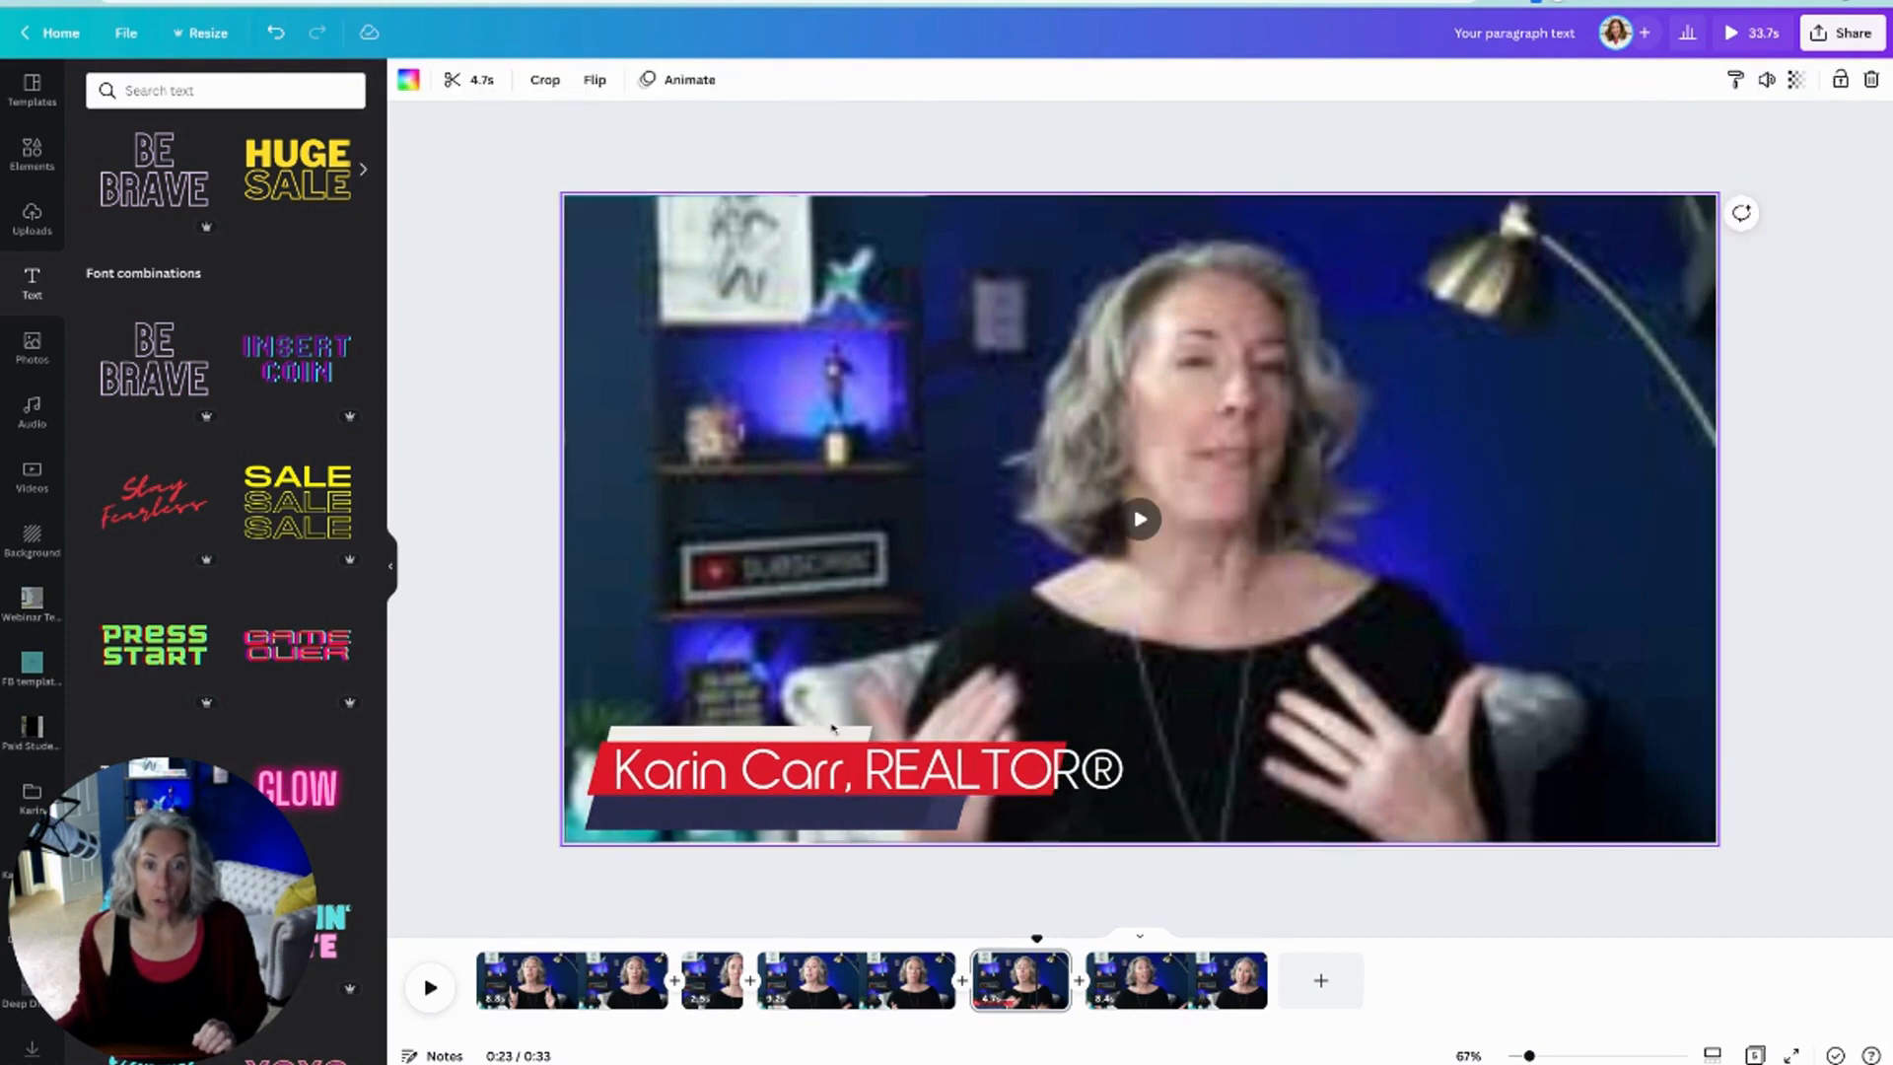
# Step: Enlarge the lower-third graphic to span the whole name line and place the text back on its red bar
pyautogui.moveTo(838, 773); pyautogui.dragTo(840, 646)
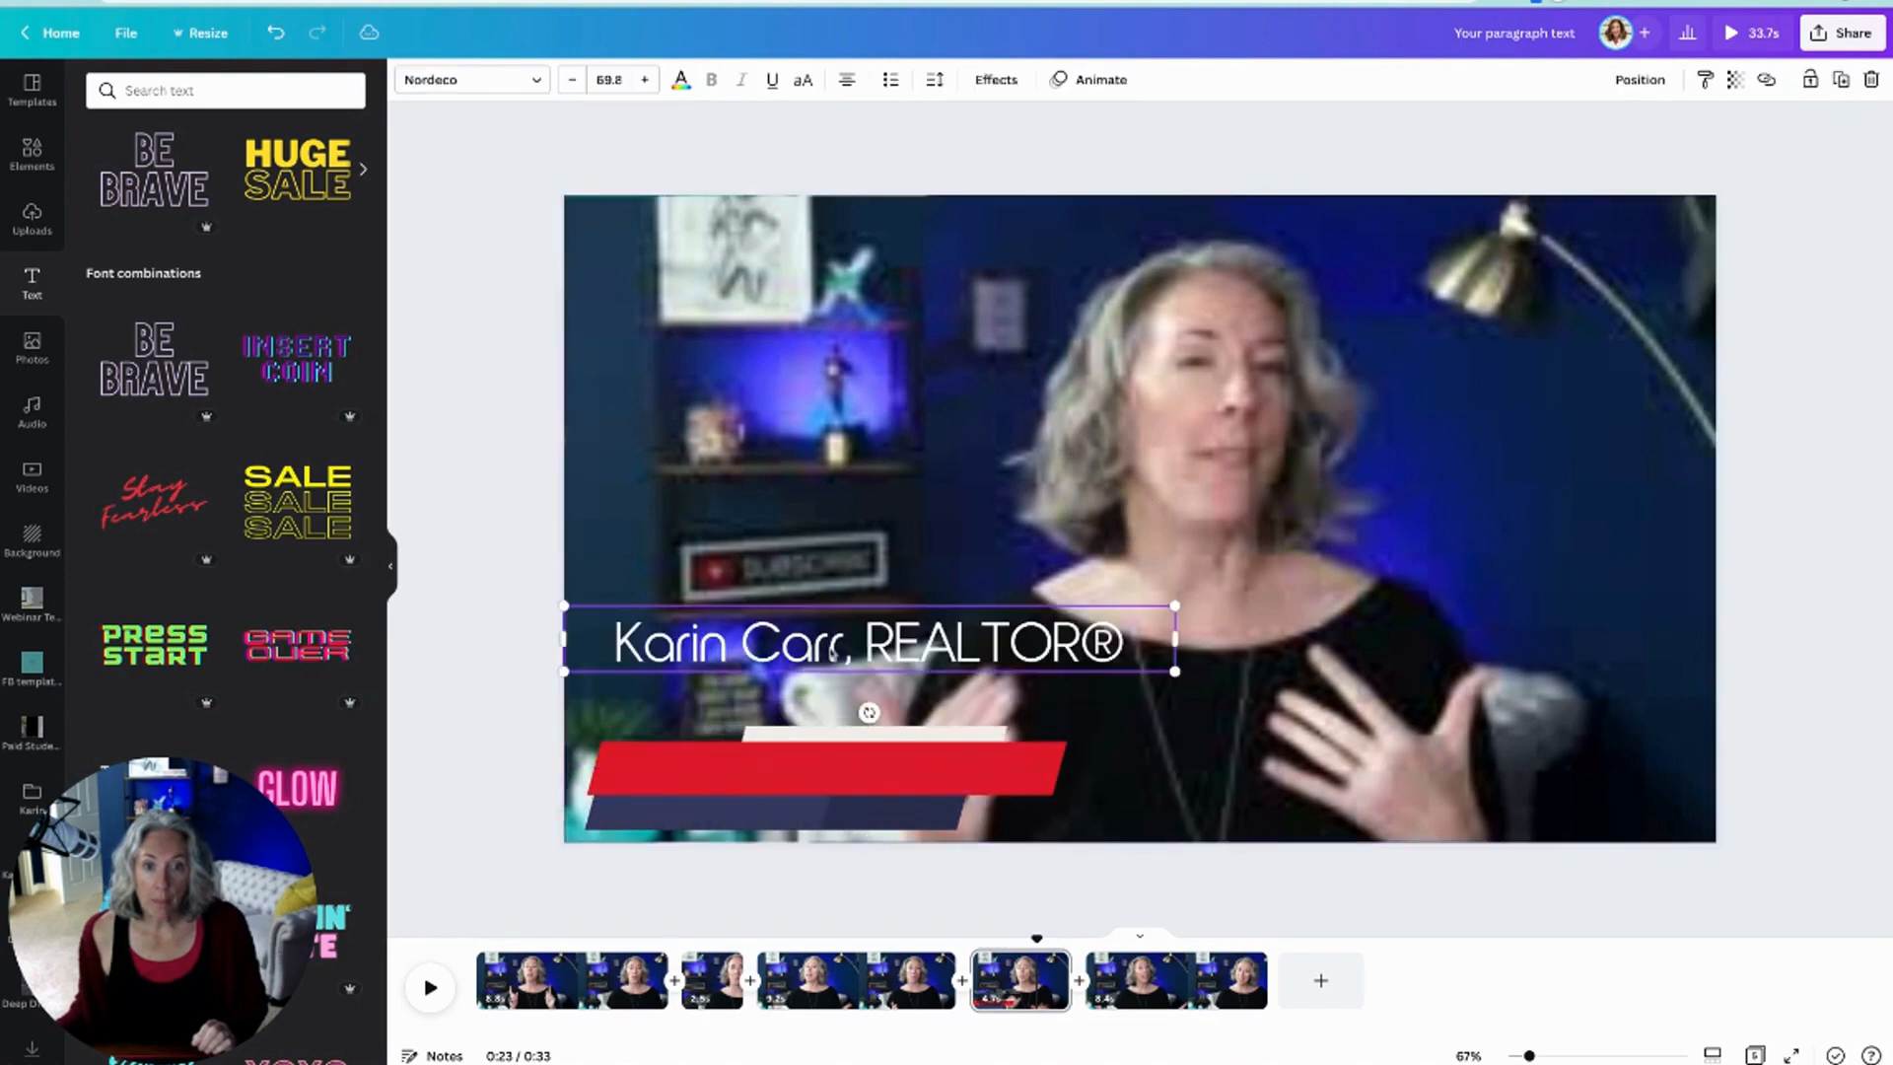
pyautogui.click(860, 780)
pyautogui.moveTo(1069, 726); pyautogui.dragTo(1196, 693)
pyautogui.moveTo(969, 641); pyautogui.dragTo(978, 754)
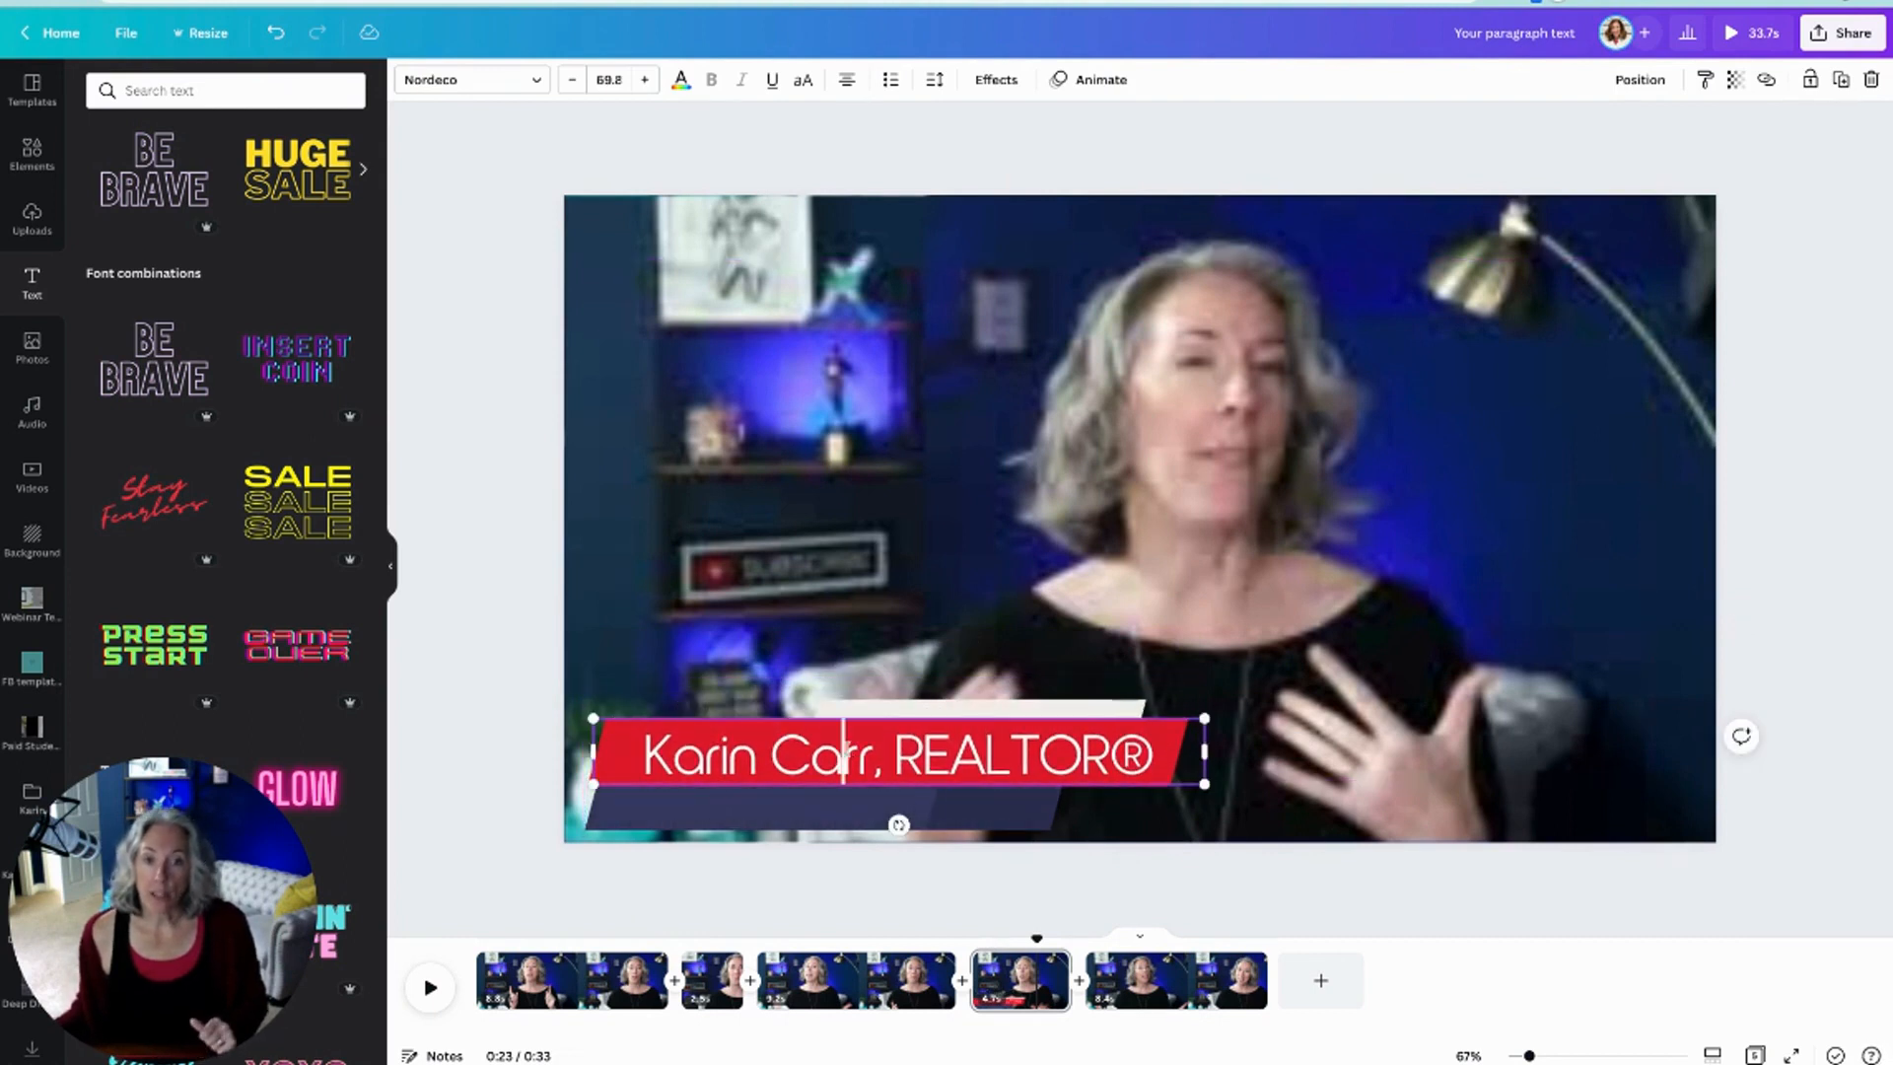
pyautogui.click(807, 662)
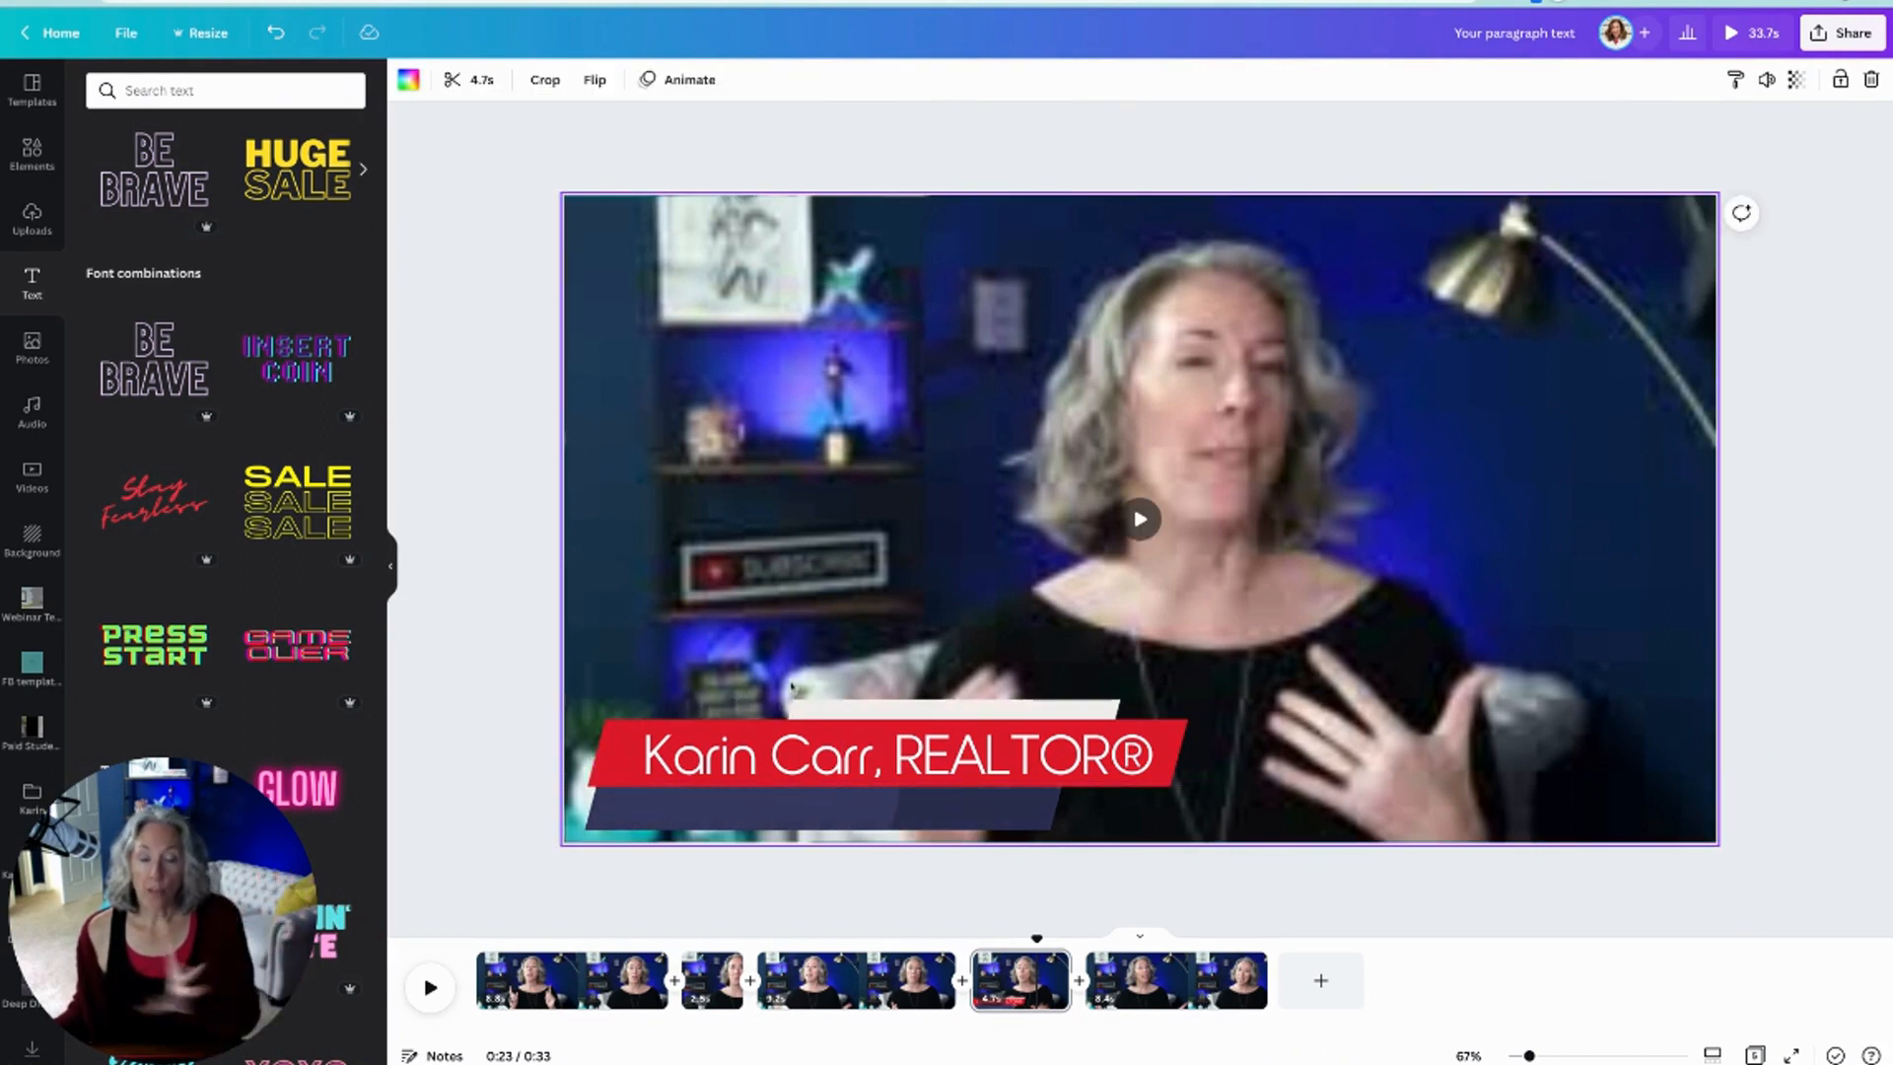
# Step: Apply the Pan text animation to the name line on both enter and exit, moving rightward, with reverse exit animation enabled
pyautogui.click(814, 762)
pyautogui.rightClick(814, 762)
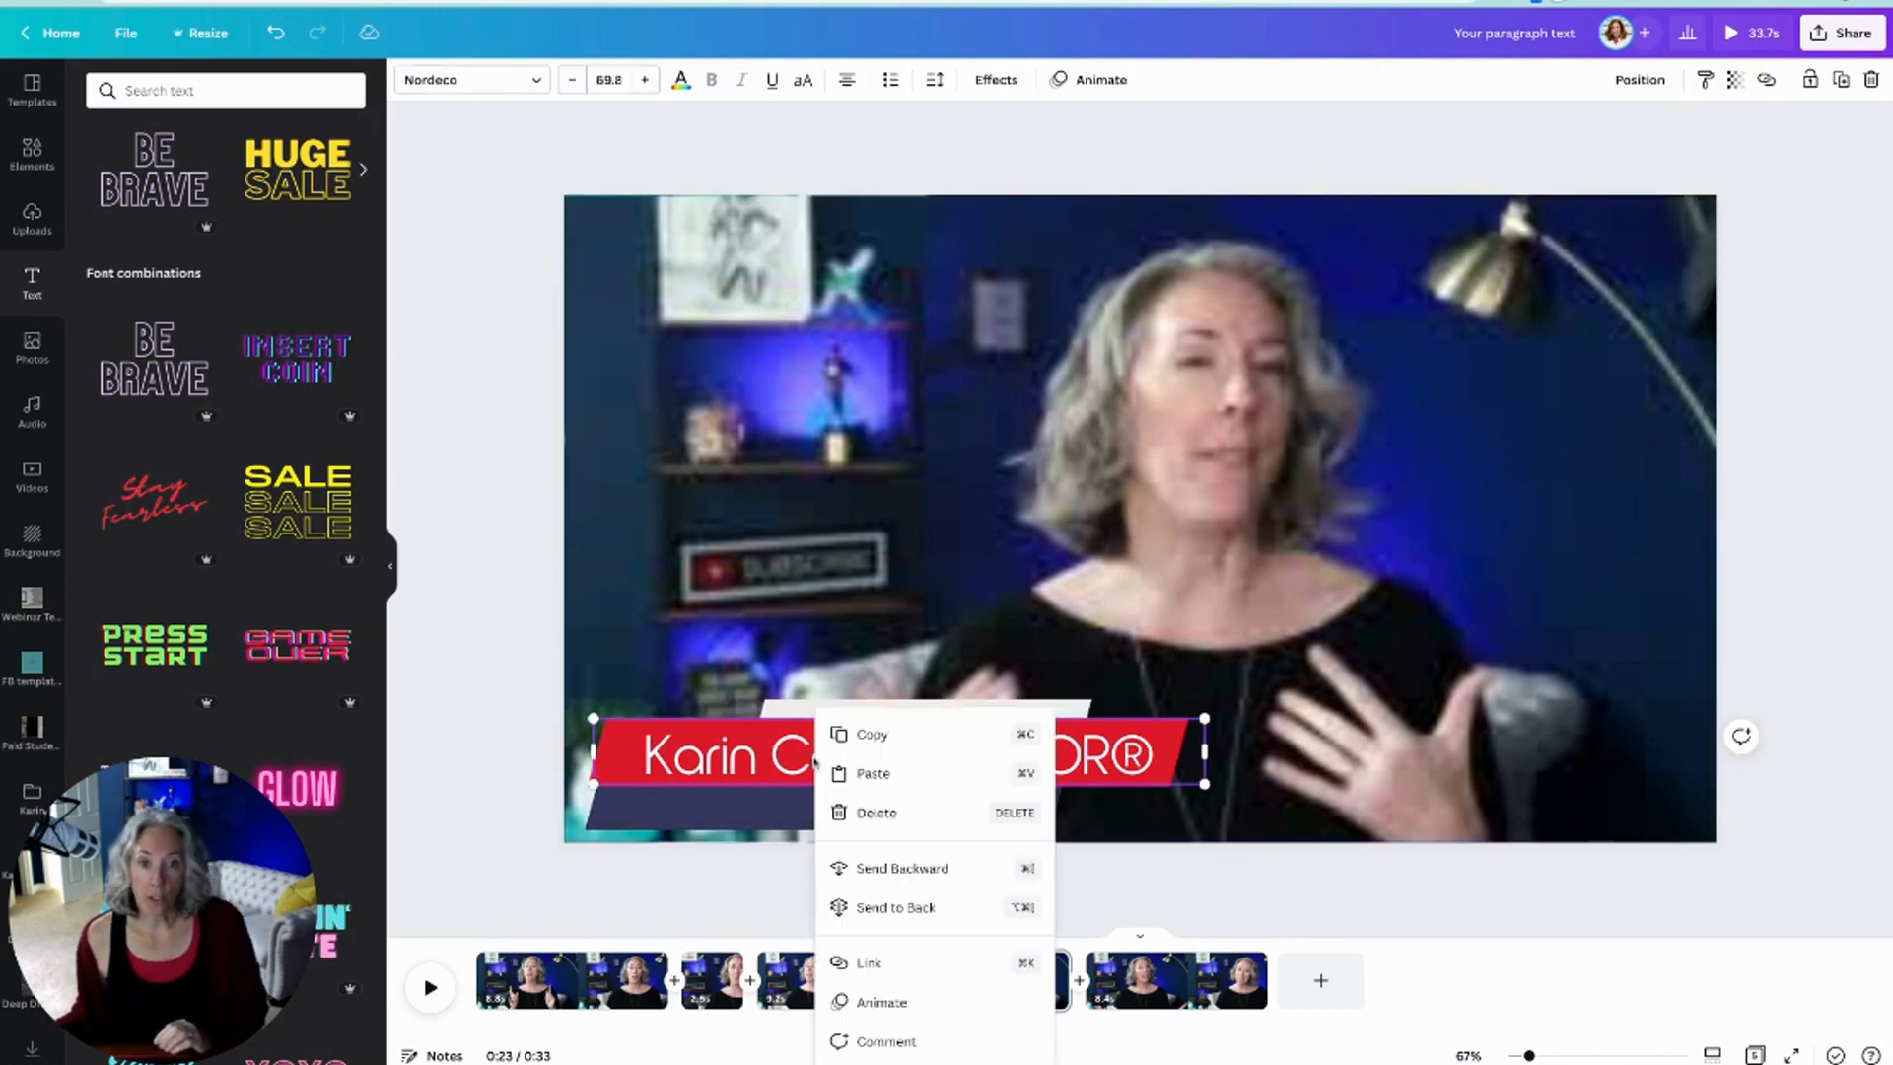
pyautogui.click(881, 1002)
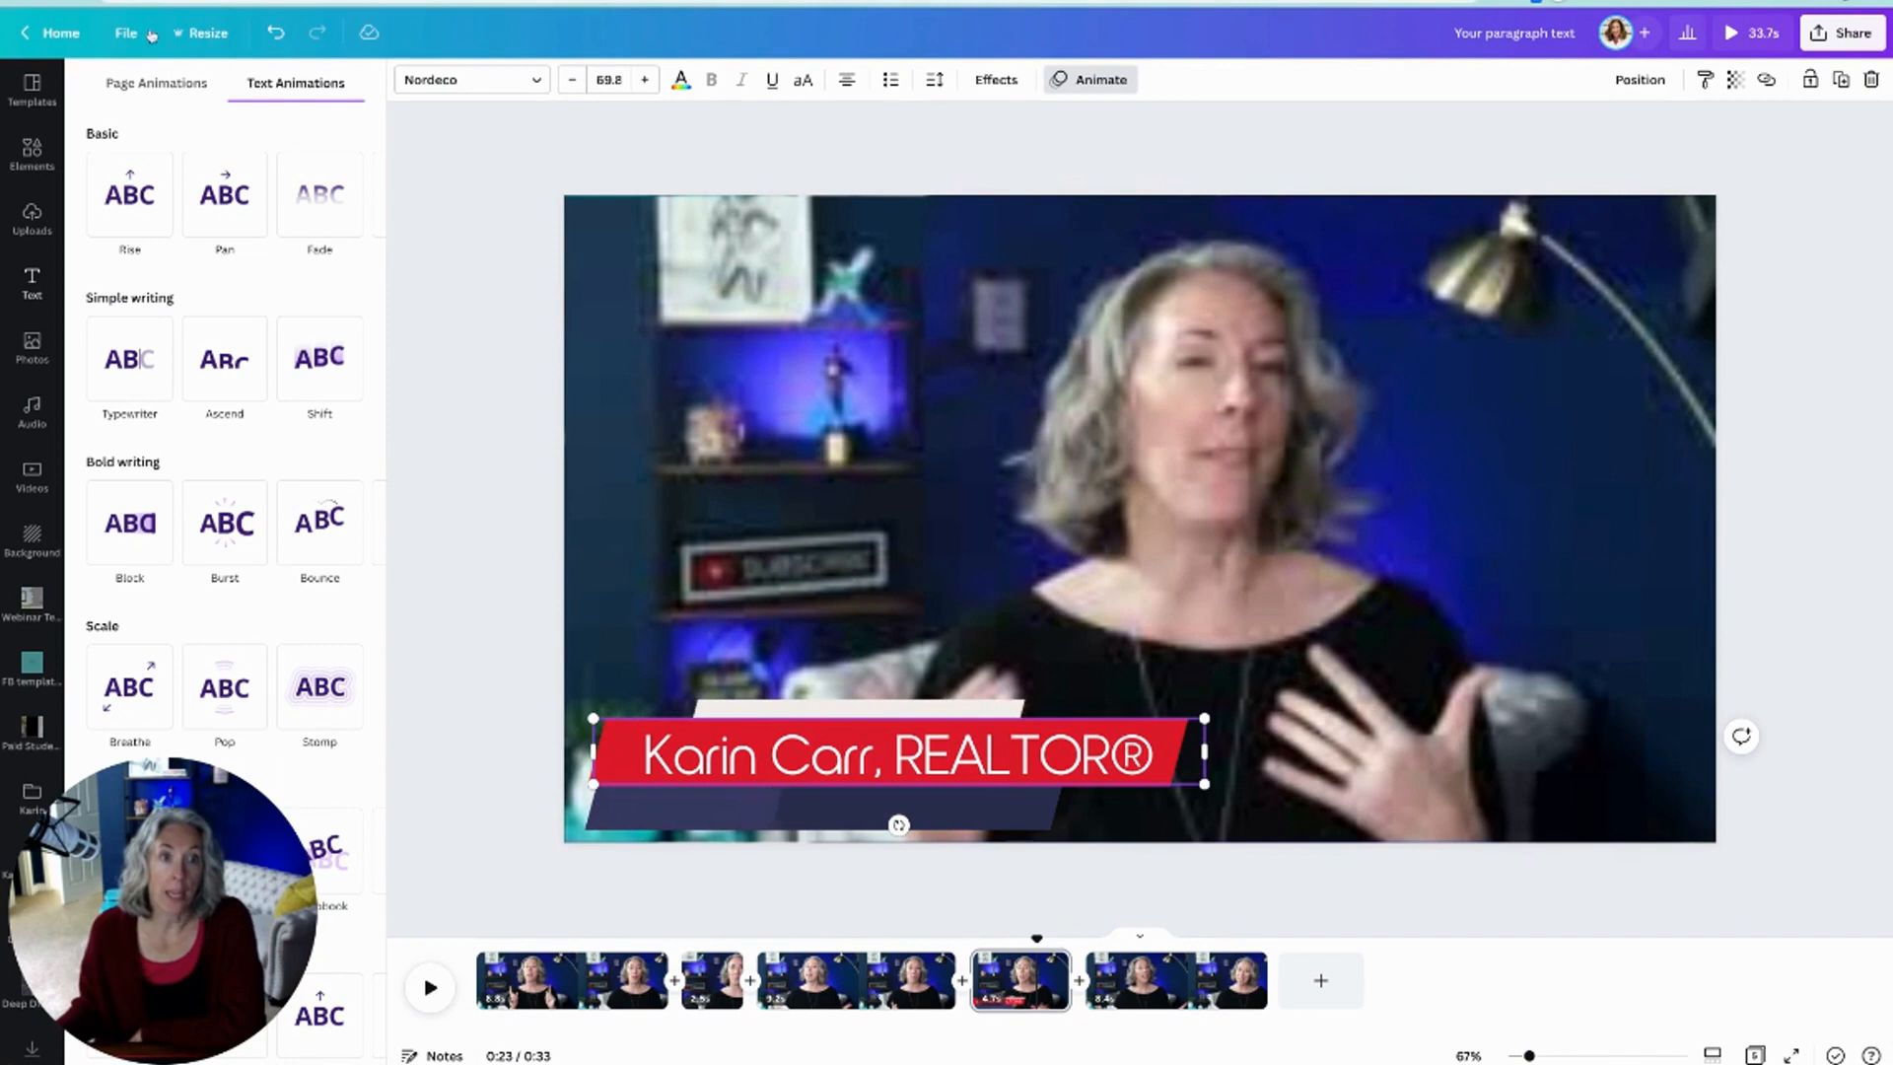
pyautogui.click(225, 197)
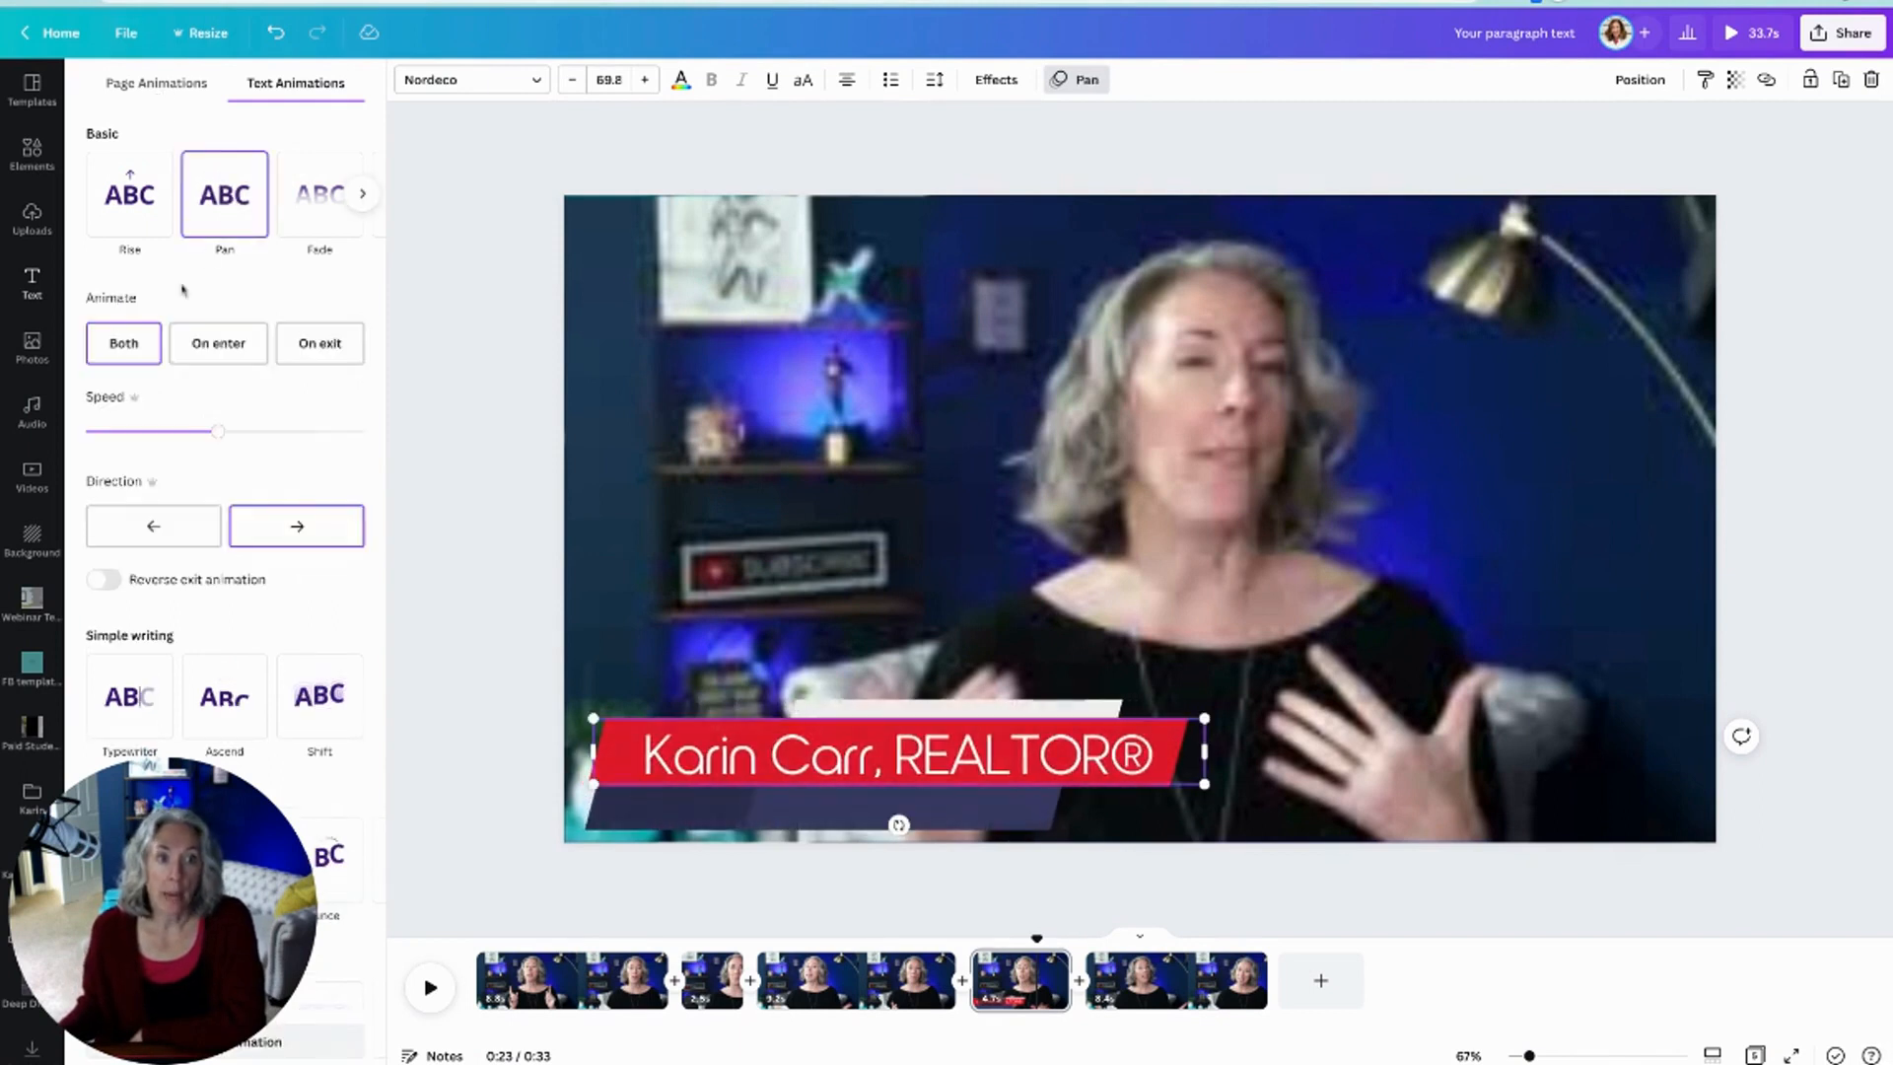
pyautogui.click(105, 581)
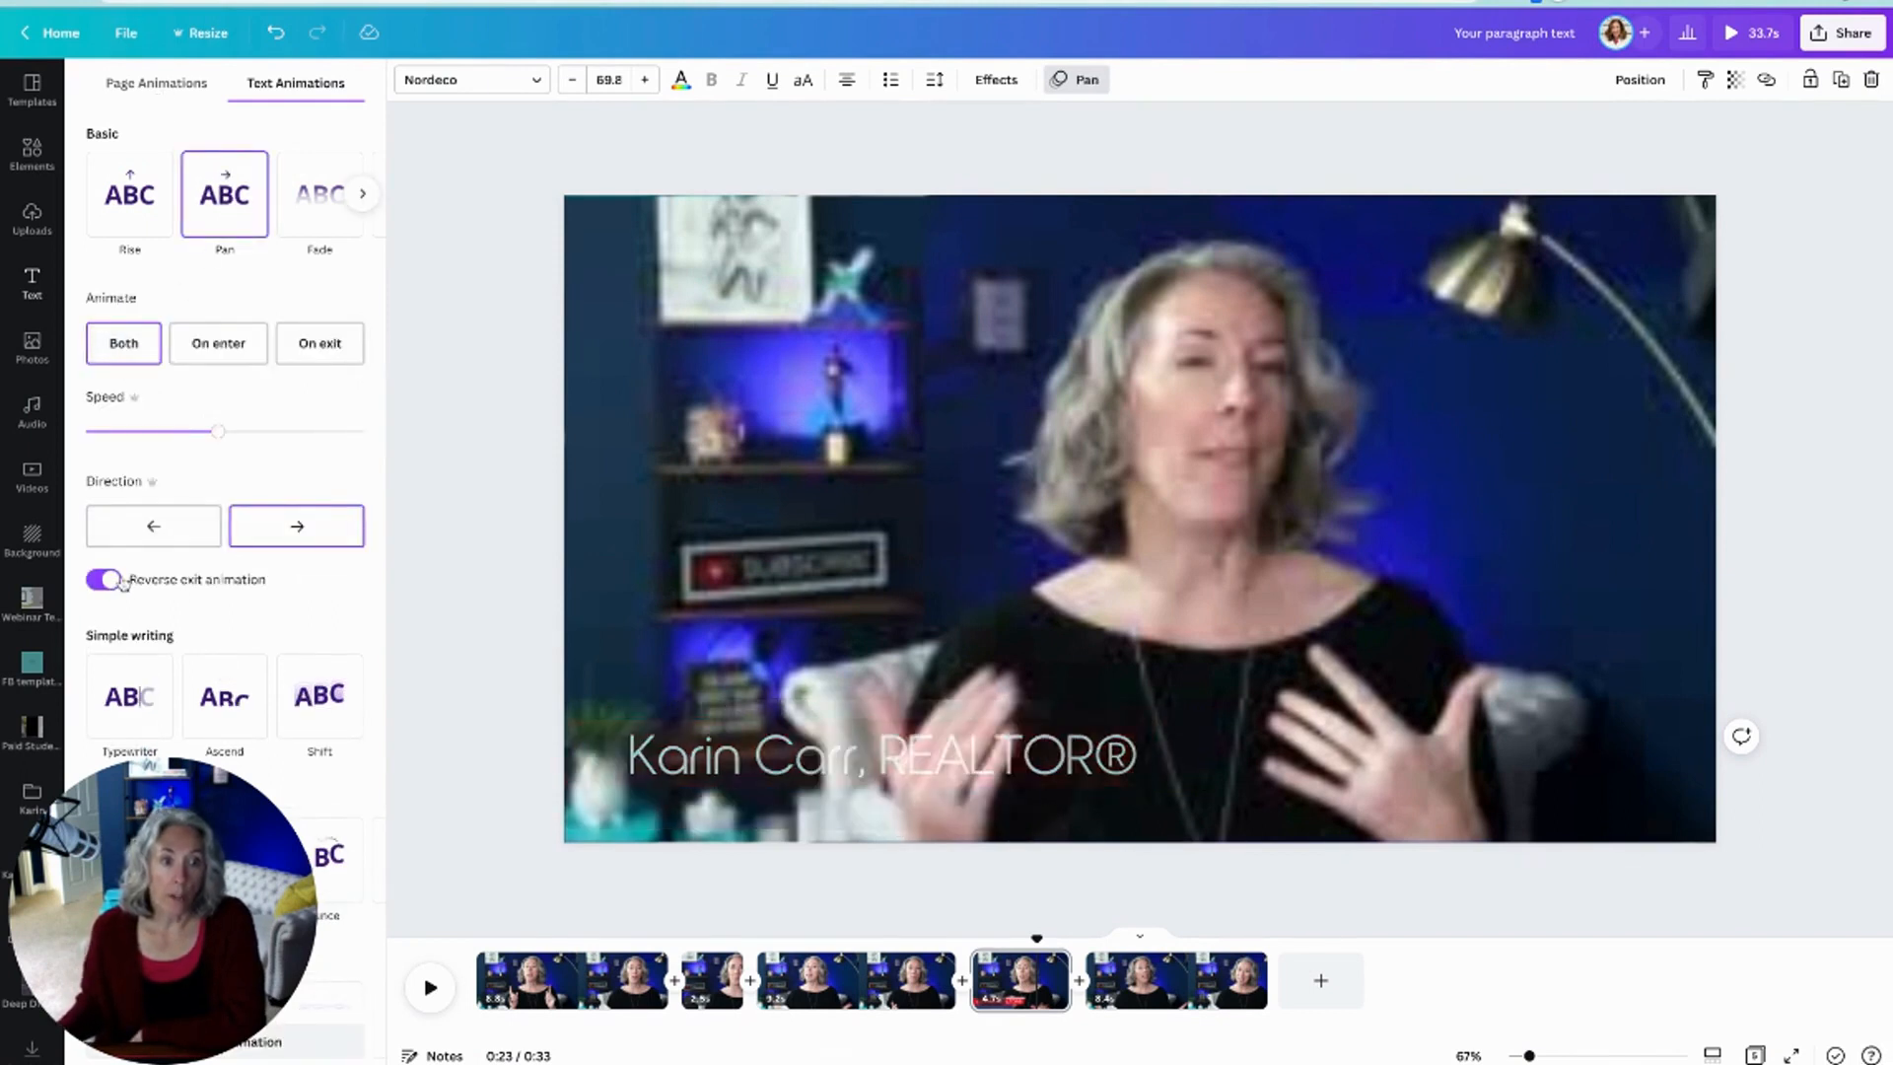
pyautogui.click(441, 601)
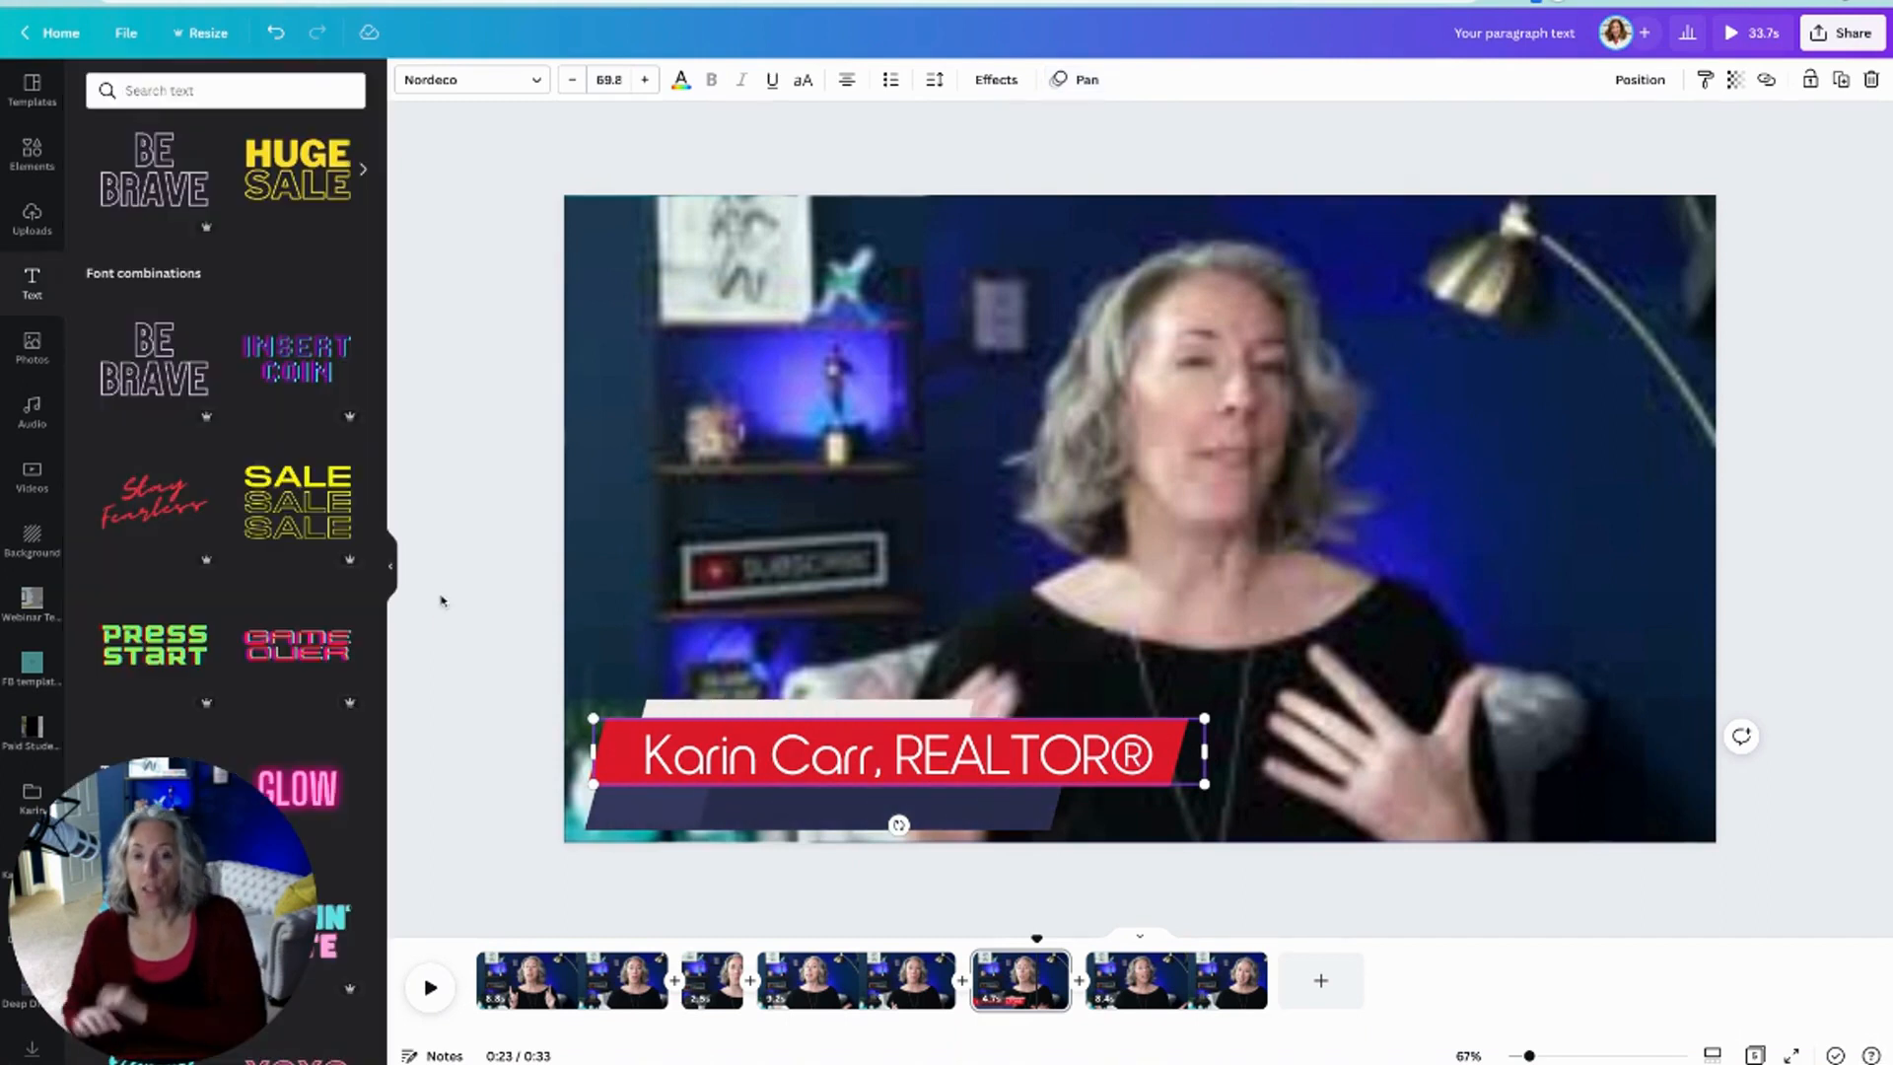
# Step: Play back from 0:19 through the fourth segment to check the animated name line together with the lower third
pyautogui.click(1034, 938)
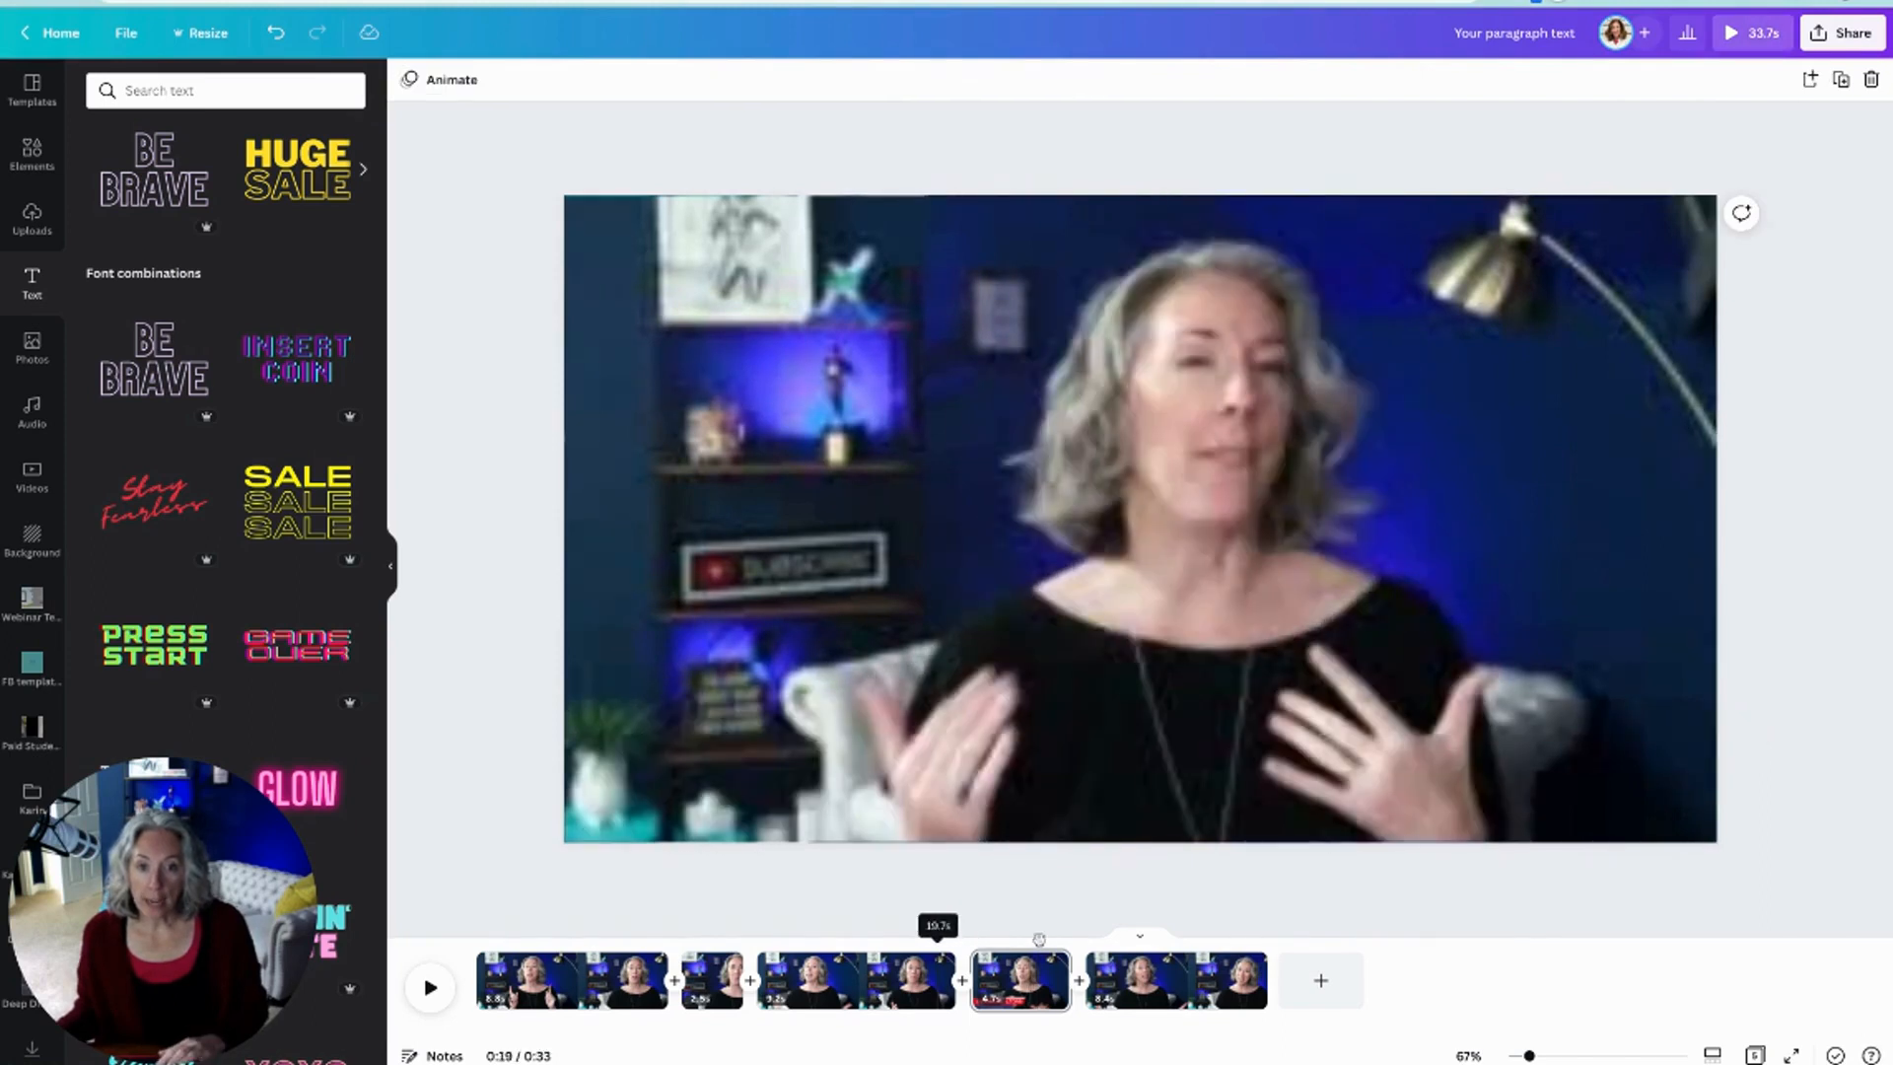
pyautogui.press('space')
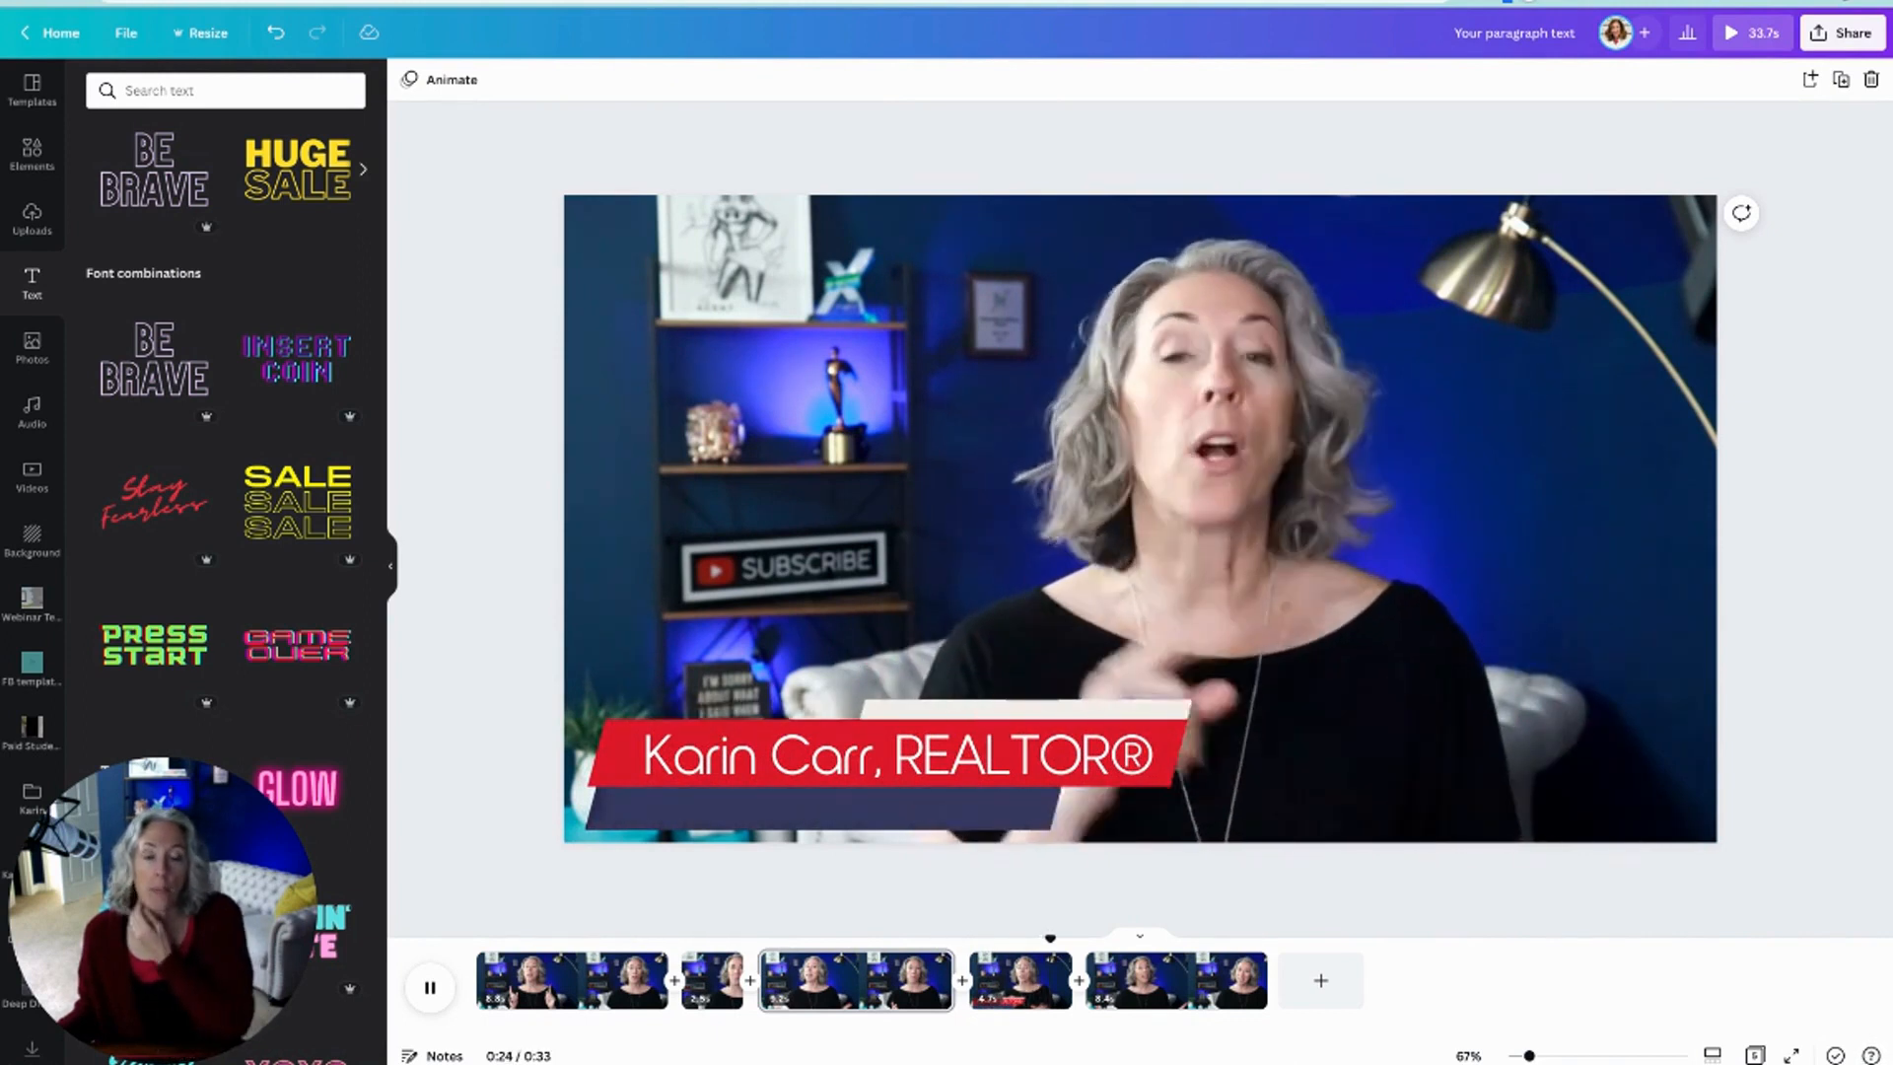
pyautogui.press('space')
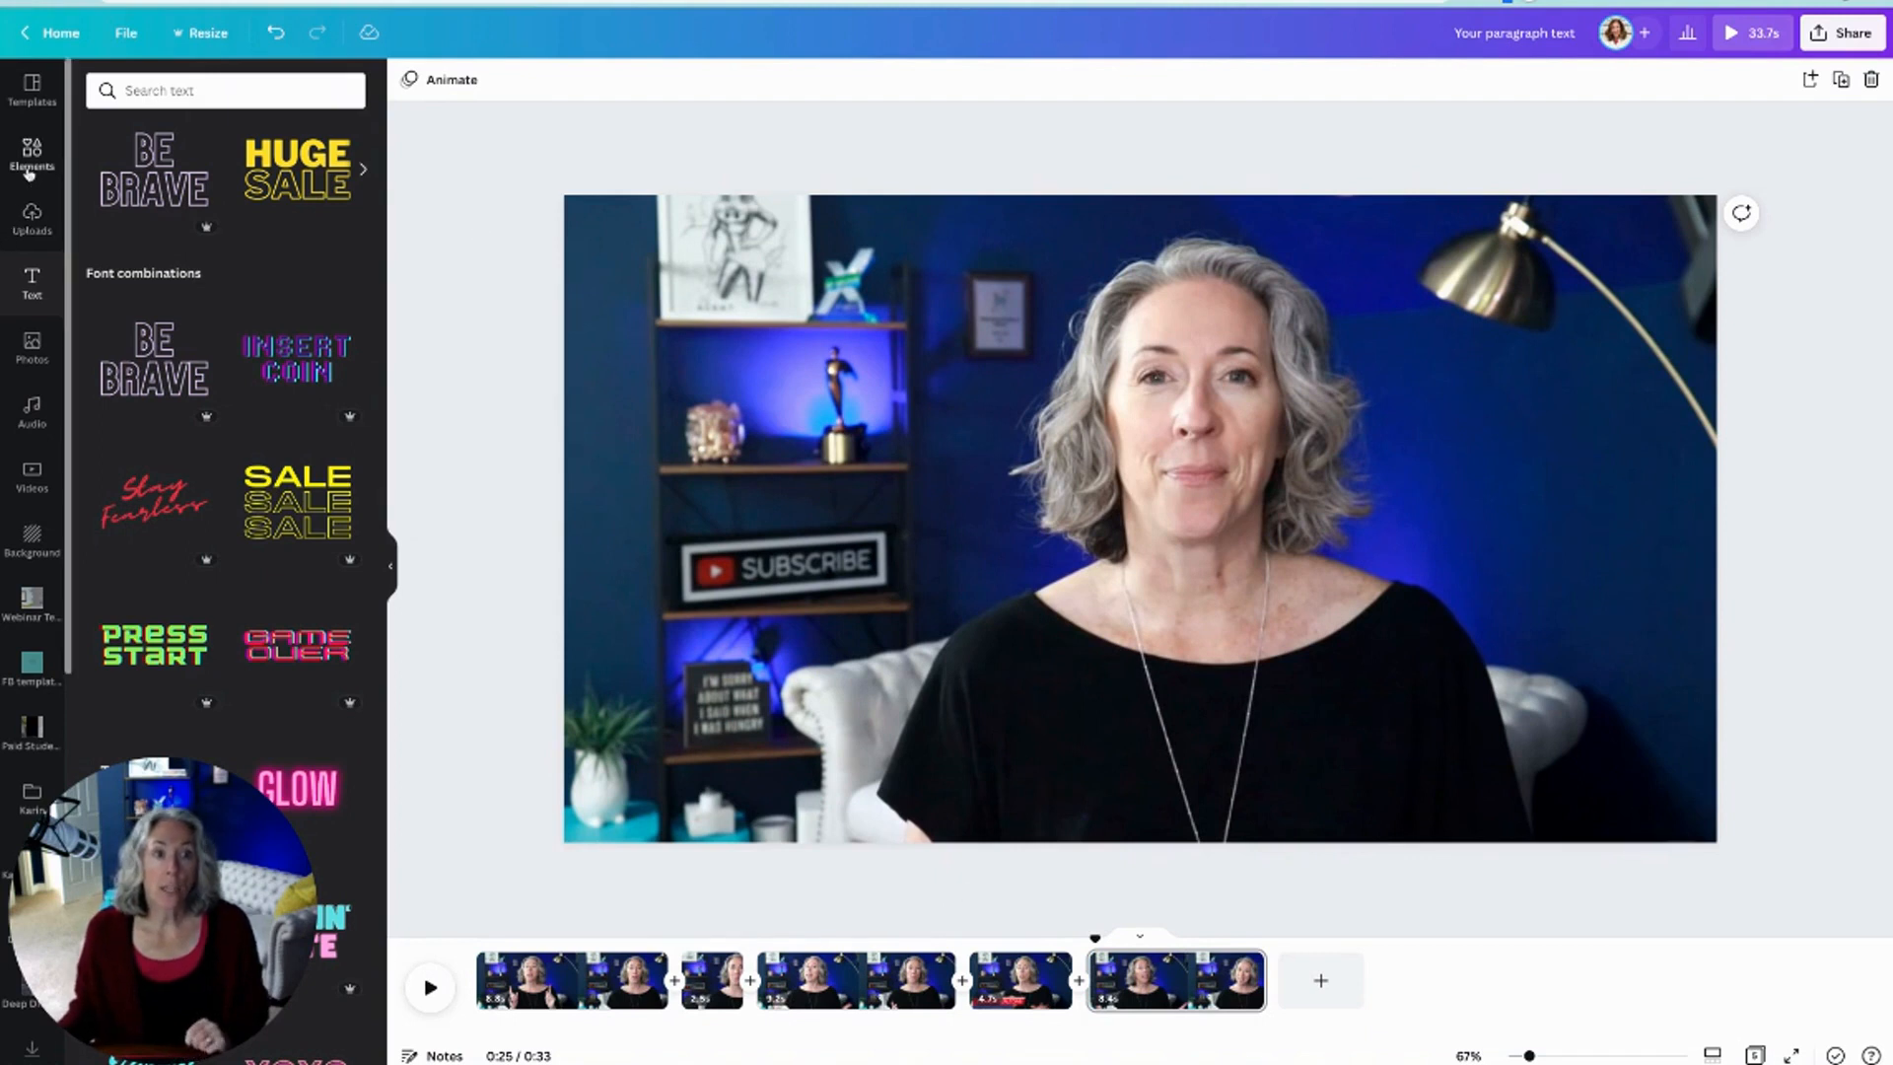
# Step: Search the stock photos for "happy dance" and look at the results and the available filters
pyautogui.click(33, 342)
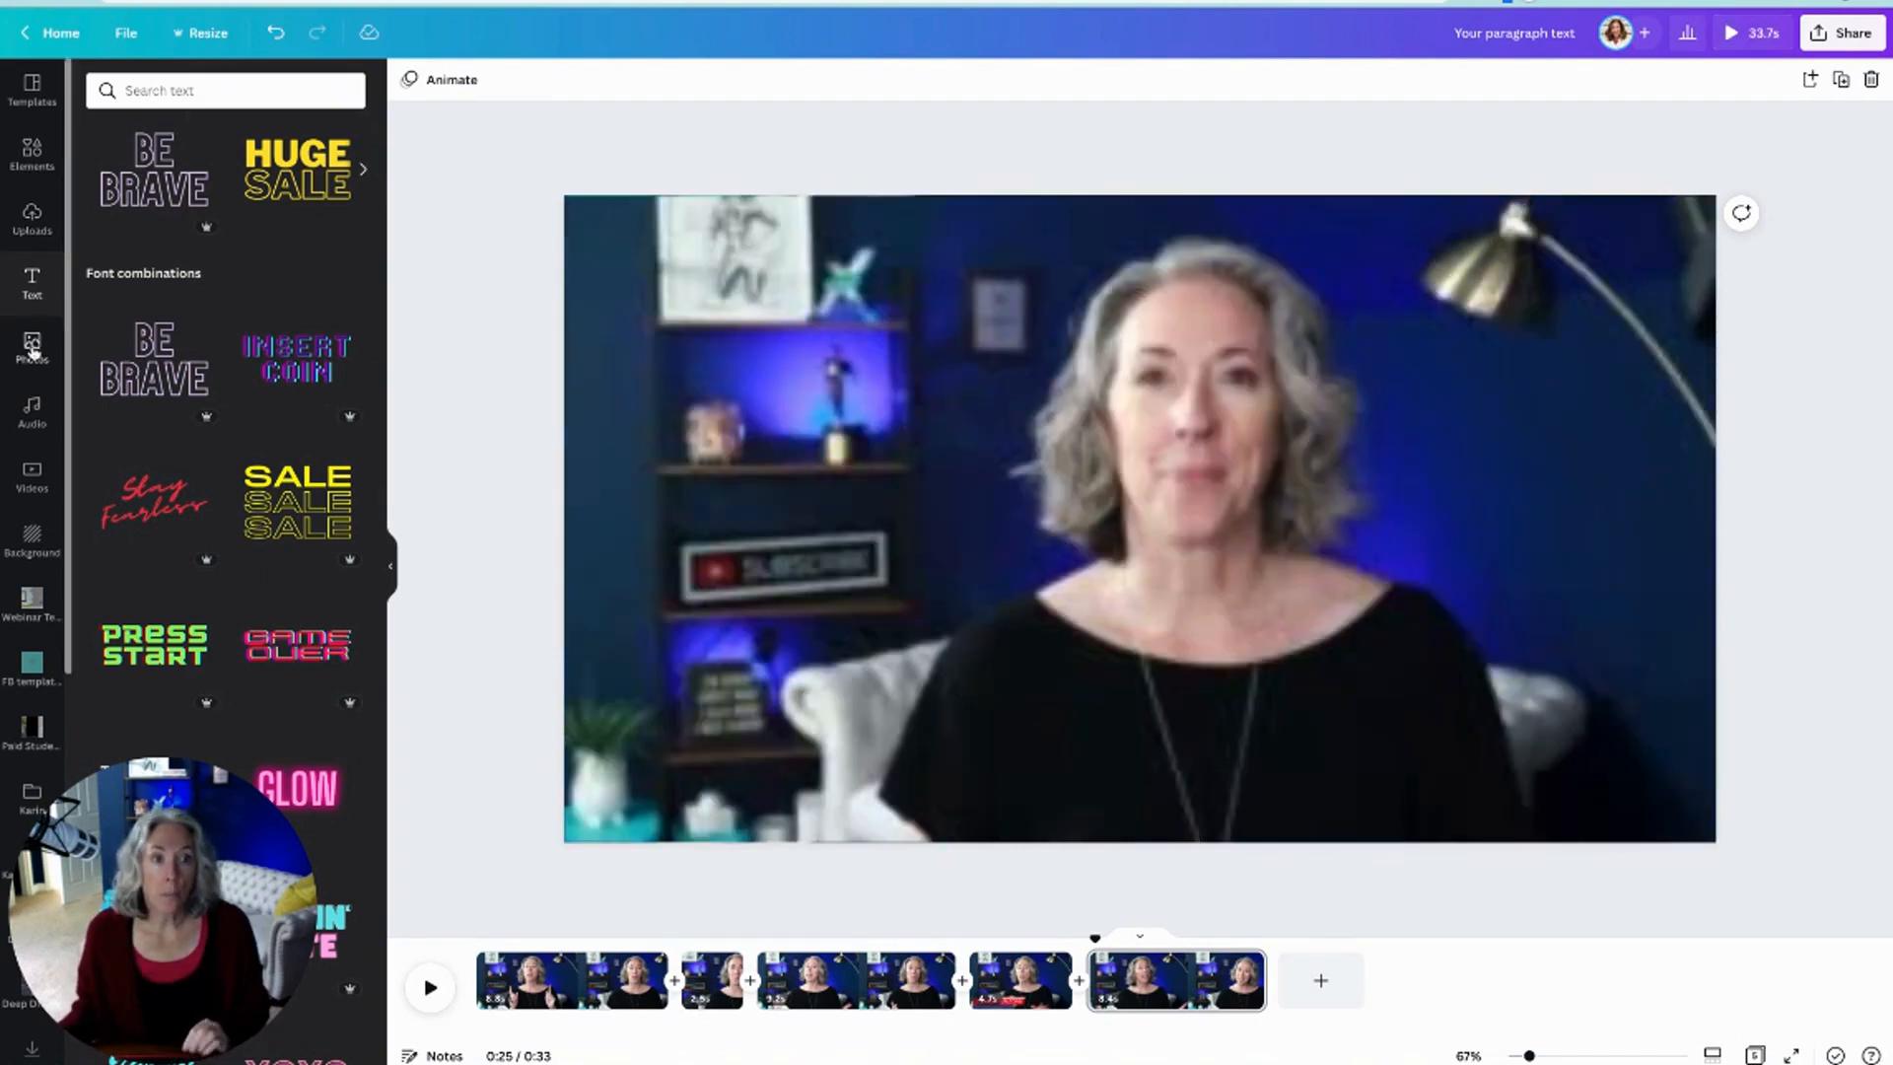
pyautogui.moveTo(195, 91); pyautogui.dragTo(122, 91)
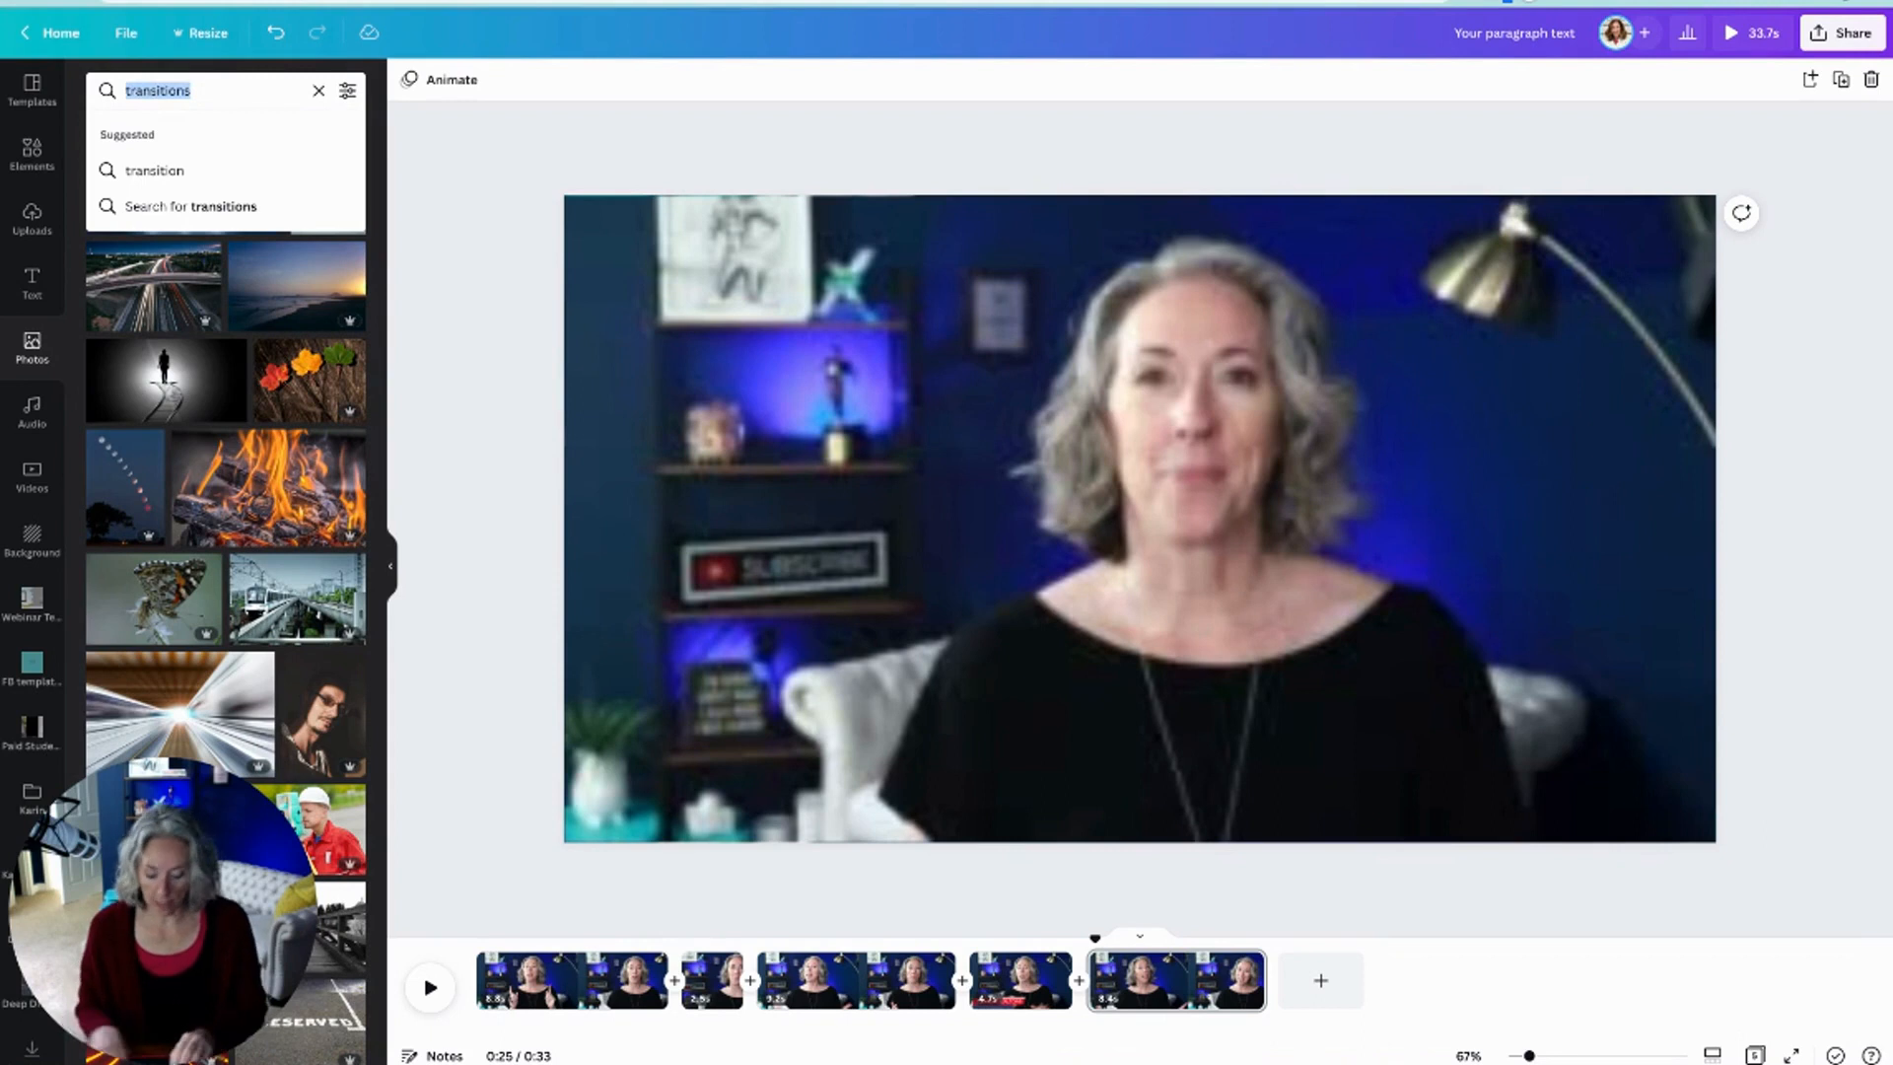
pyautogui.write('happy dance')
pyautogui.press('Return')
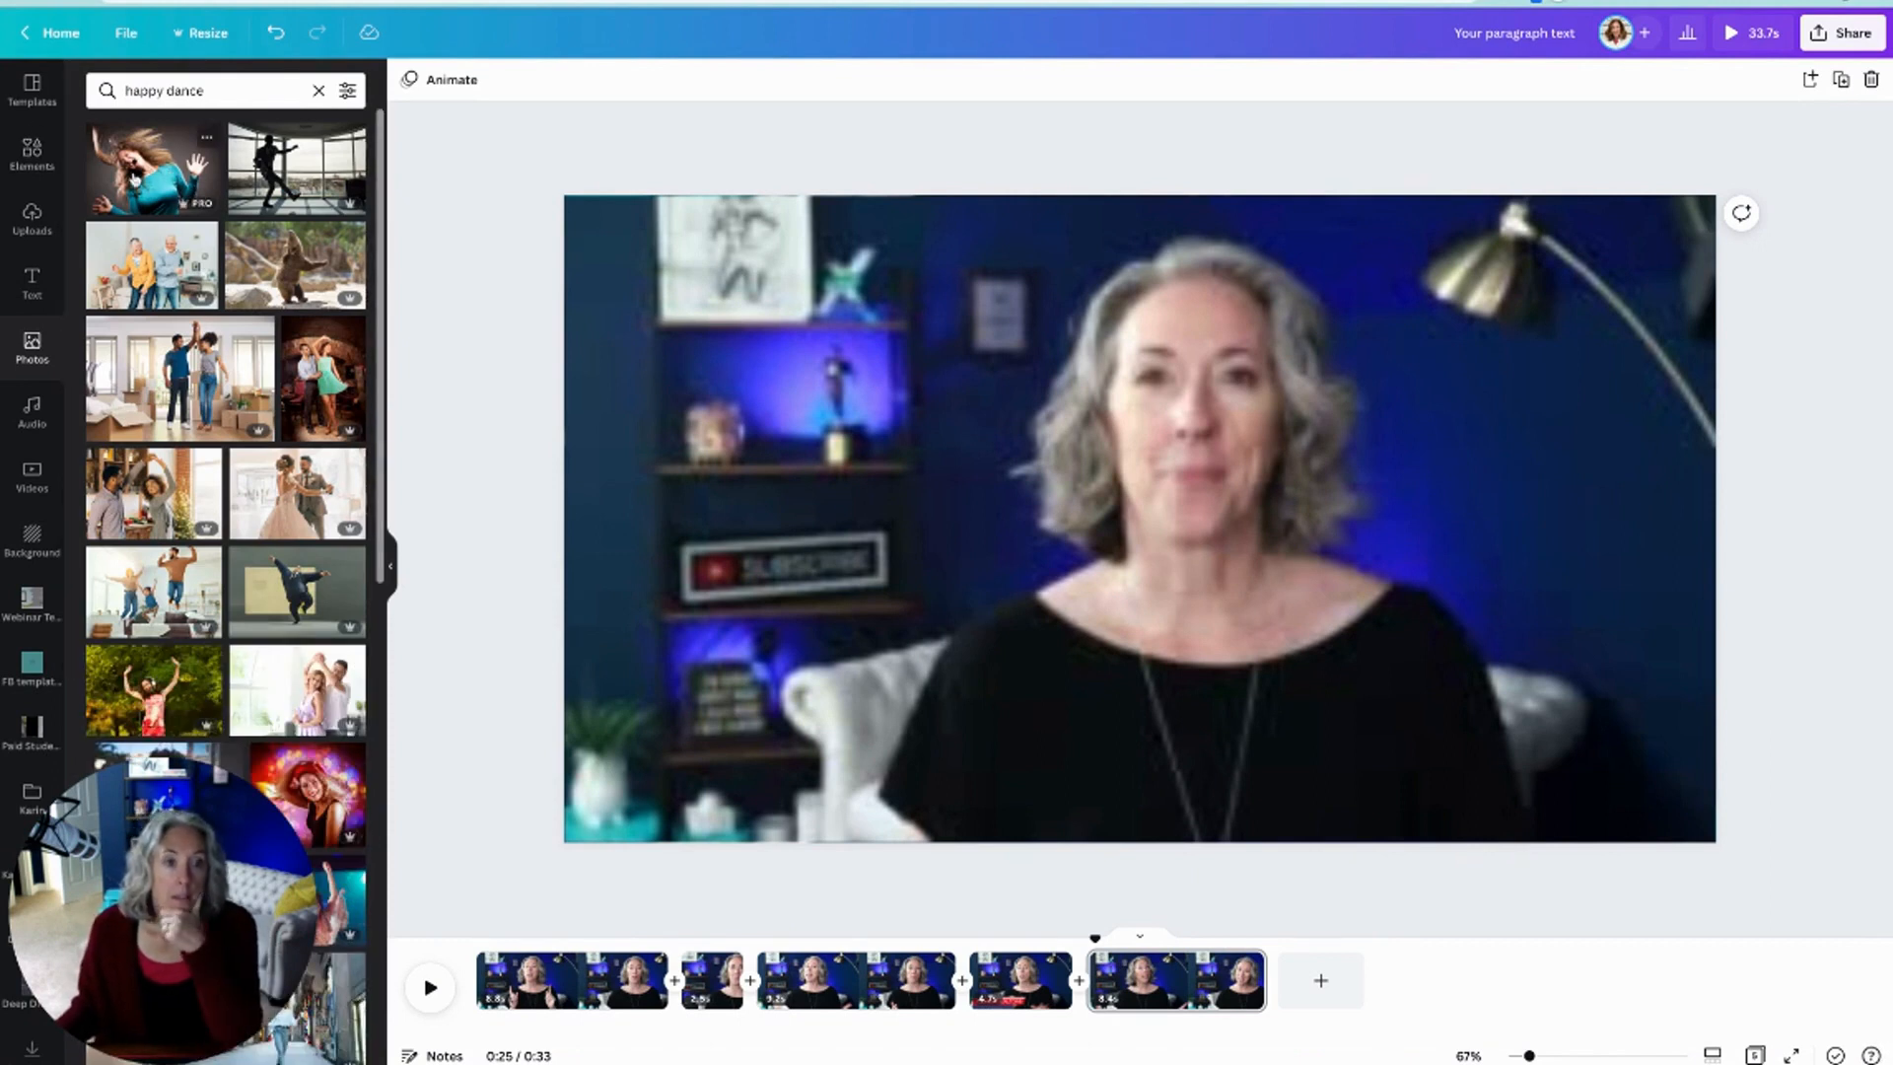
pyautogui.click(348, 91)
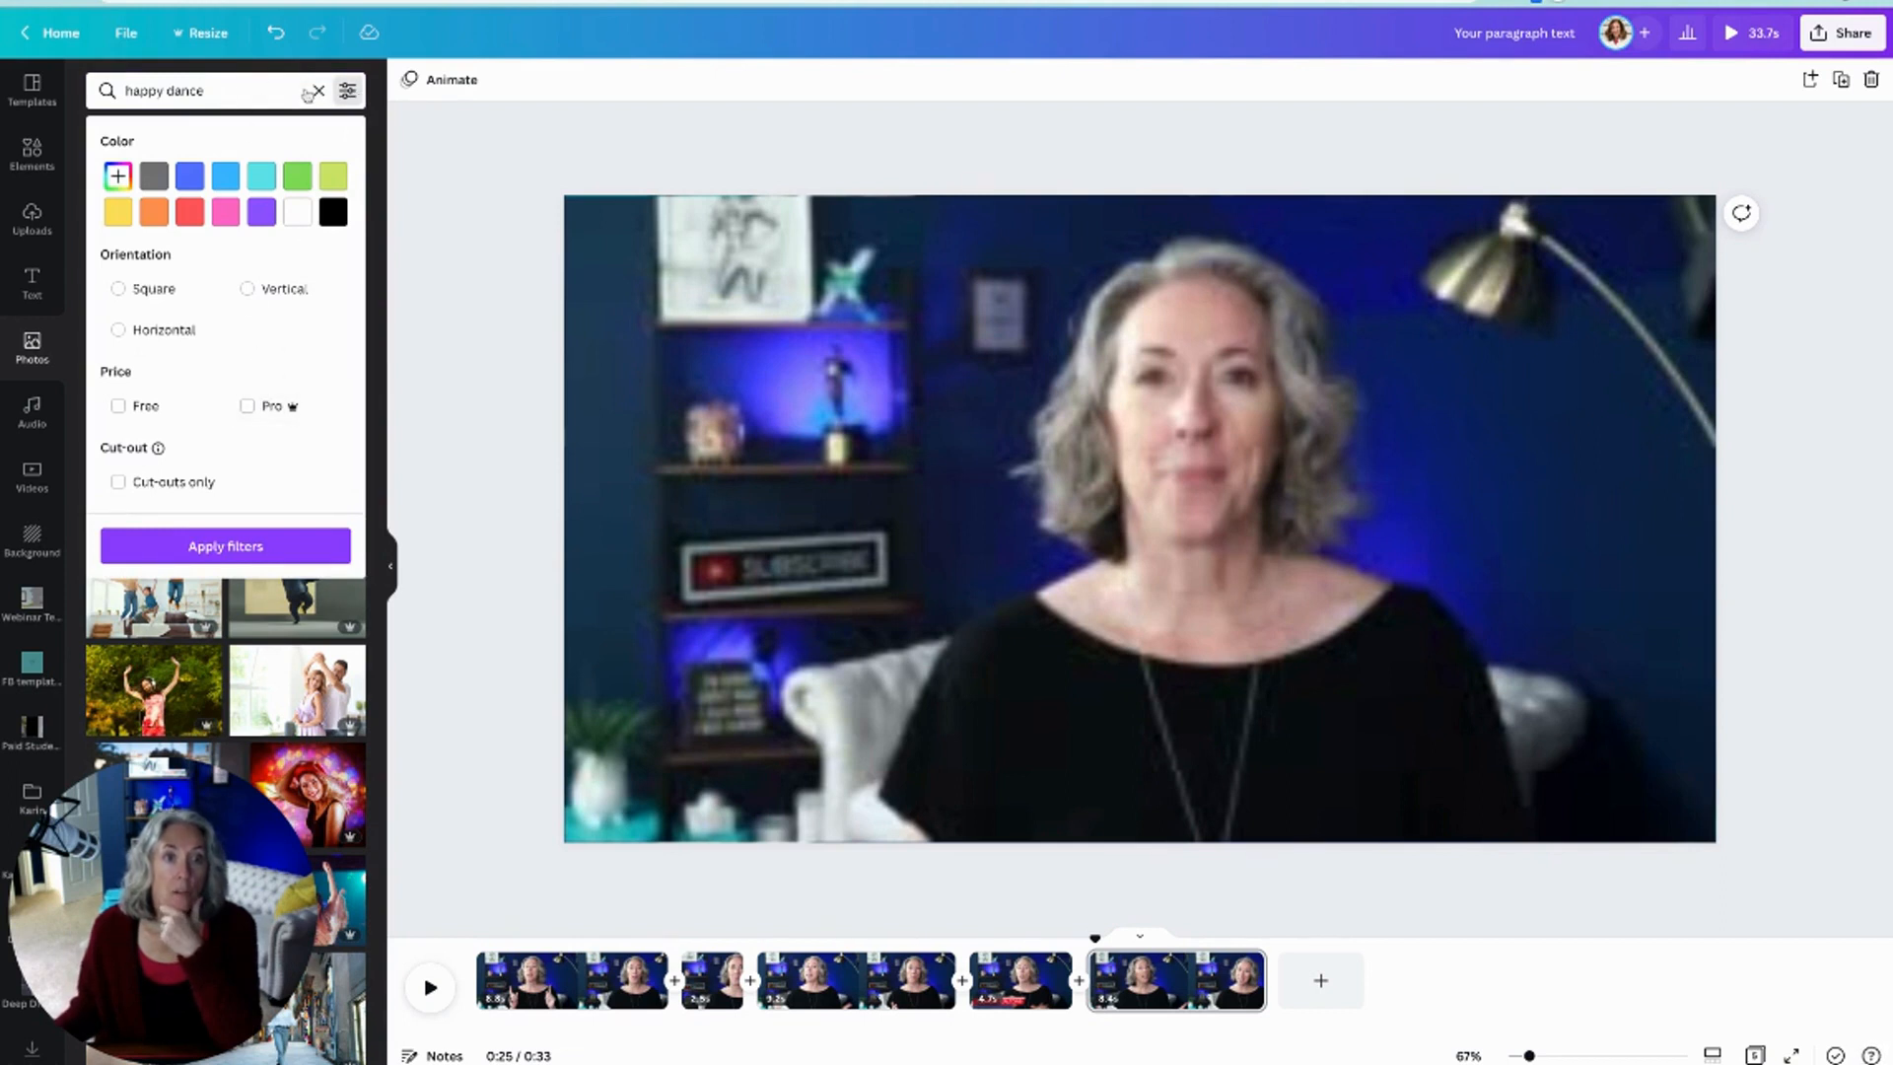
# Step: Search the stock videos for "happy dance"
pyautogui.click(32, 475)
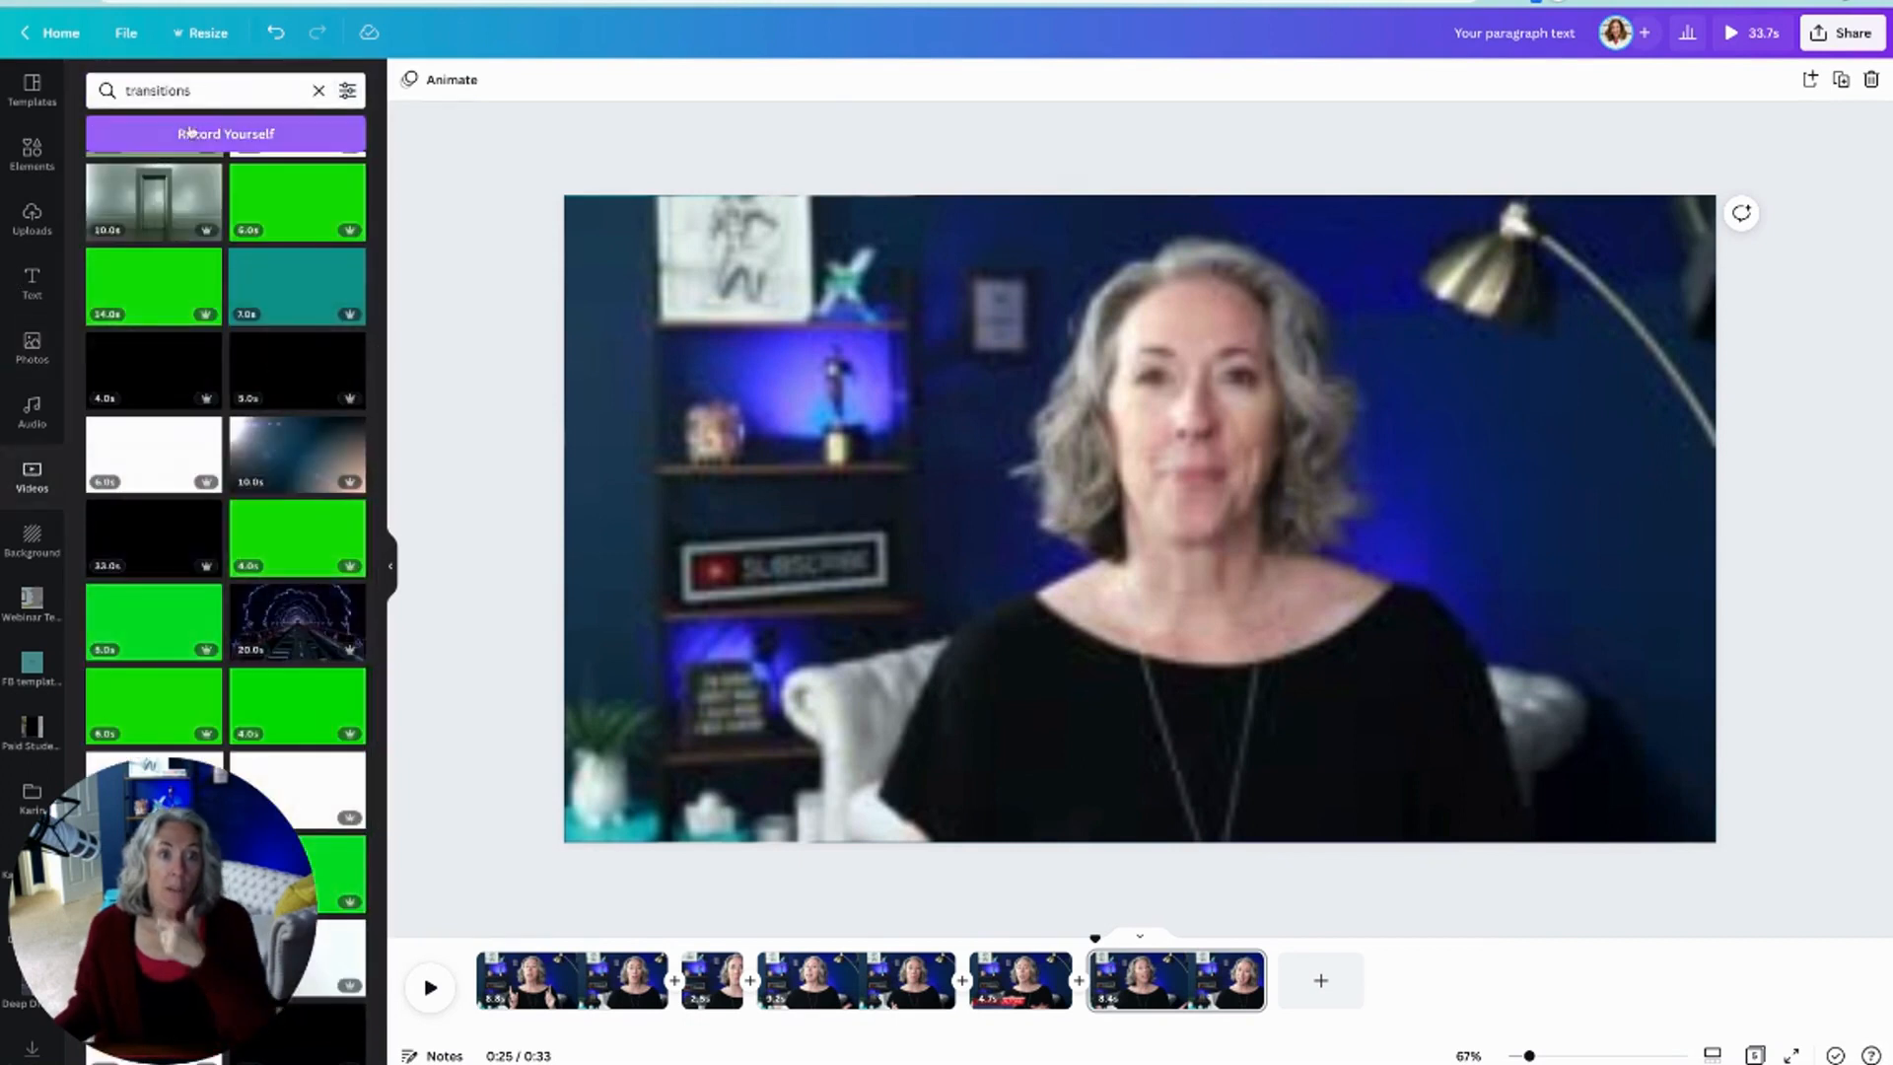
pyautogui.click(206, 90)
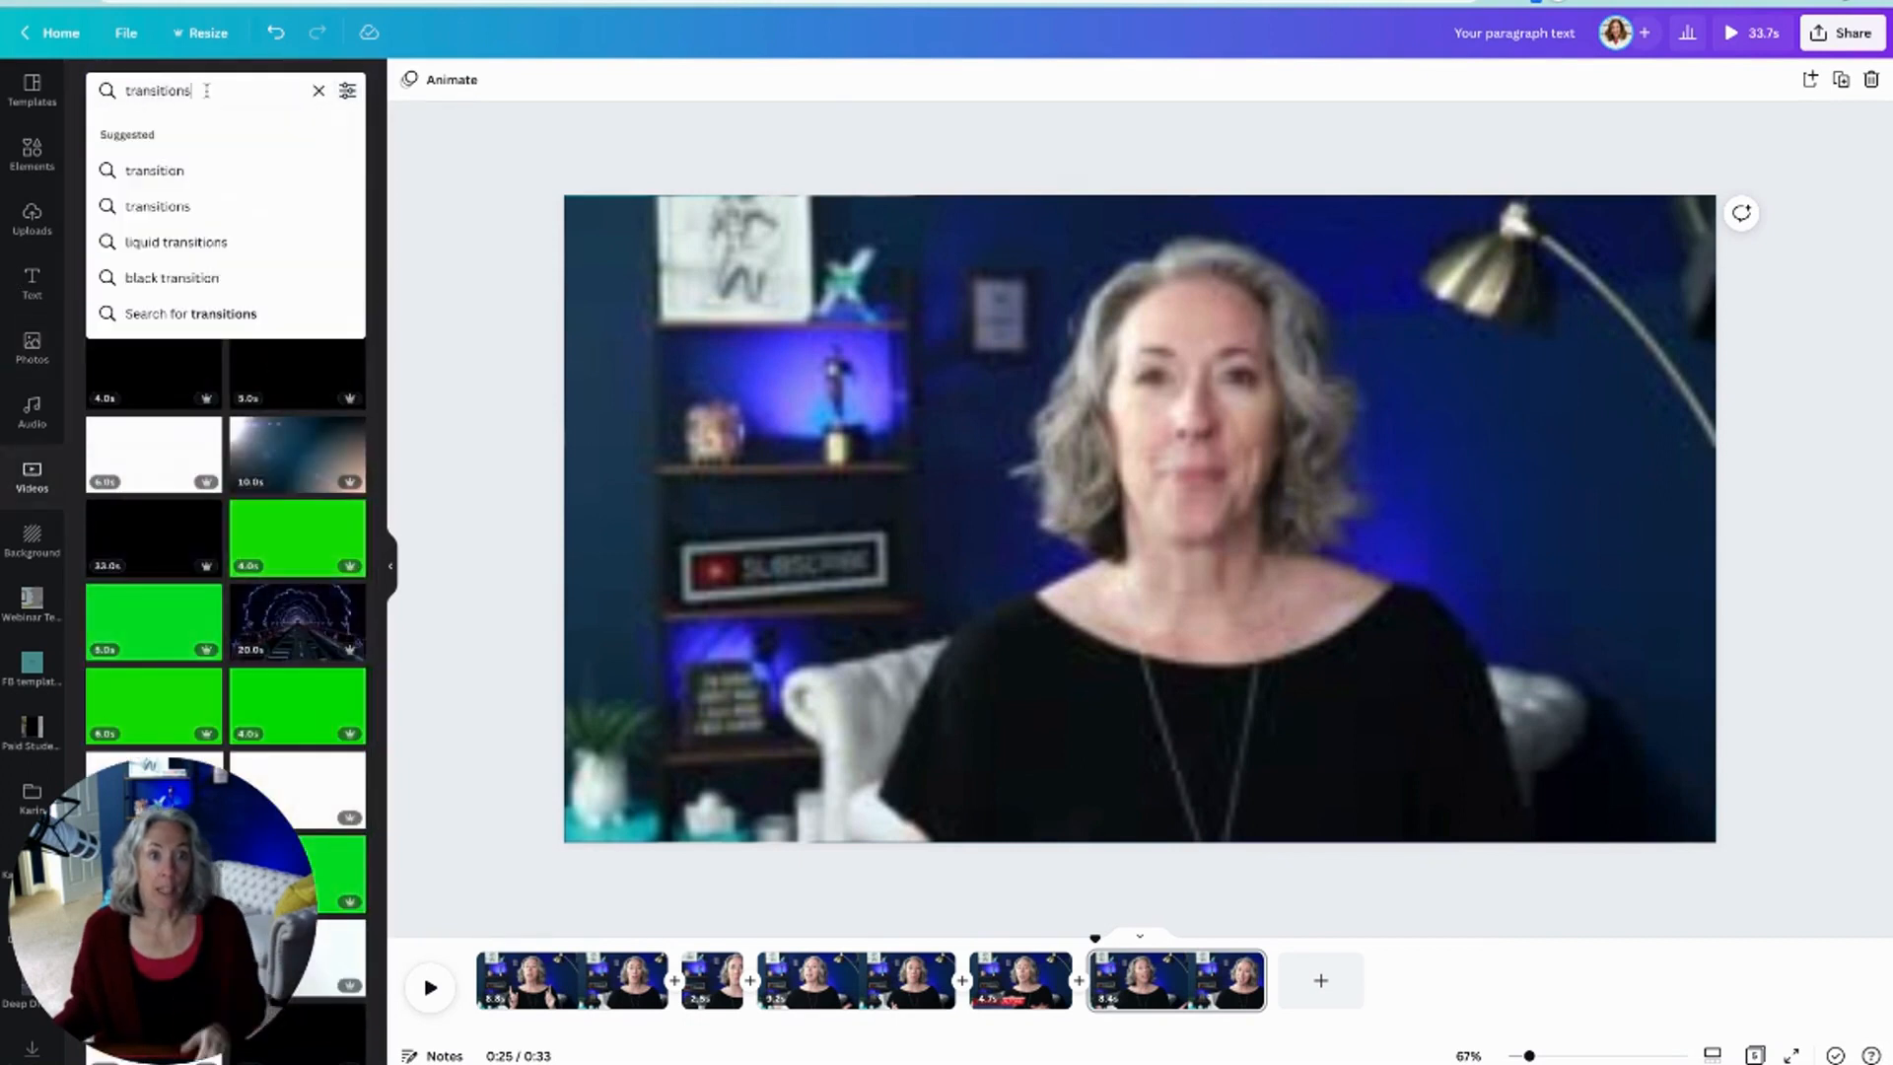
pyautogui.write('happy dance')
pyautogui.press('Return')
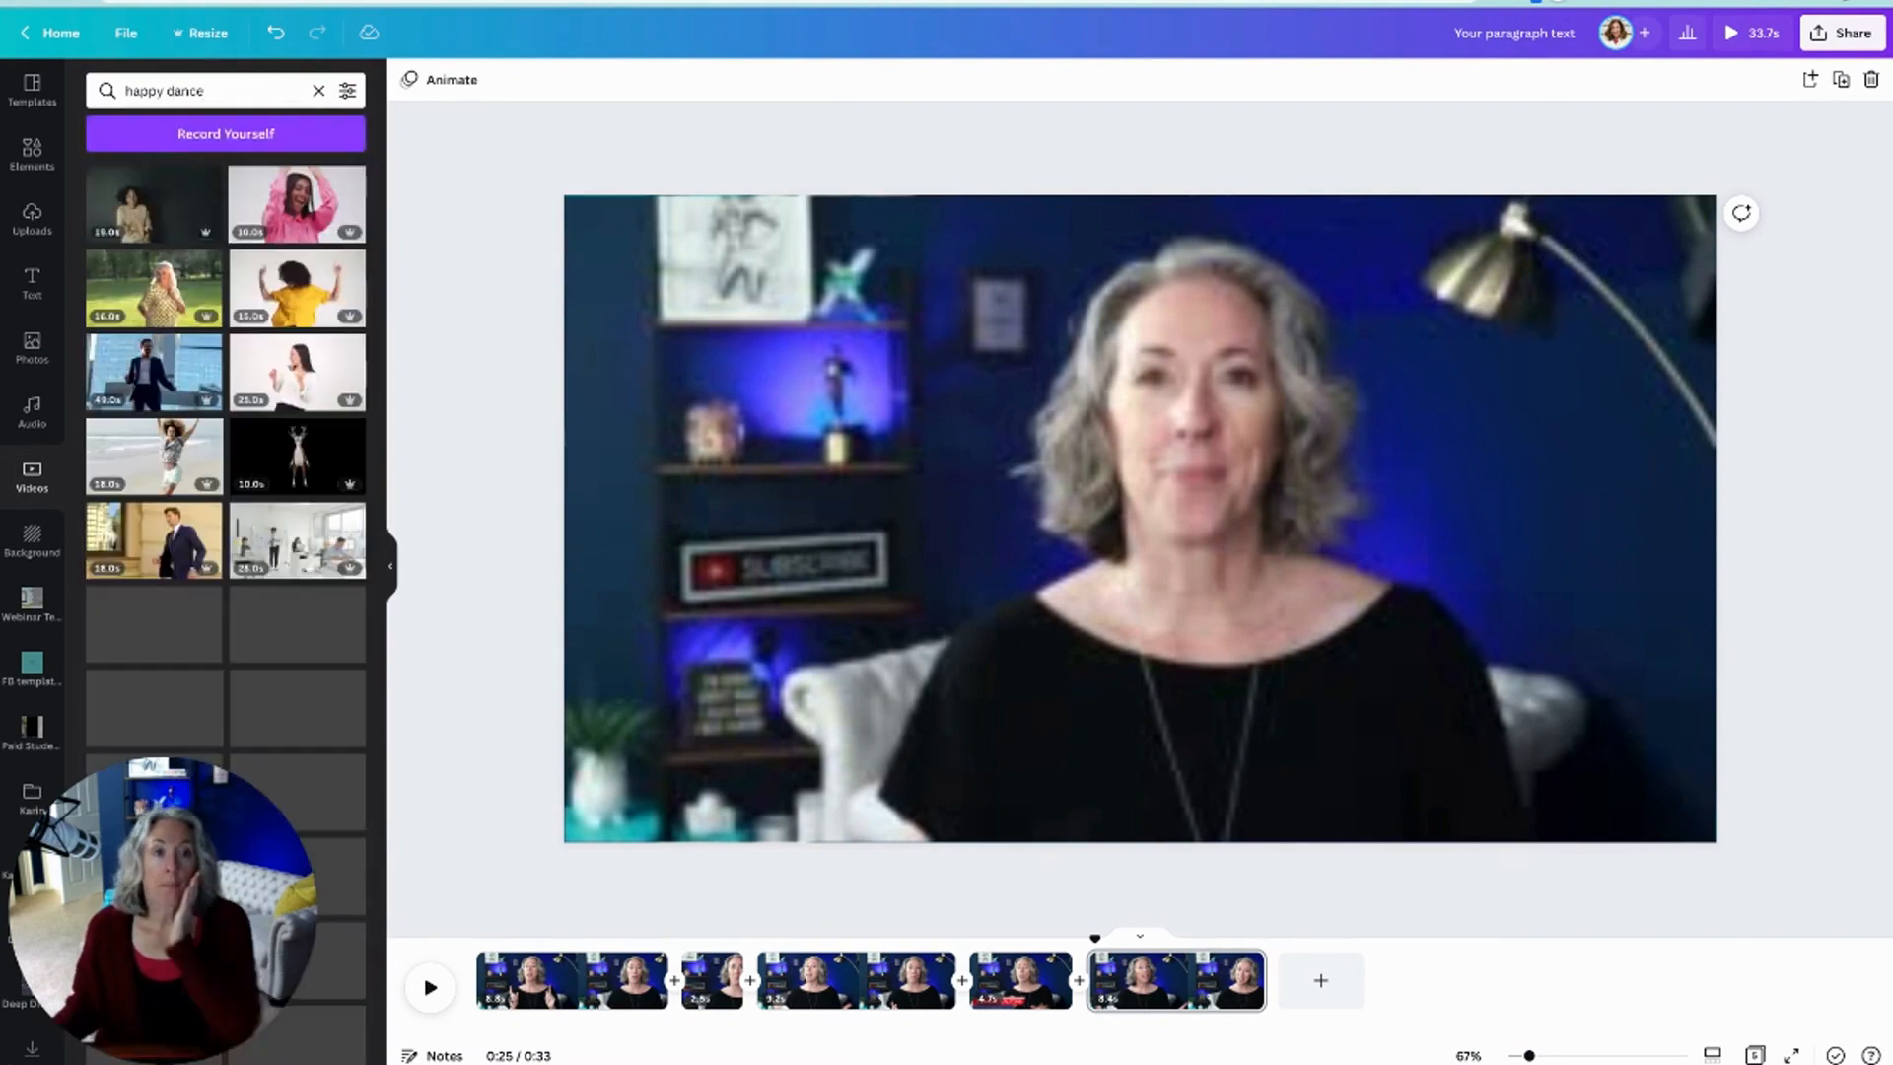
# Step: Try out the dark-background dancer clip and the pink-shirt dancer clip on the last segment, deleting each one again
pyautogui.click(143, 203)
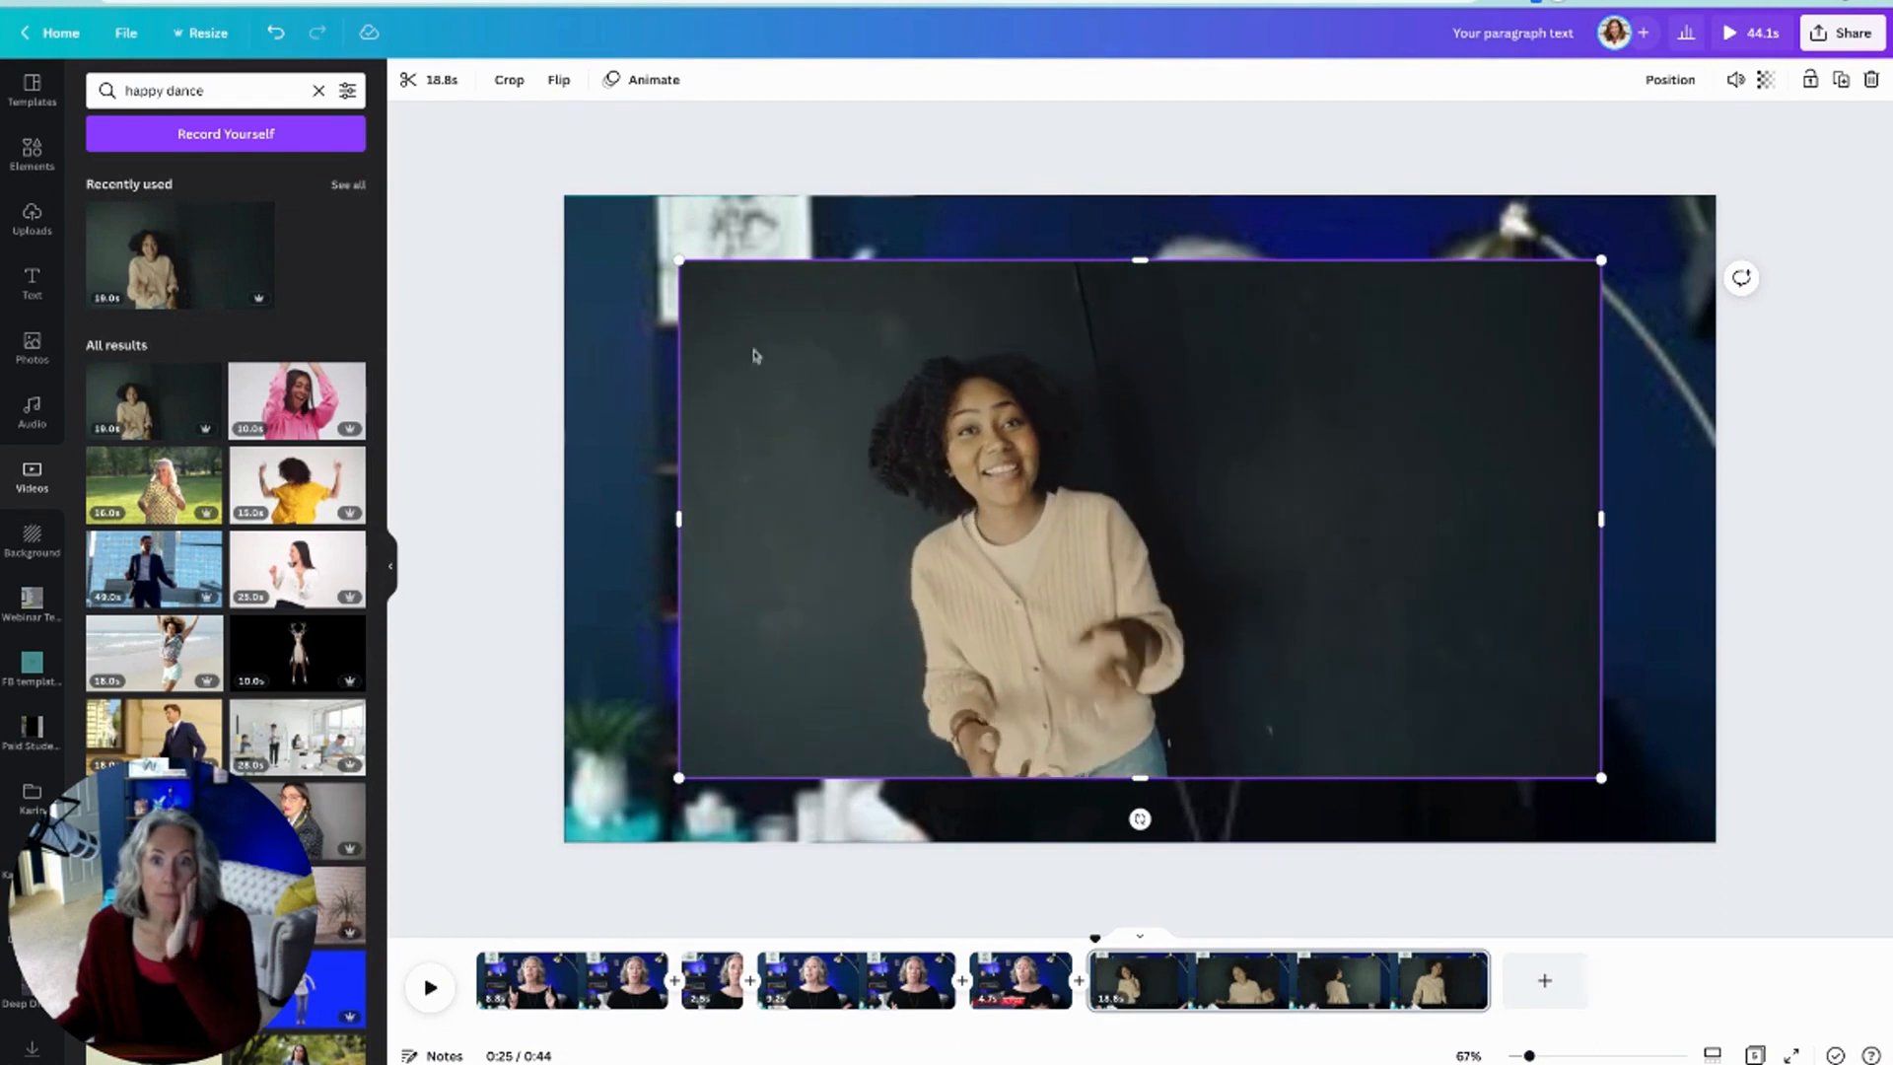
pyautogui.press('Delete')
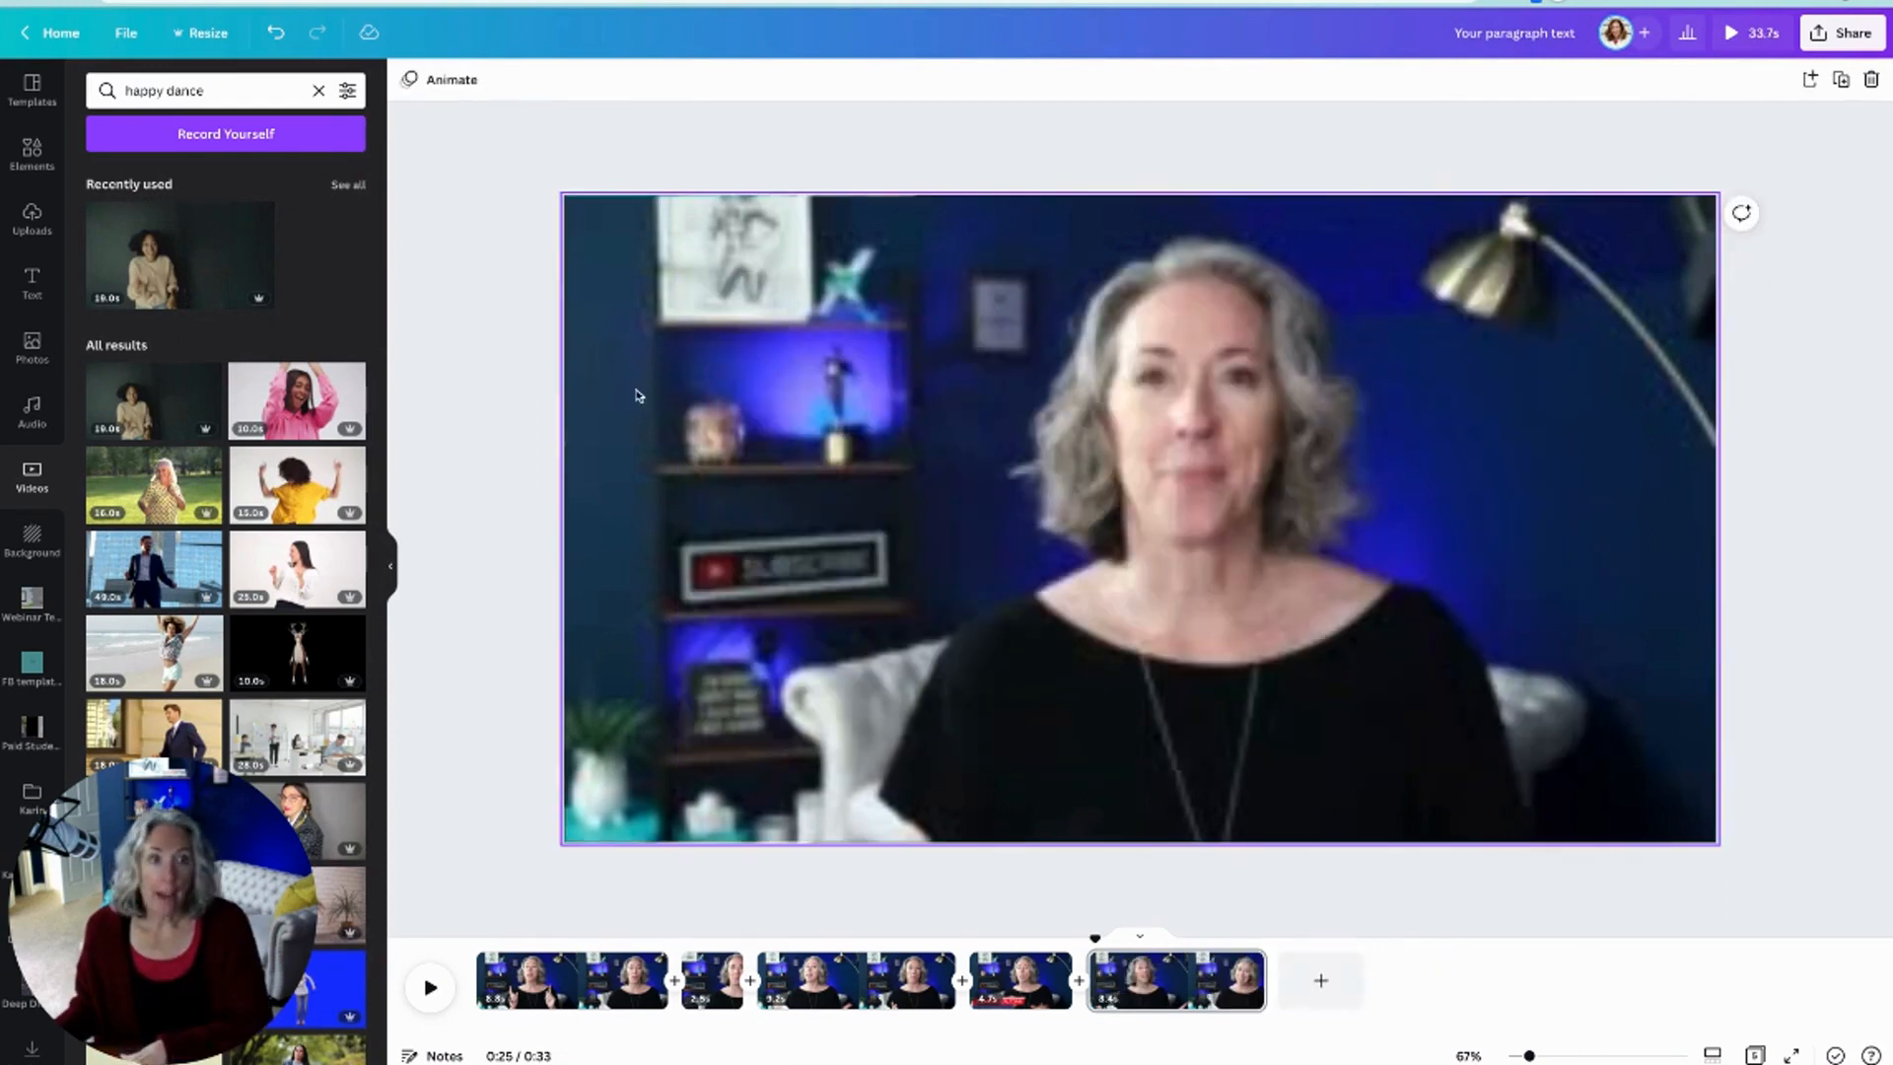
pyautogui.click(293, 404)
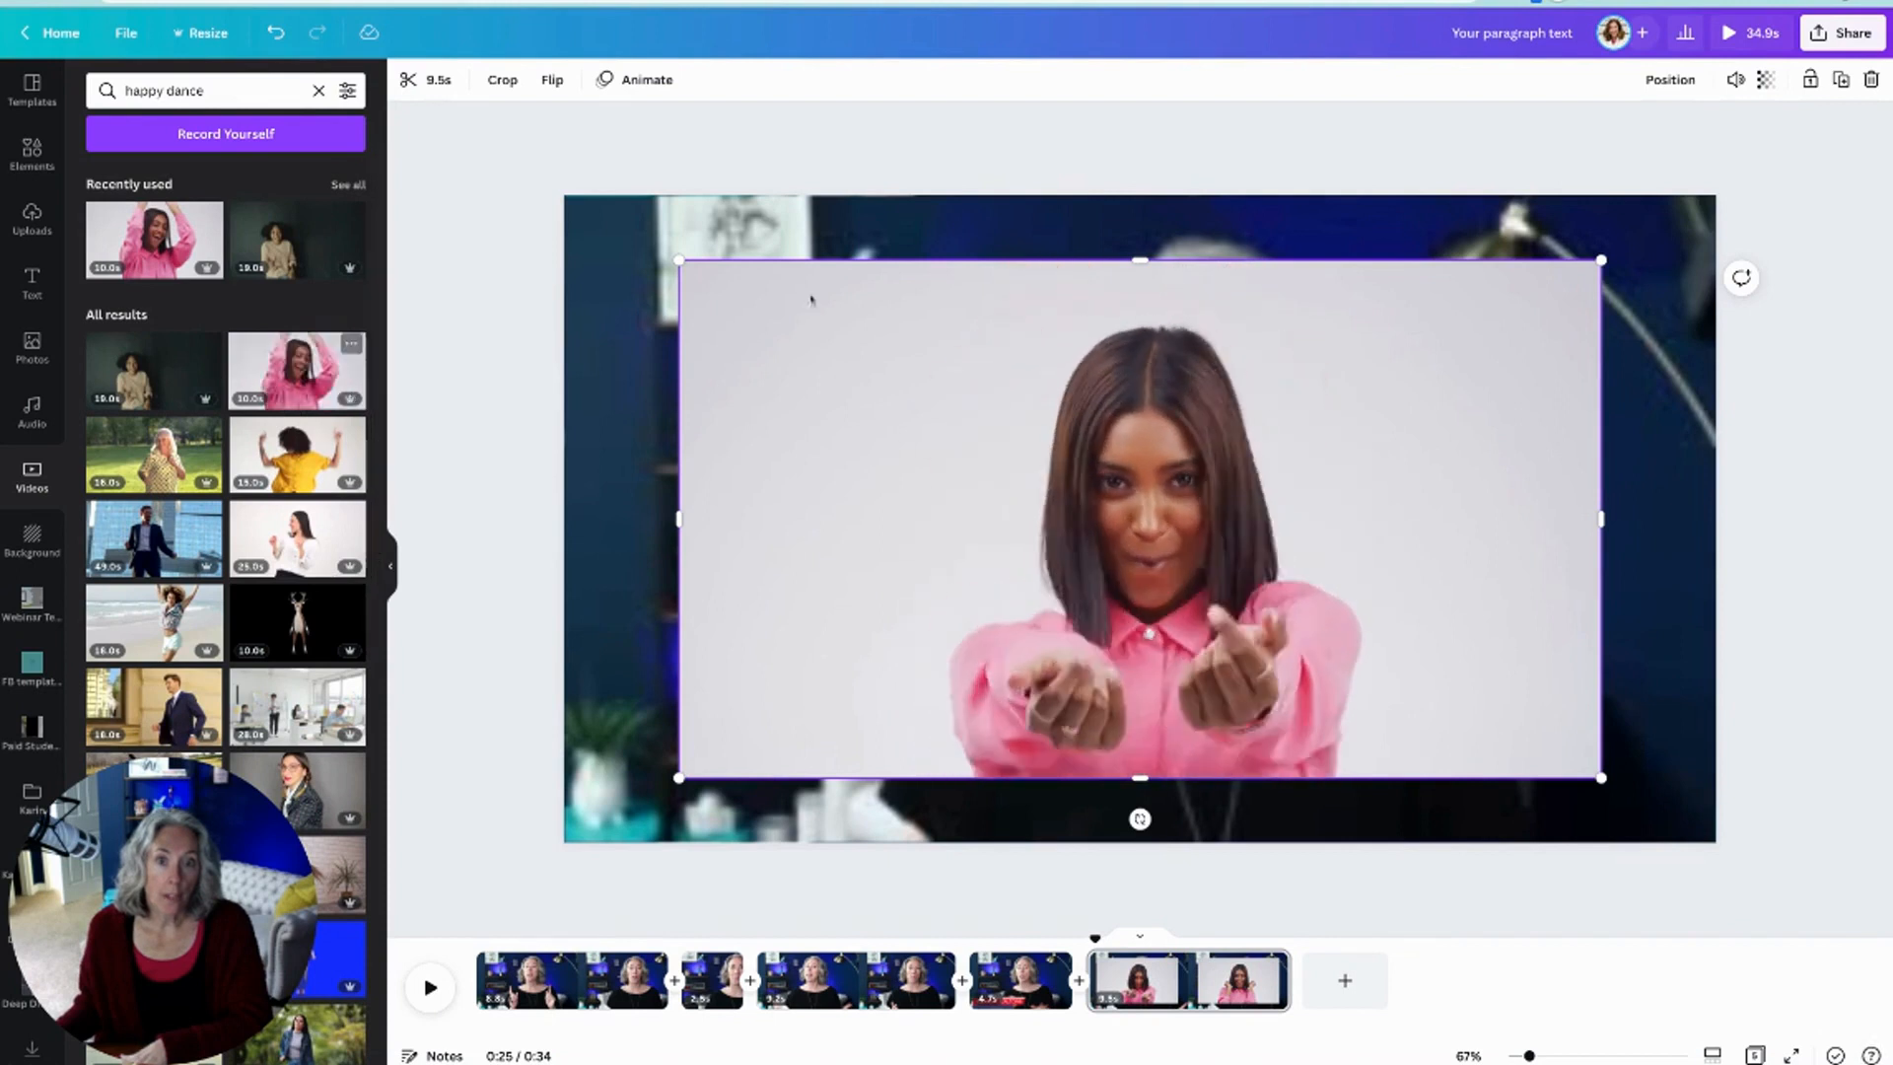
pyautogui.moveTo(834, 332)
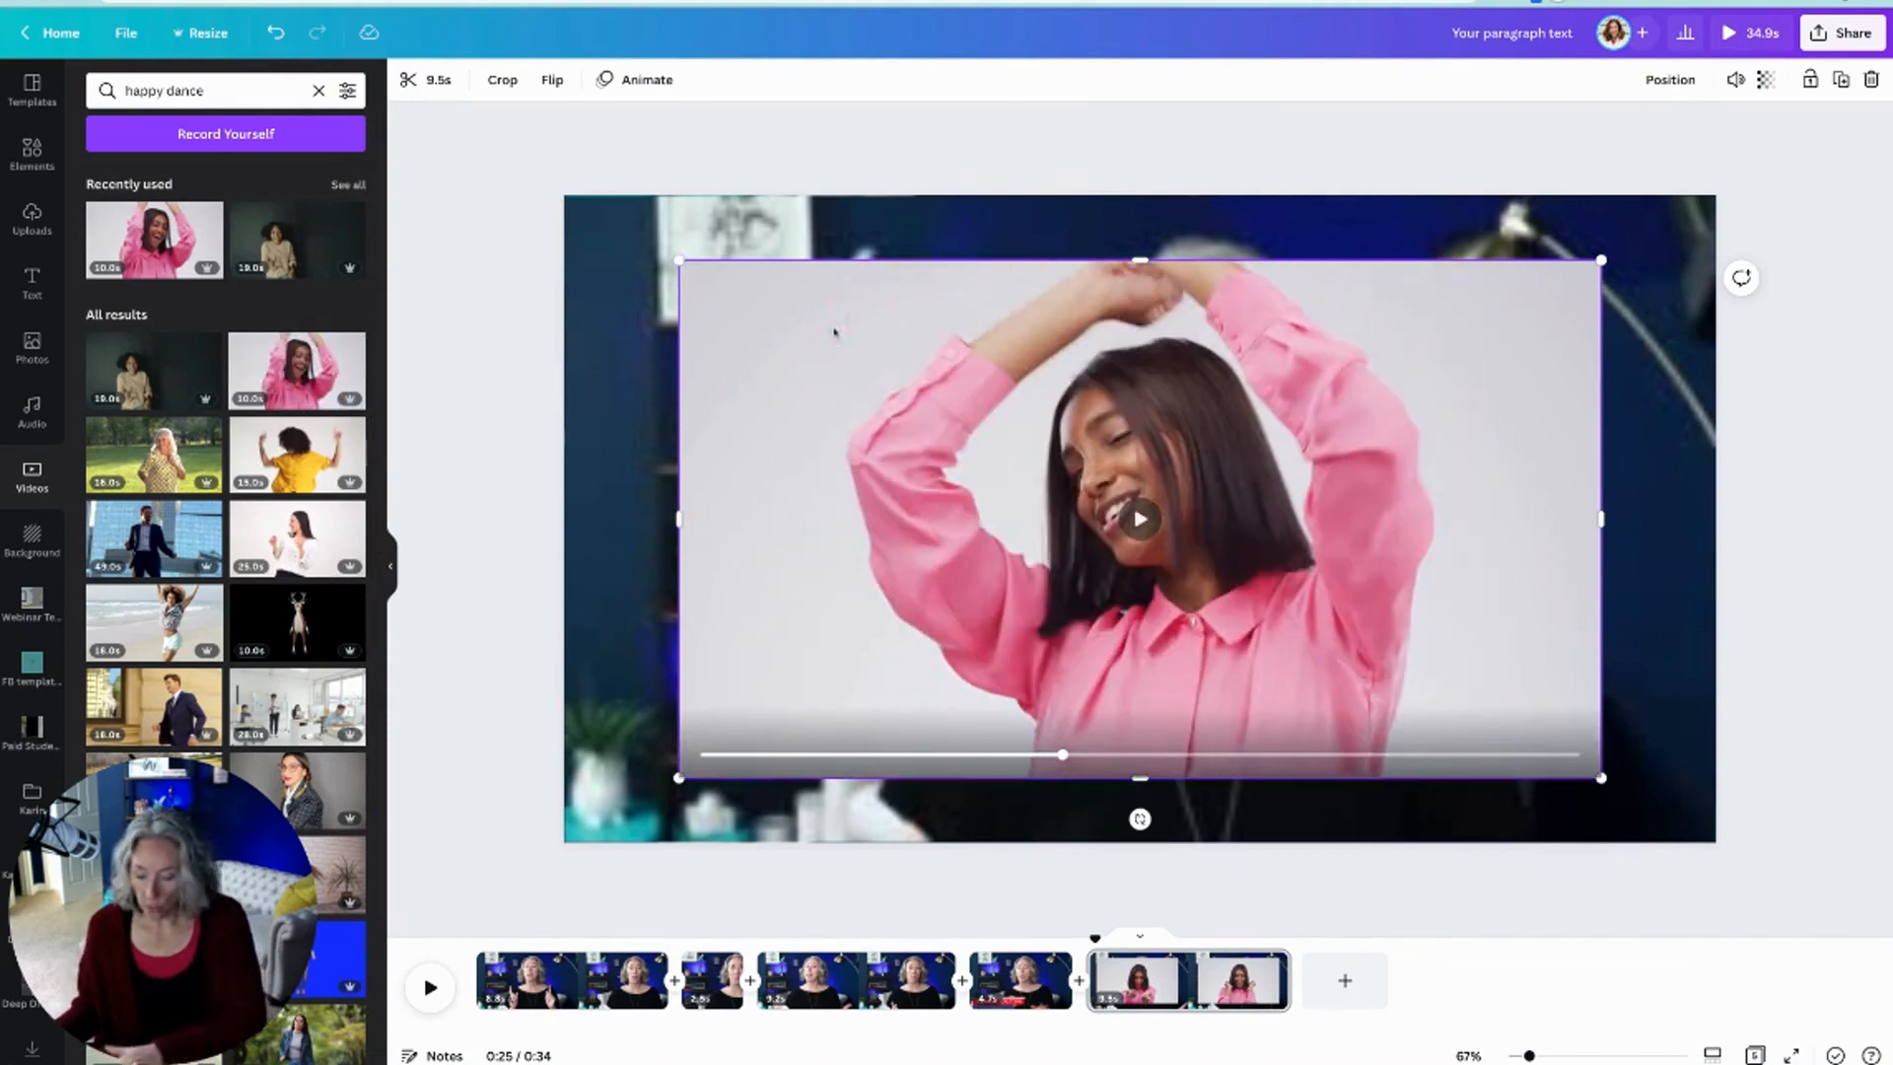
pyautogui.press('Delete')
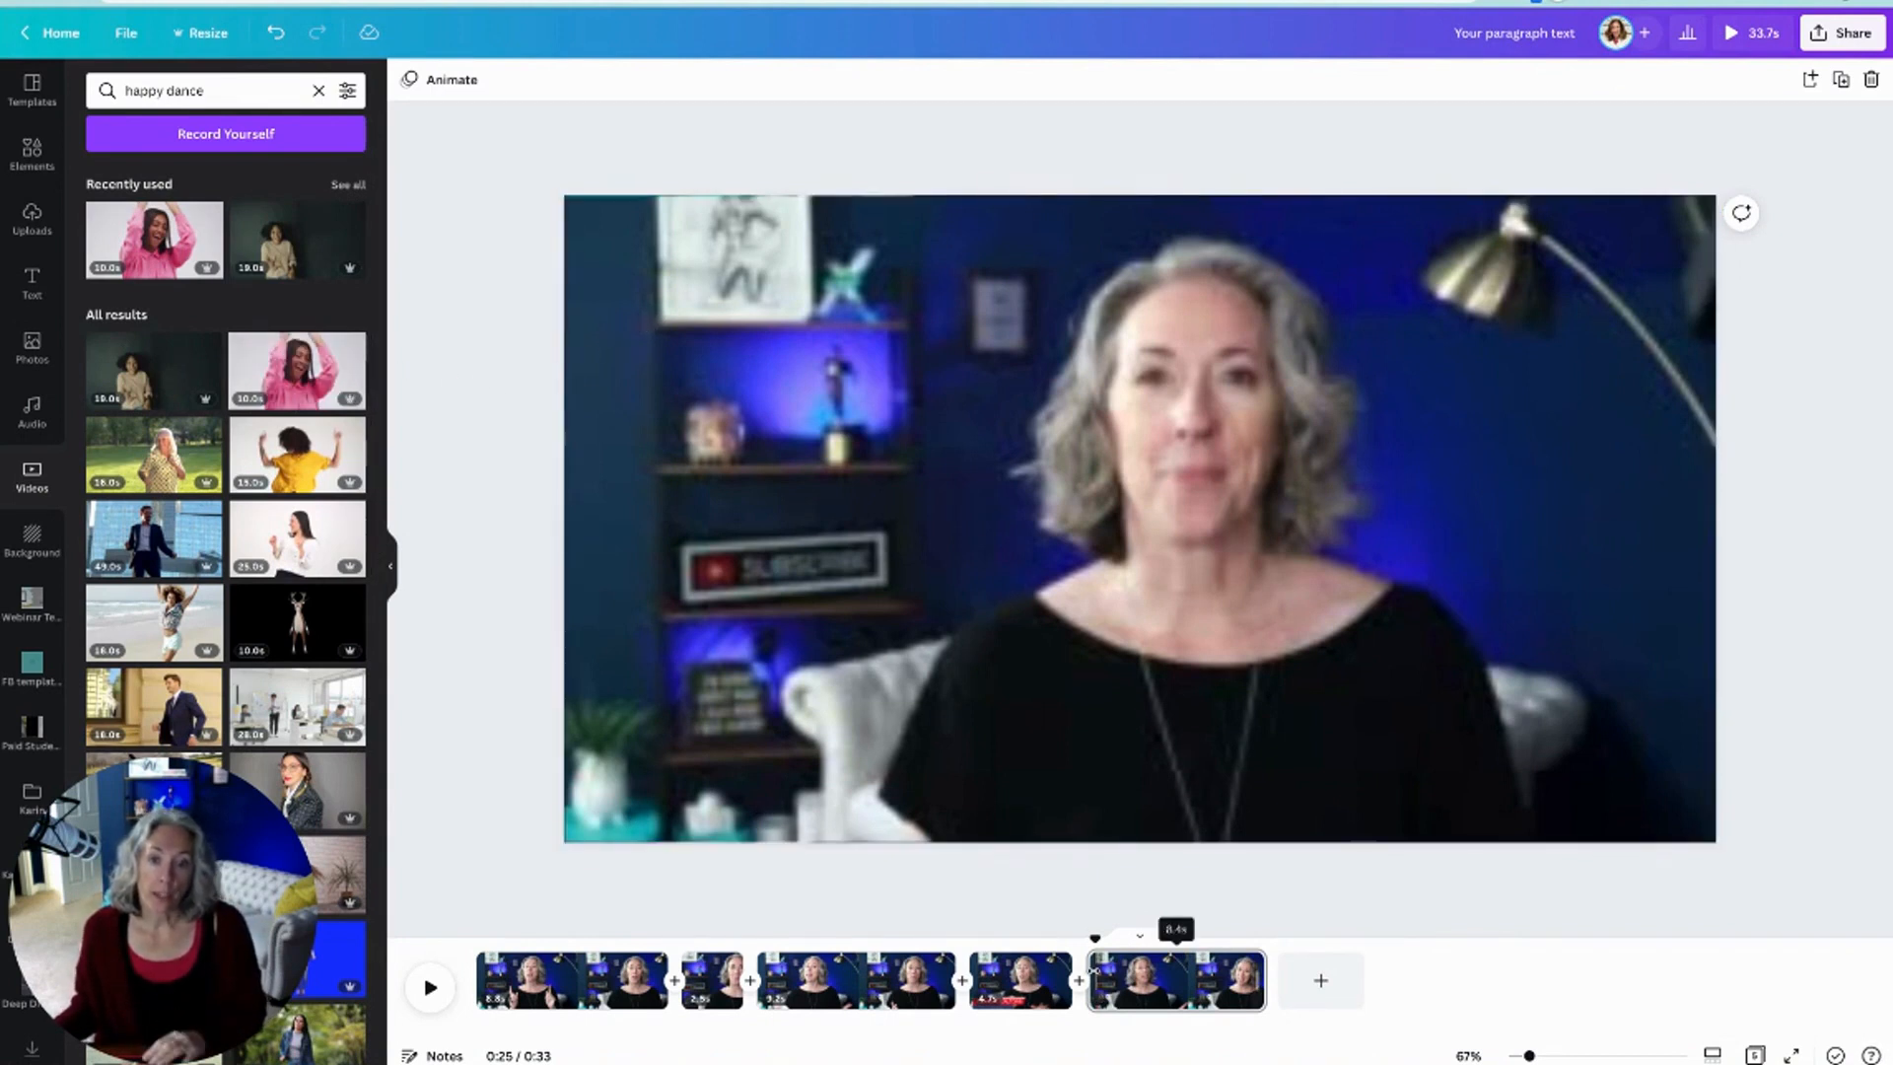
# Step: Try replacing the last segment's footage with the pink-shirt dancer clip, play it back from 0:24, and undo the replacement
pyautogui.click(1094, 971)
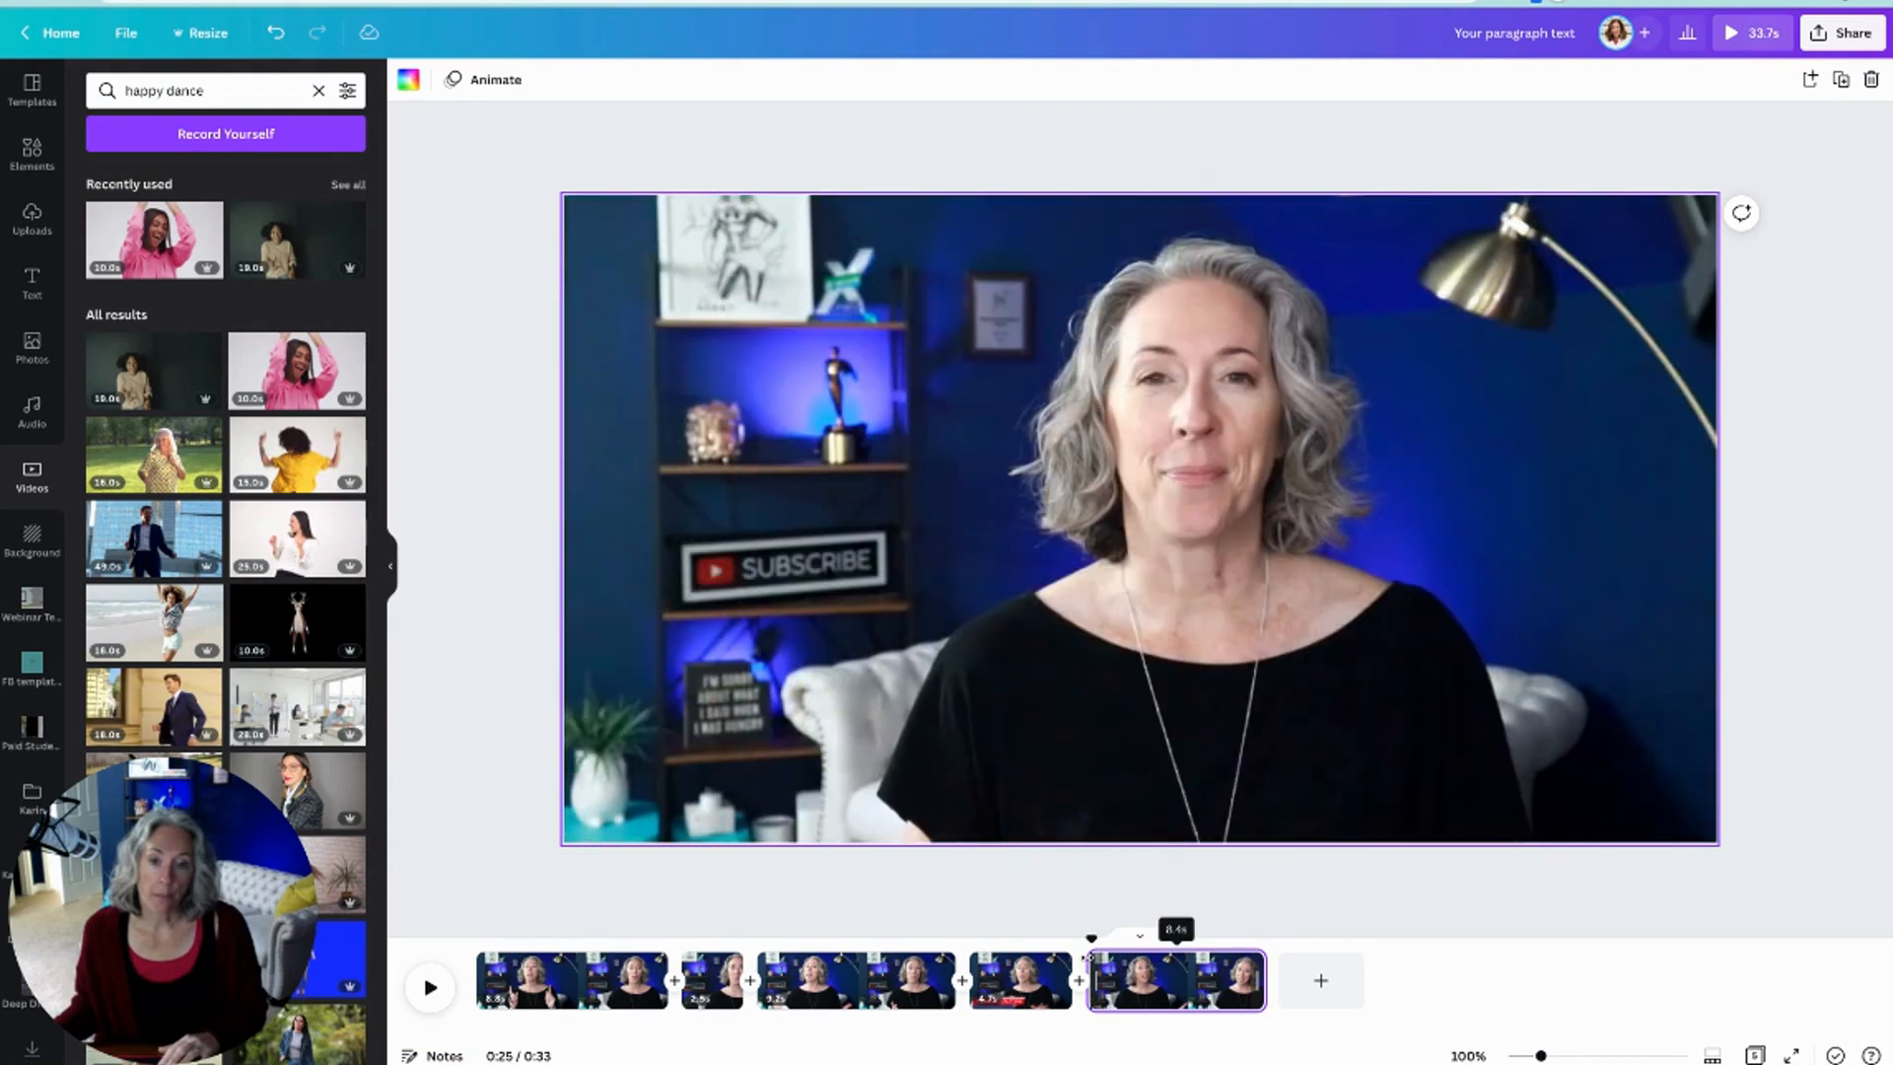
pyautogui.click(283, 367)
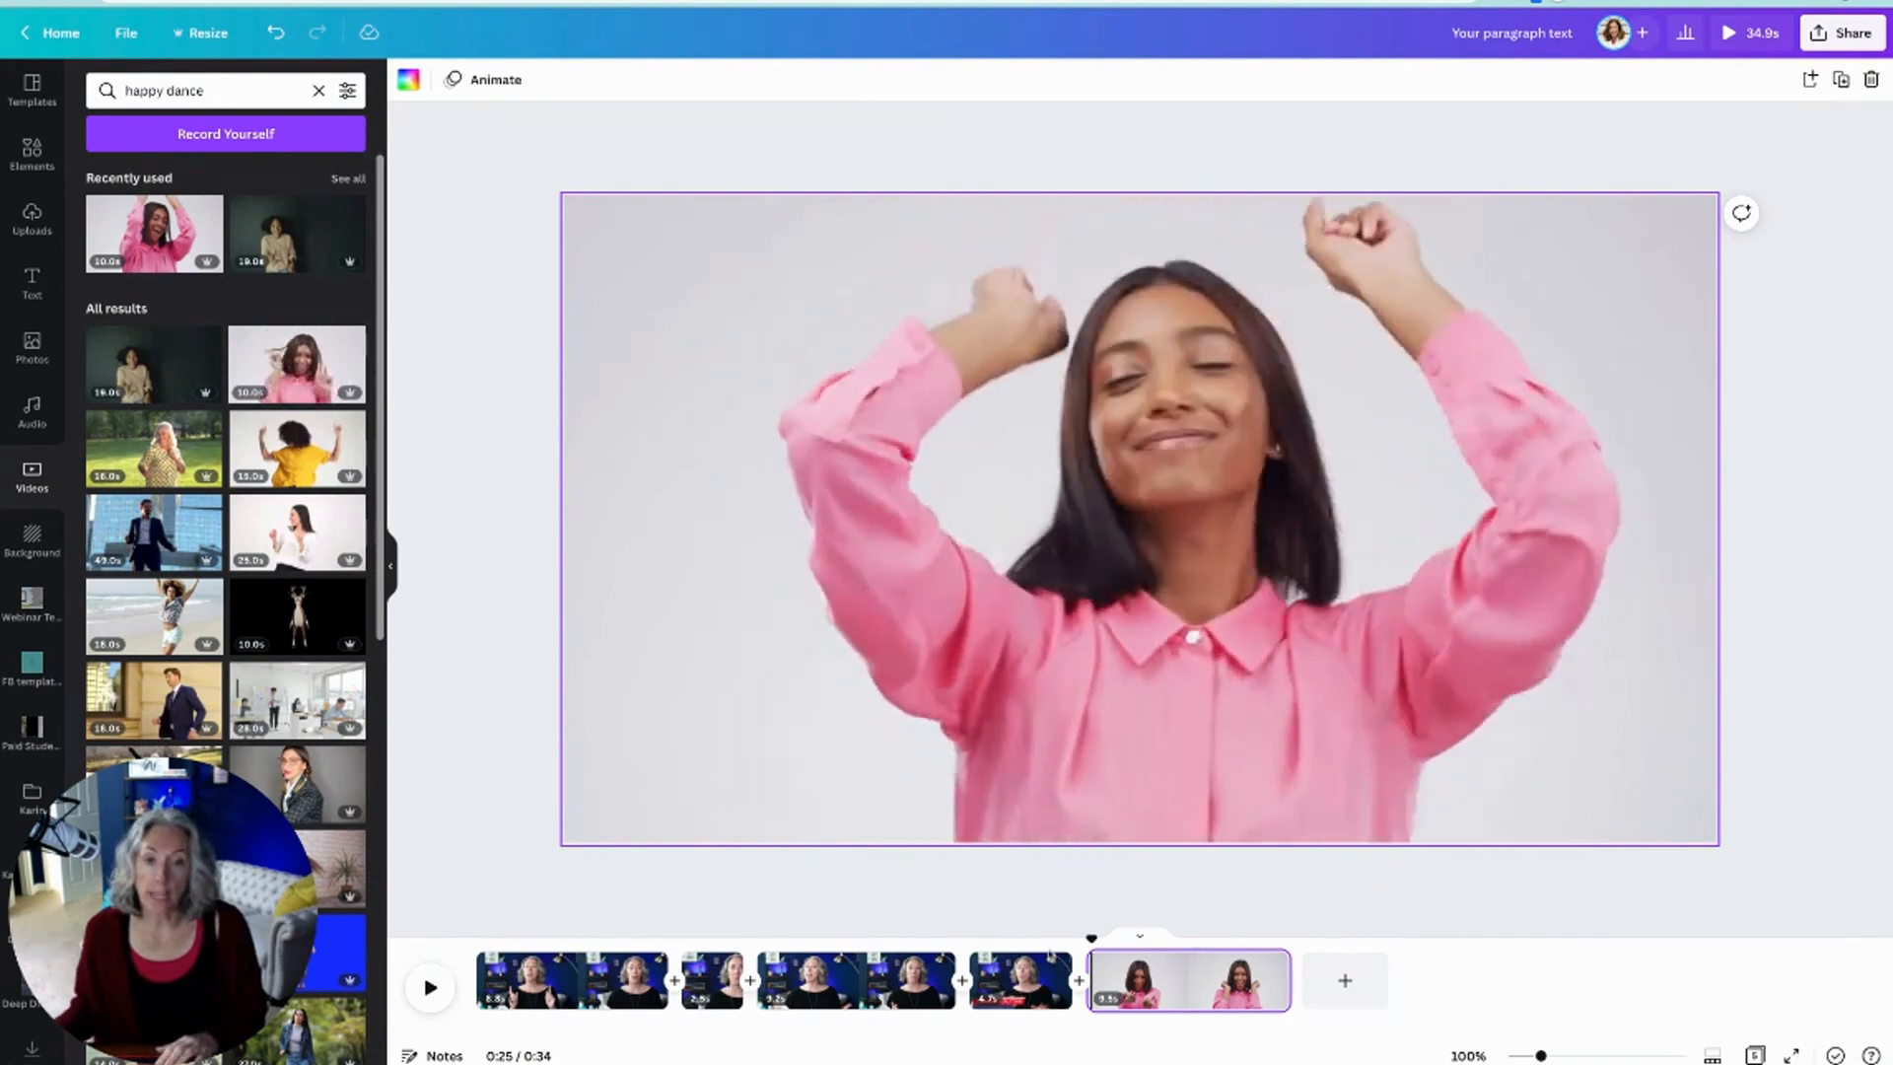
pyautogui.click(1047, 976)
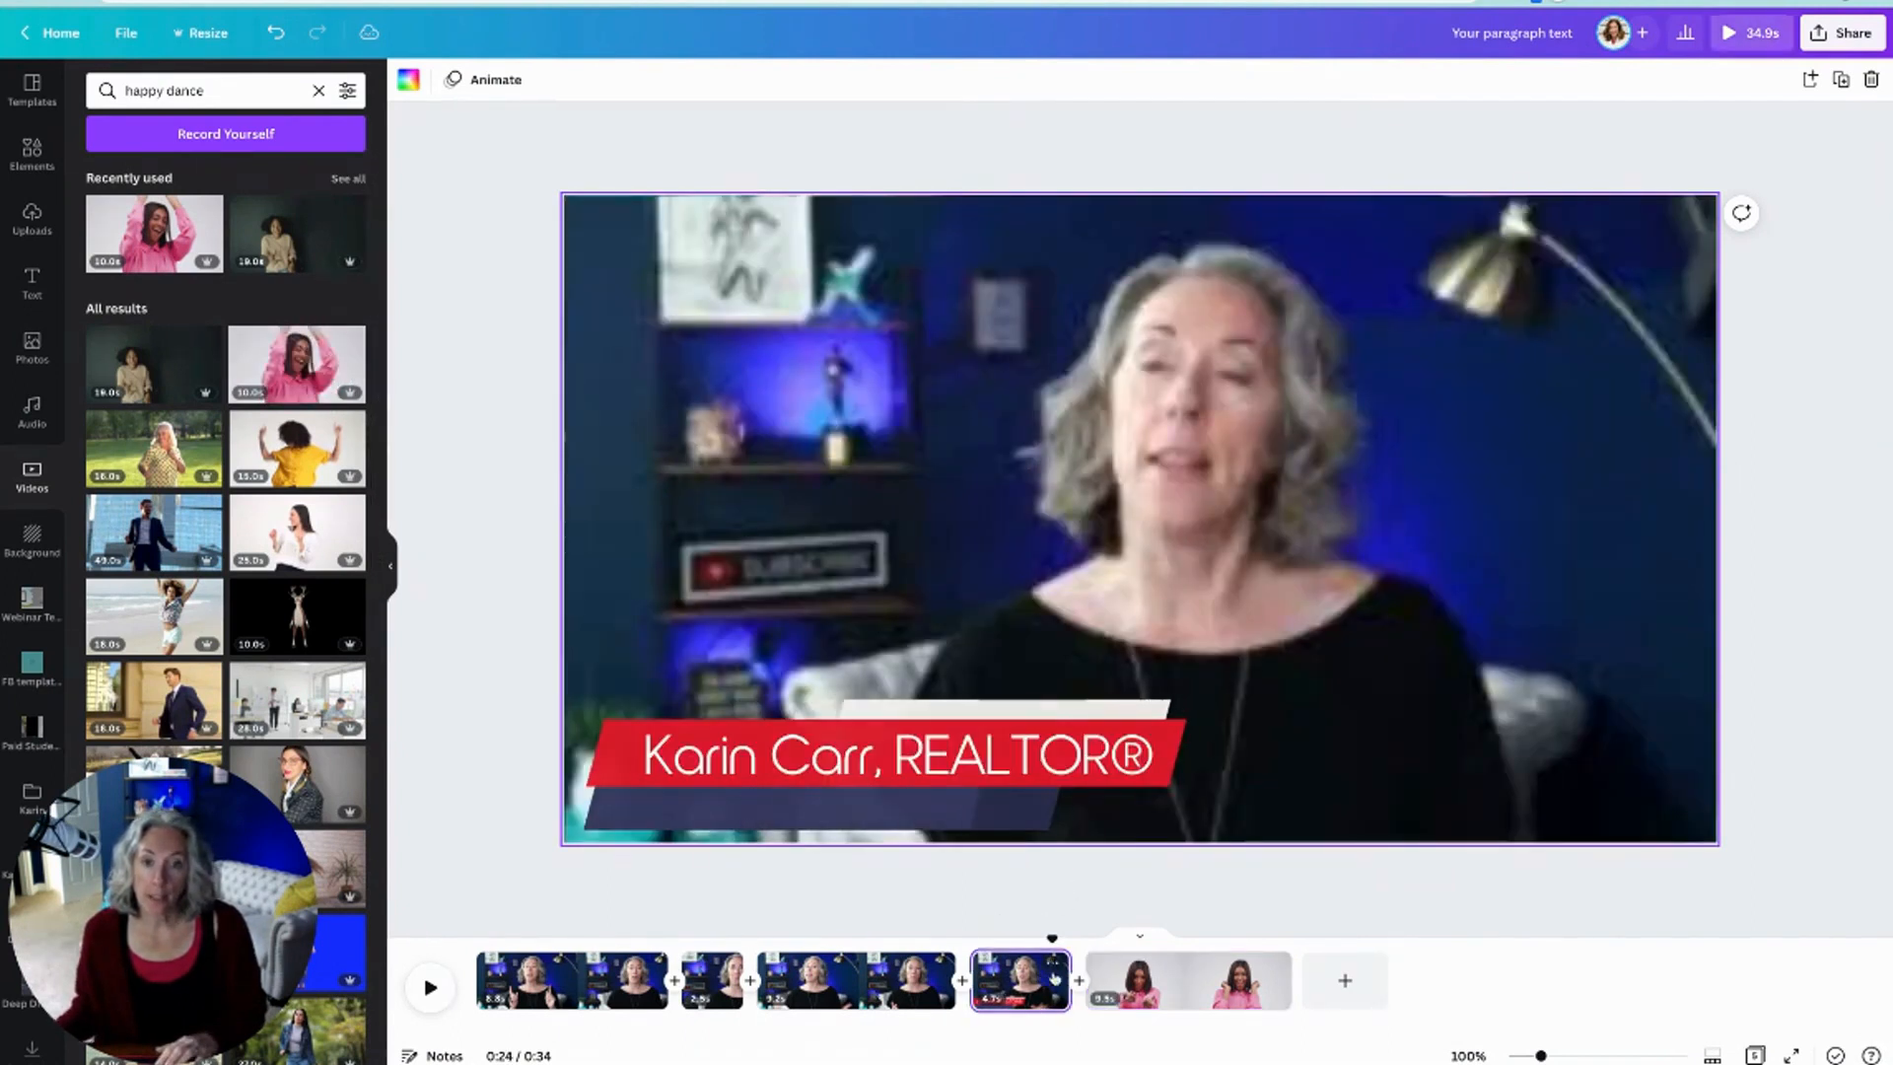
pyautogui.press('space')
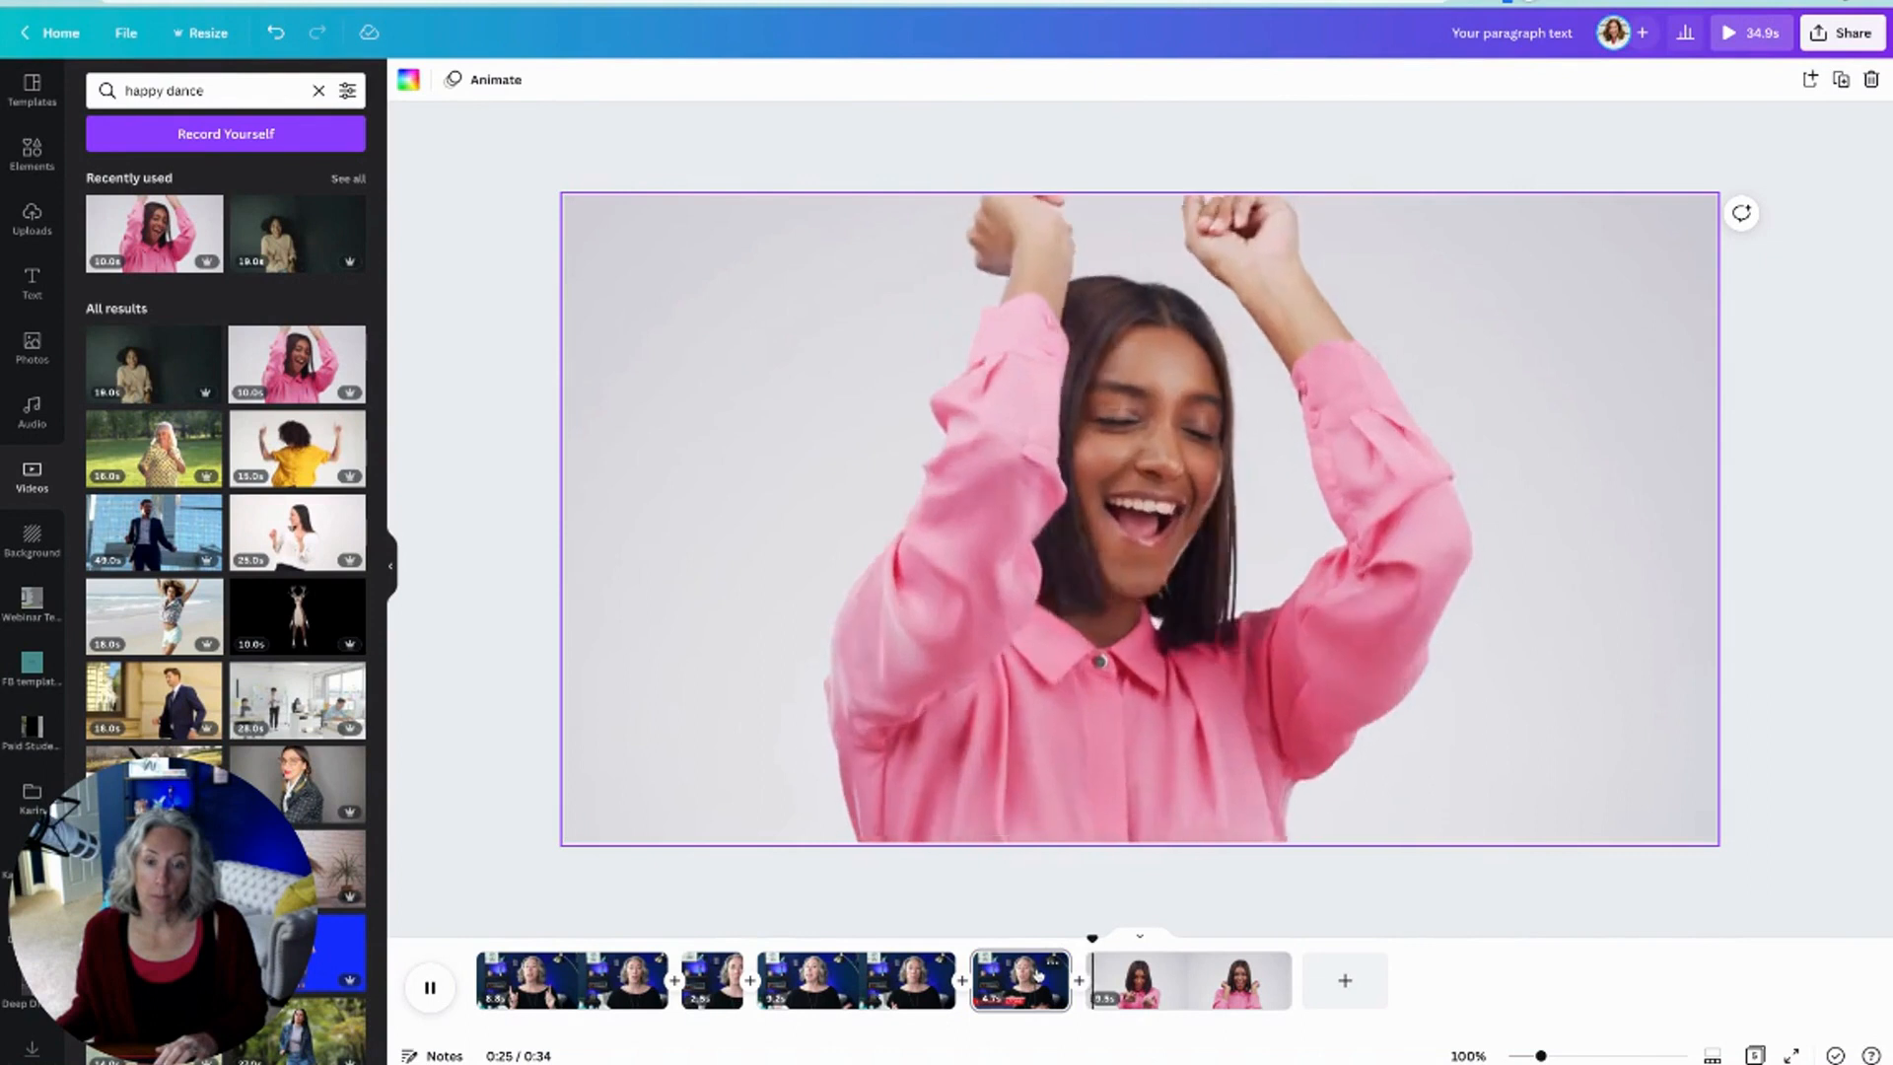
pyautogui.click(1052, 793)
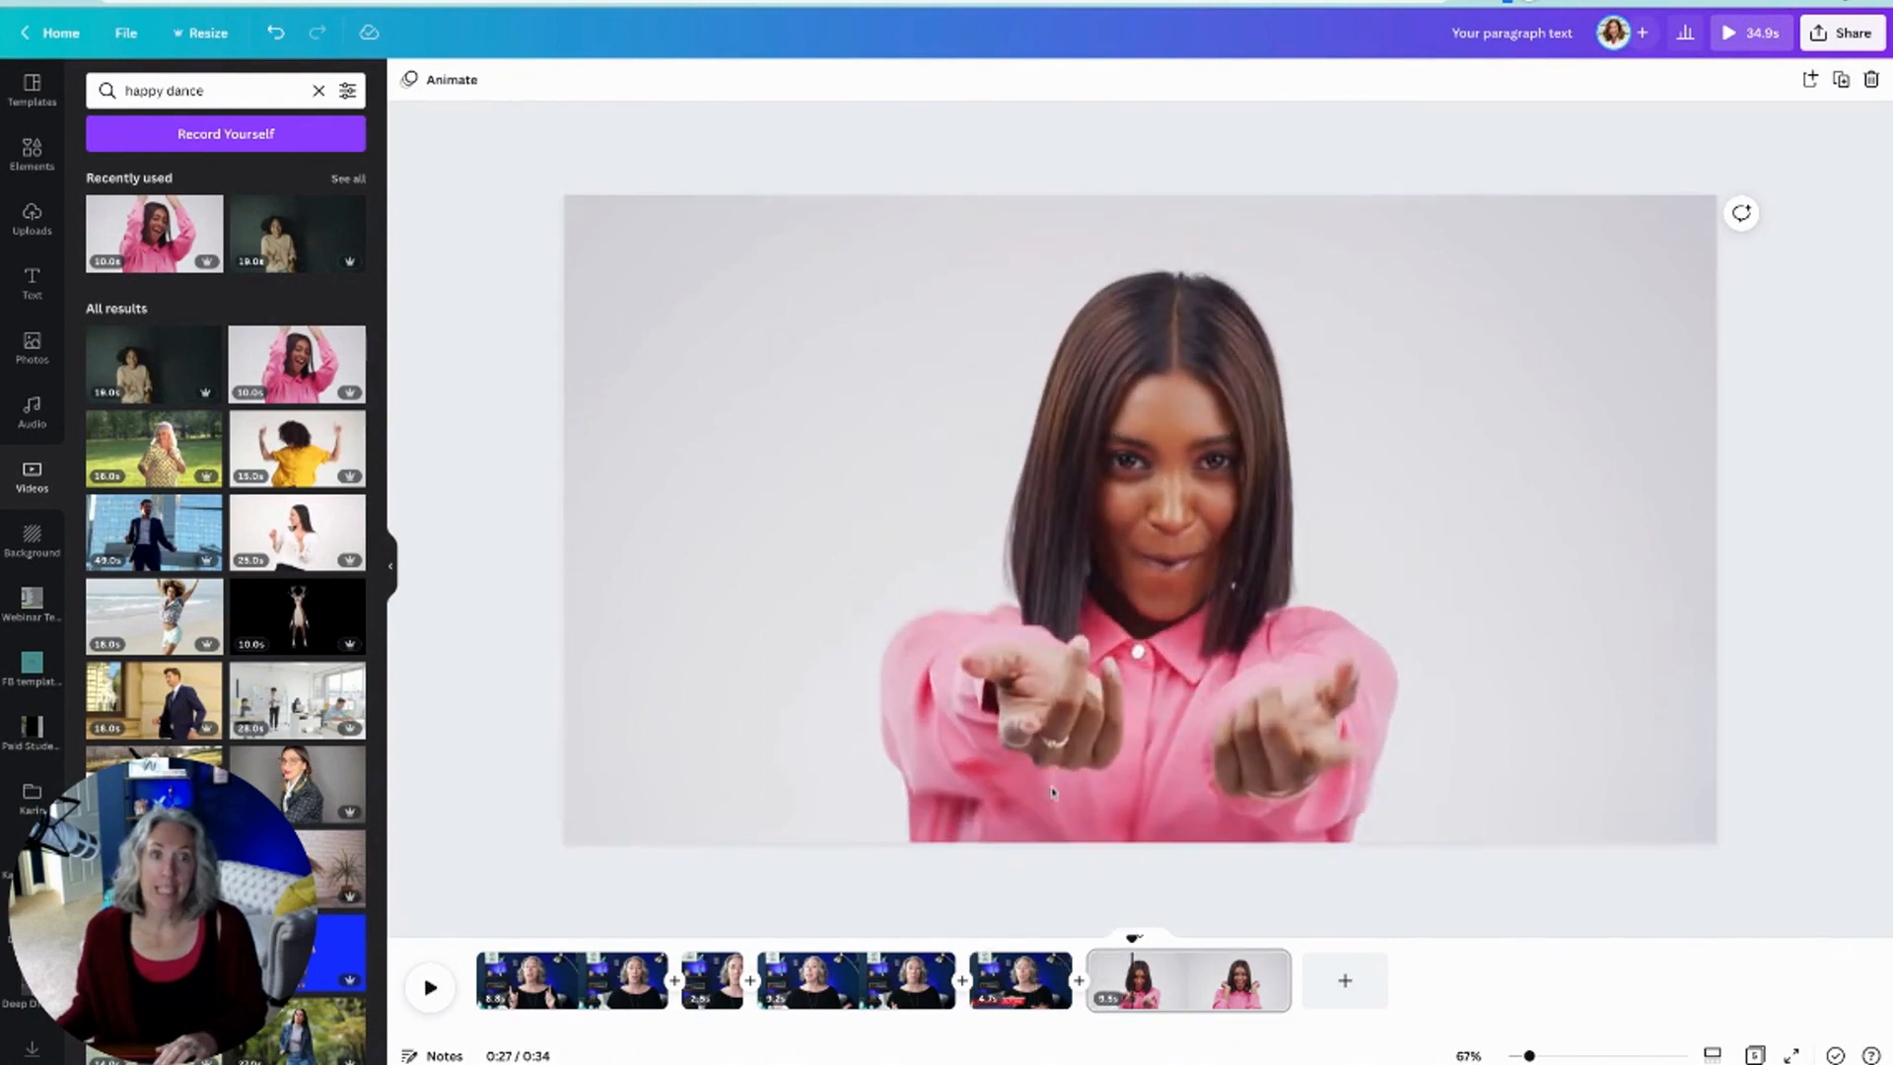
pyautogui.click(275, 35)
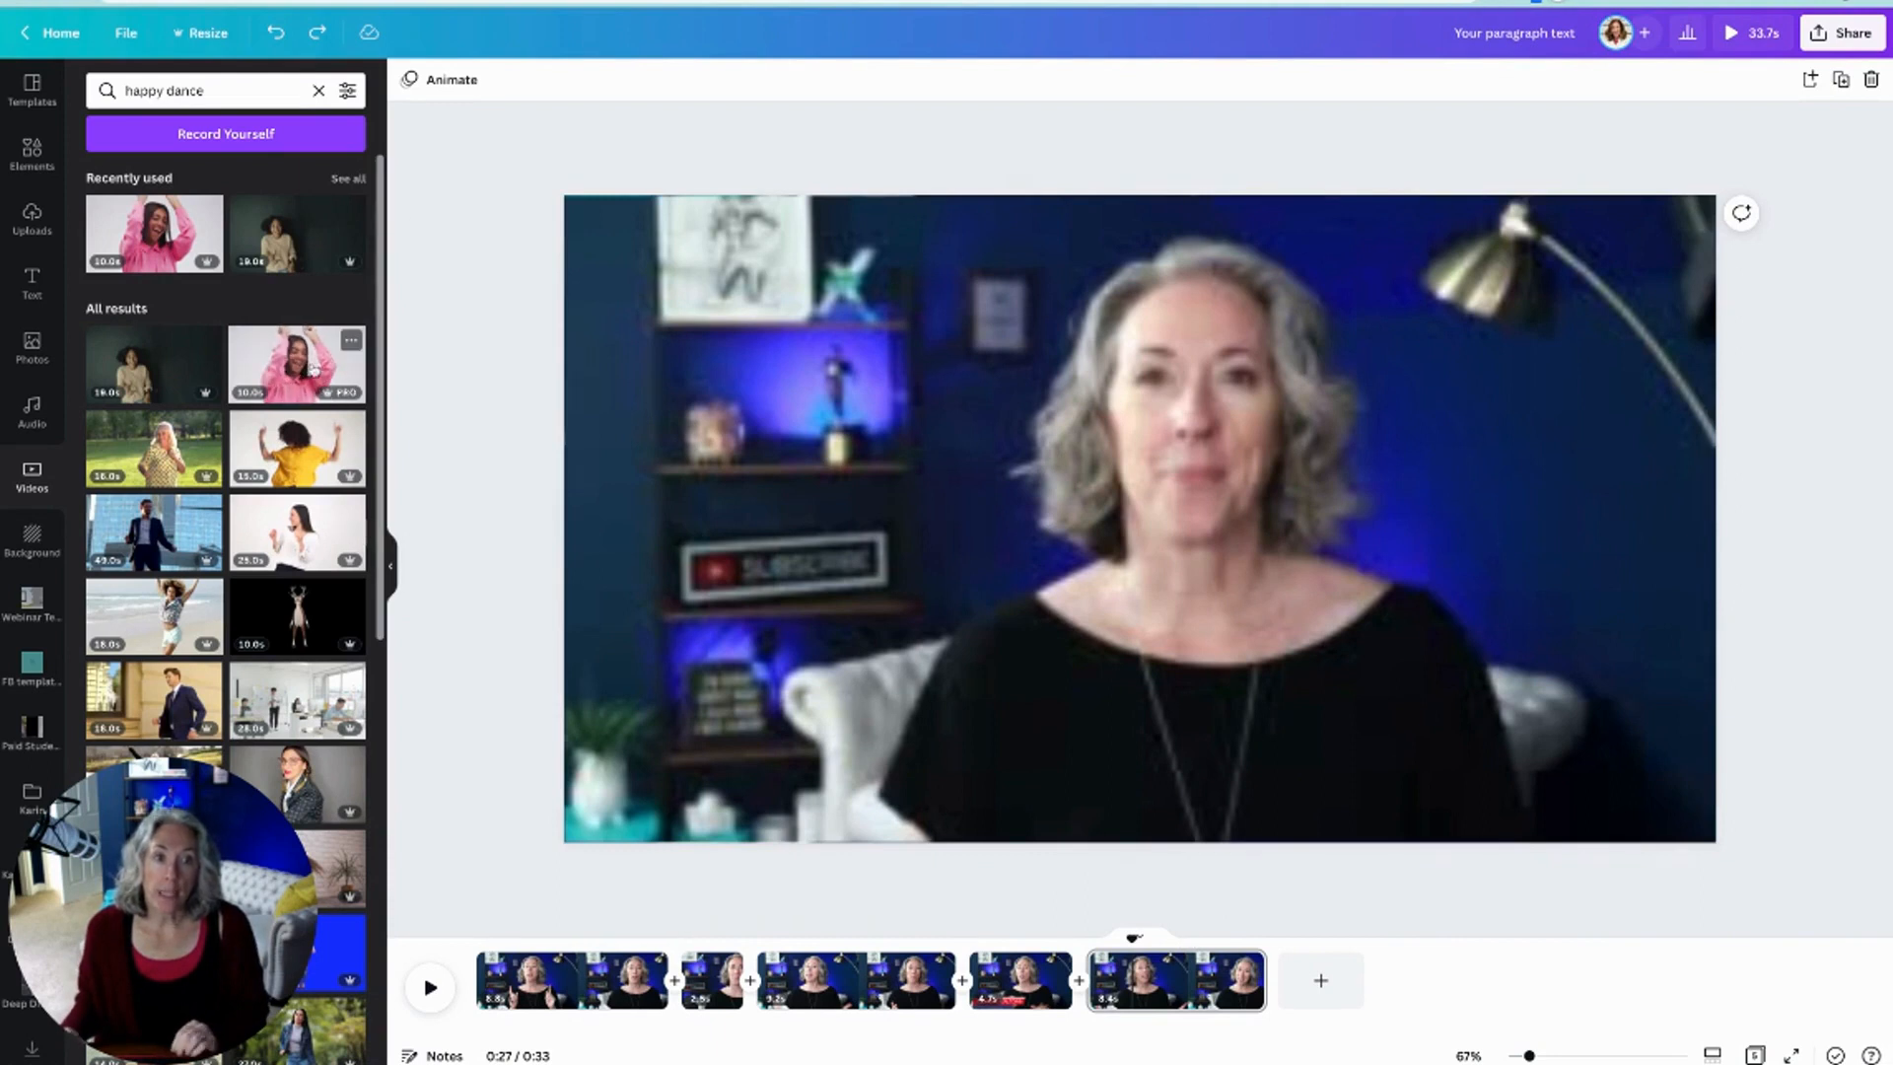
# Step: Add the pink-shirt dancer clip over the last segment and enlarge it to nearly fill the frame
pyautogui.click(307, 369)
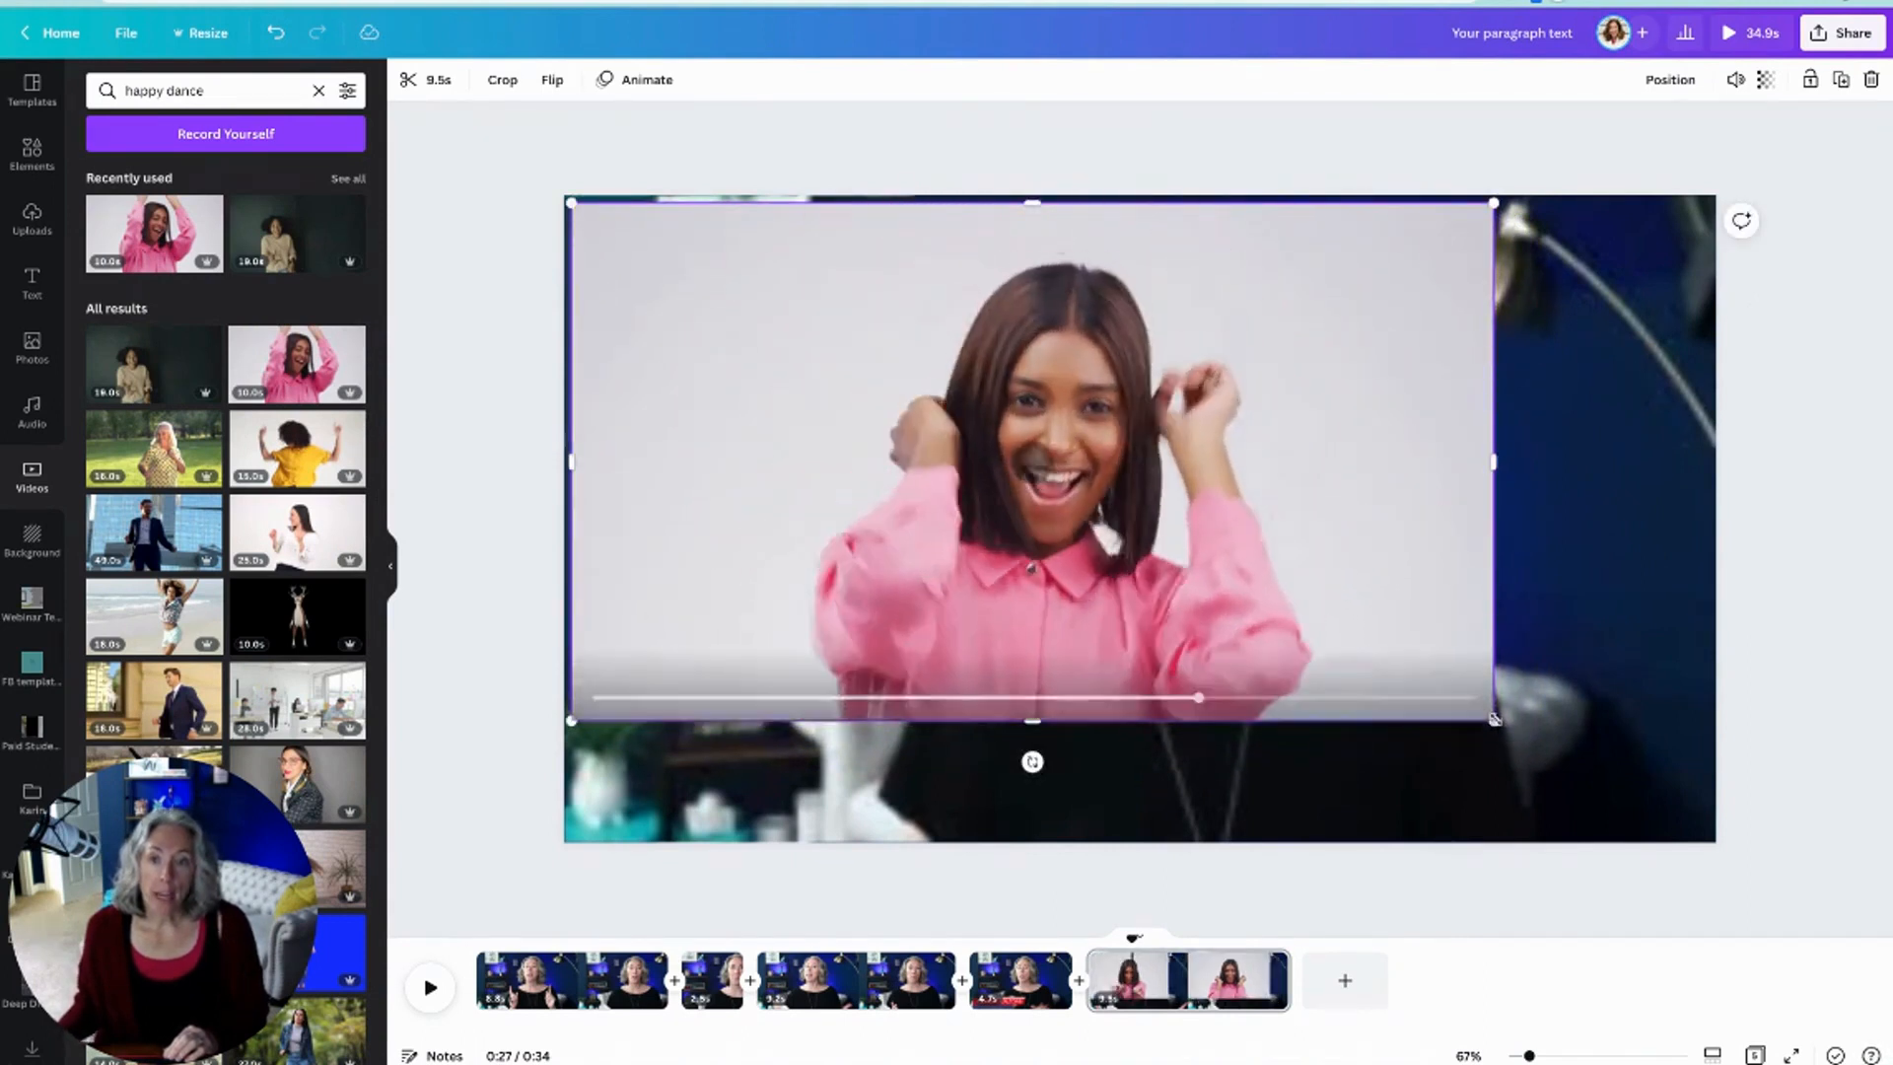
pyautogui.moveTo(1494, 721); pyautogui.dragTo(1705, 840)
pyautogui.moveTo(1607, 776); pyautogui.dragTo(1607, 776)
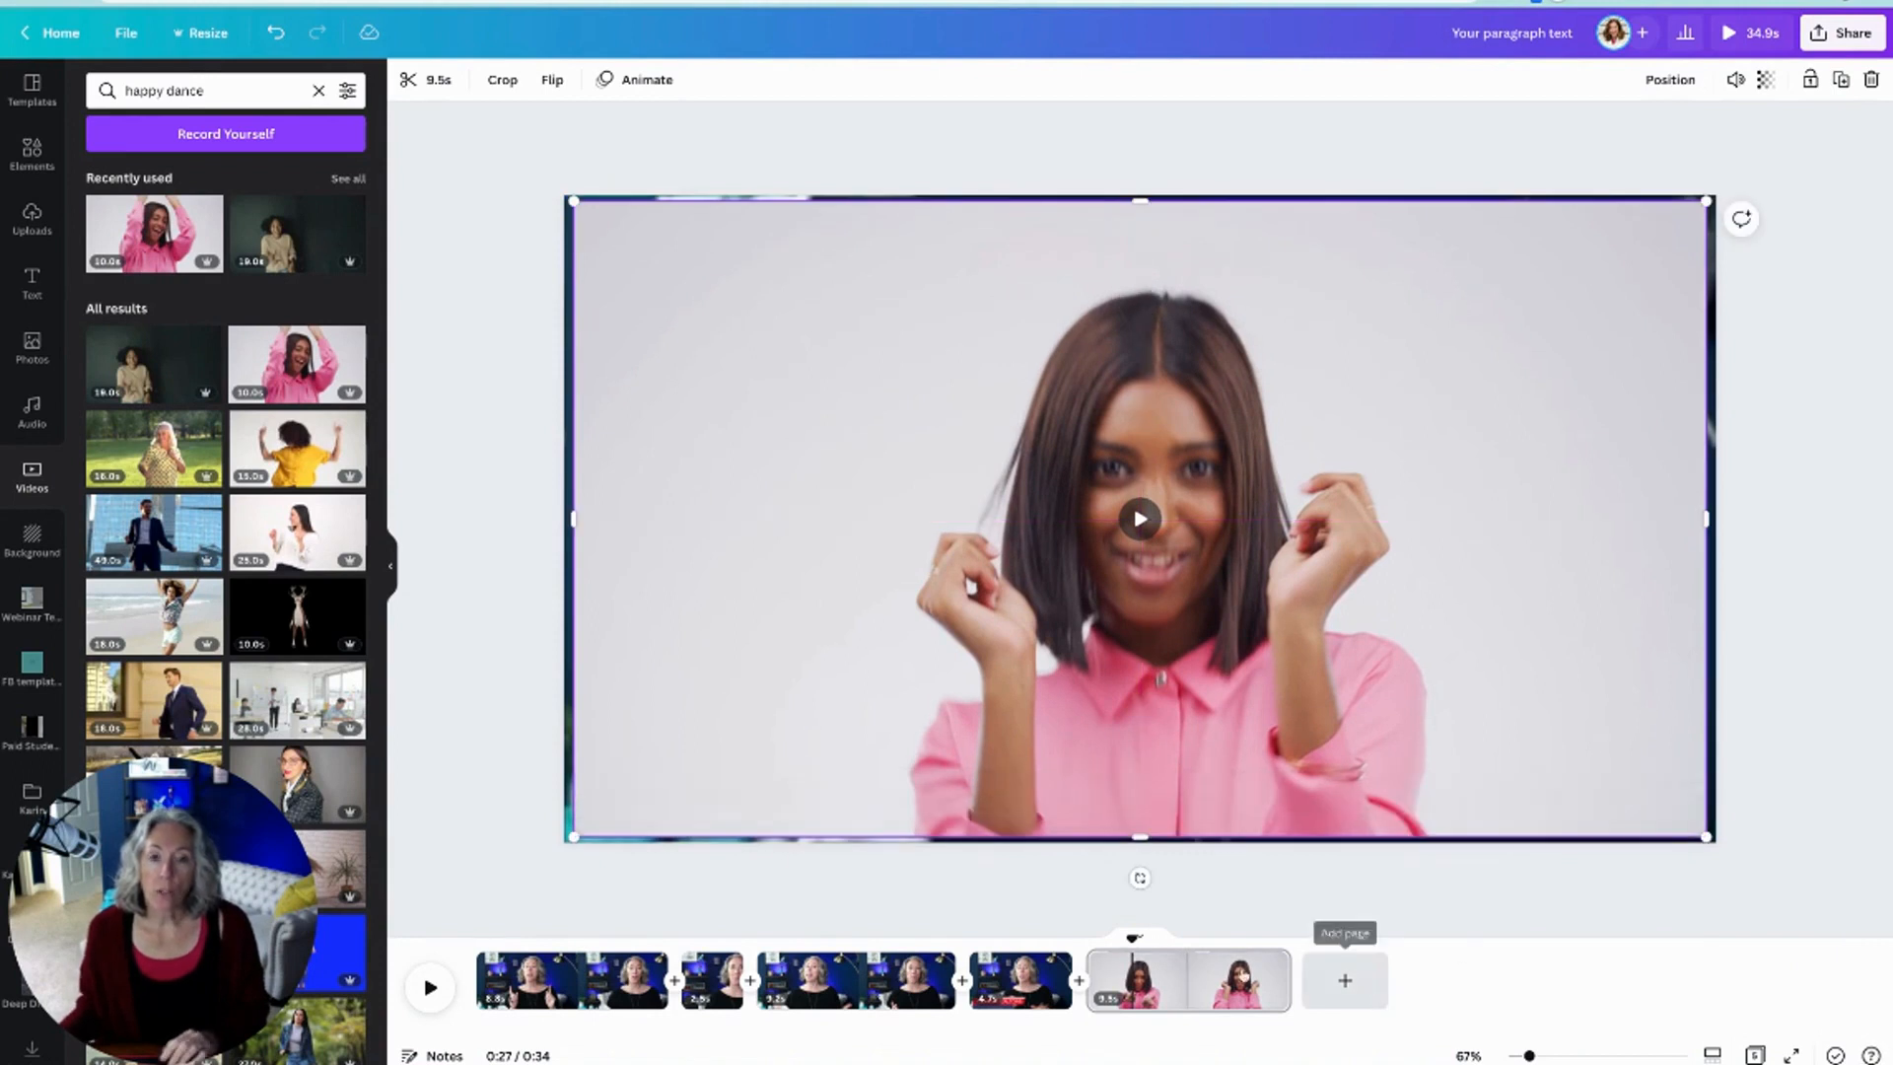
# Step: Play back from 0:24 into the last segment to check how the dancer clip covers the talking-head footage
pyautogui.click(1061, 979)
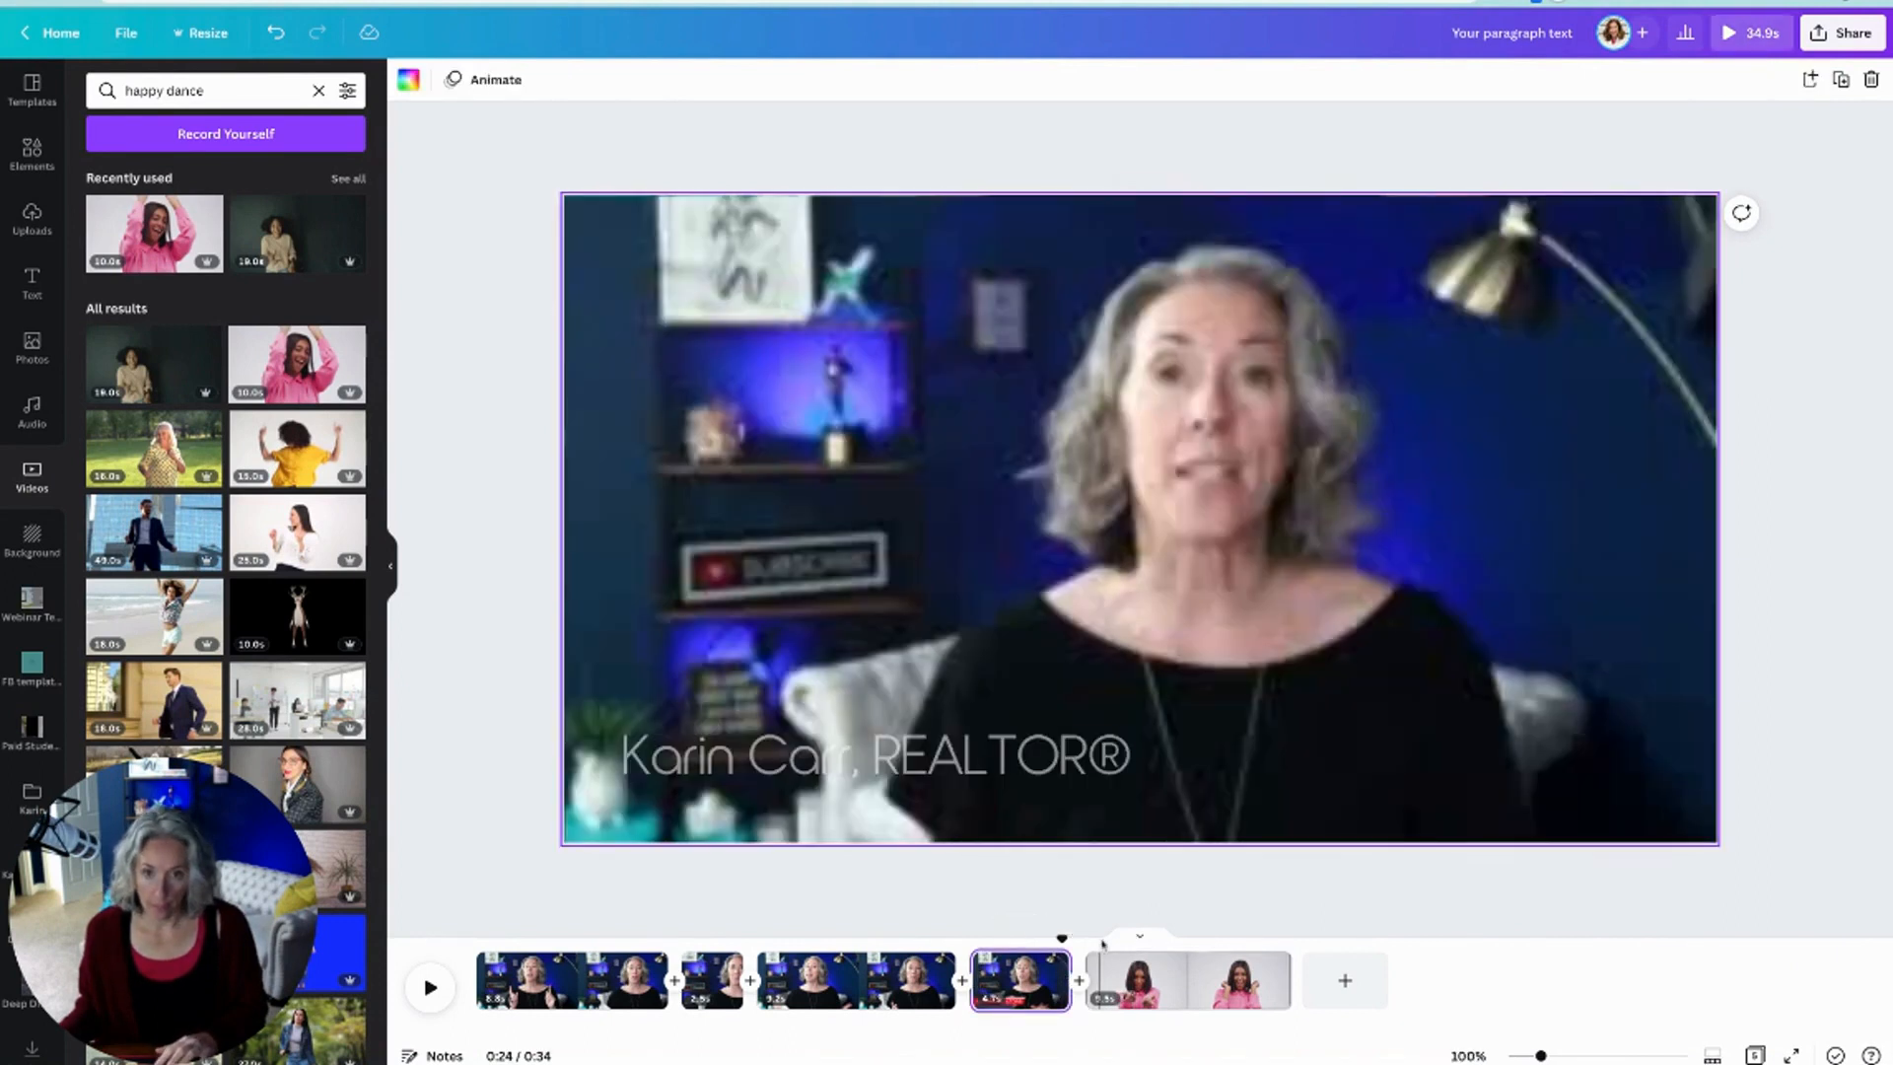
pyautogui.click(434, 989)
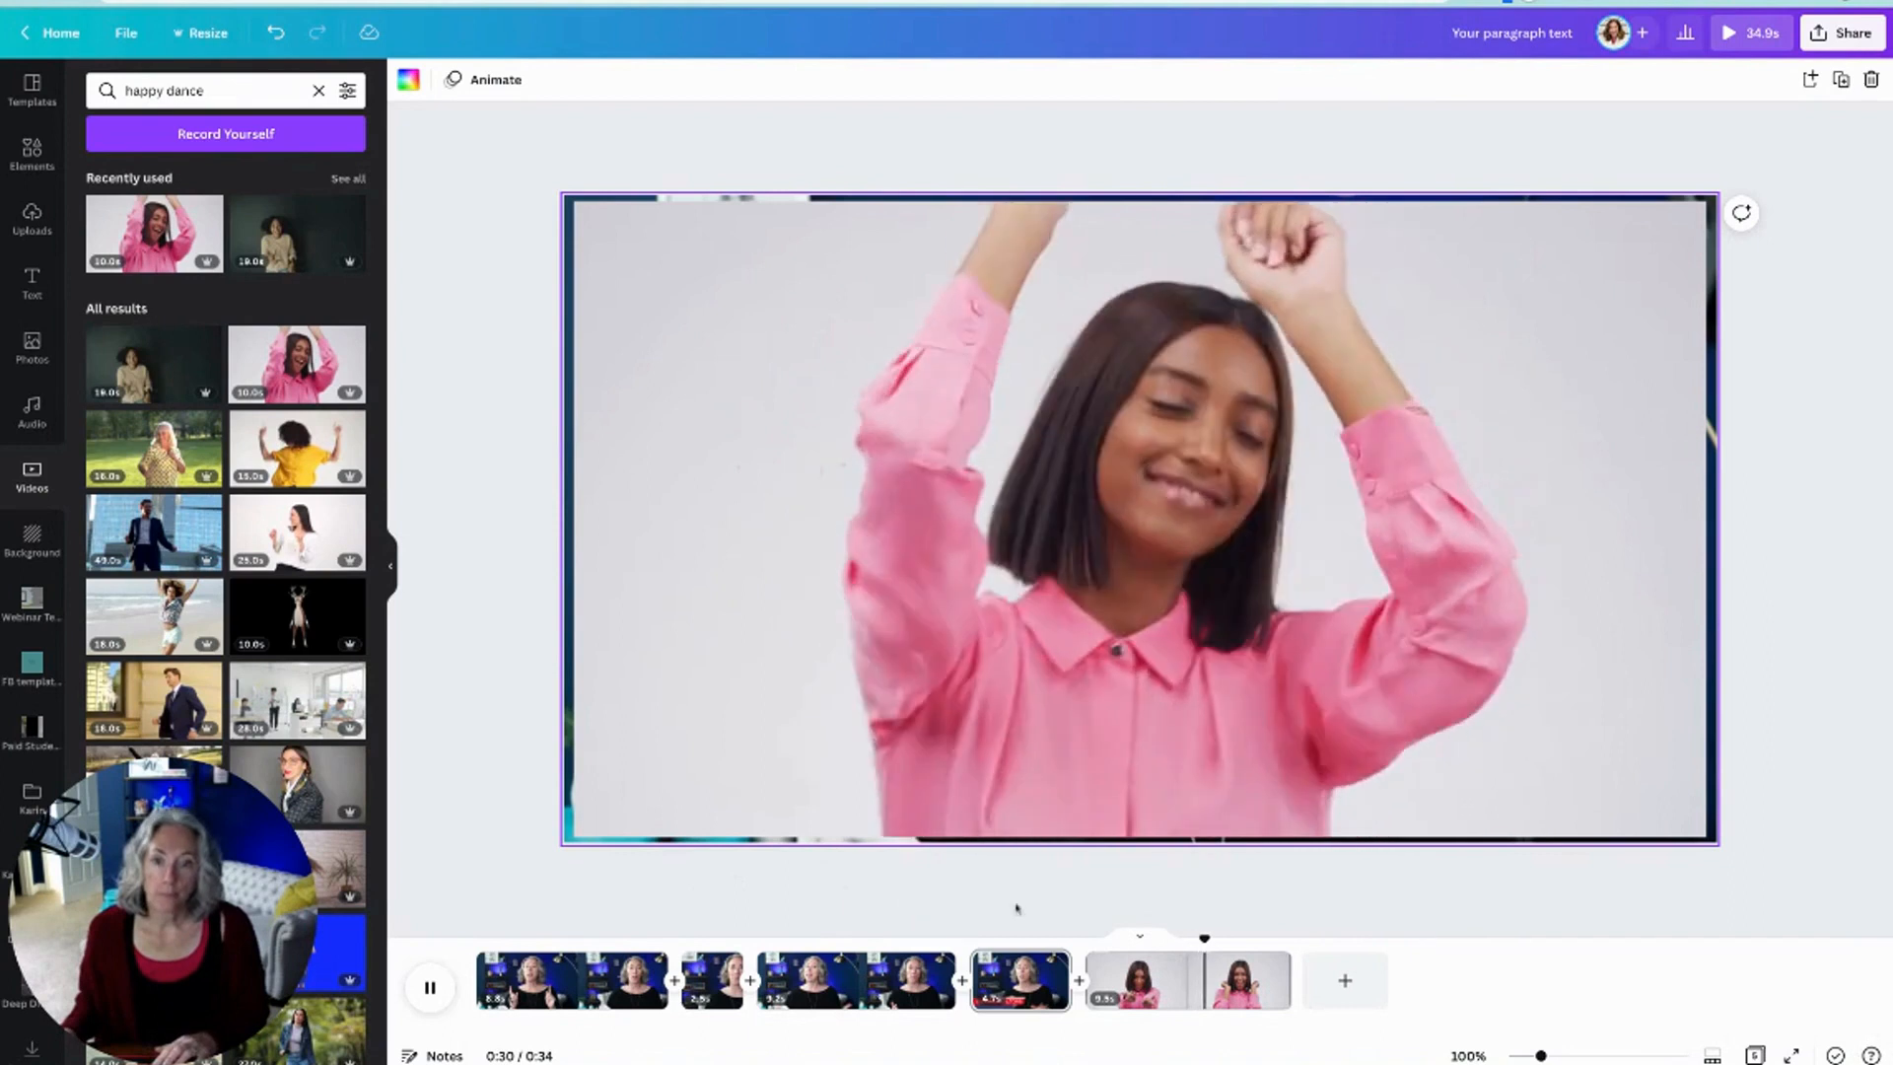
pyautogui.click(428, 987)
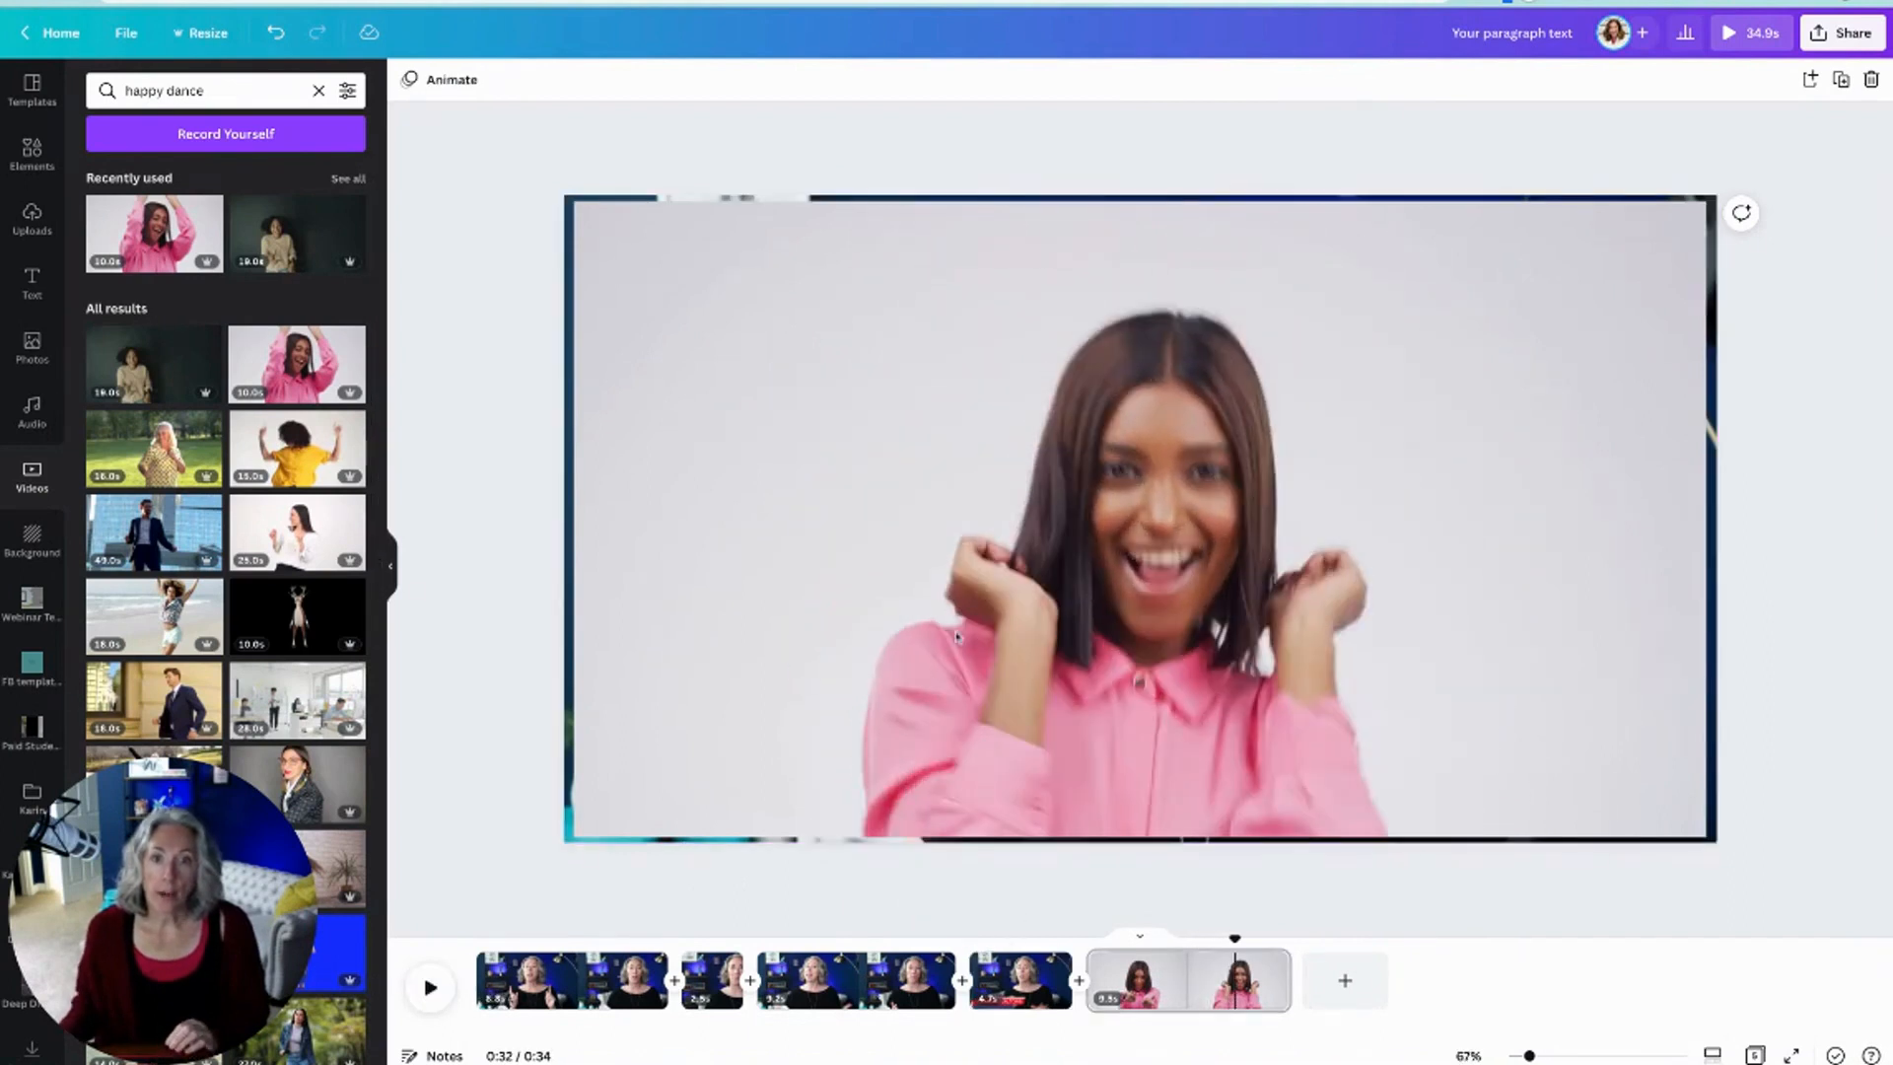
# Step: Trim the end of the dancer clip to a length of 2.4 s, keeping its original start
pyautogui.click(955, 637)
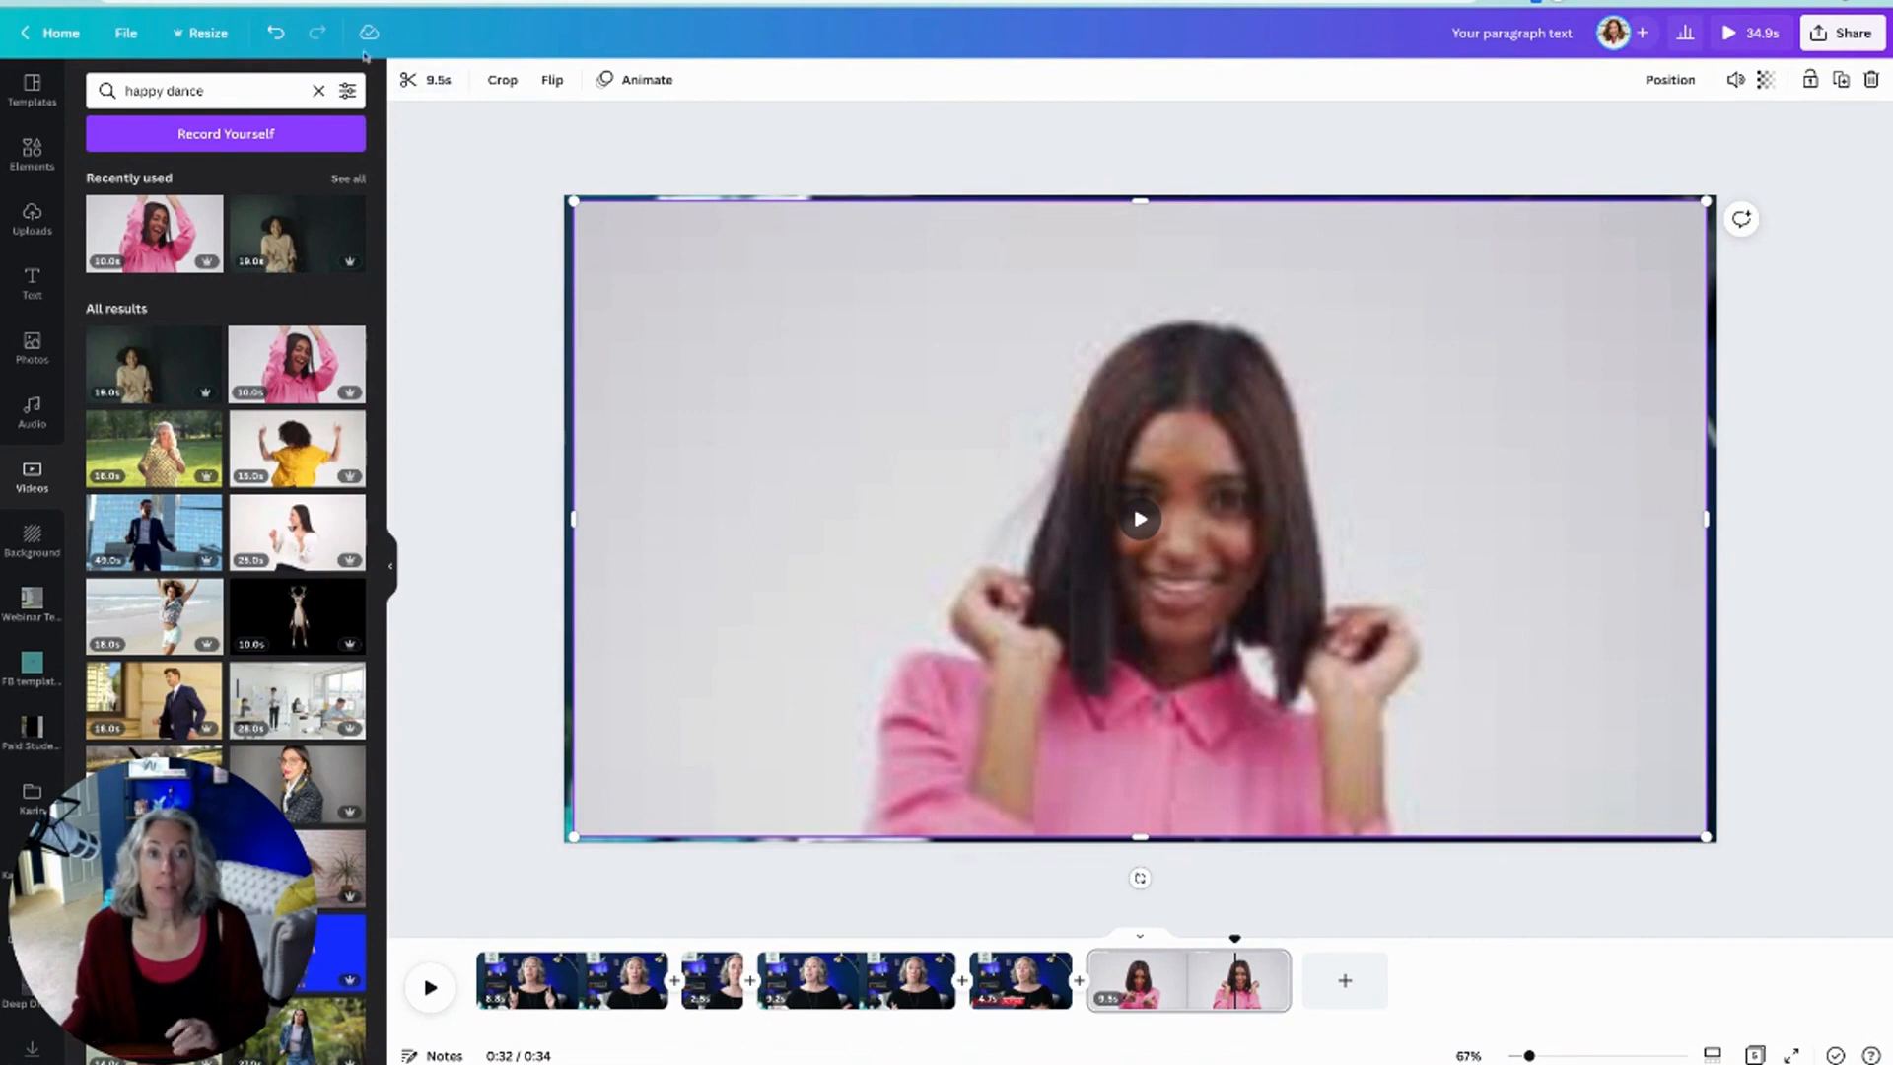
pyautogui.click(441, 82)
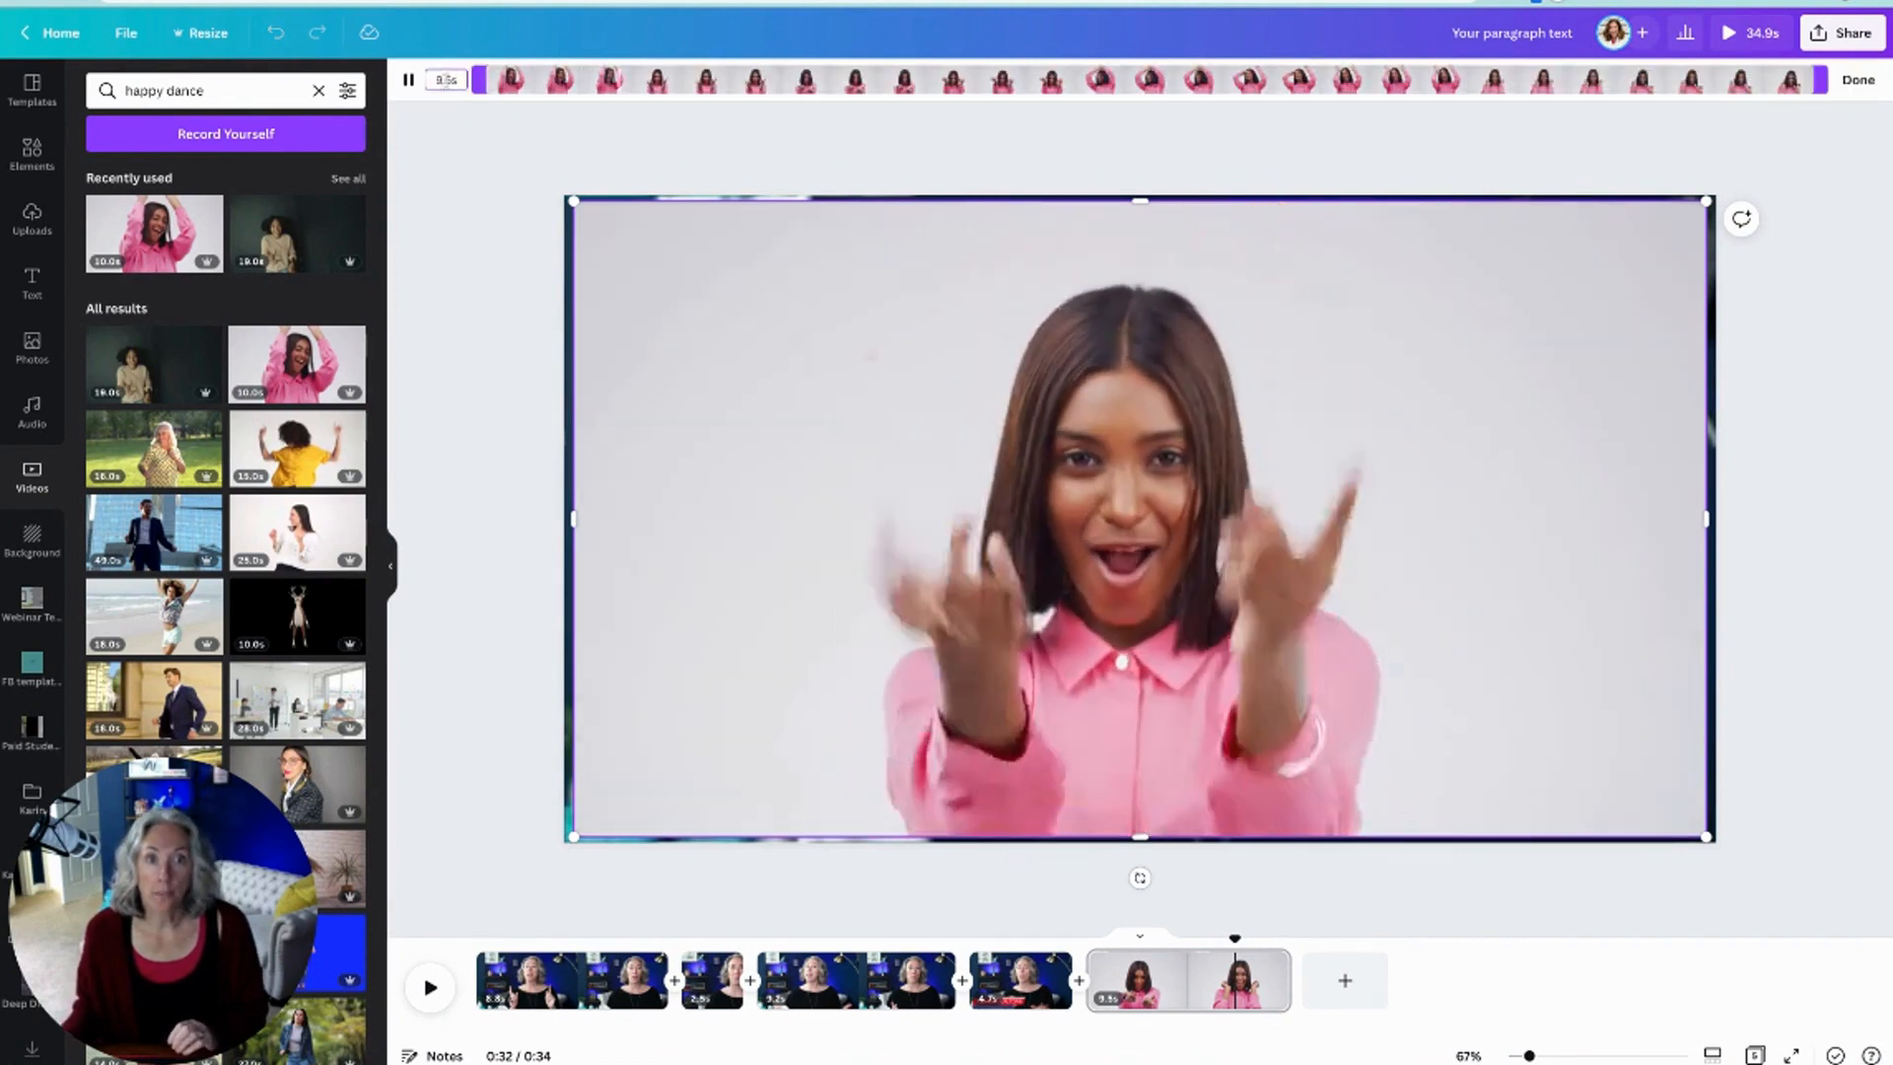
pyautogui.moveTo(1760, 80); pyautogui.dragTo(878, 80)
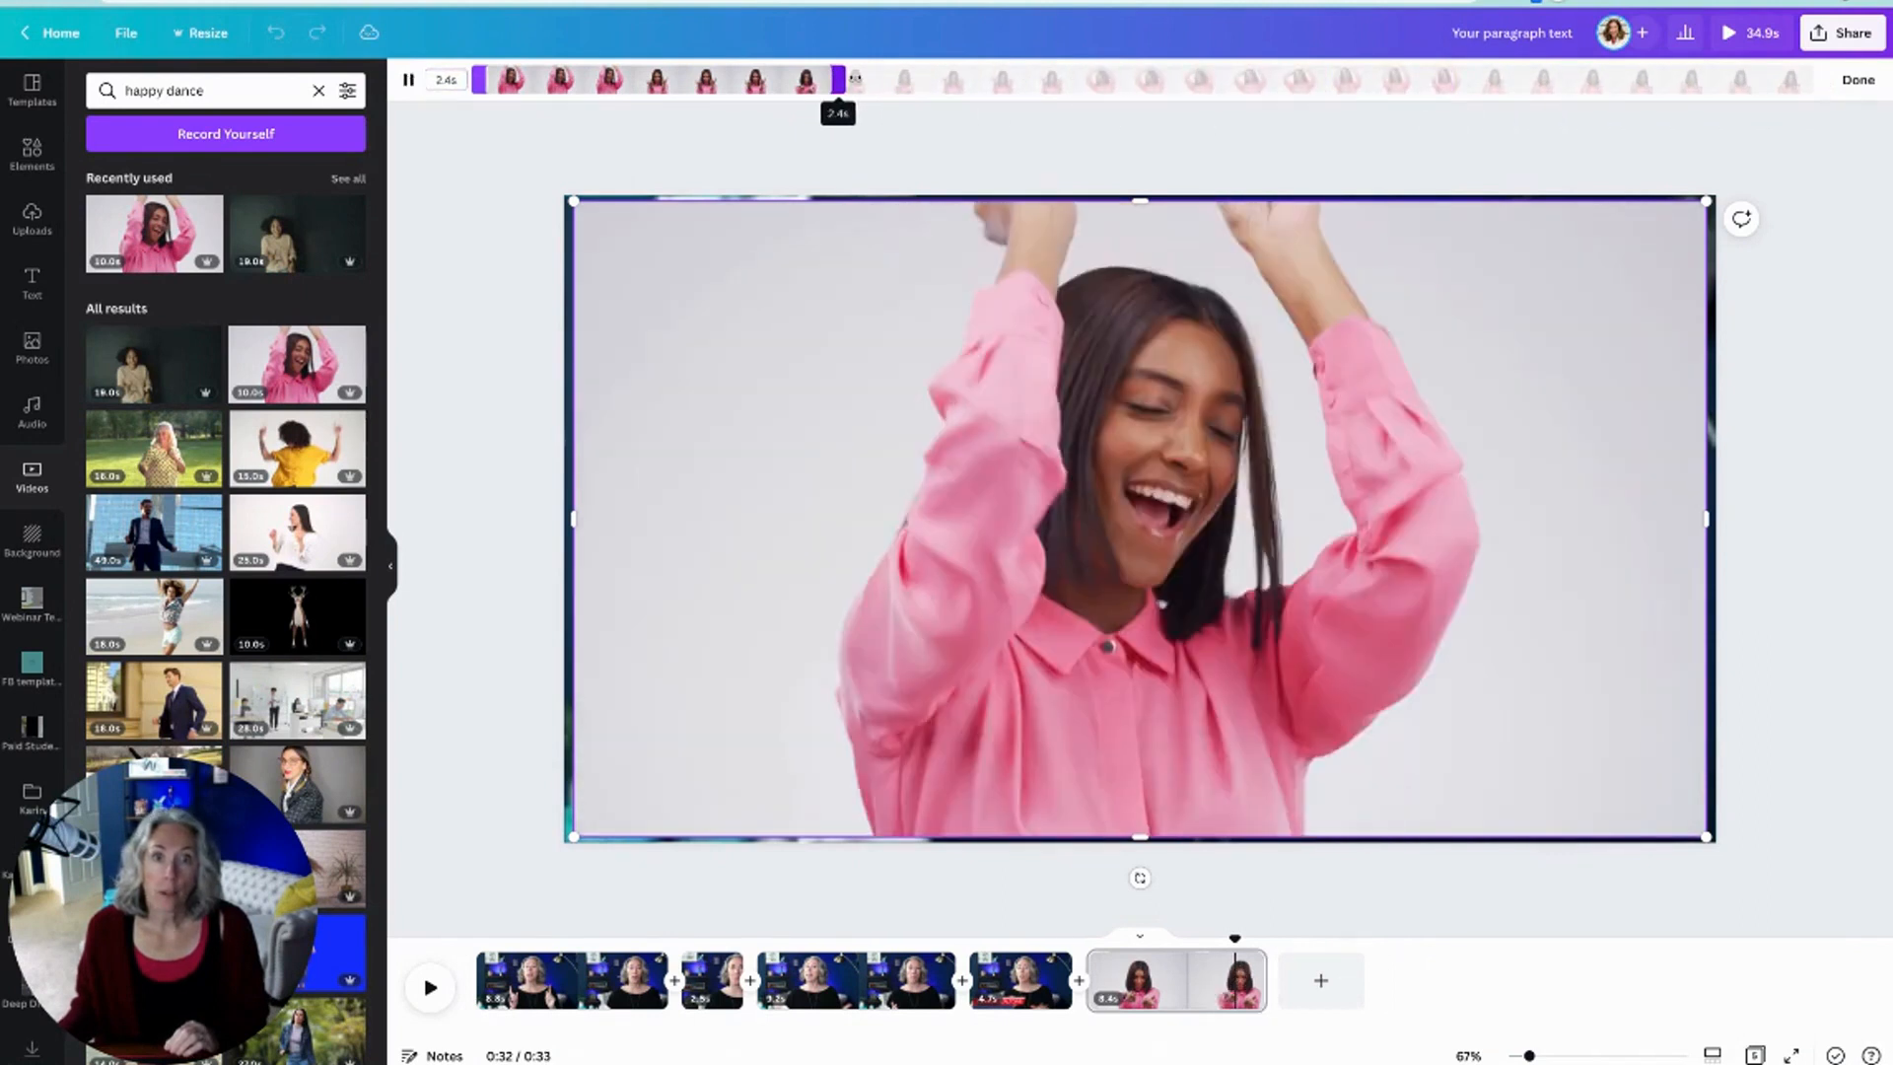
pyautogui.moveTo(486, 80); pyautogui.dragTo(542, 80)
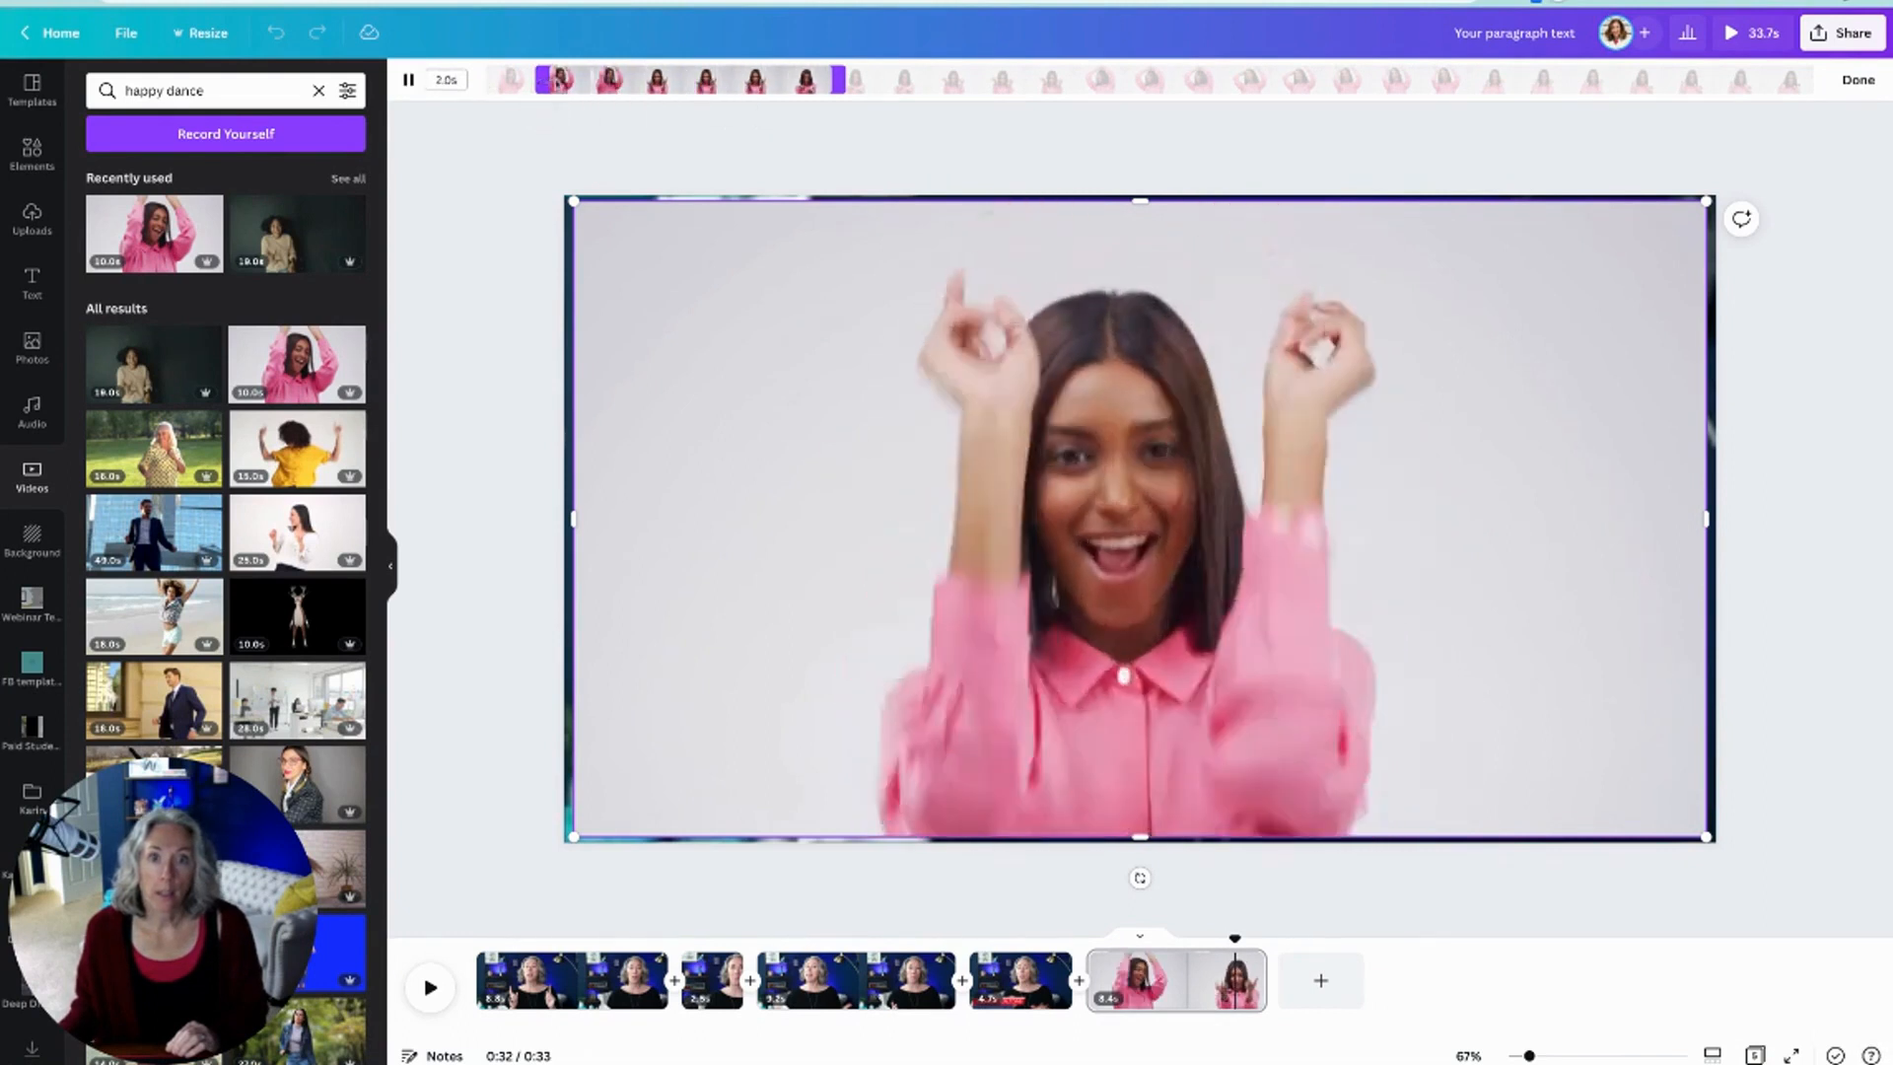
pyautogui.moveTo(541, 80); pyautogui.dragTo(479, 80)
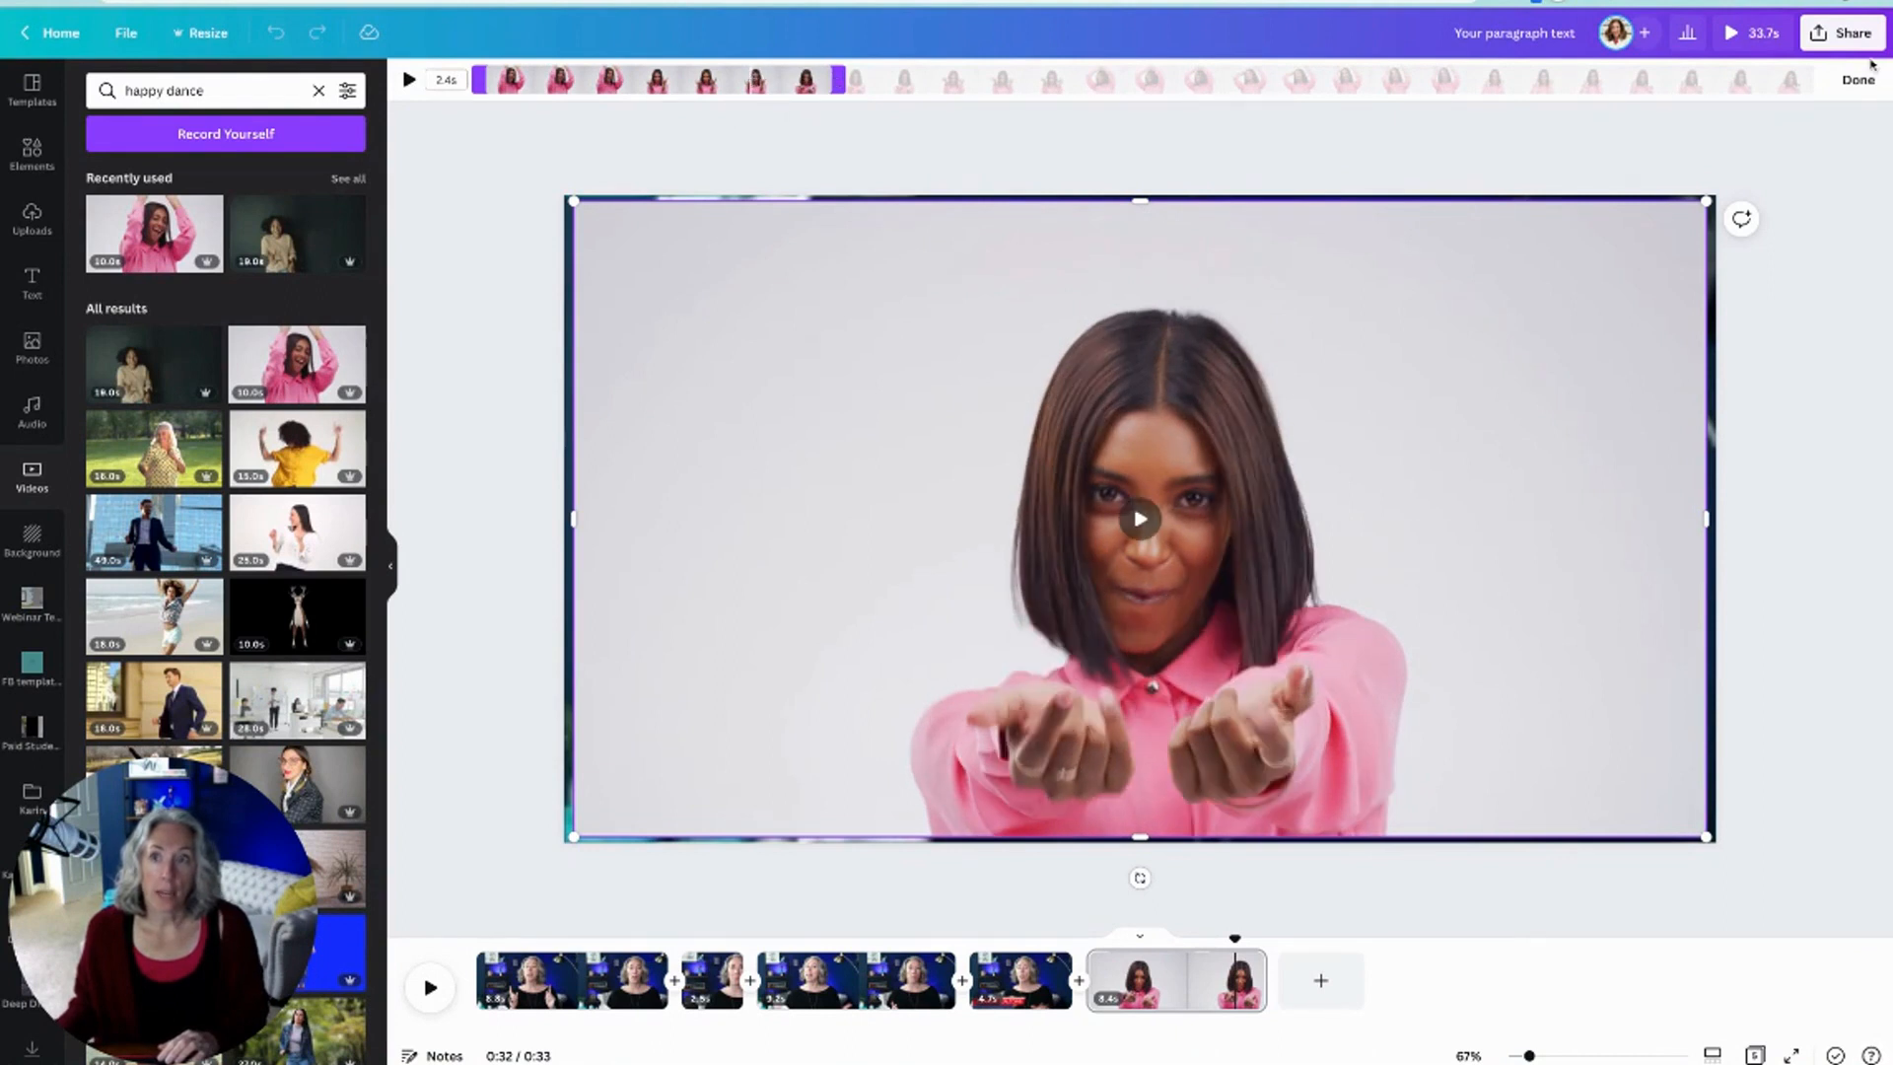
pyautogui.click(1859, 81)
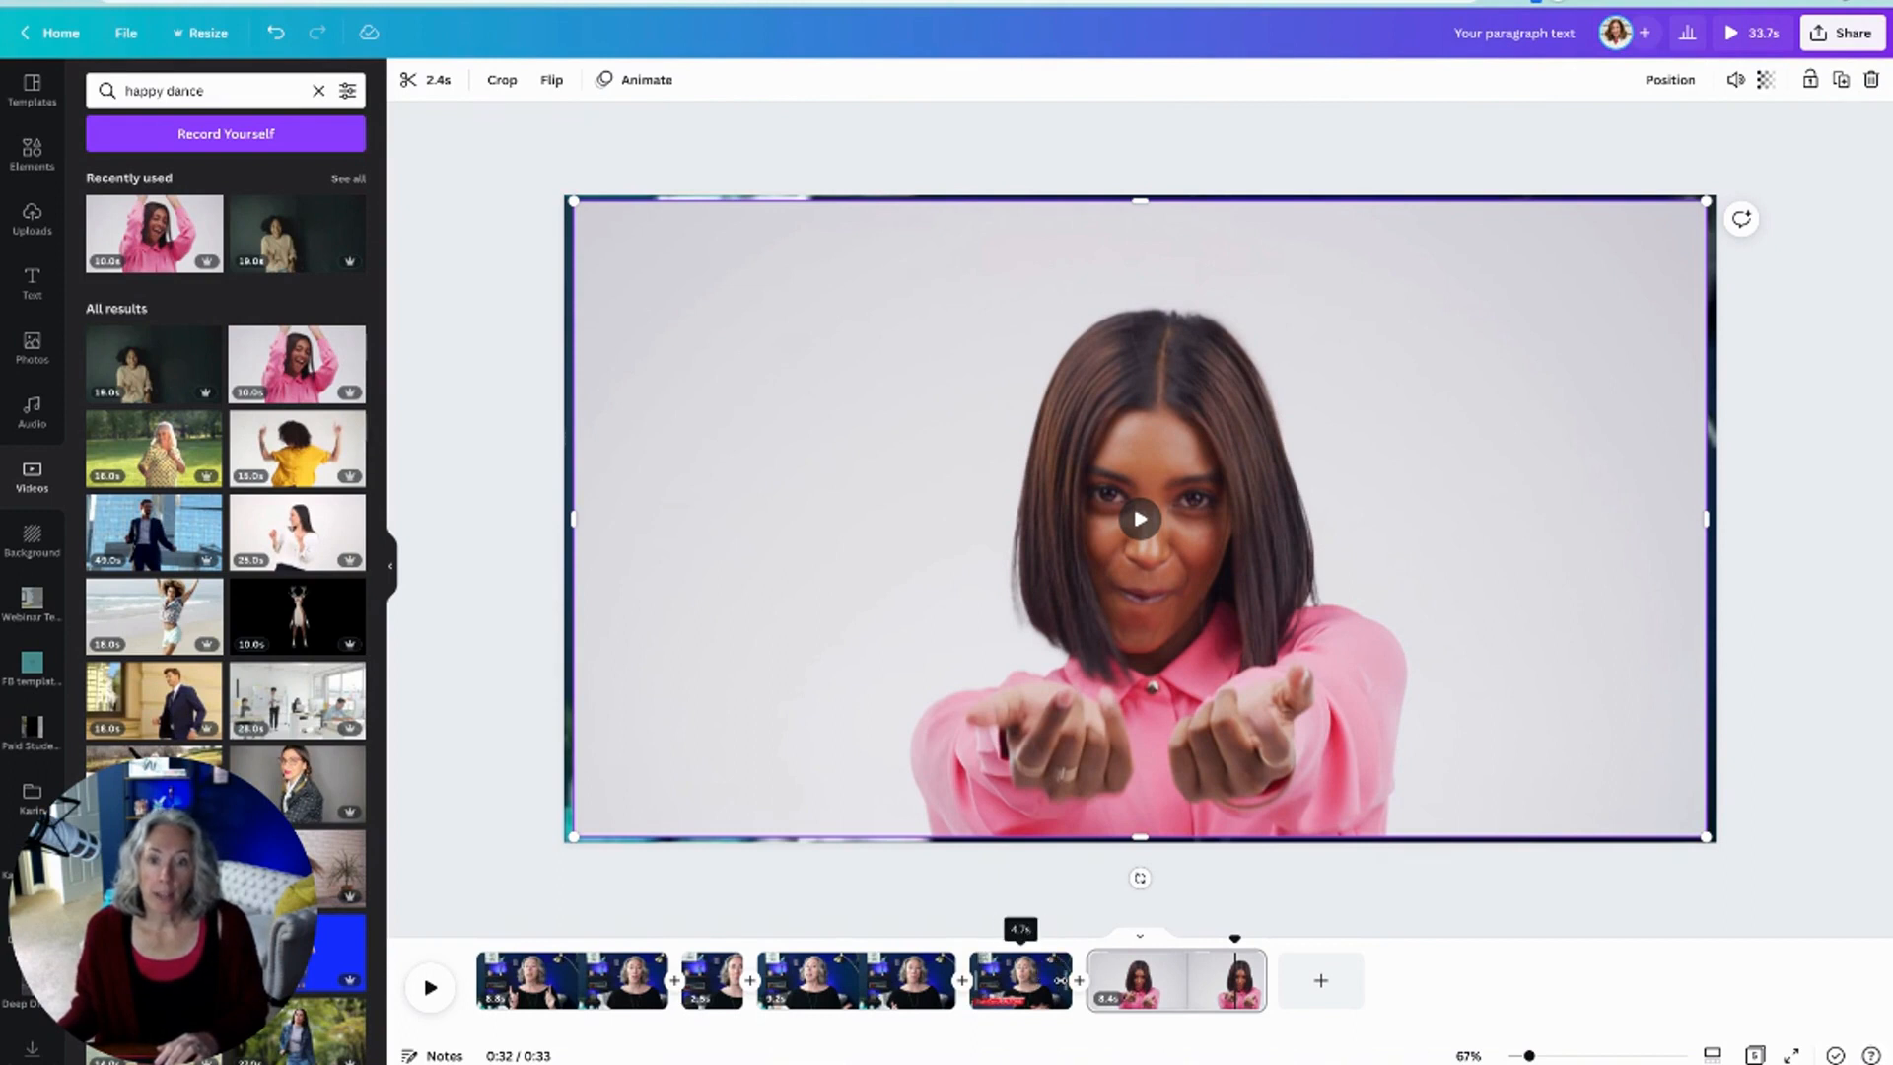
# Step: Play back from 0:24 into the last segment to check the timing of the trimmed dancer clip
pyautogui.click(1060, 980)
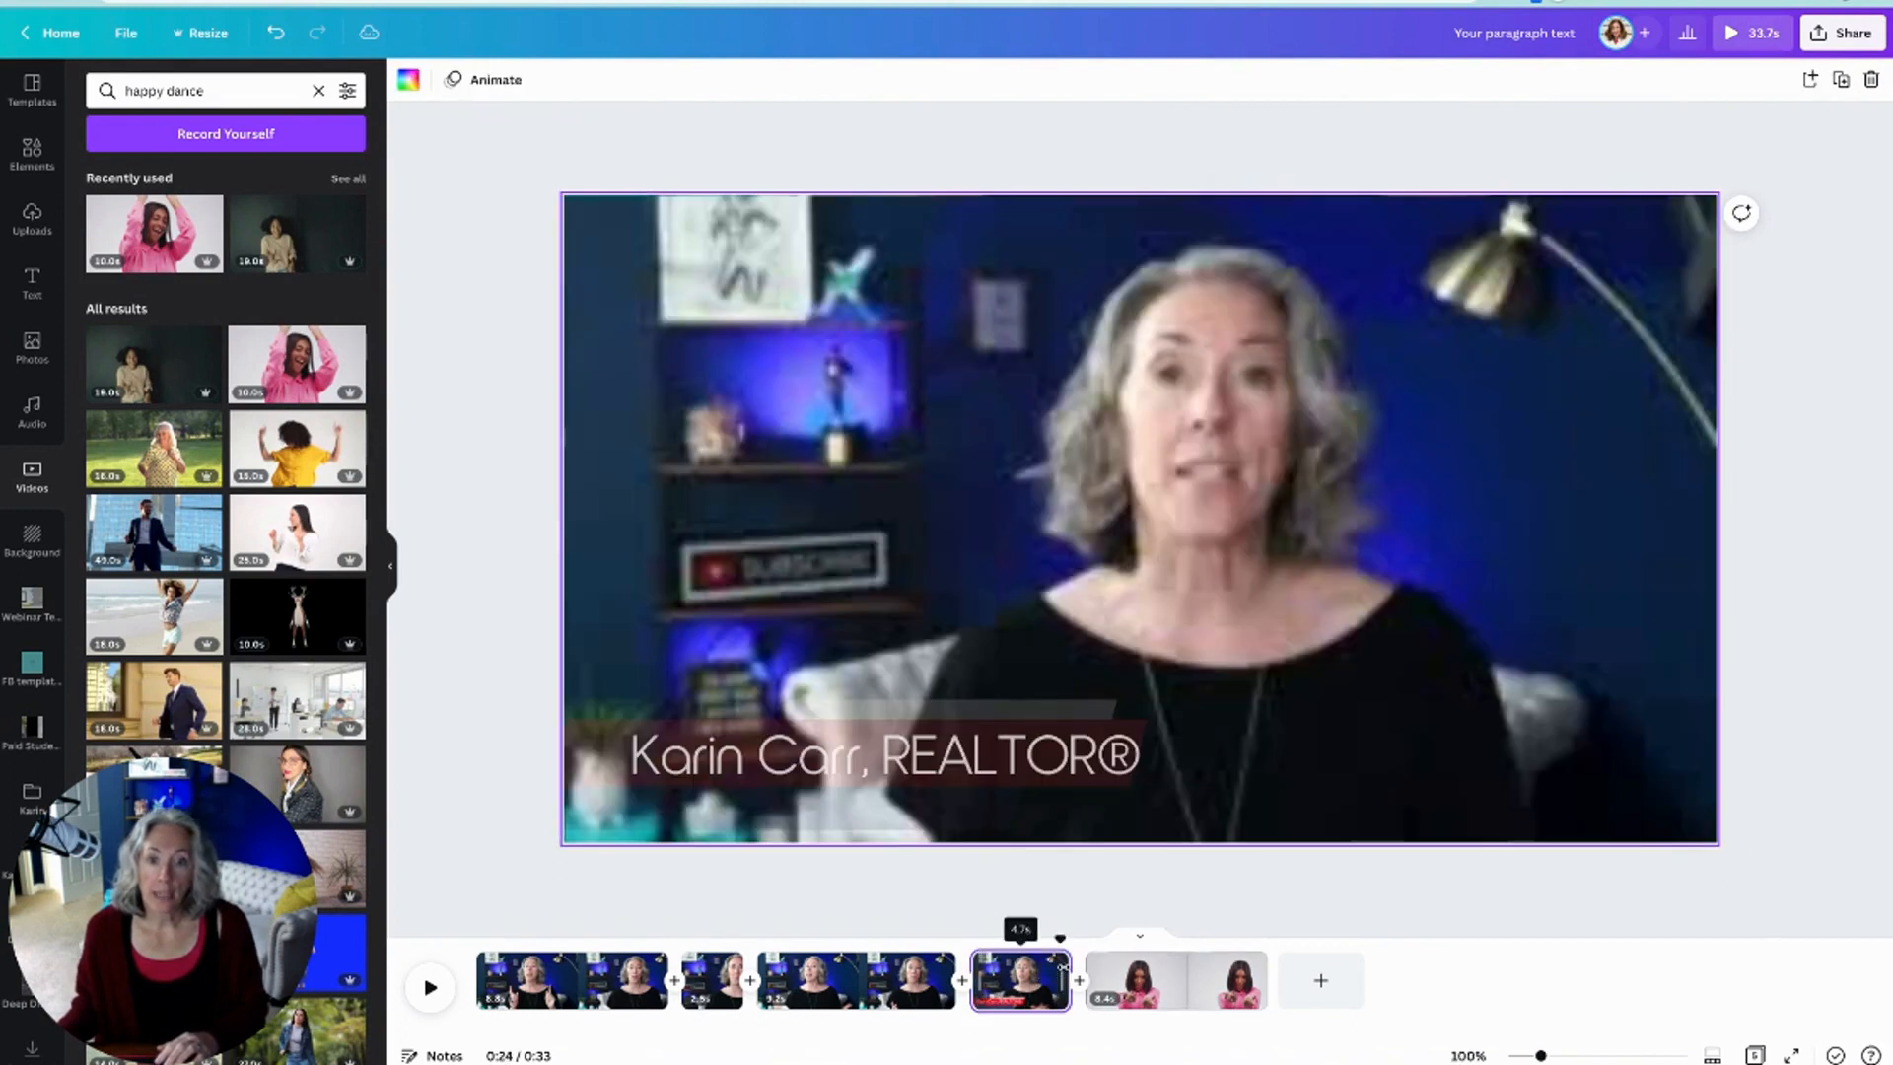
pyautogui.click(430, 989)
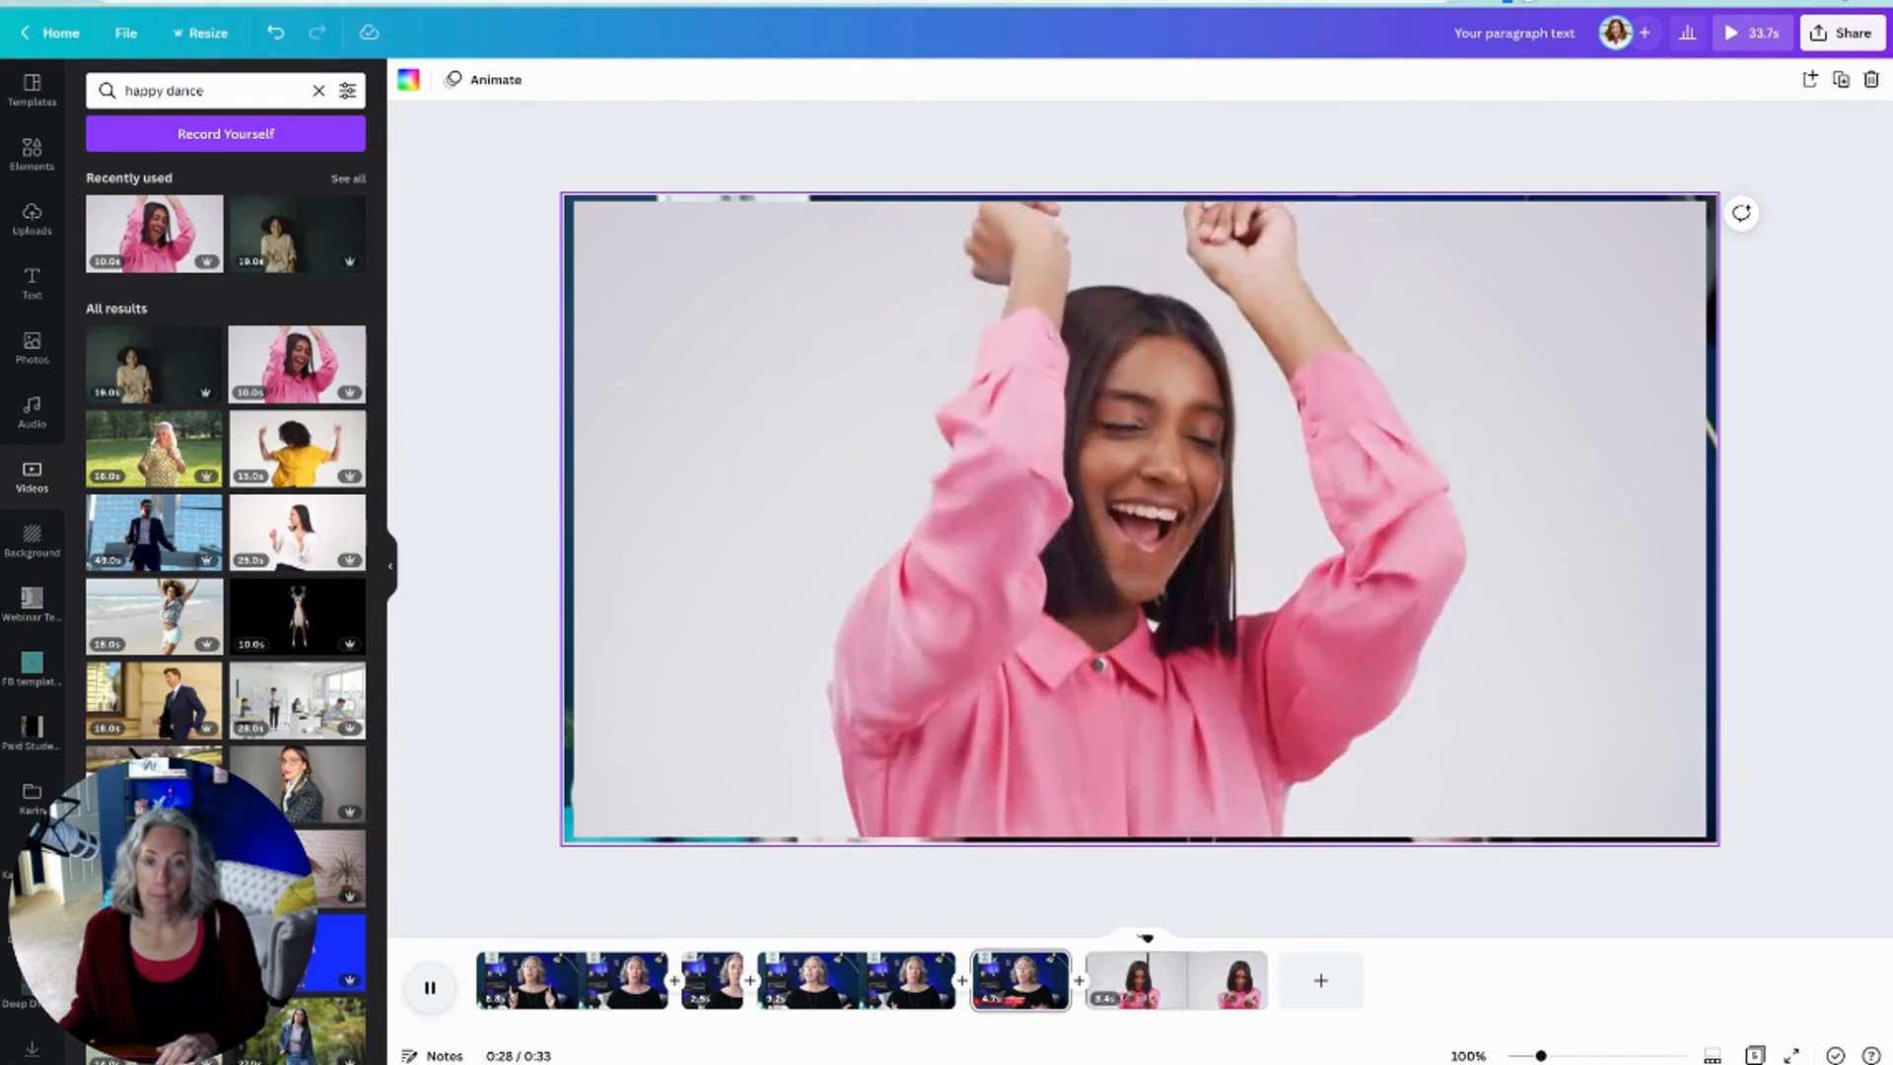
pyautogui.click(430, 989)
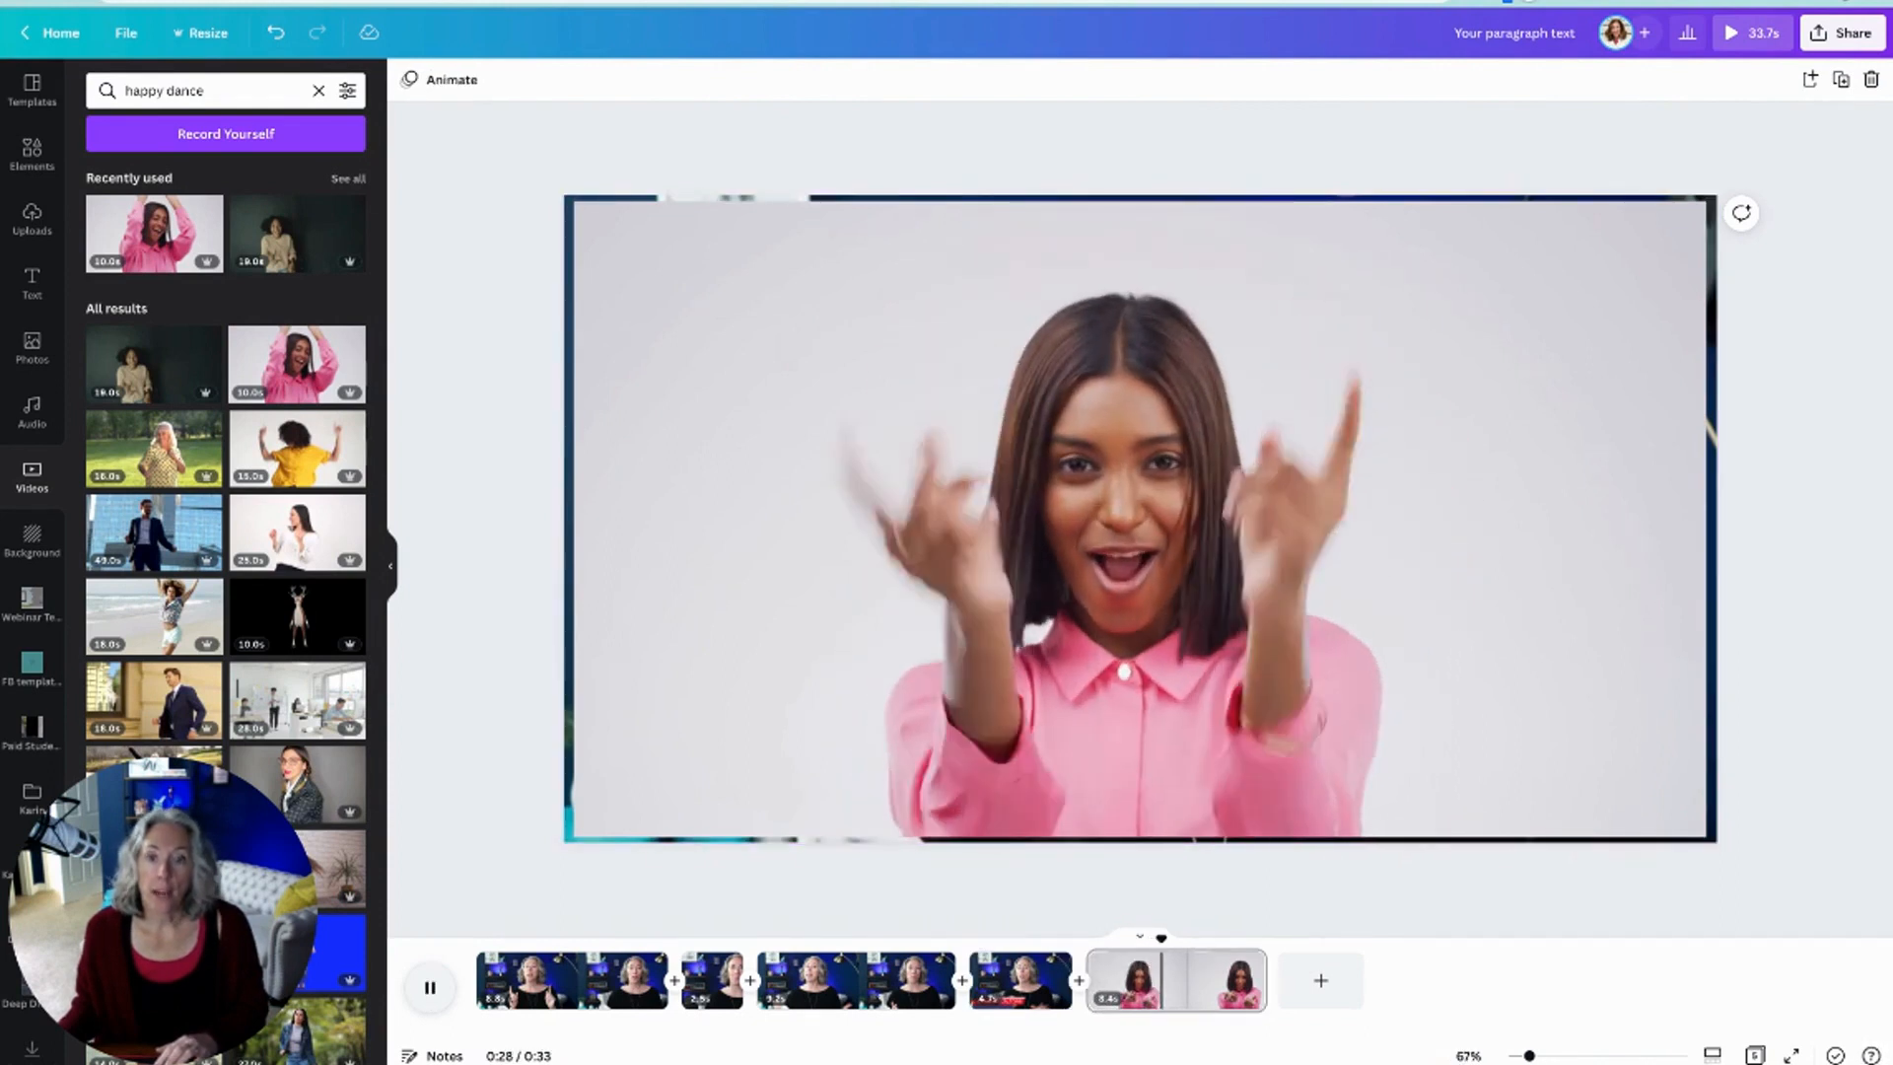
# Step: Review the dancer clip's trim range and remove the clip from the last segment
pyautogui.click(646, 714)
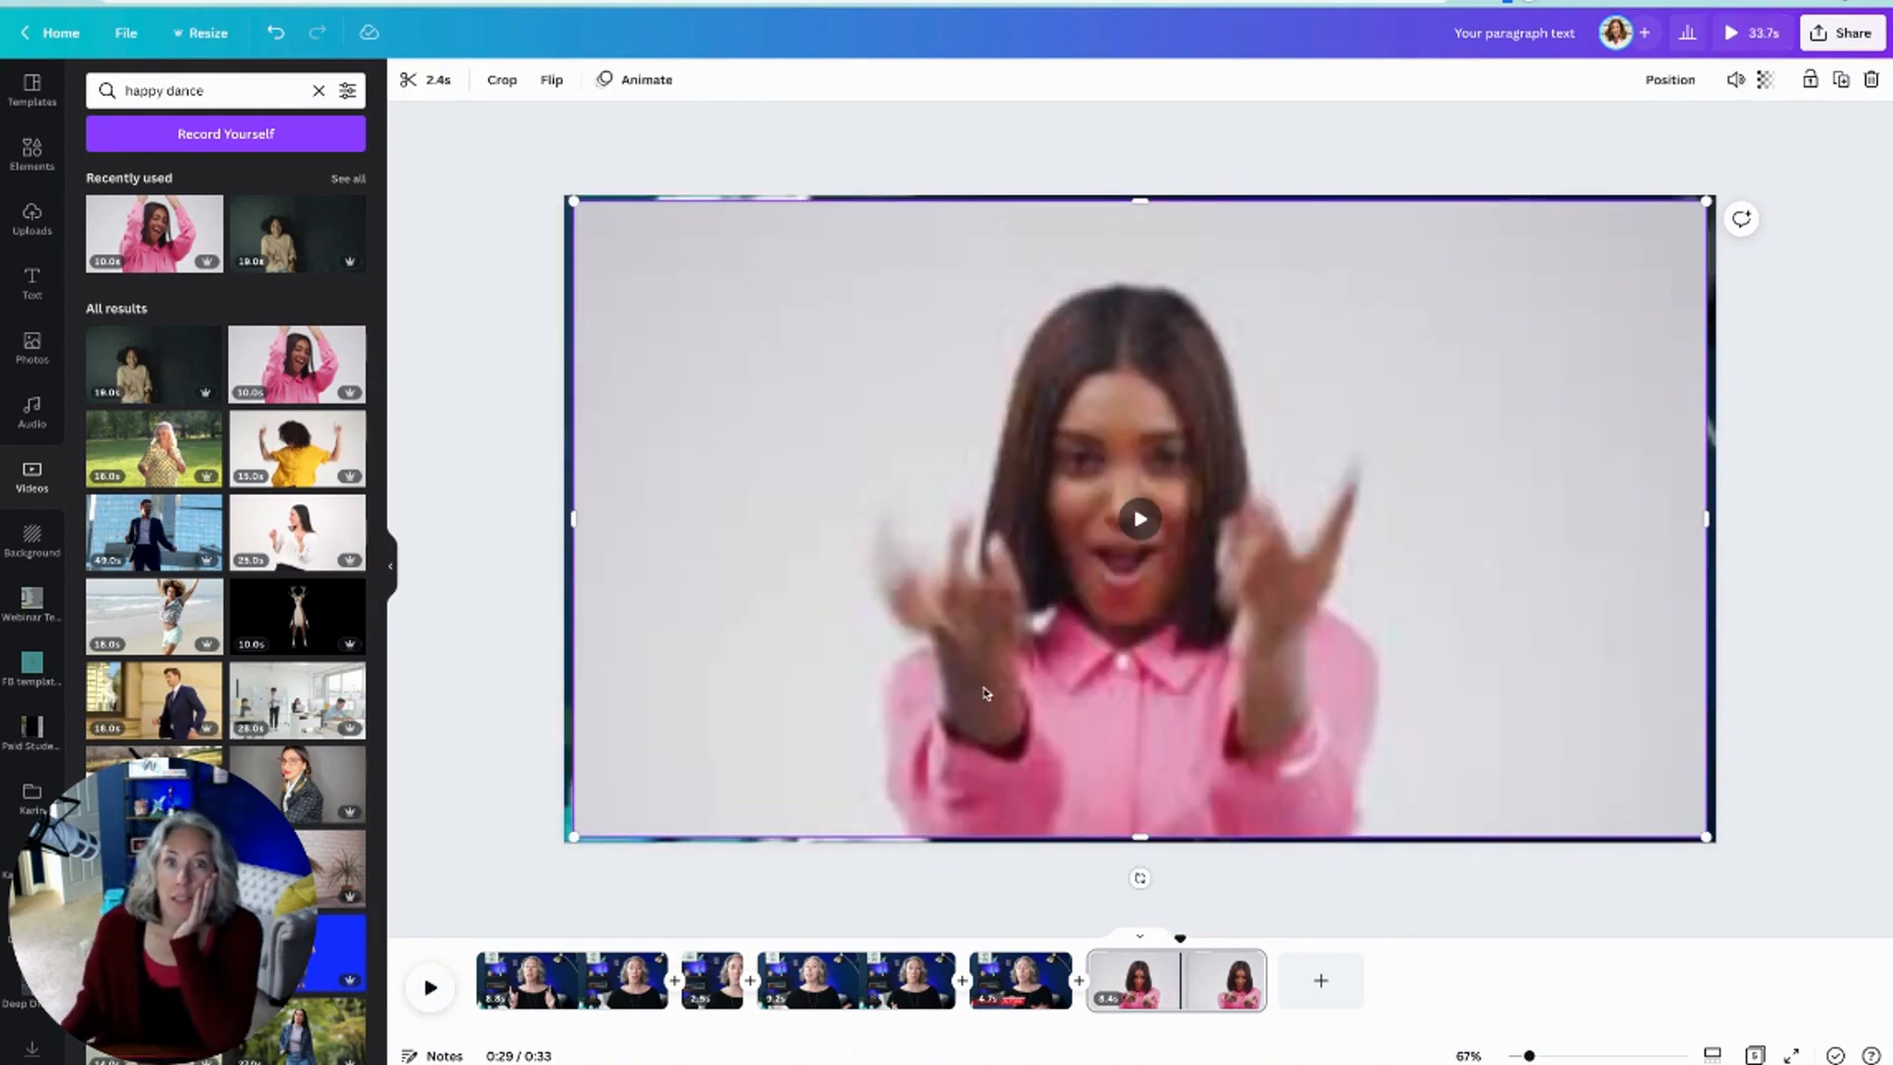
pyautogui.click(446, 89)
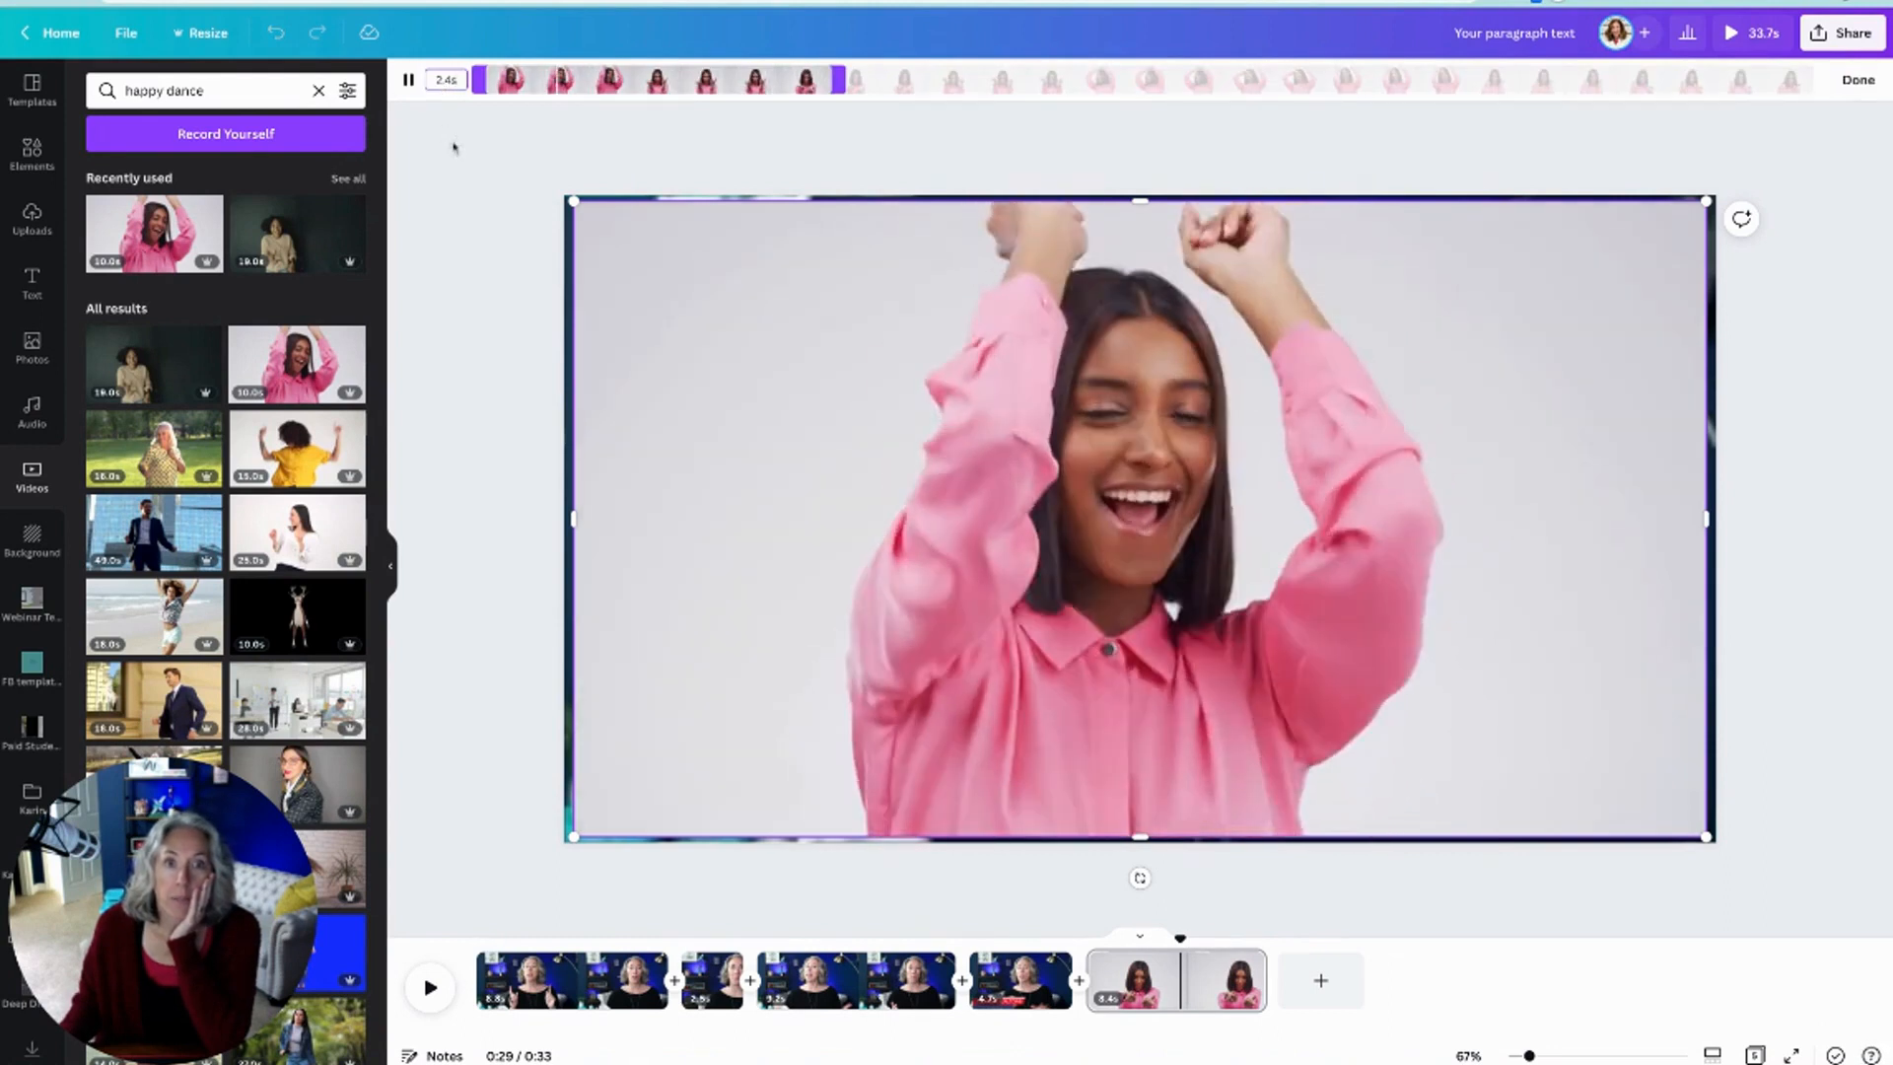
pyautogui.click(468, 163)
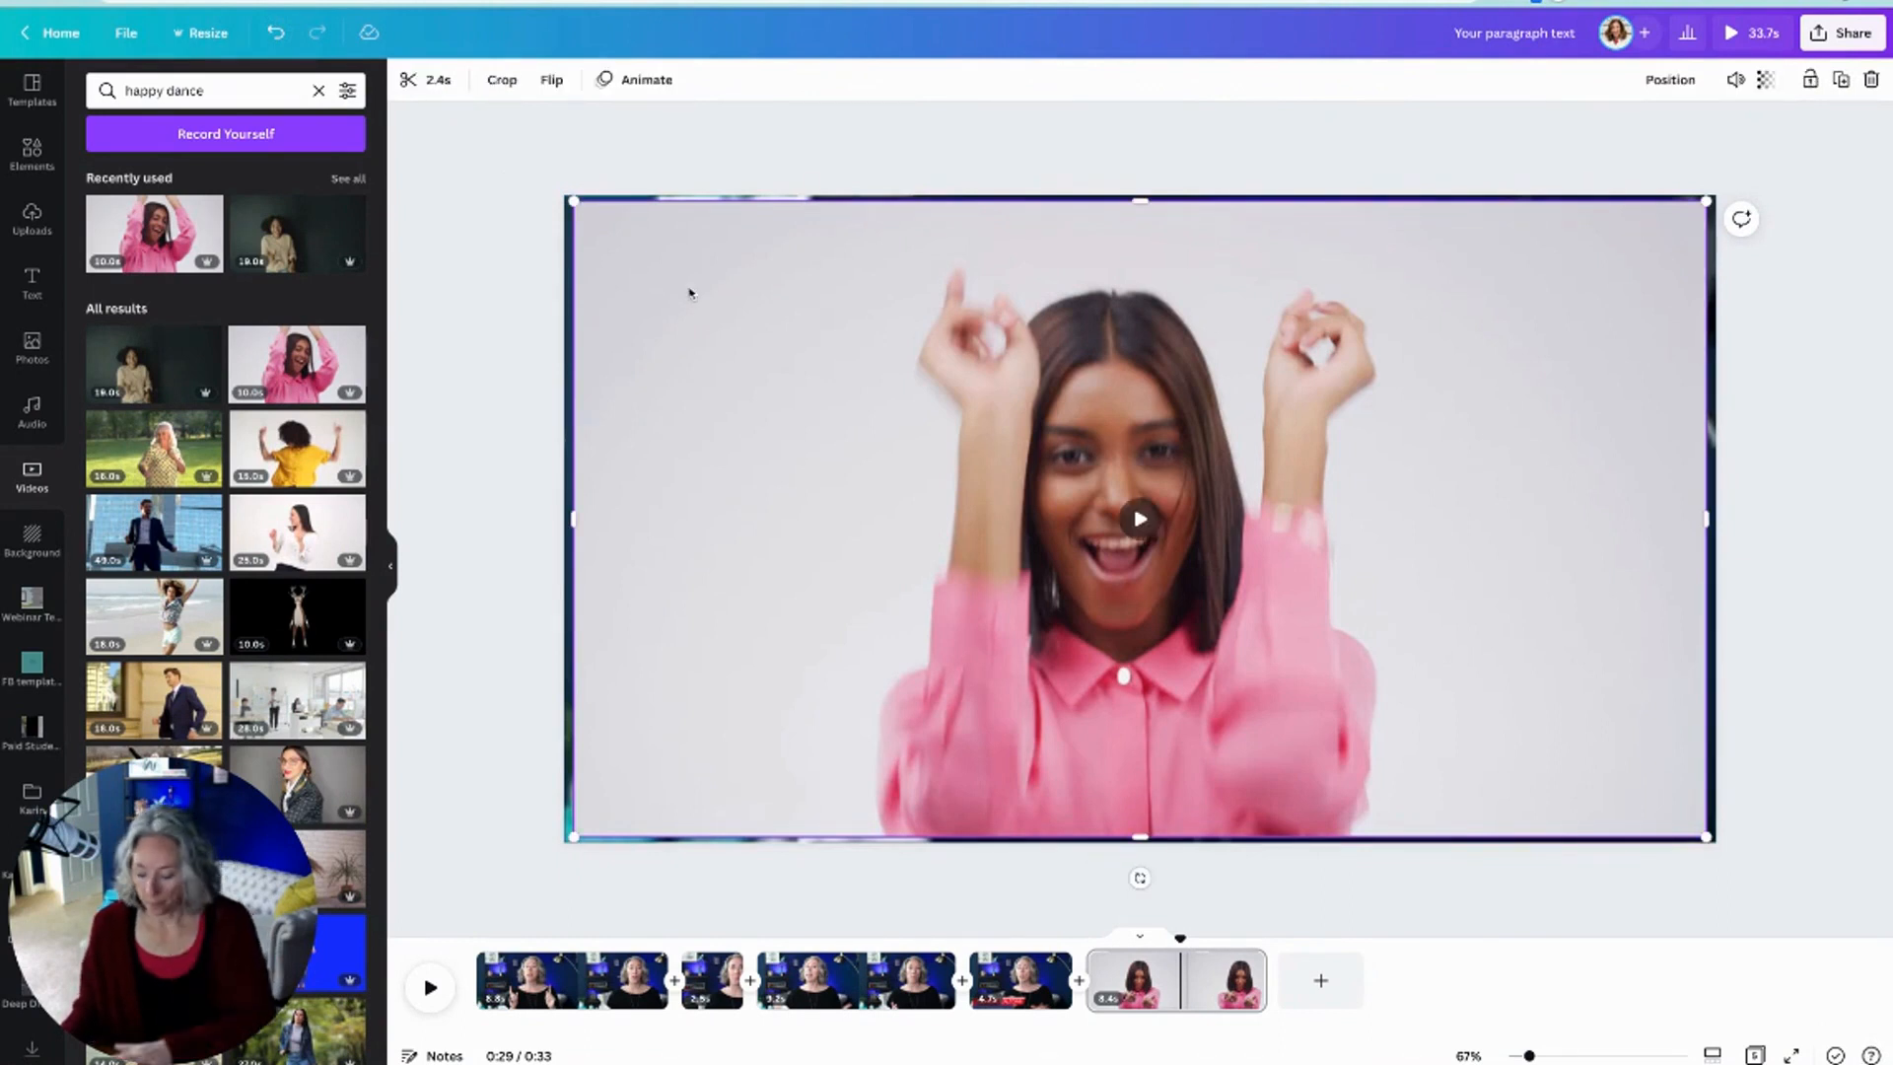
pyautogui.hotkey('ctrl', 'z')
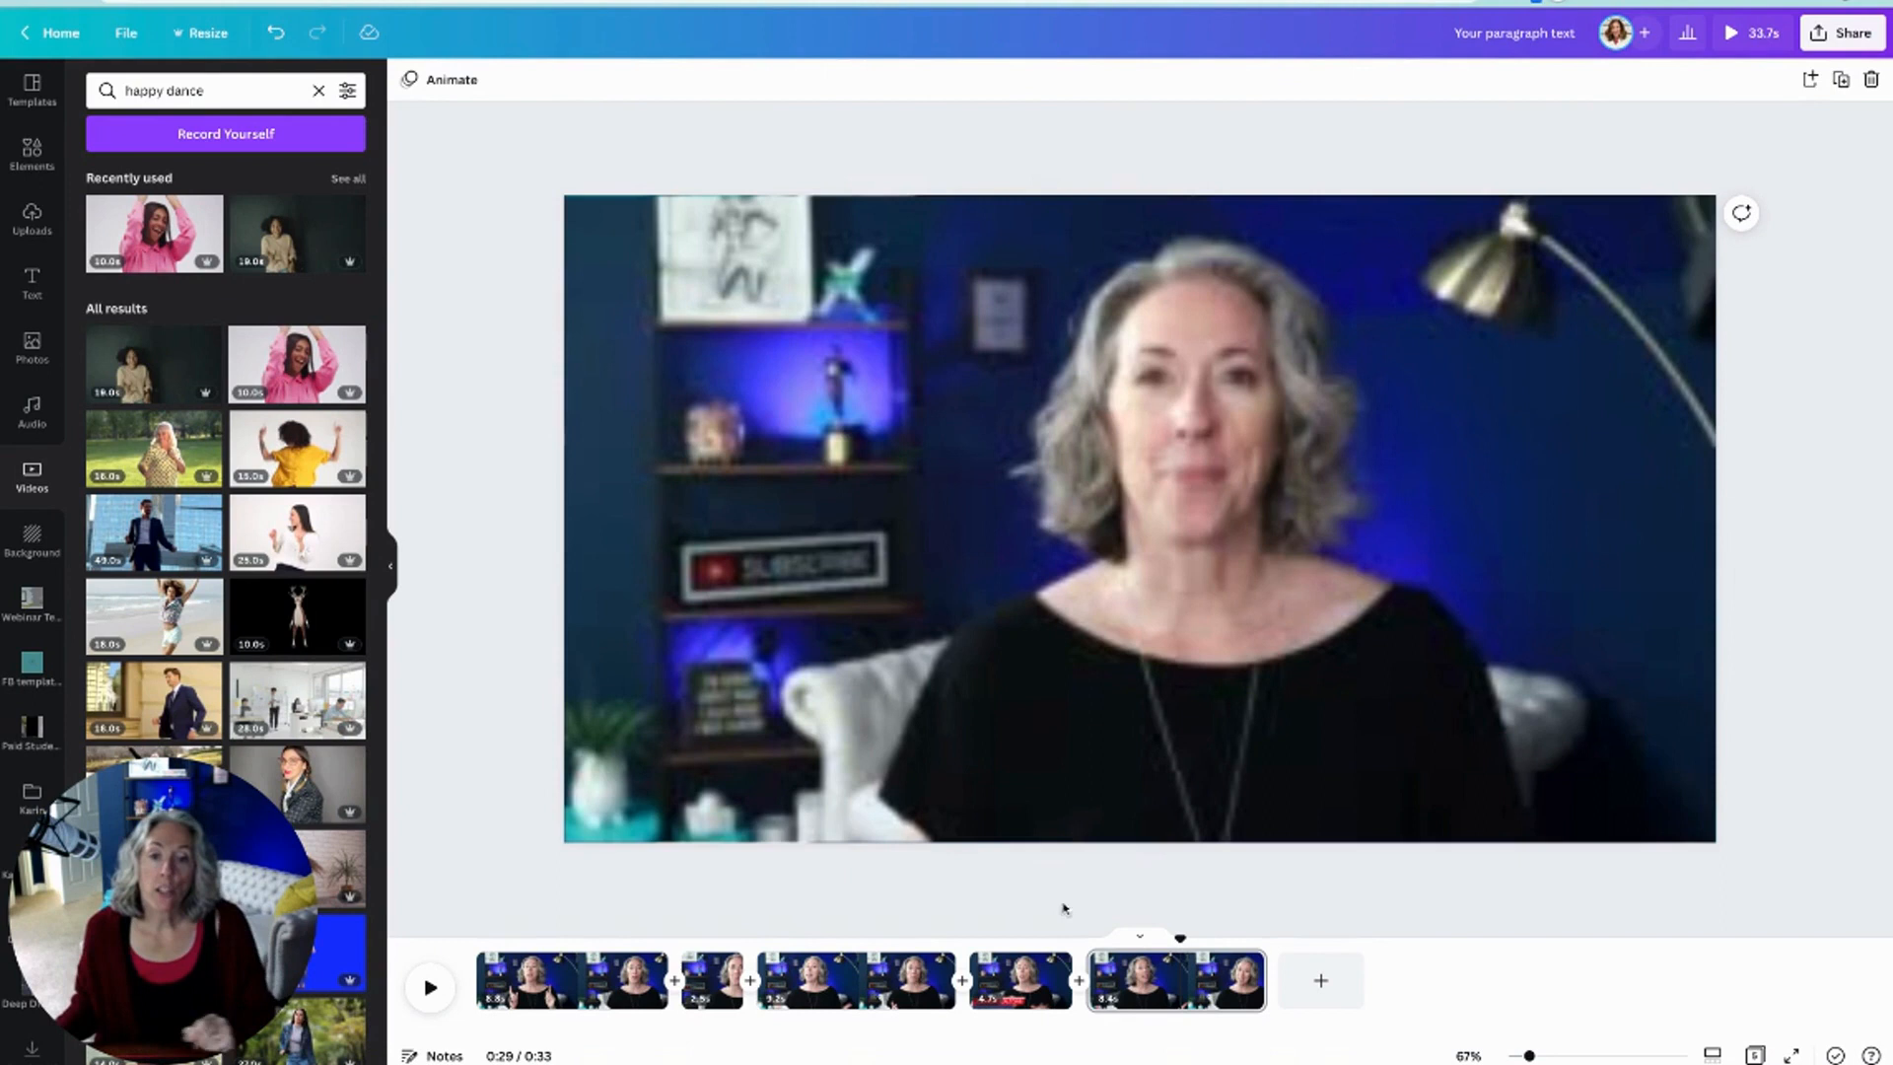
# Step: Play the last segment from its start at 0:25 and stop at 0:28
pyautogui.click(1089, 970)
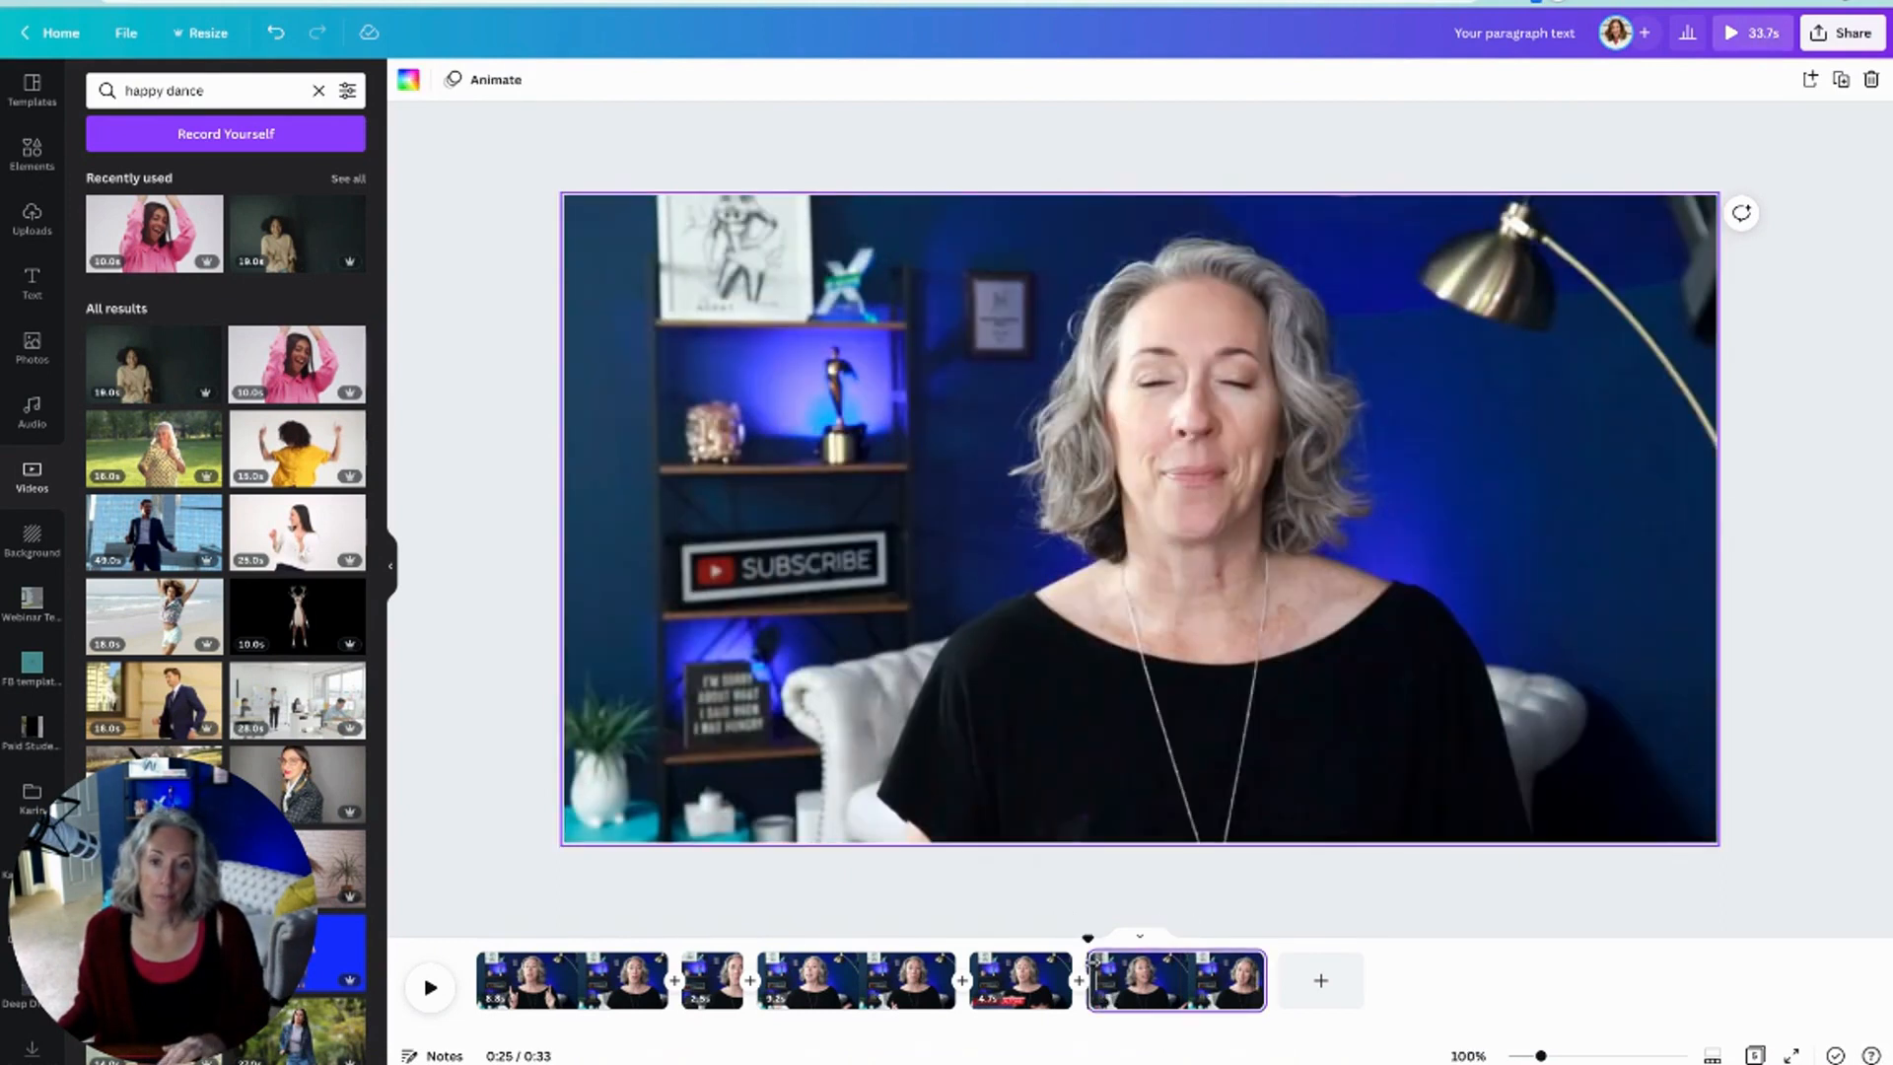
pyautogui.click(437, 974)
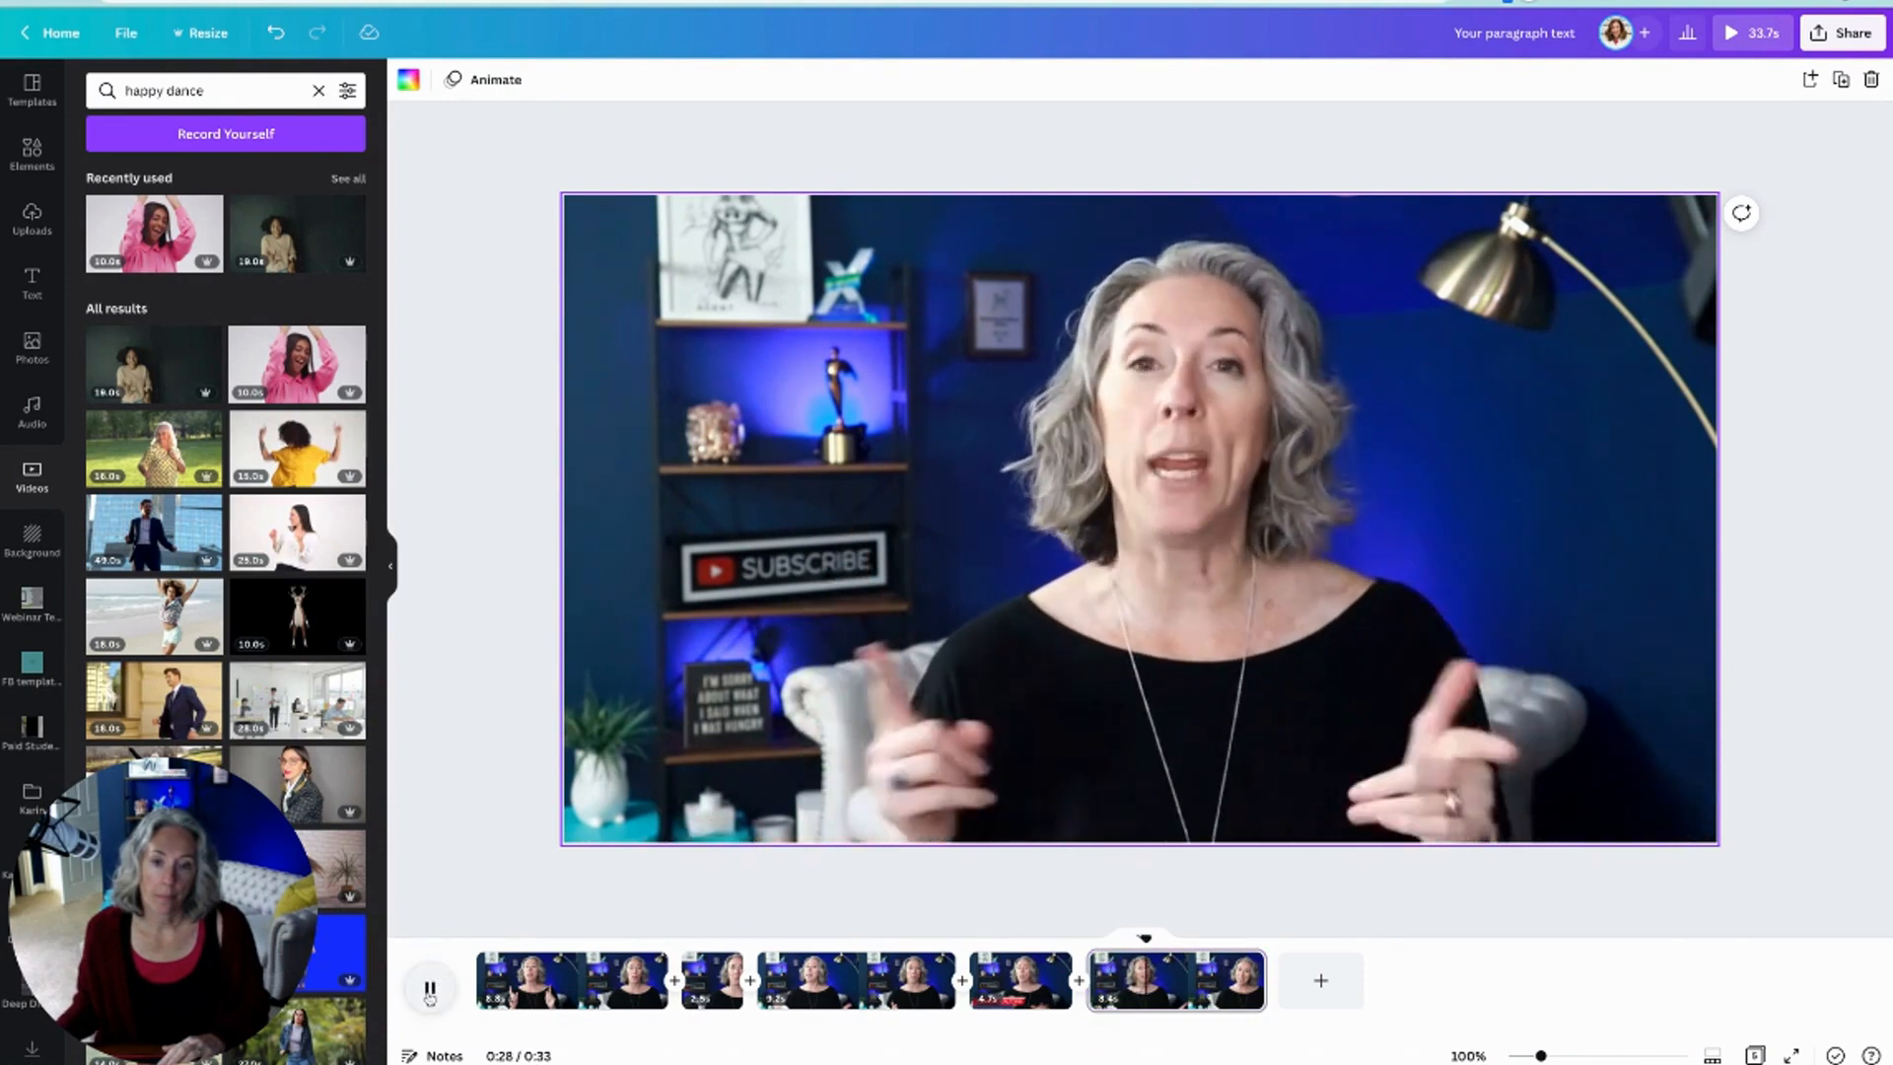
pyautogui.click(430, 989)
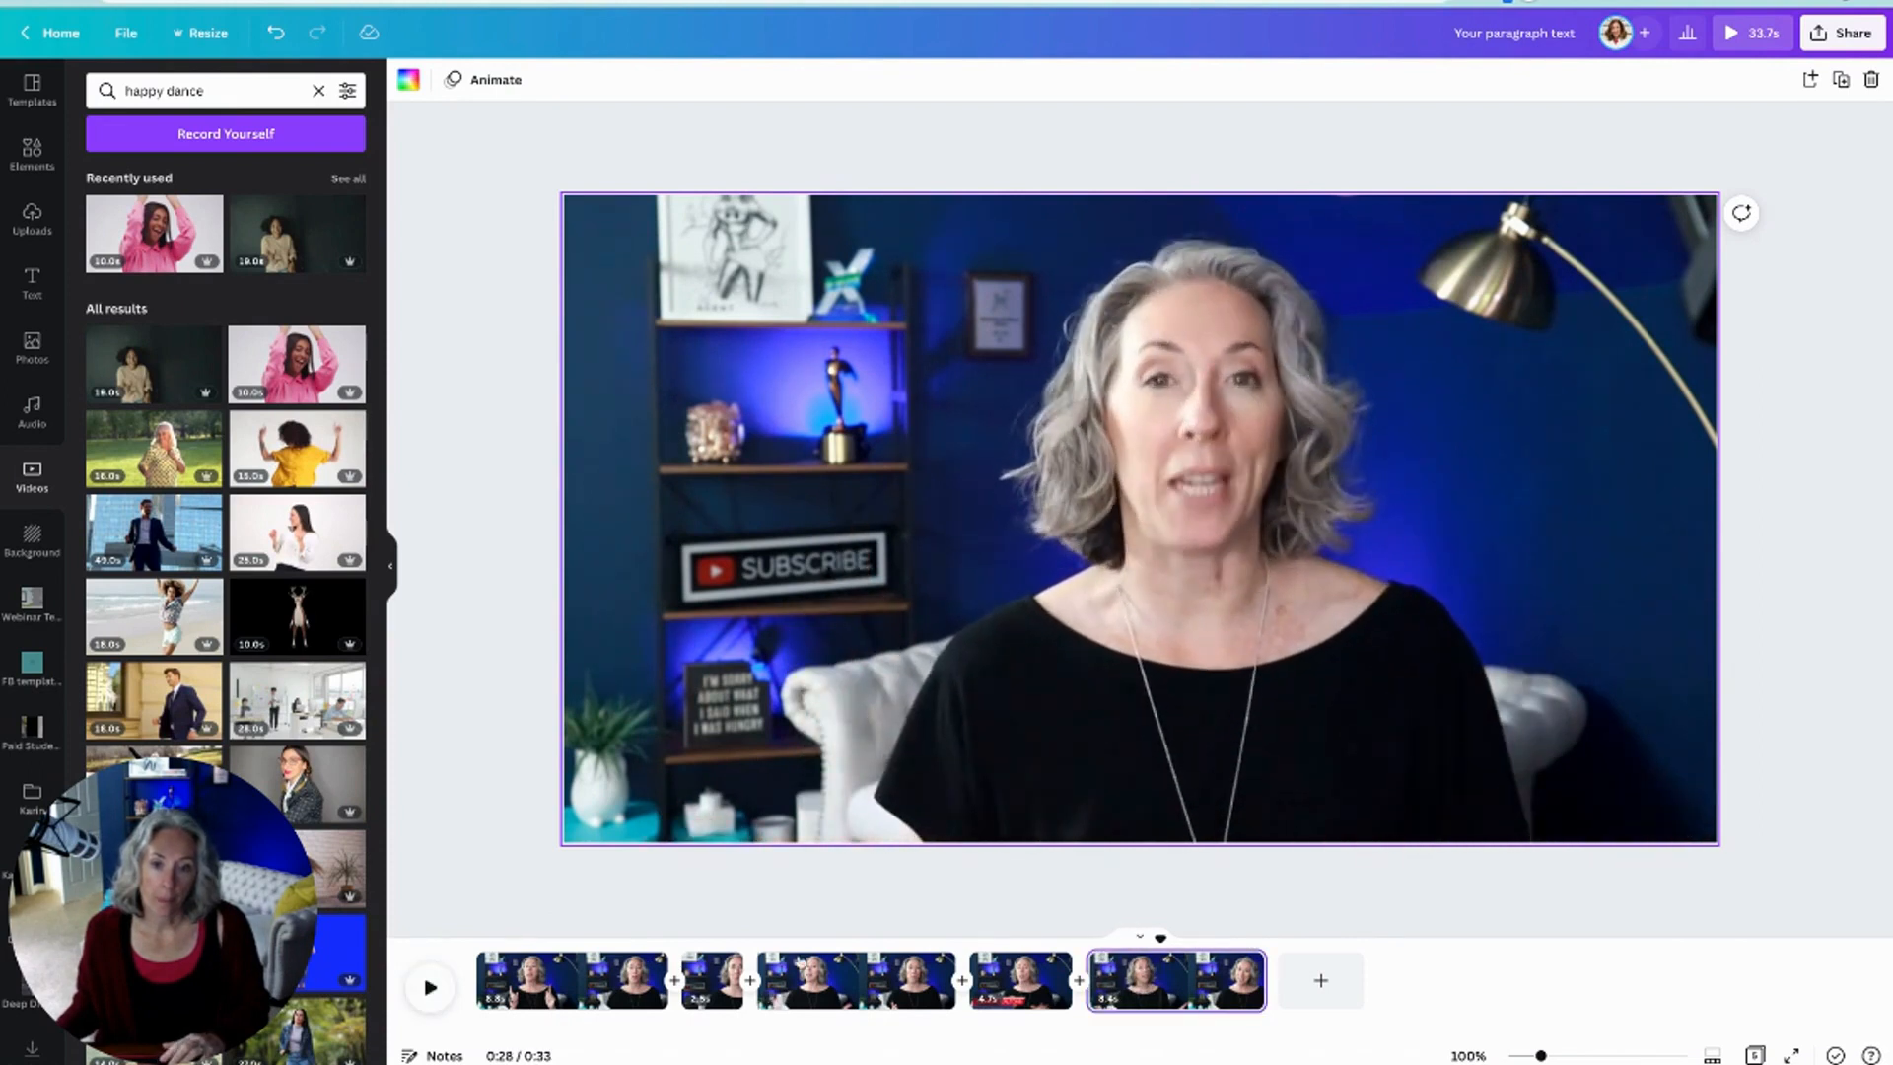
# Step: Split the last segment at 0:28 and select the first of its two parts
pyautogui.rightClick(1160, 986)
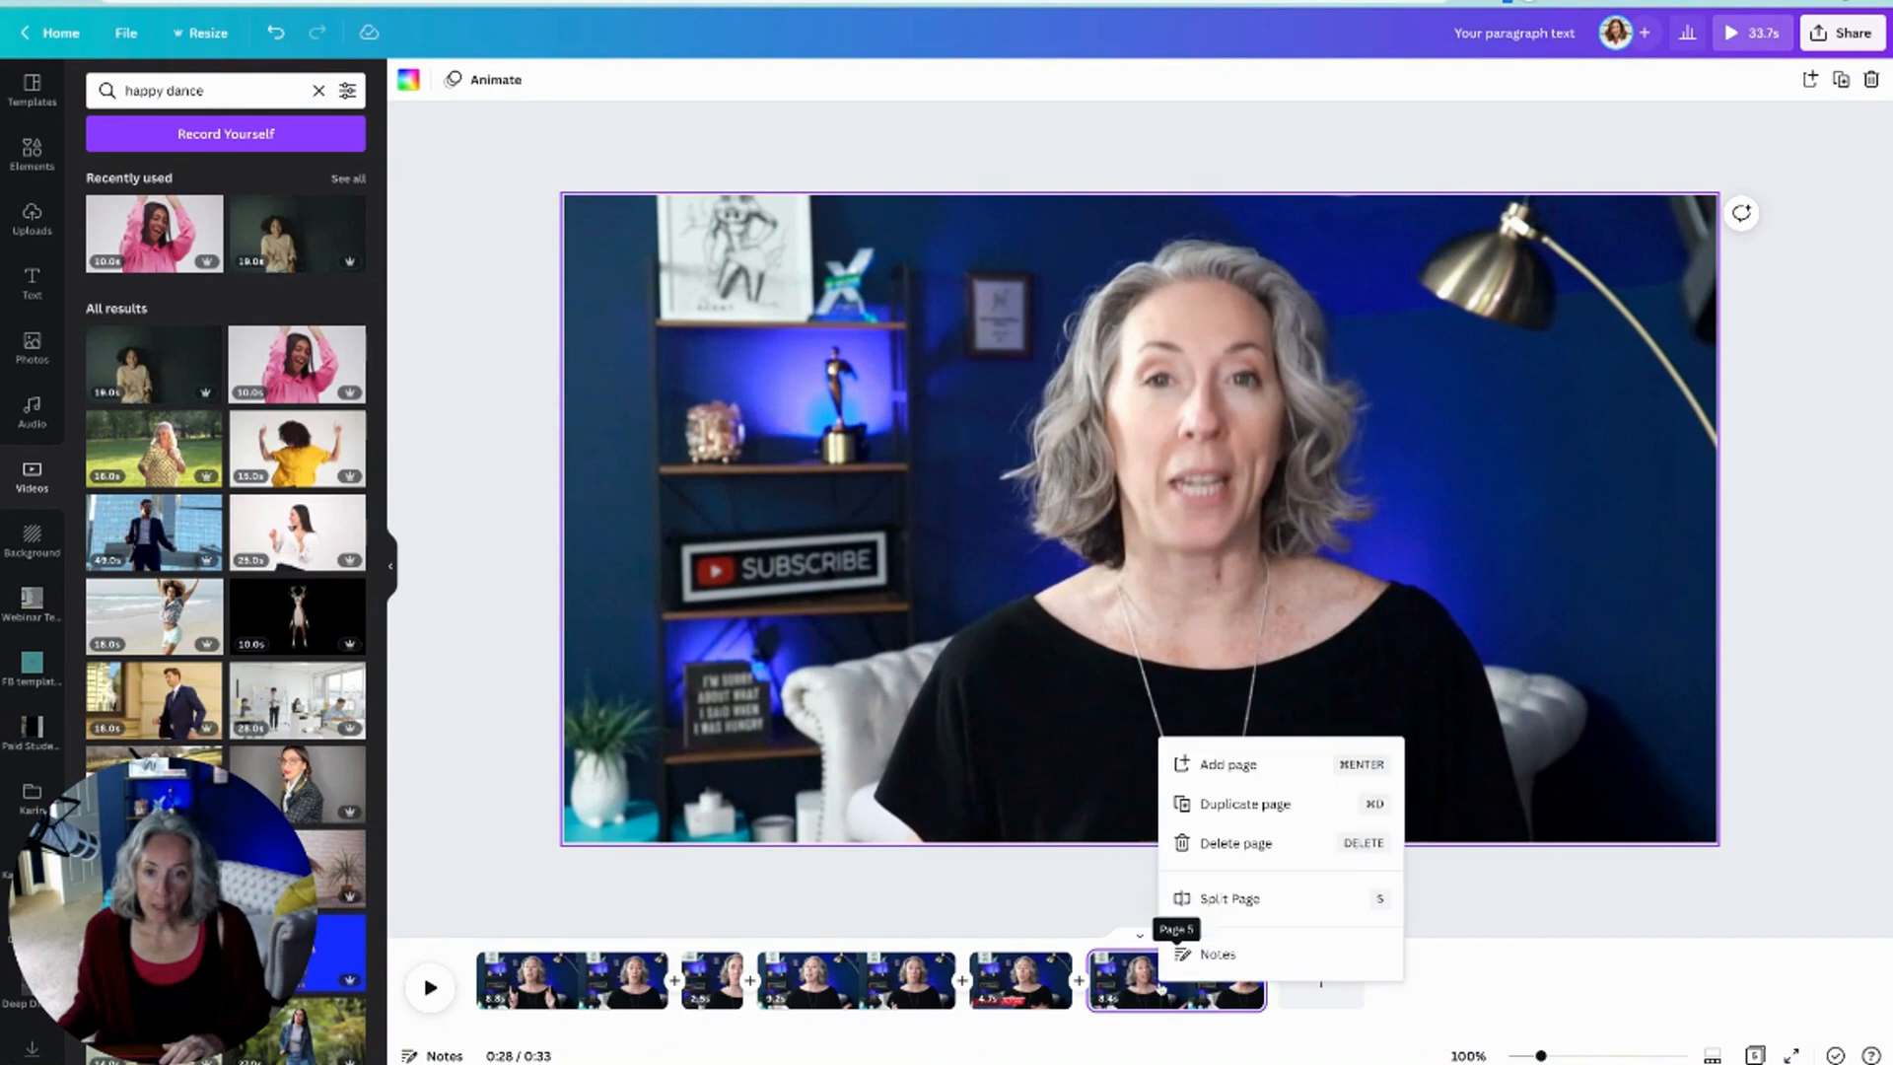
pyautogui.click(1215, 899)
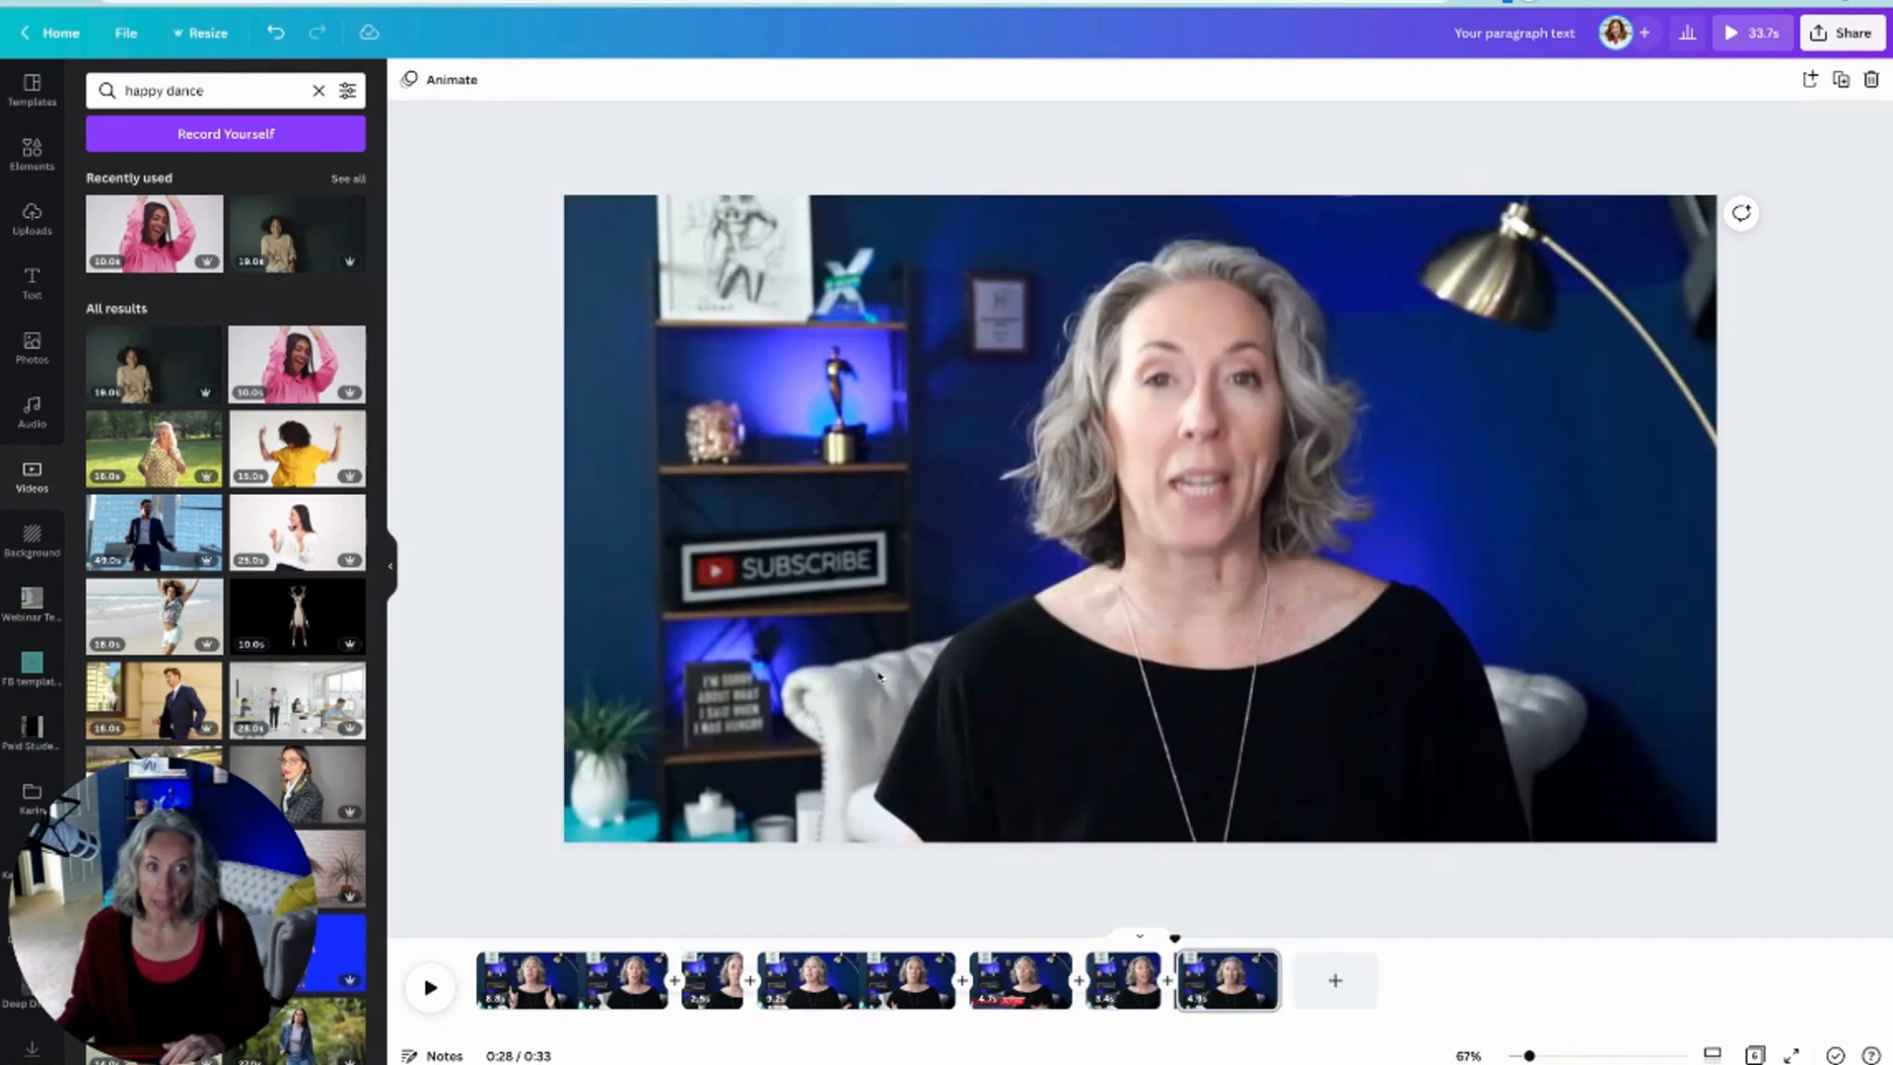
pyautogui.click(1121, 979)
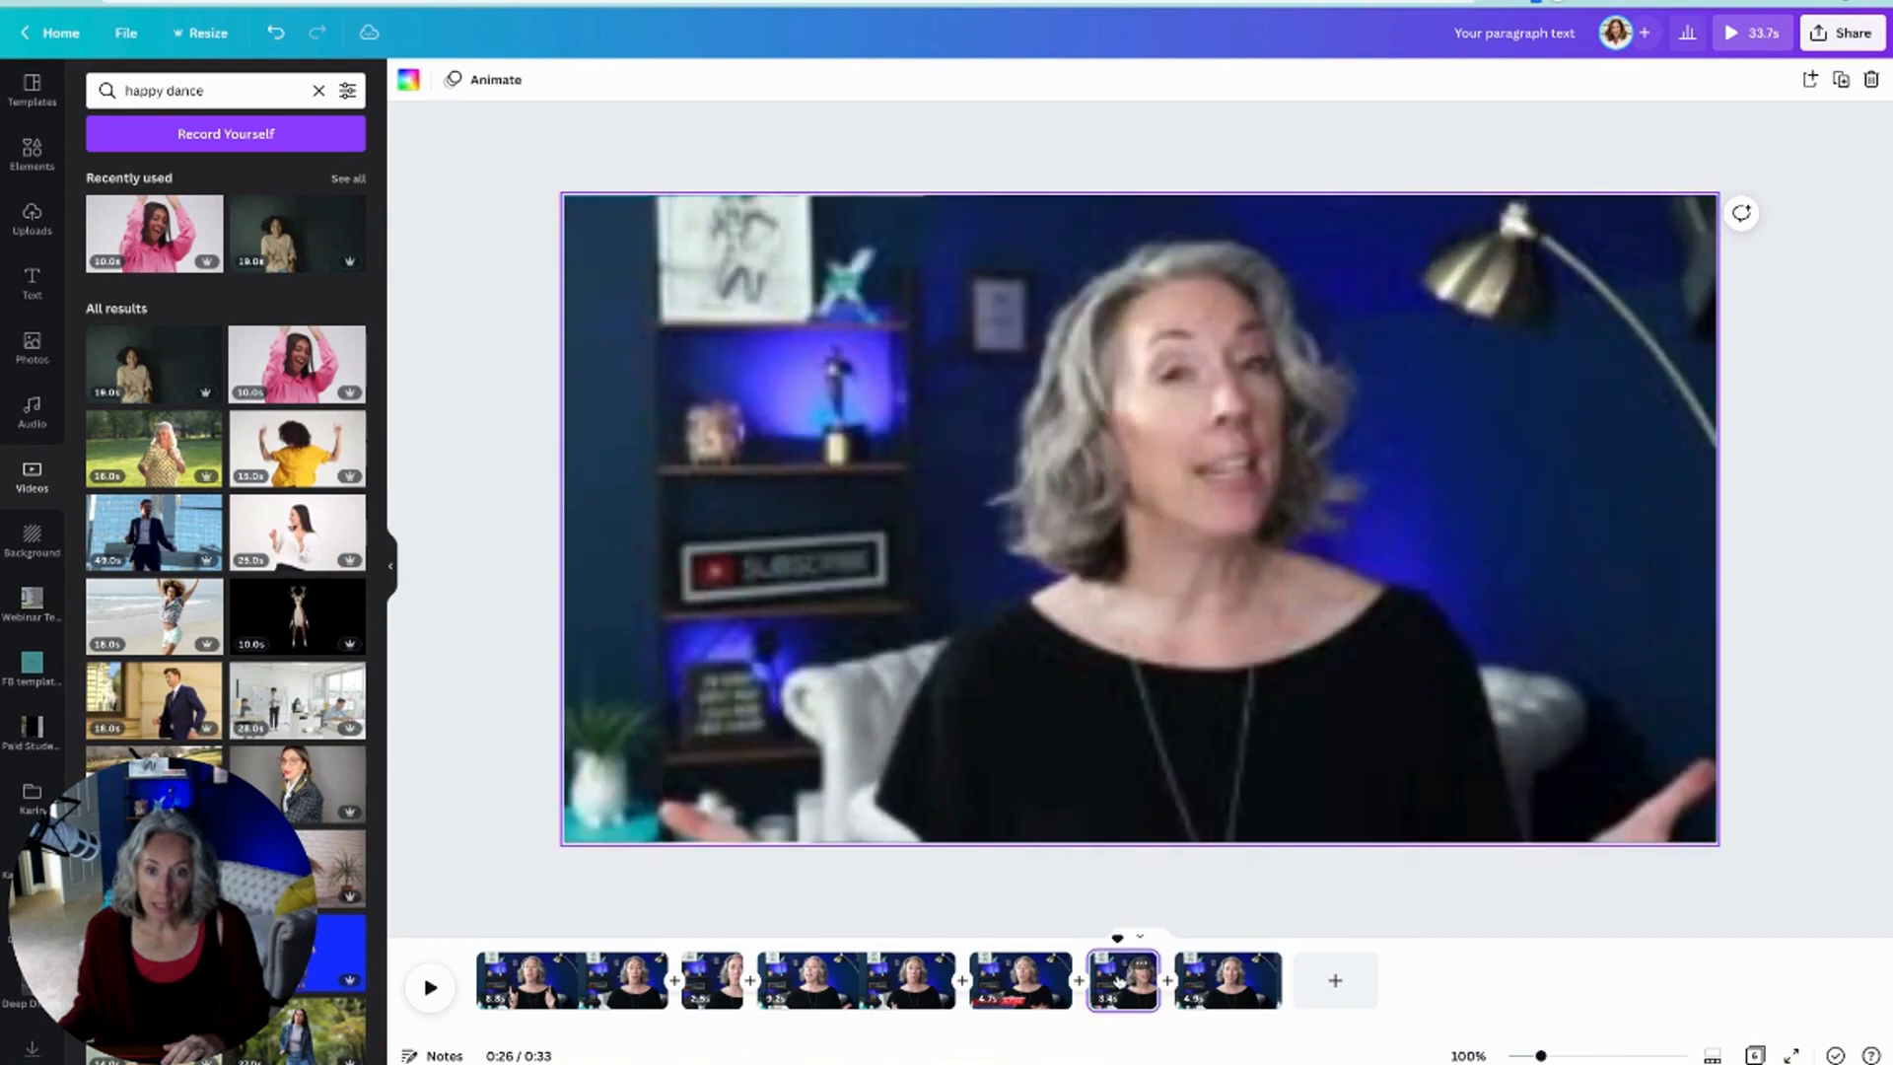
# Step: Add the stock clip of the dancing woman in the pink shirt and enlarge it to nearly fill the frame
pyautogui.click(297, 364)
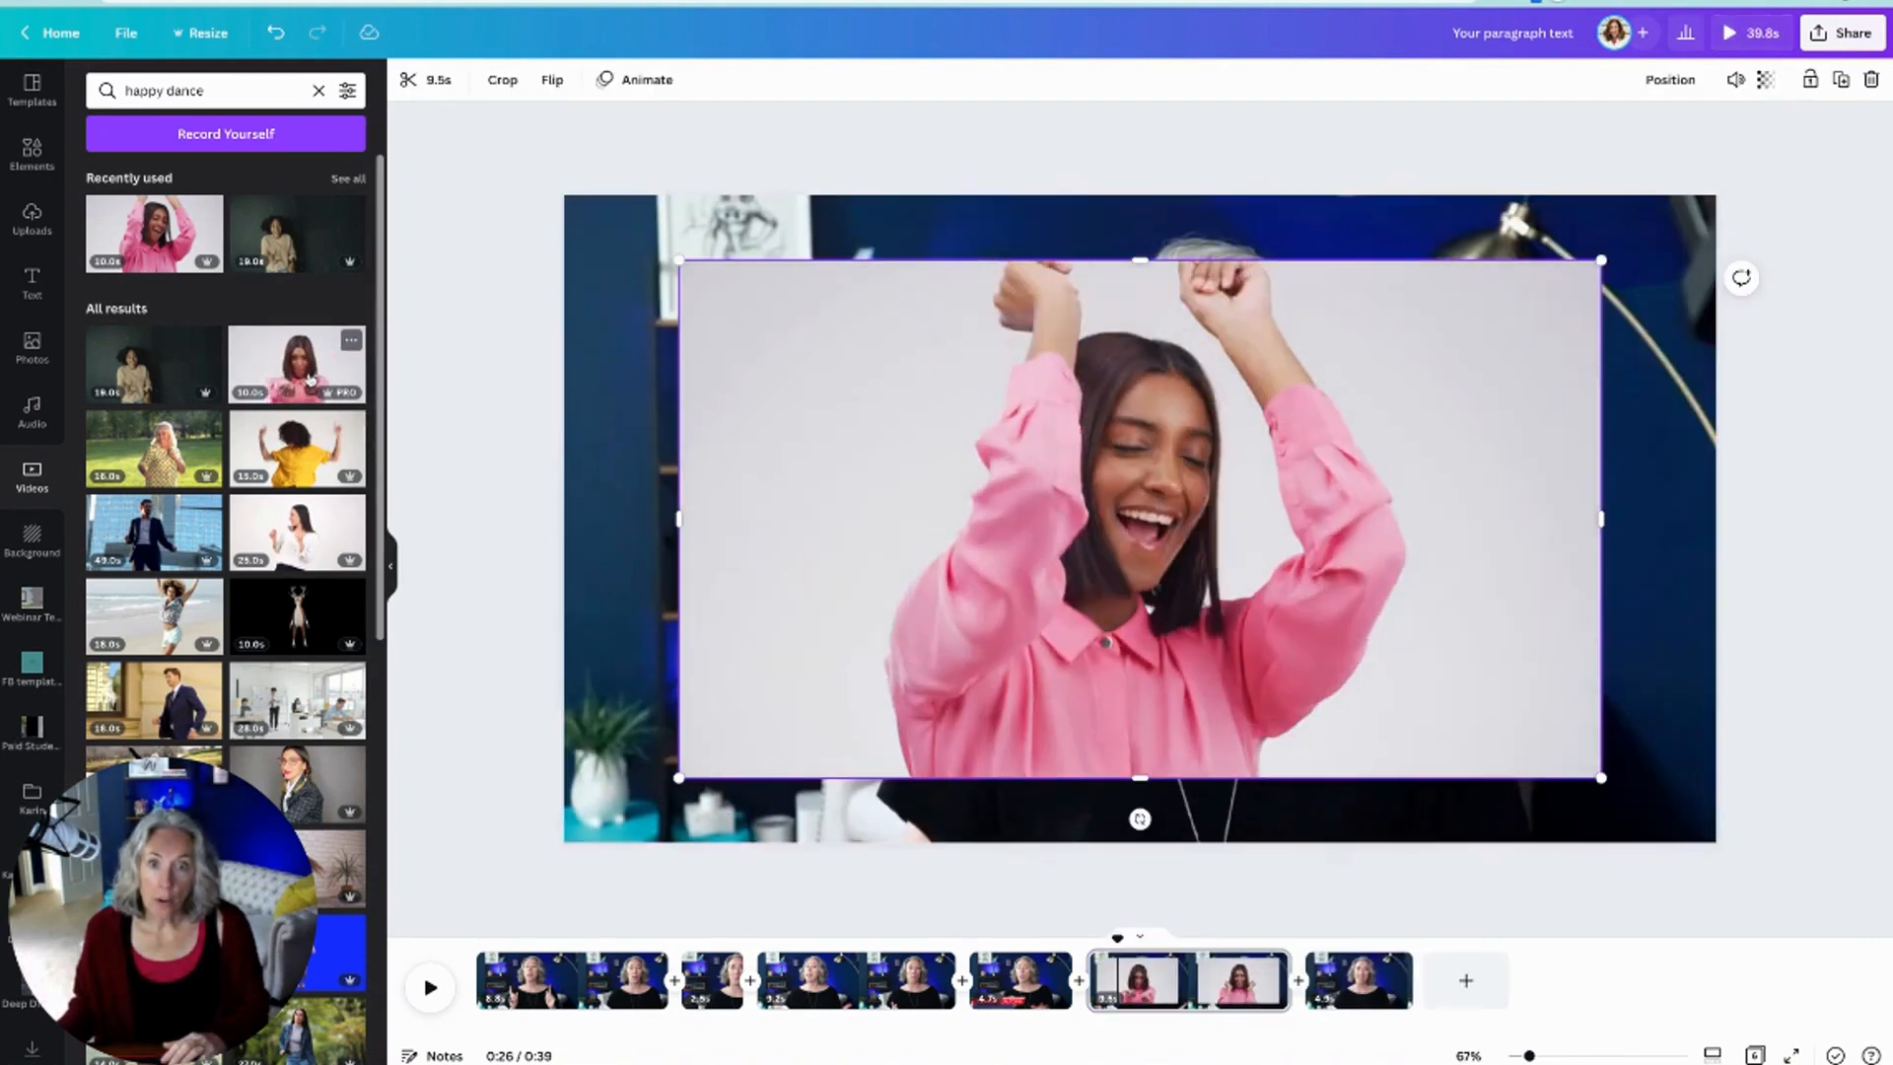
pyautogui.moveTo(678, 260); pyautogui.dragTo(593, 212)
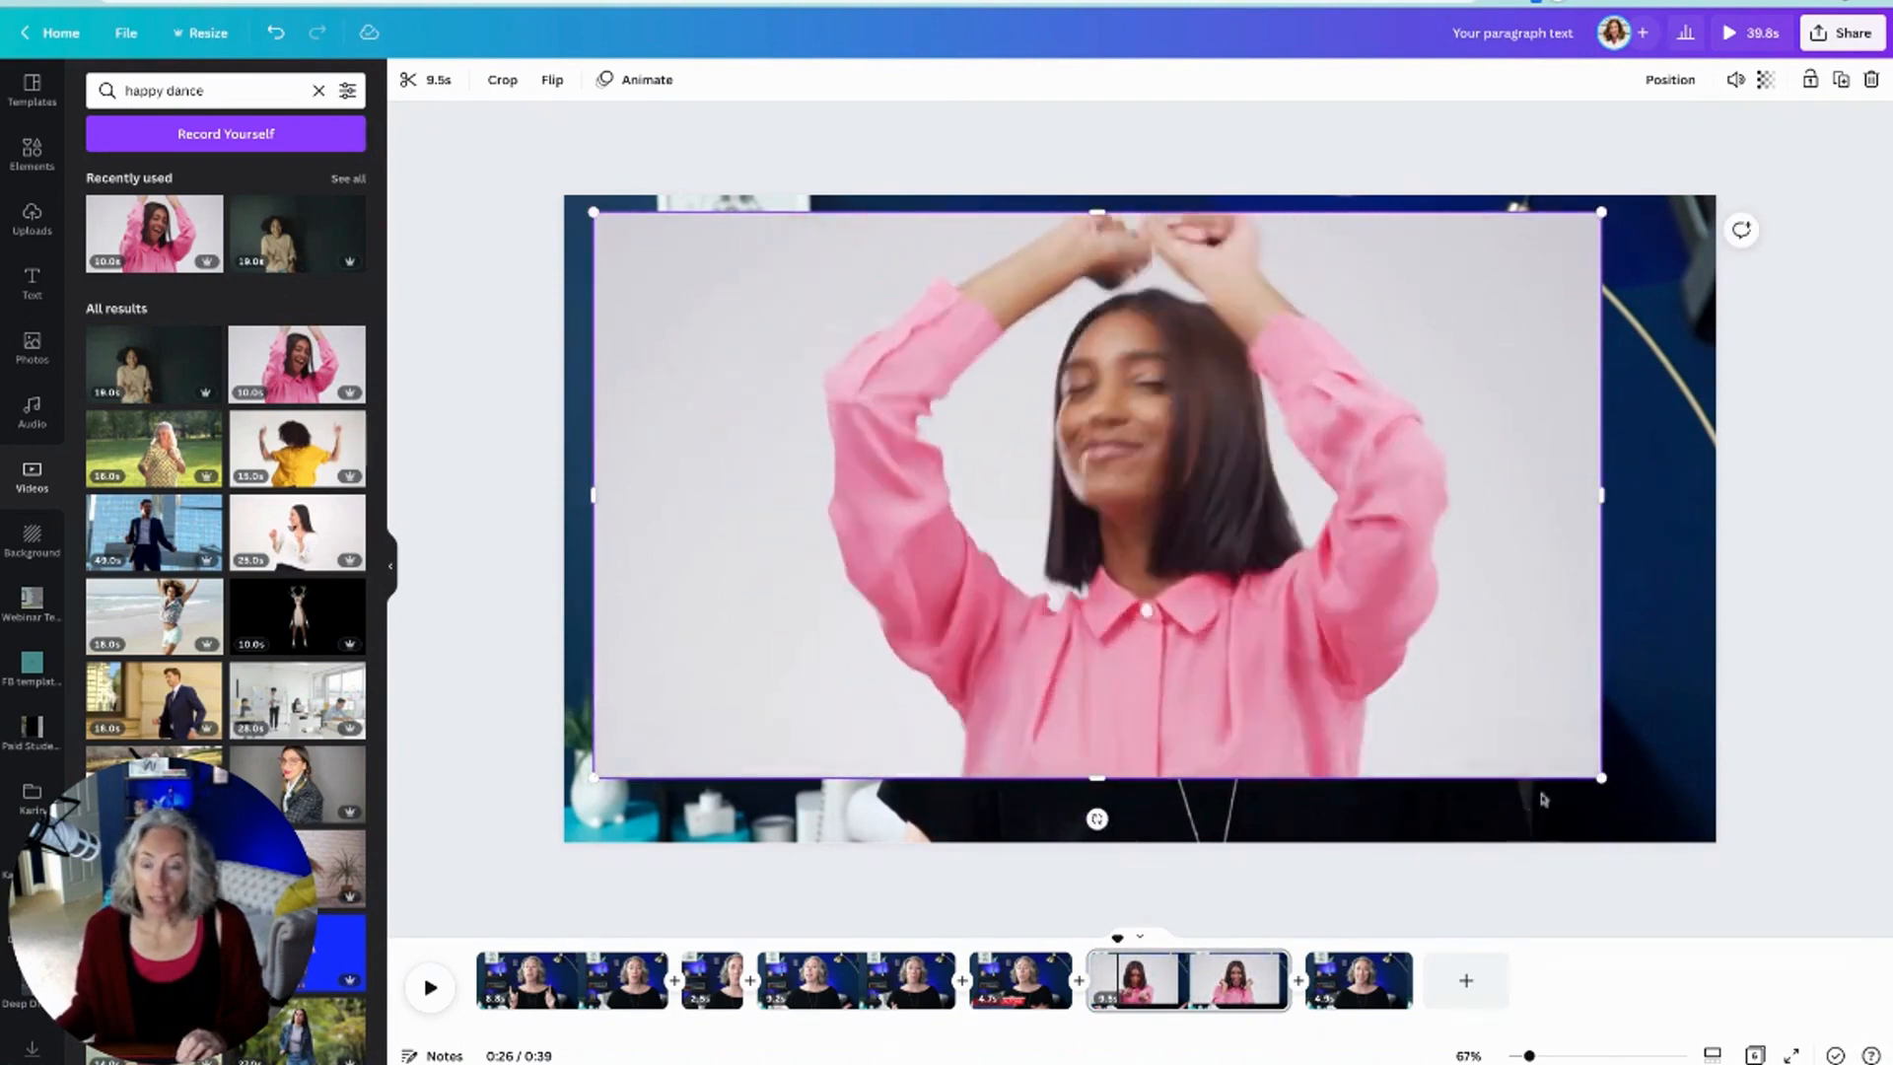
pyautogui.moveTo(1600, 779); pyautogui.dragTo(1707, 838)
pyautogui.moveTo(593, 213); pyautogui.dragTo(575, 201)
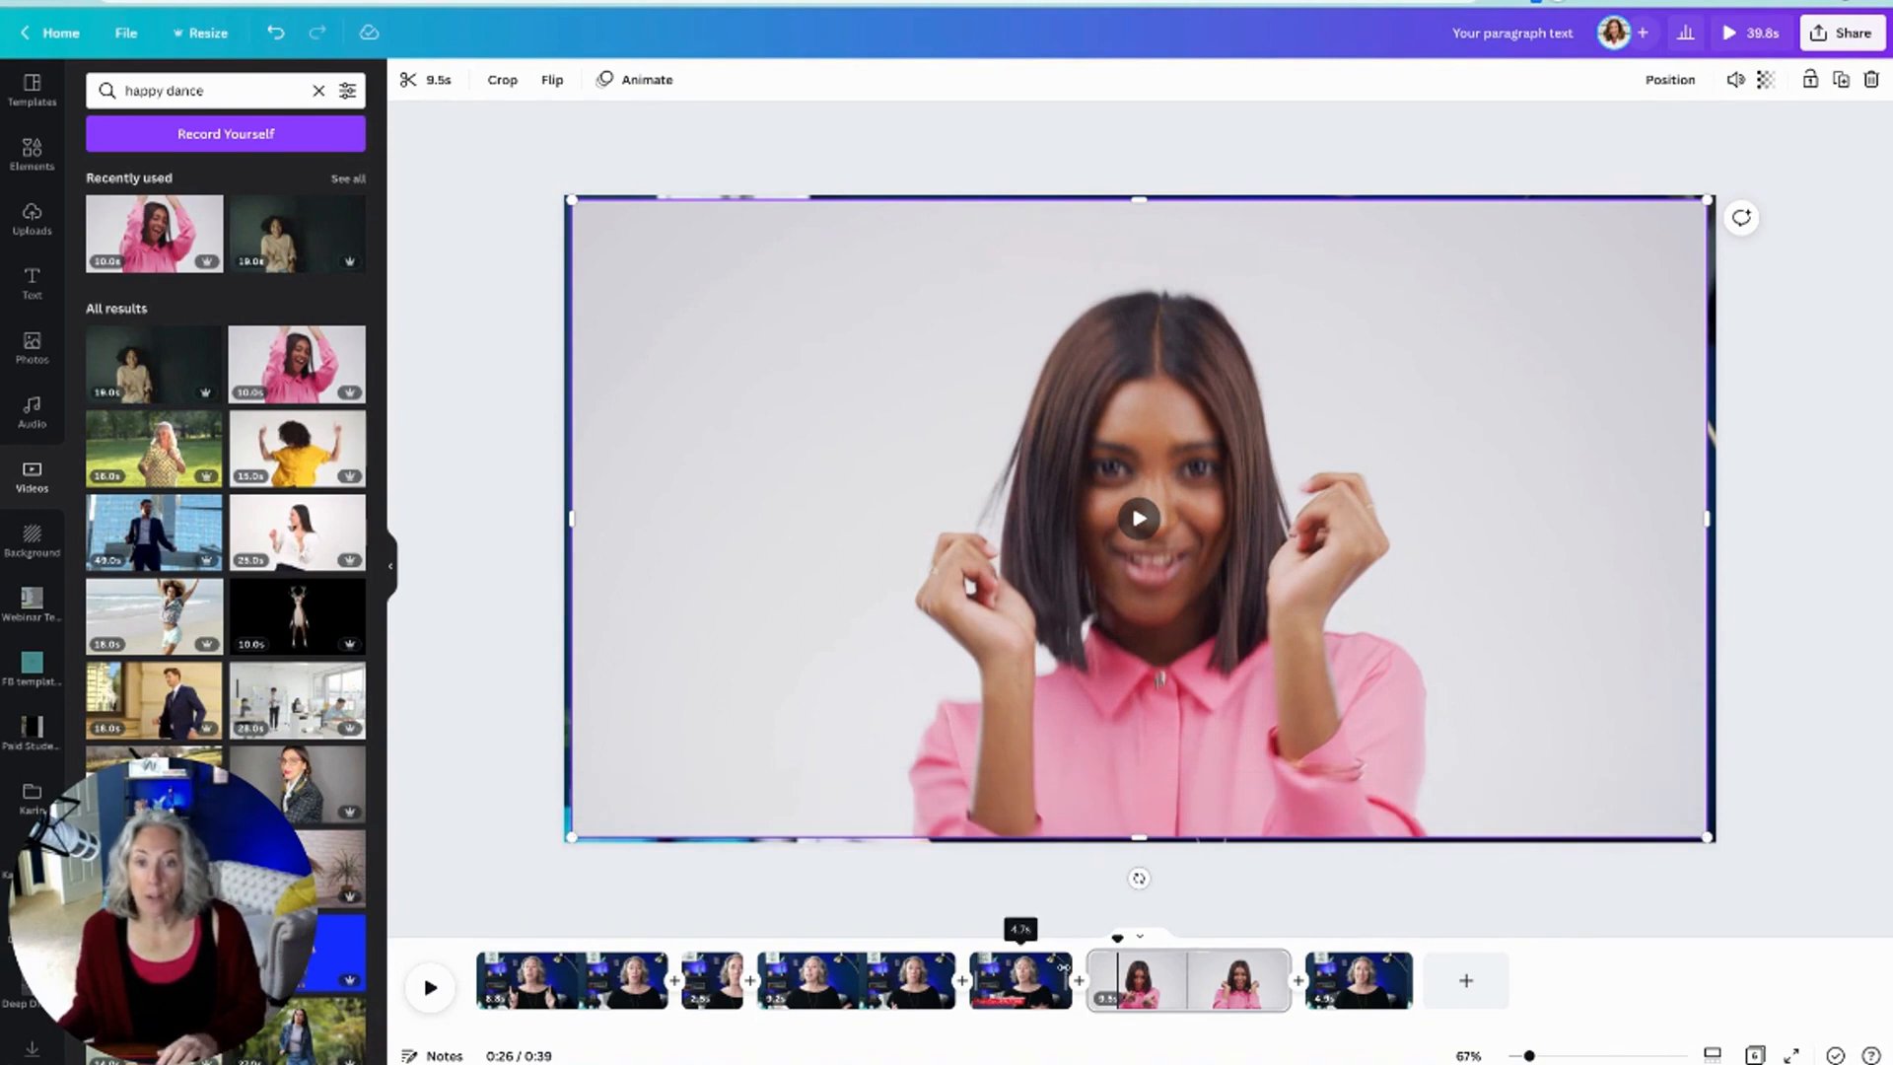
# Step: Play back from 0:24 through the dancer segment and stop at 0:38 in the last segment
pyautogui.click(1063, 968)
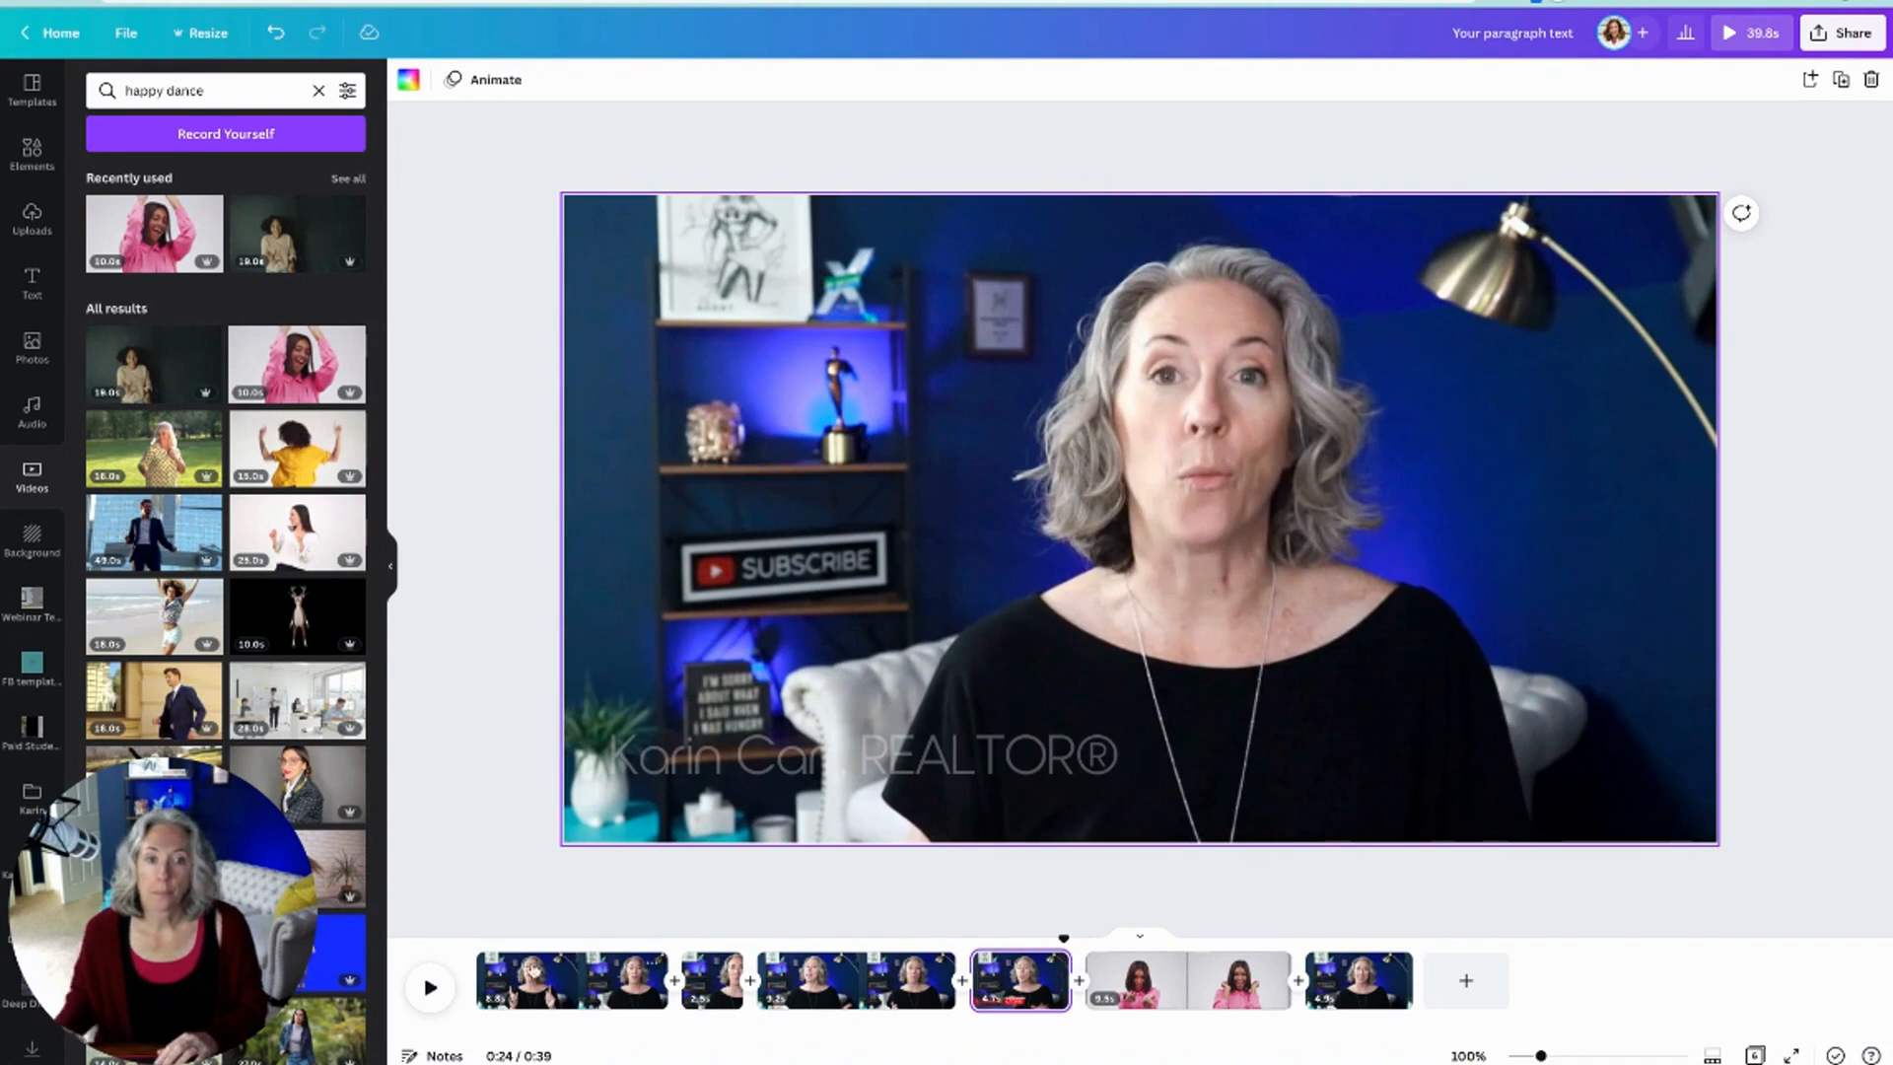
pyautogui.click(430, 987)
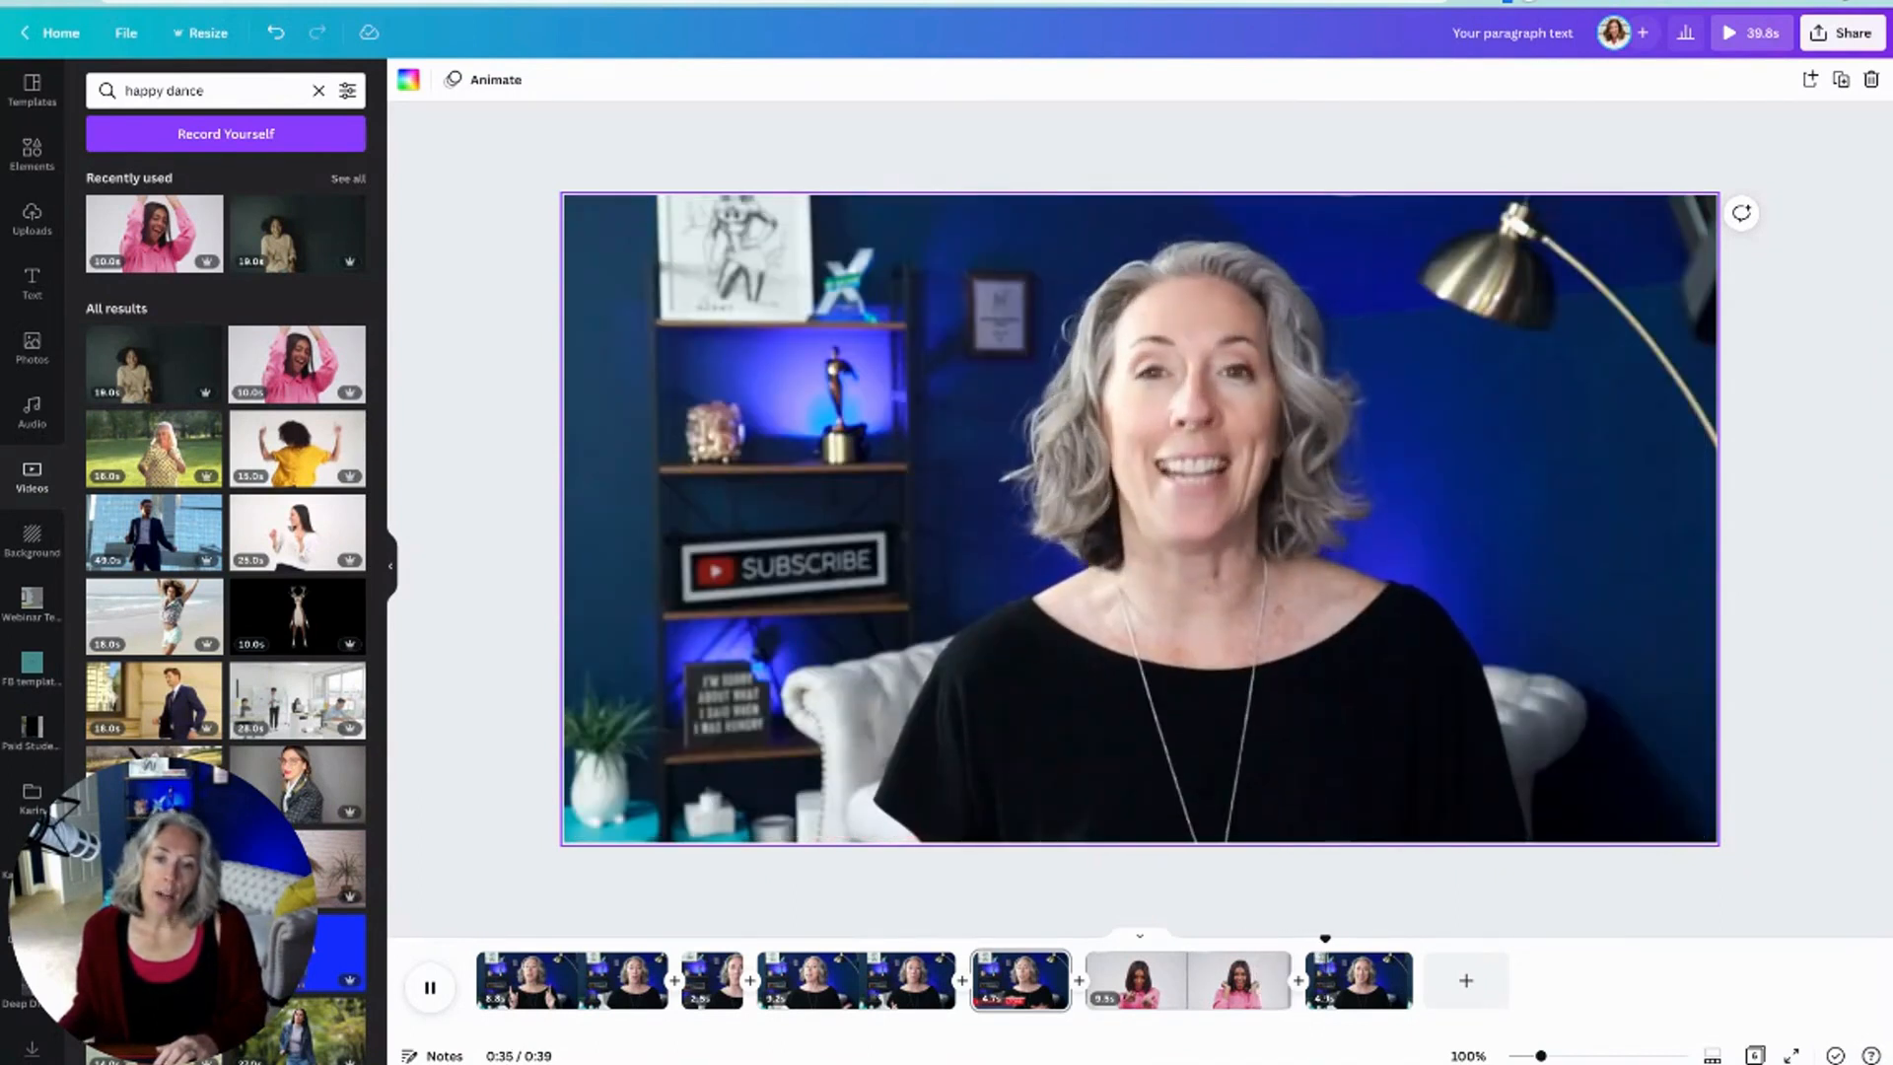
pyautogui.click(432, 1000)
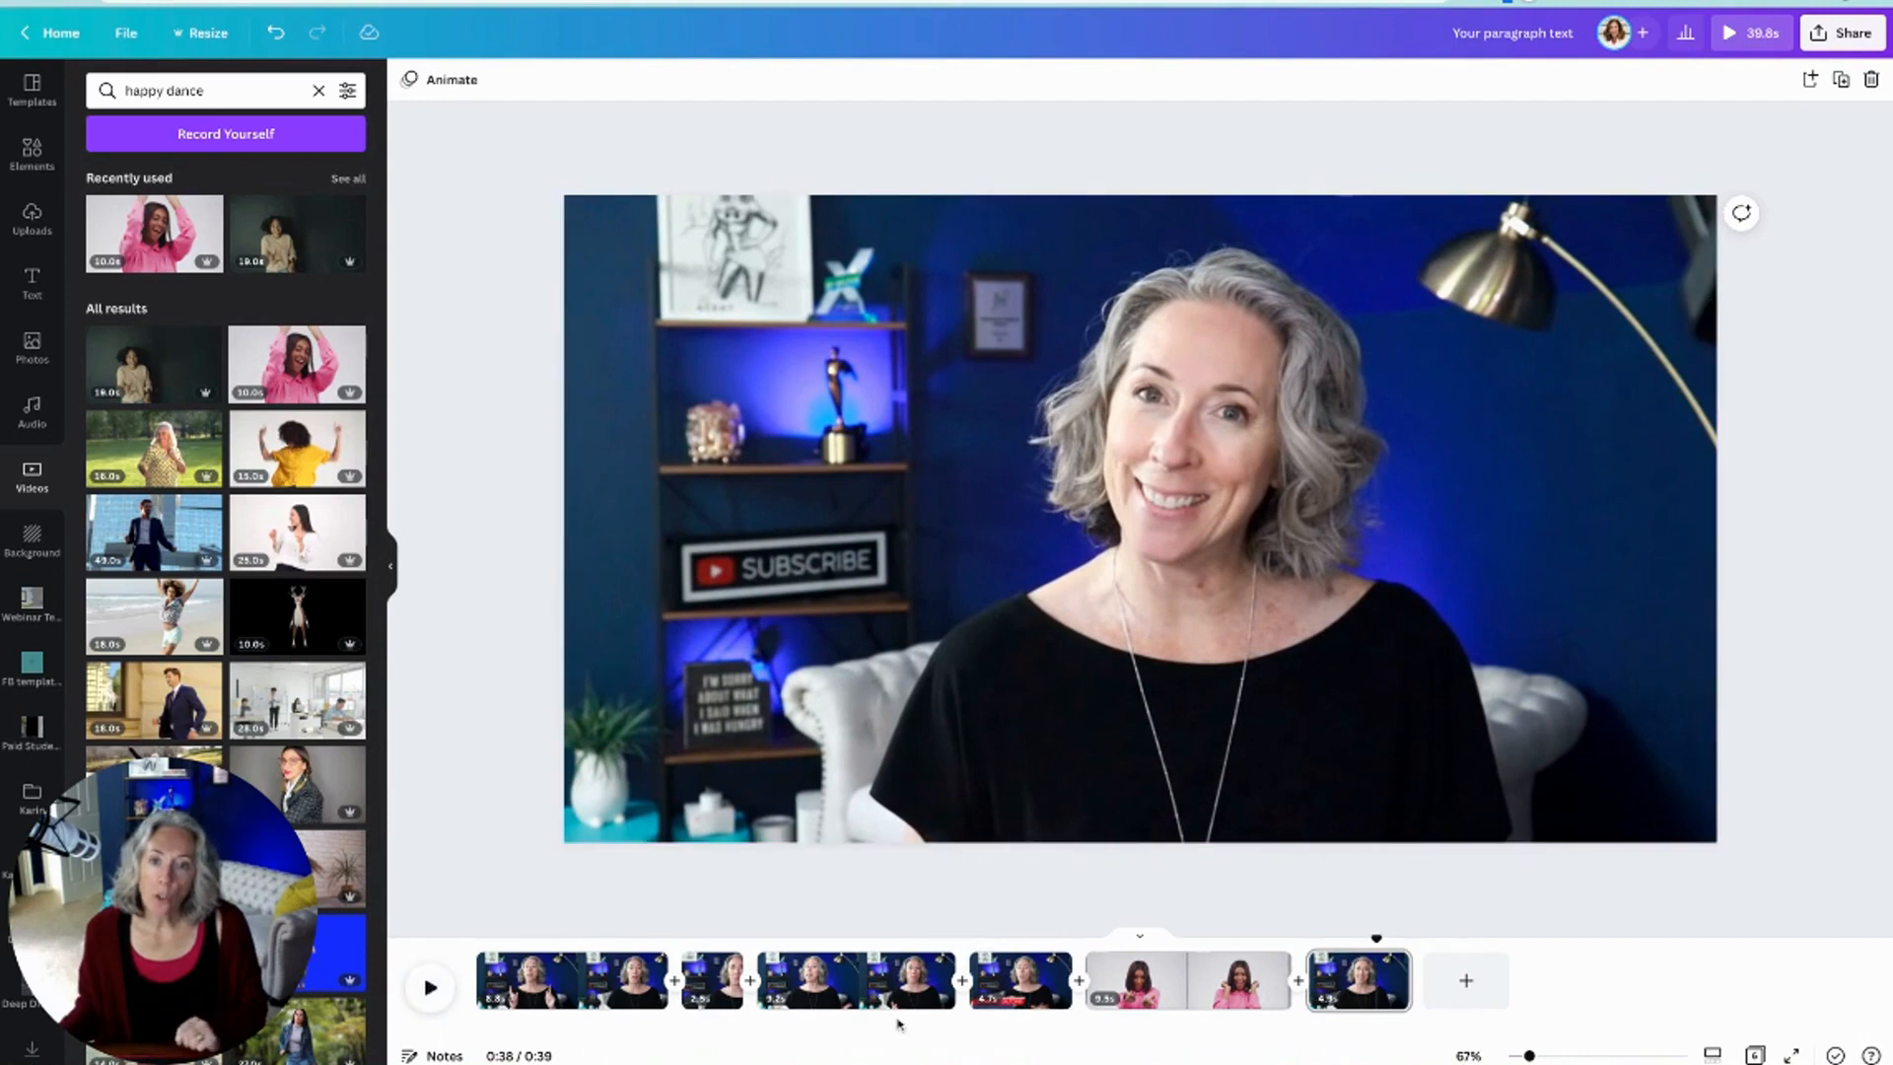
# Step: Delete the whole dancer segment from the timeline, and undo the deletion
pyautogui.click(1156, 986)
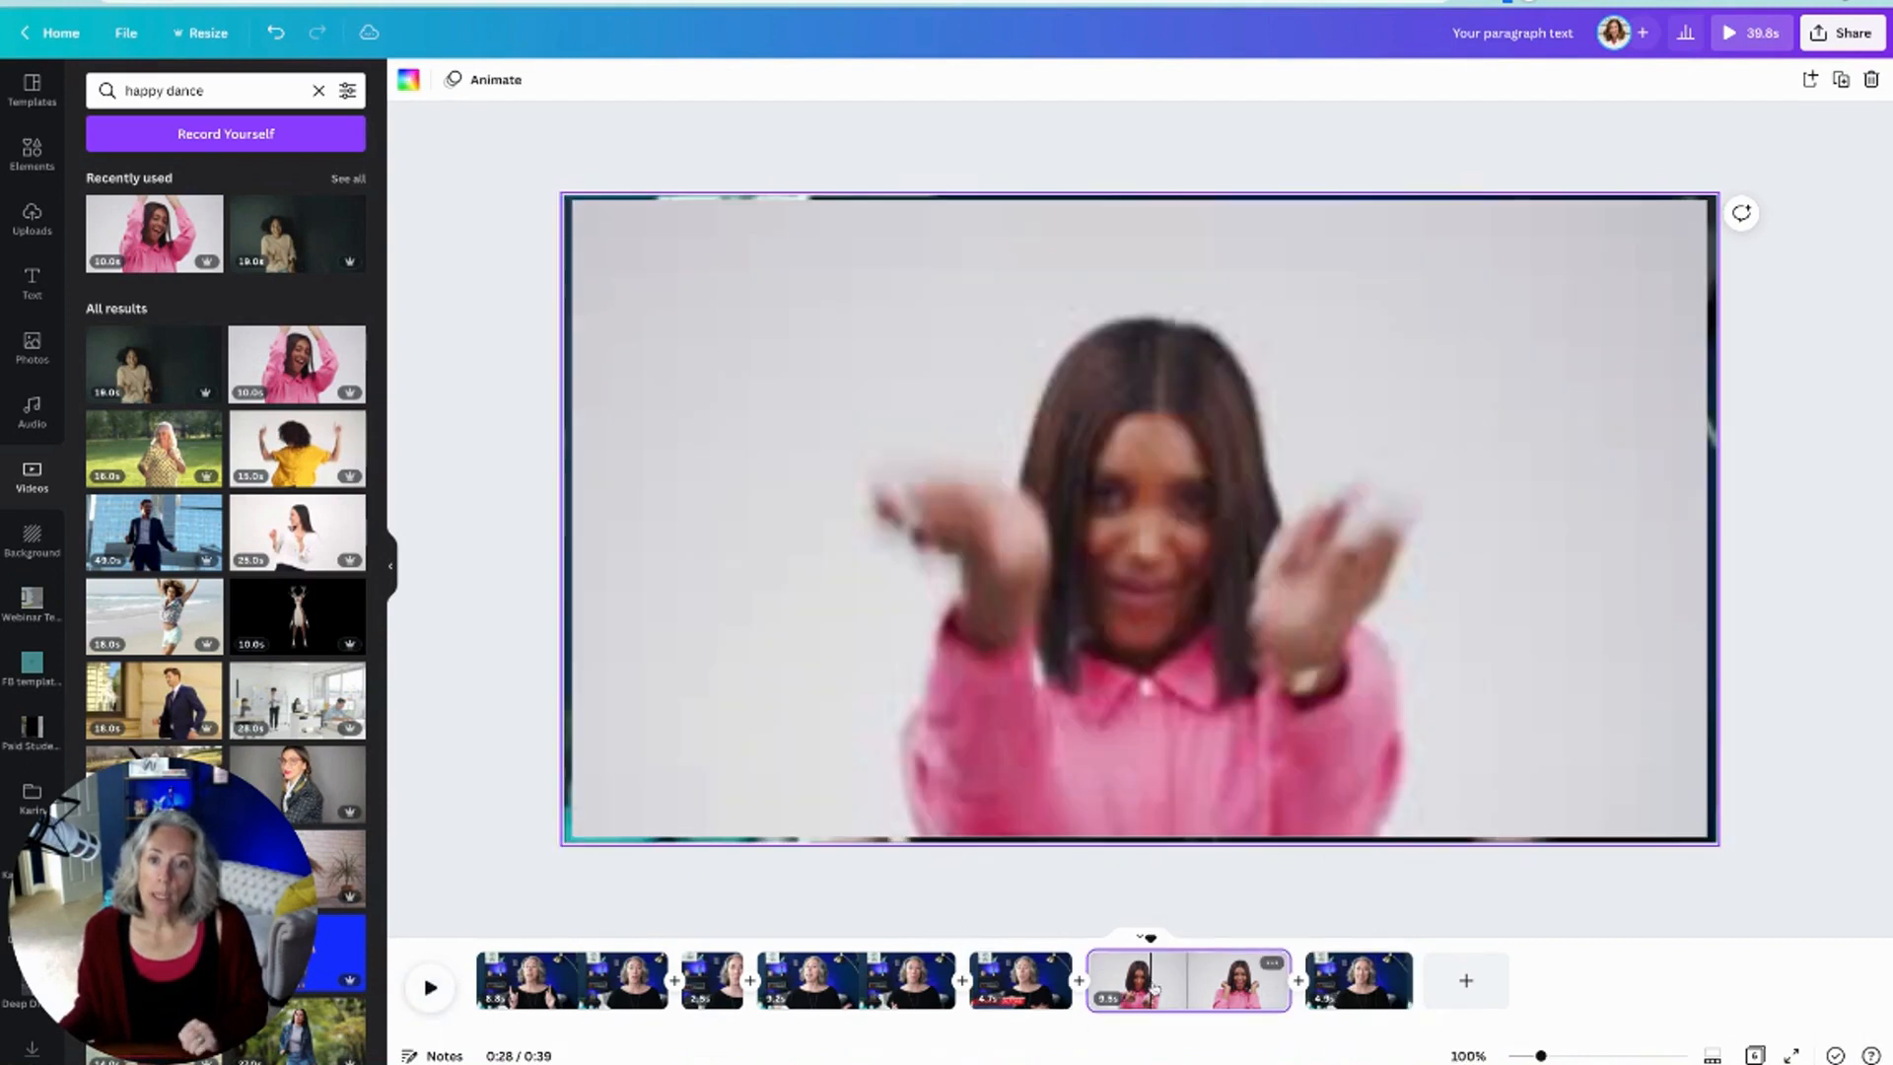
pyautogui.click(1271, 963)
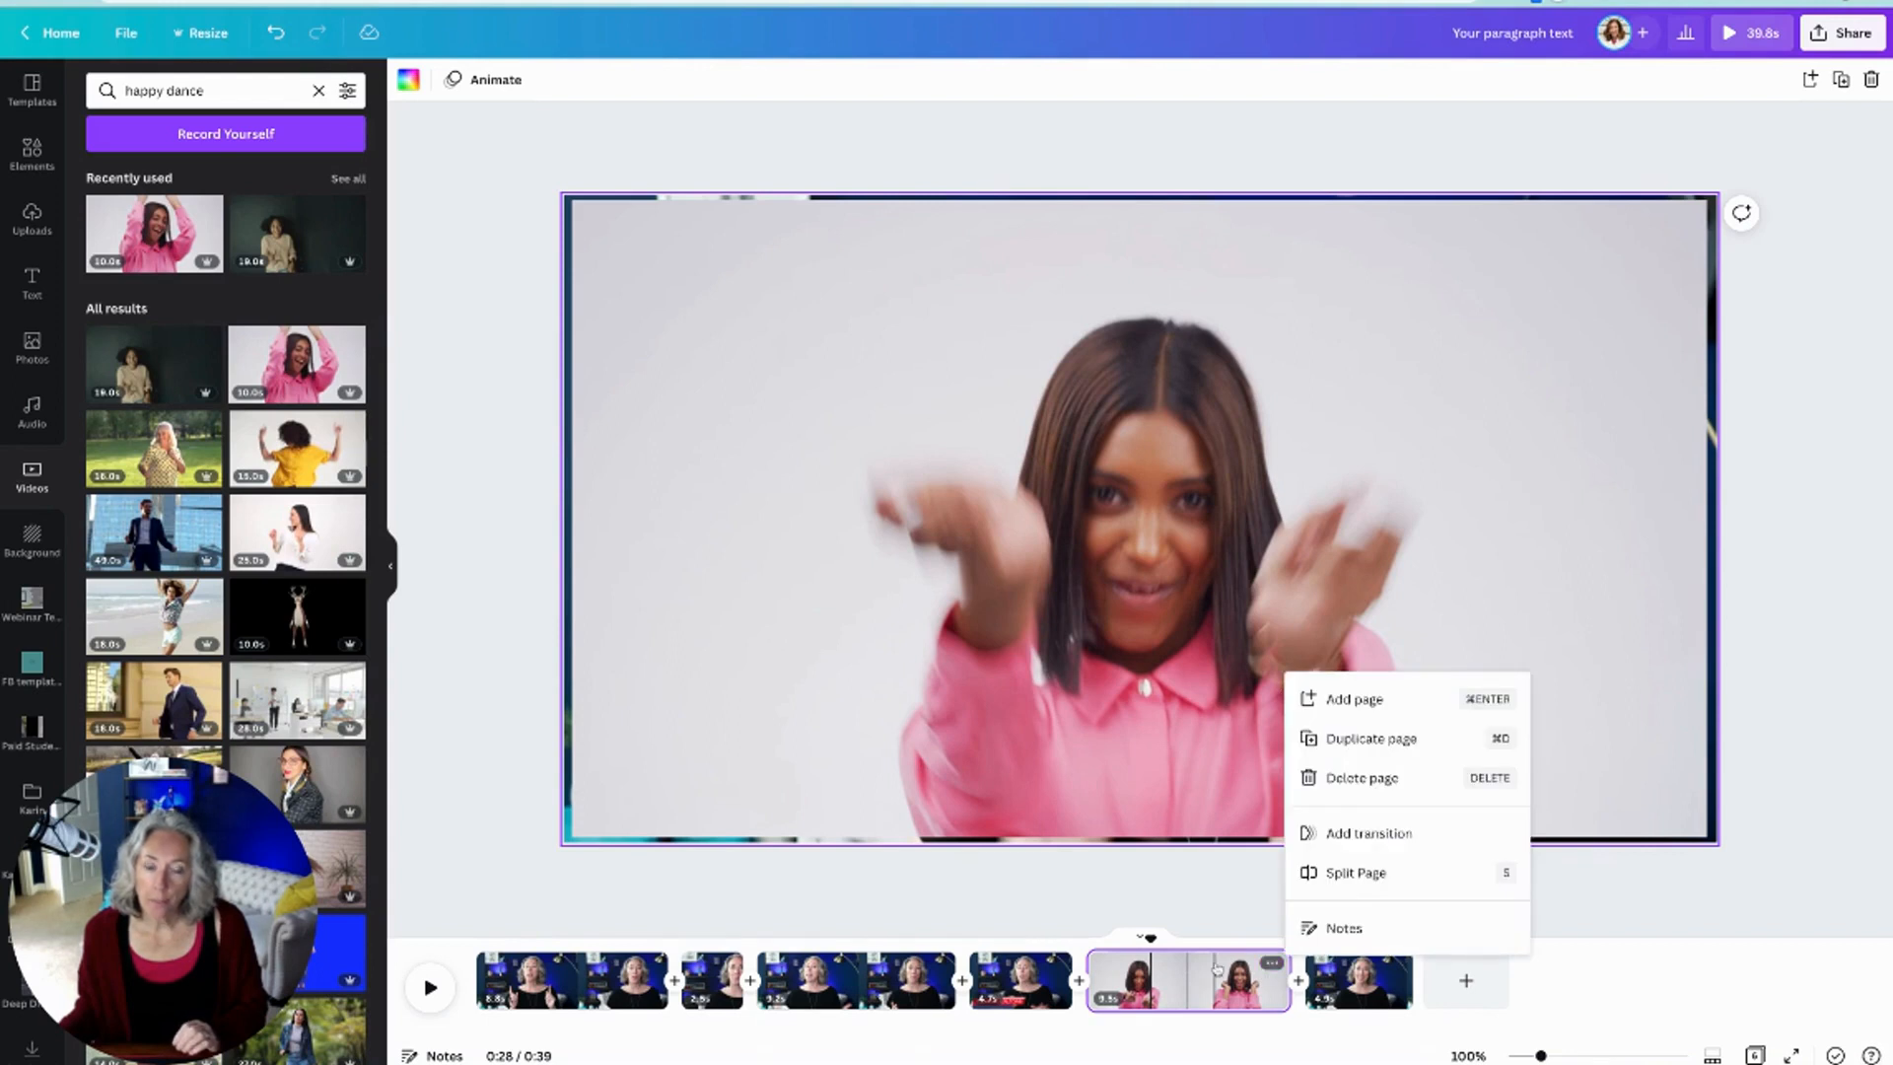
pyautogui.press('Escape')
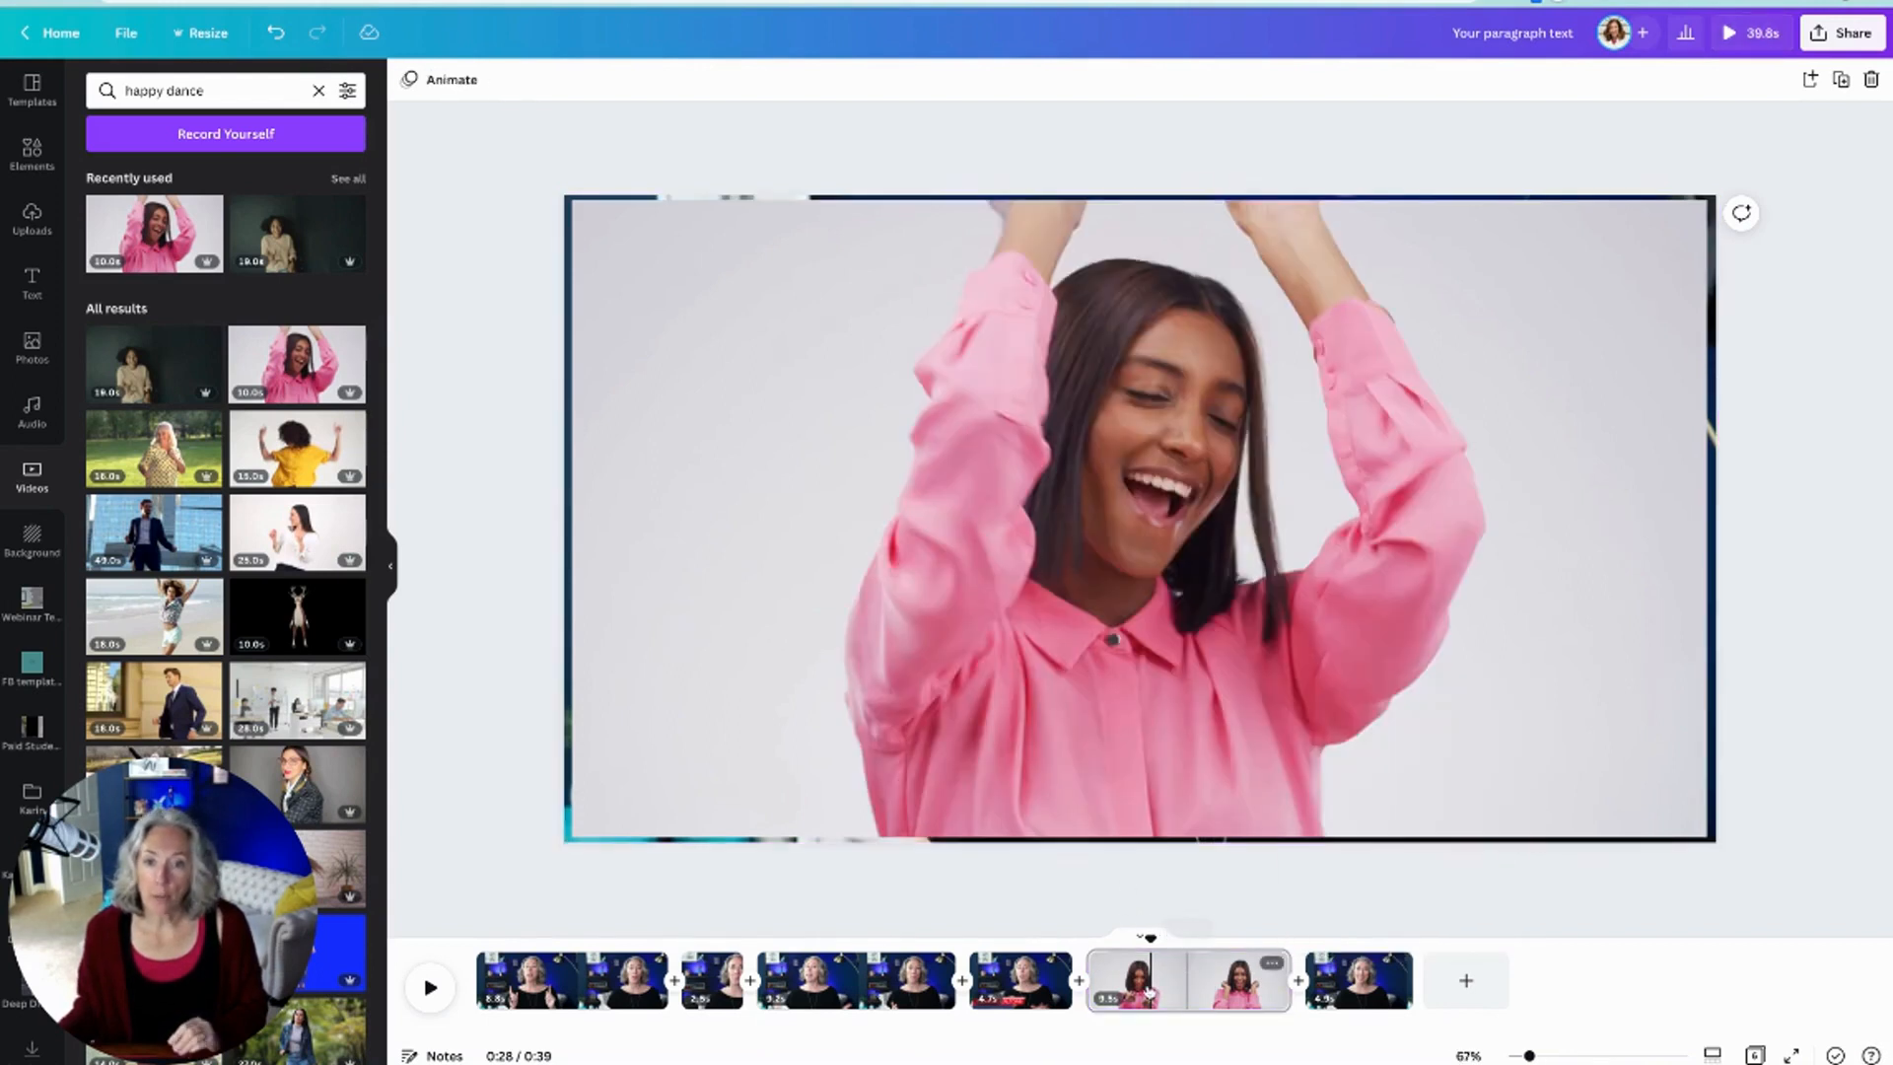
pyautogui.press('Delete')
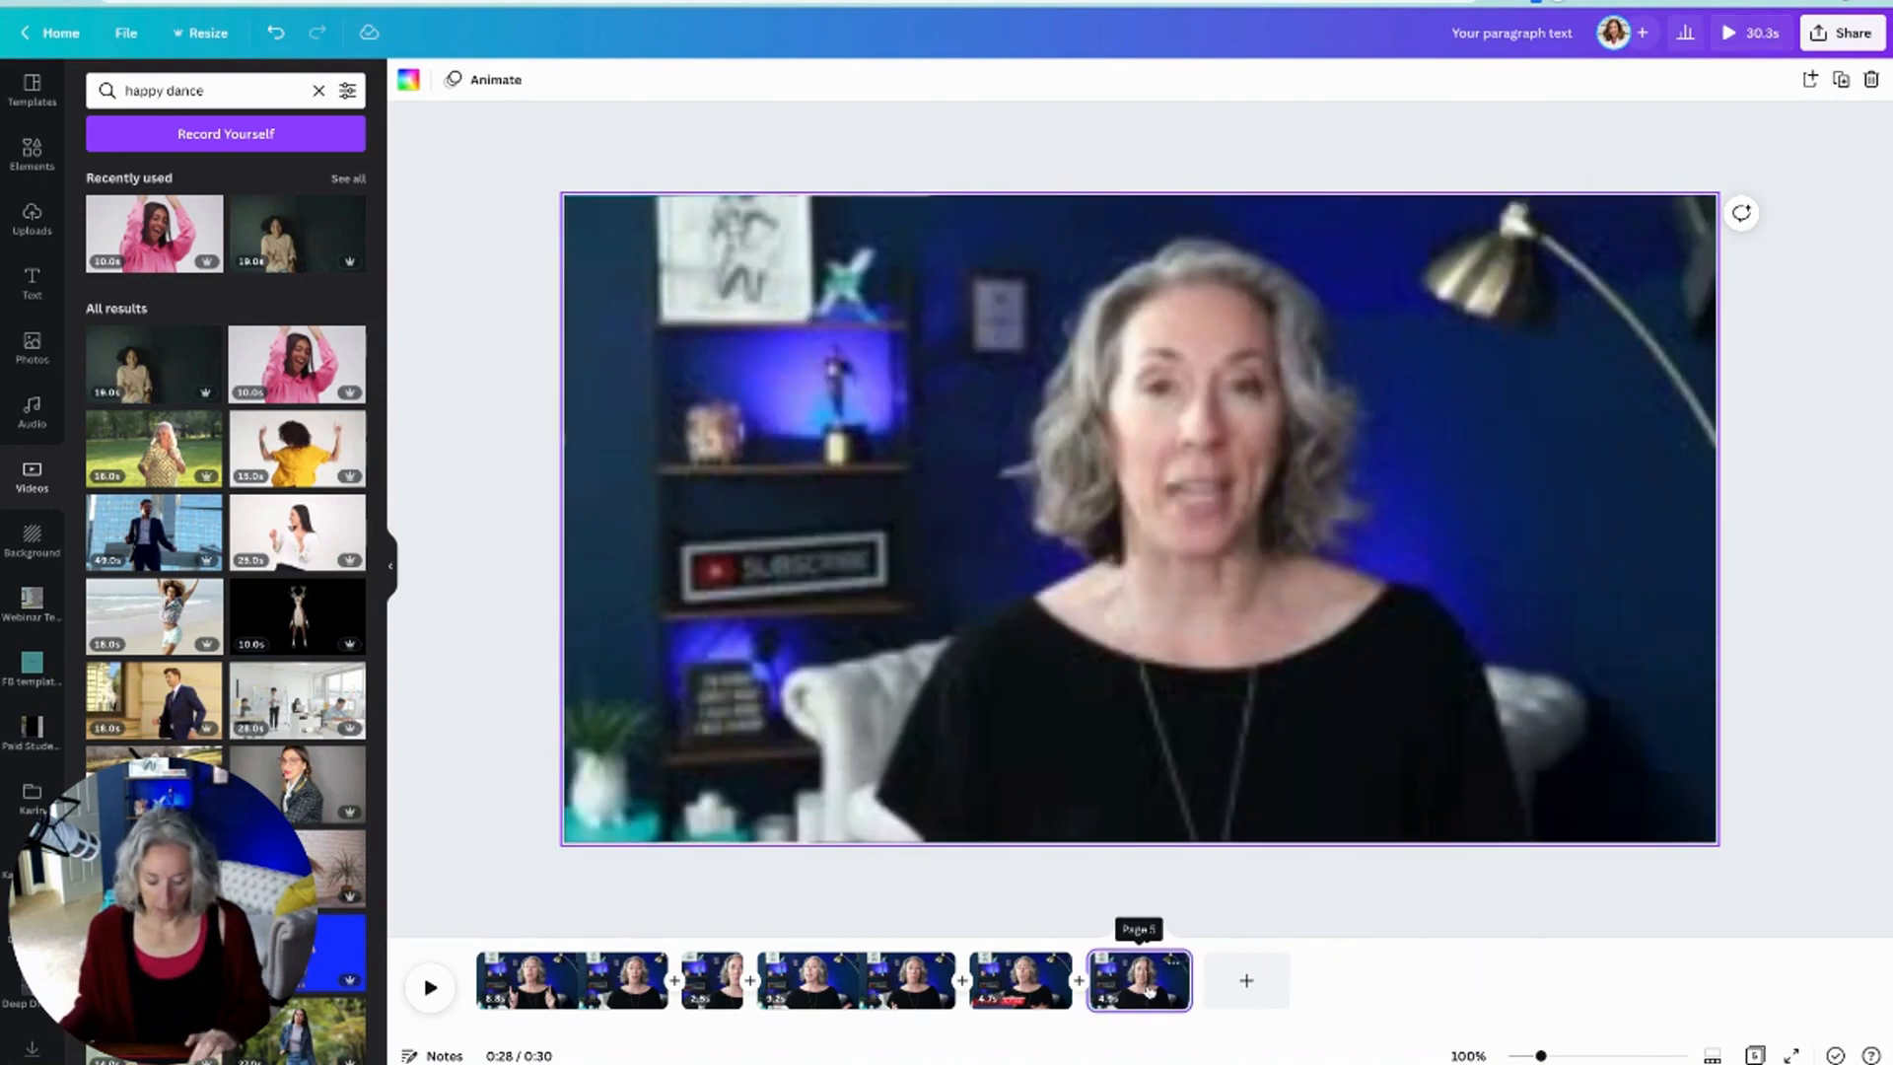
pyautogui.hotkey('ctrl', 'z')
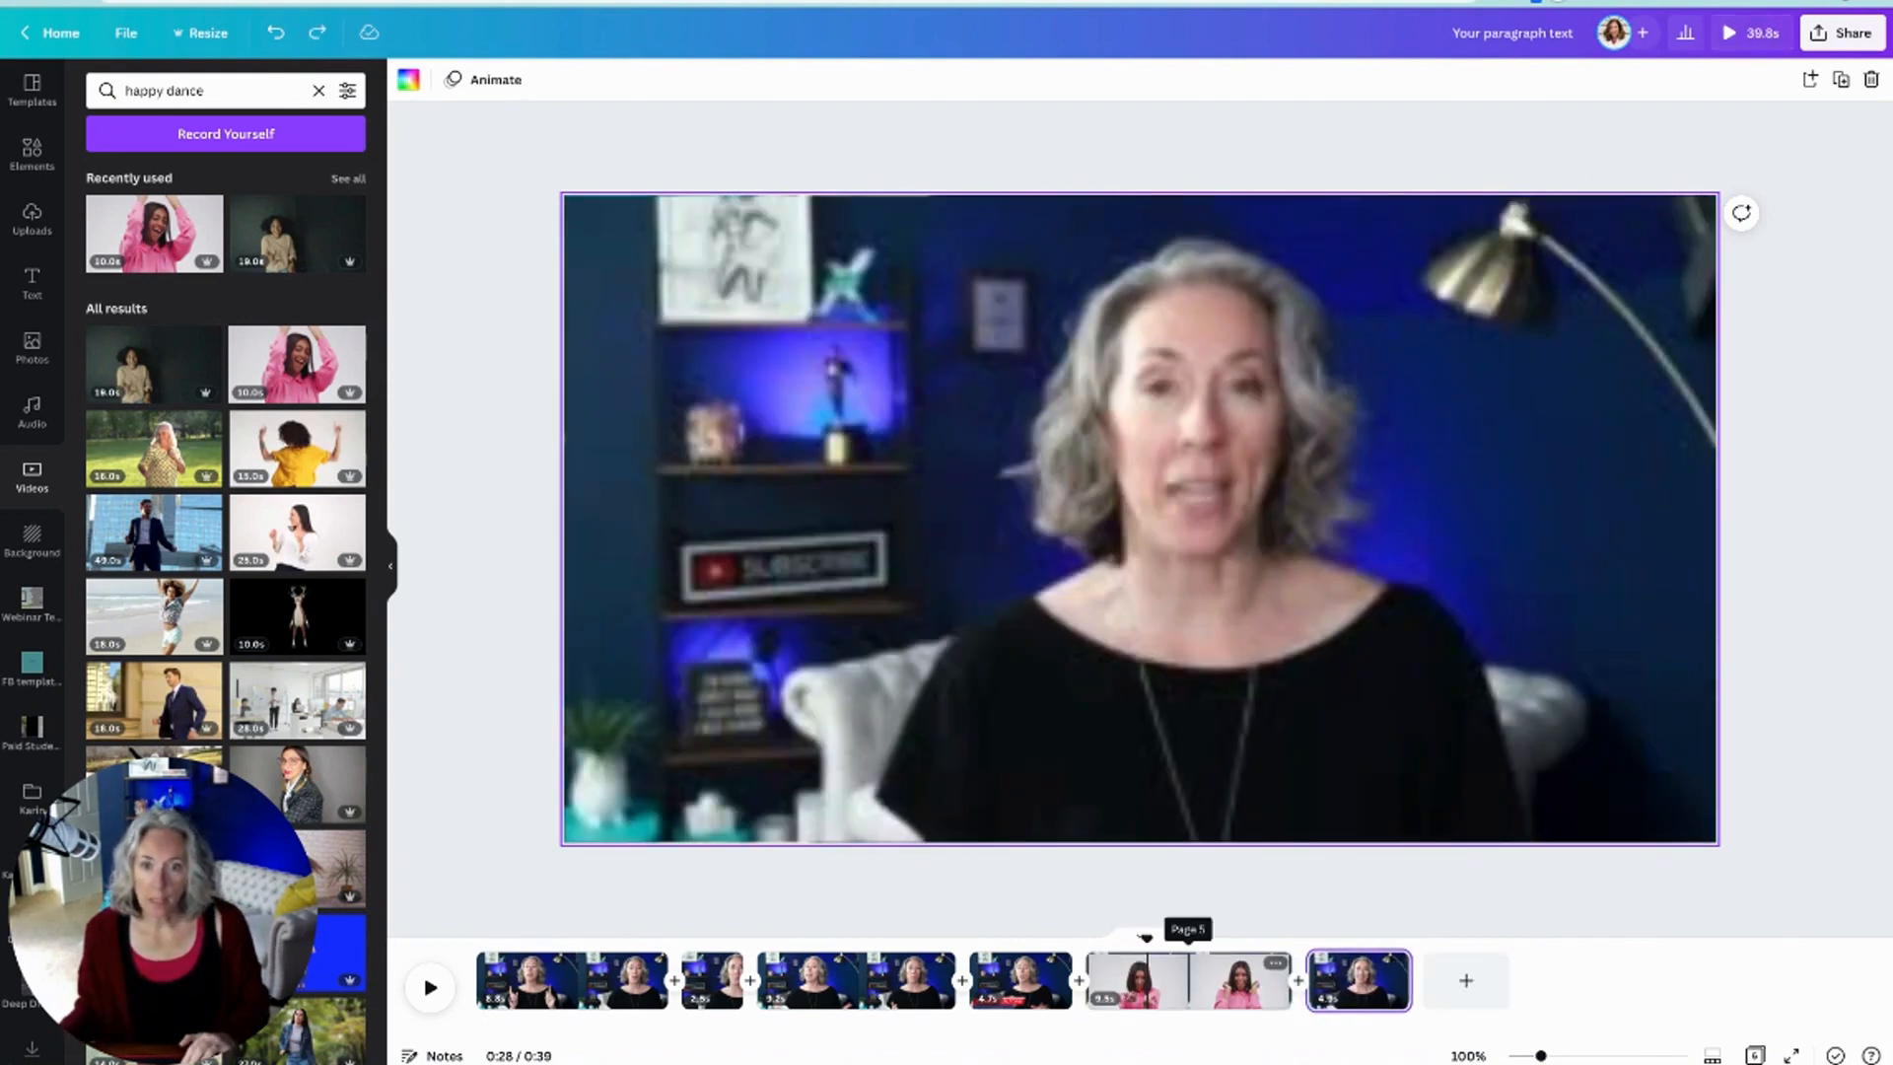
# Step: Remove the dancer clip from its segment while keeping the talking-head footage underneath
pyautogui.click(1124, 981)
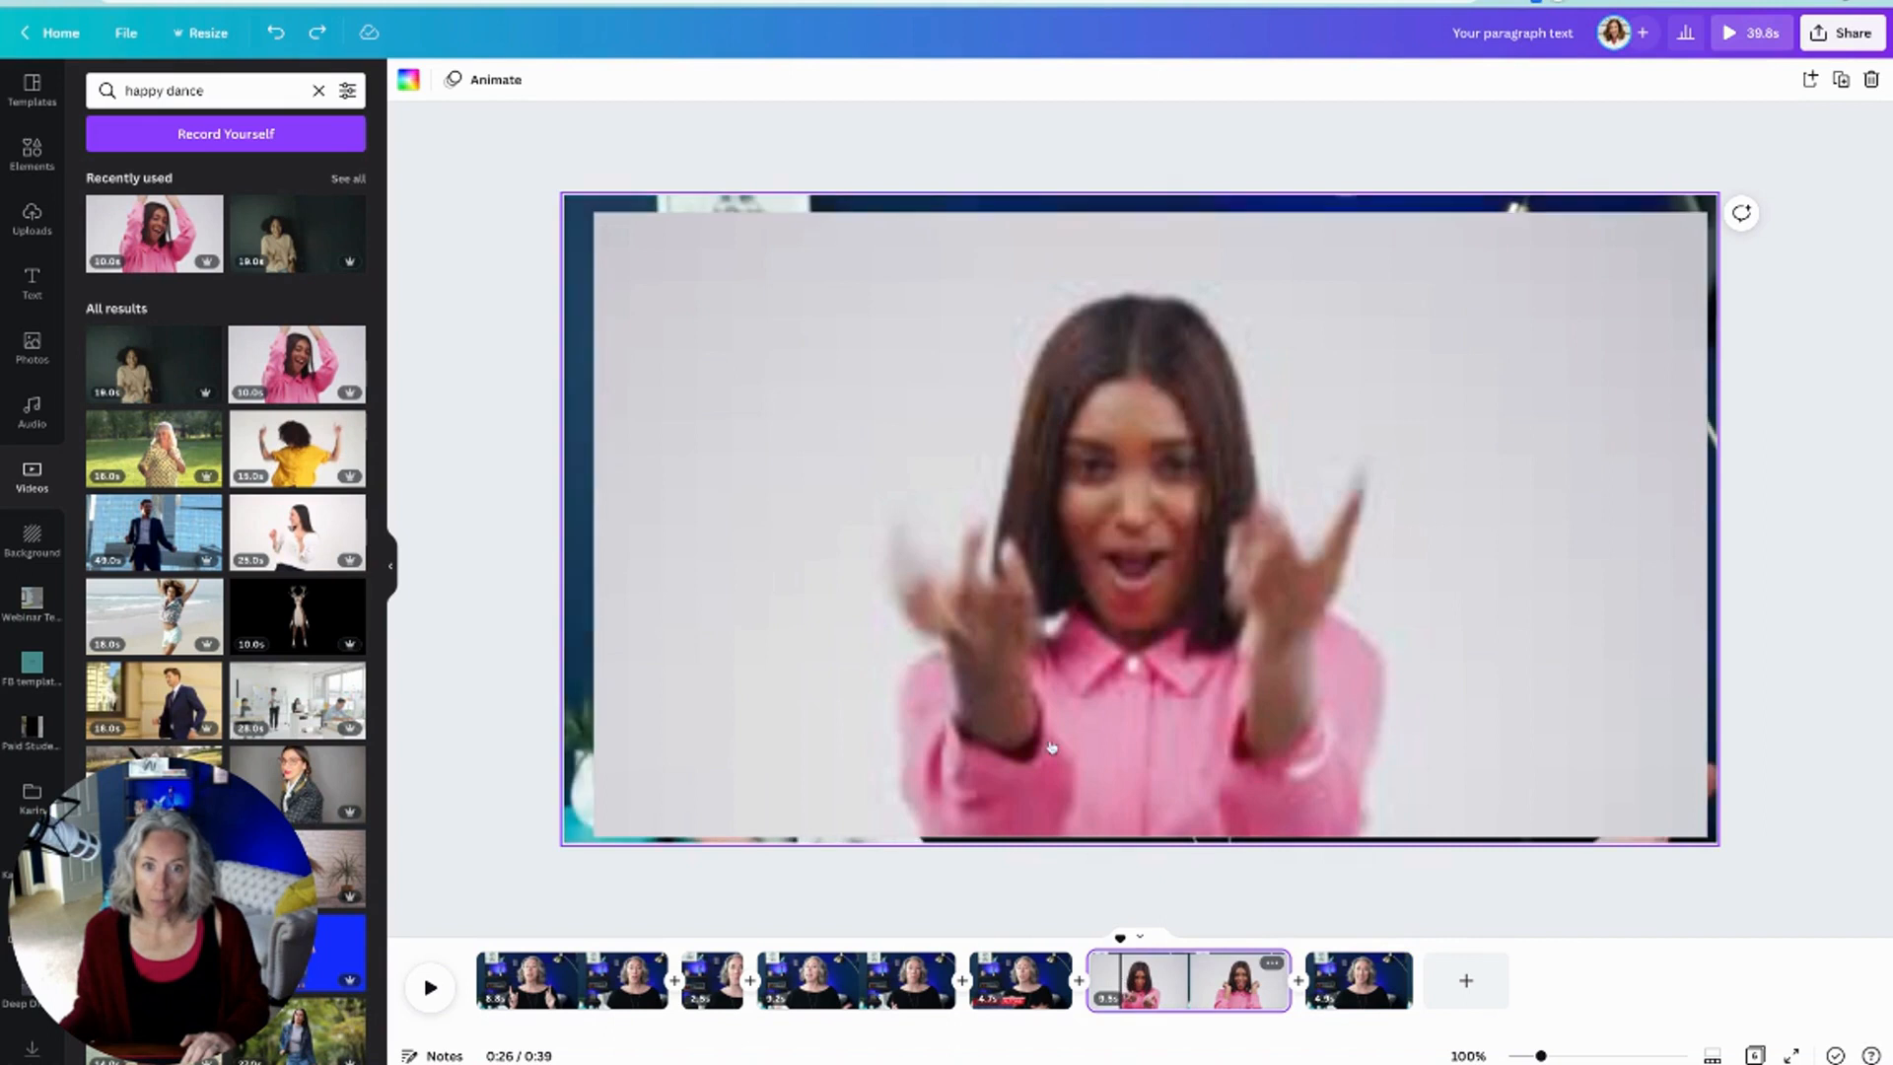
pyautogui.click(1032, 658)
pyautogui.press('Delete')
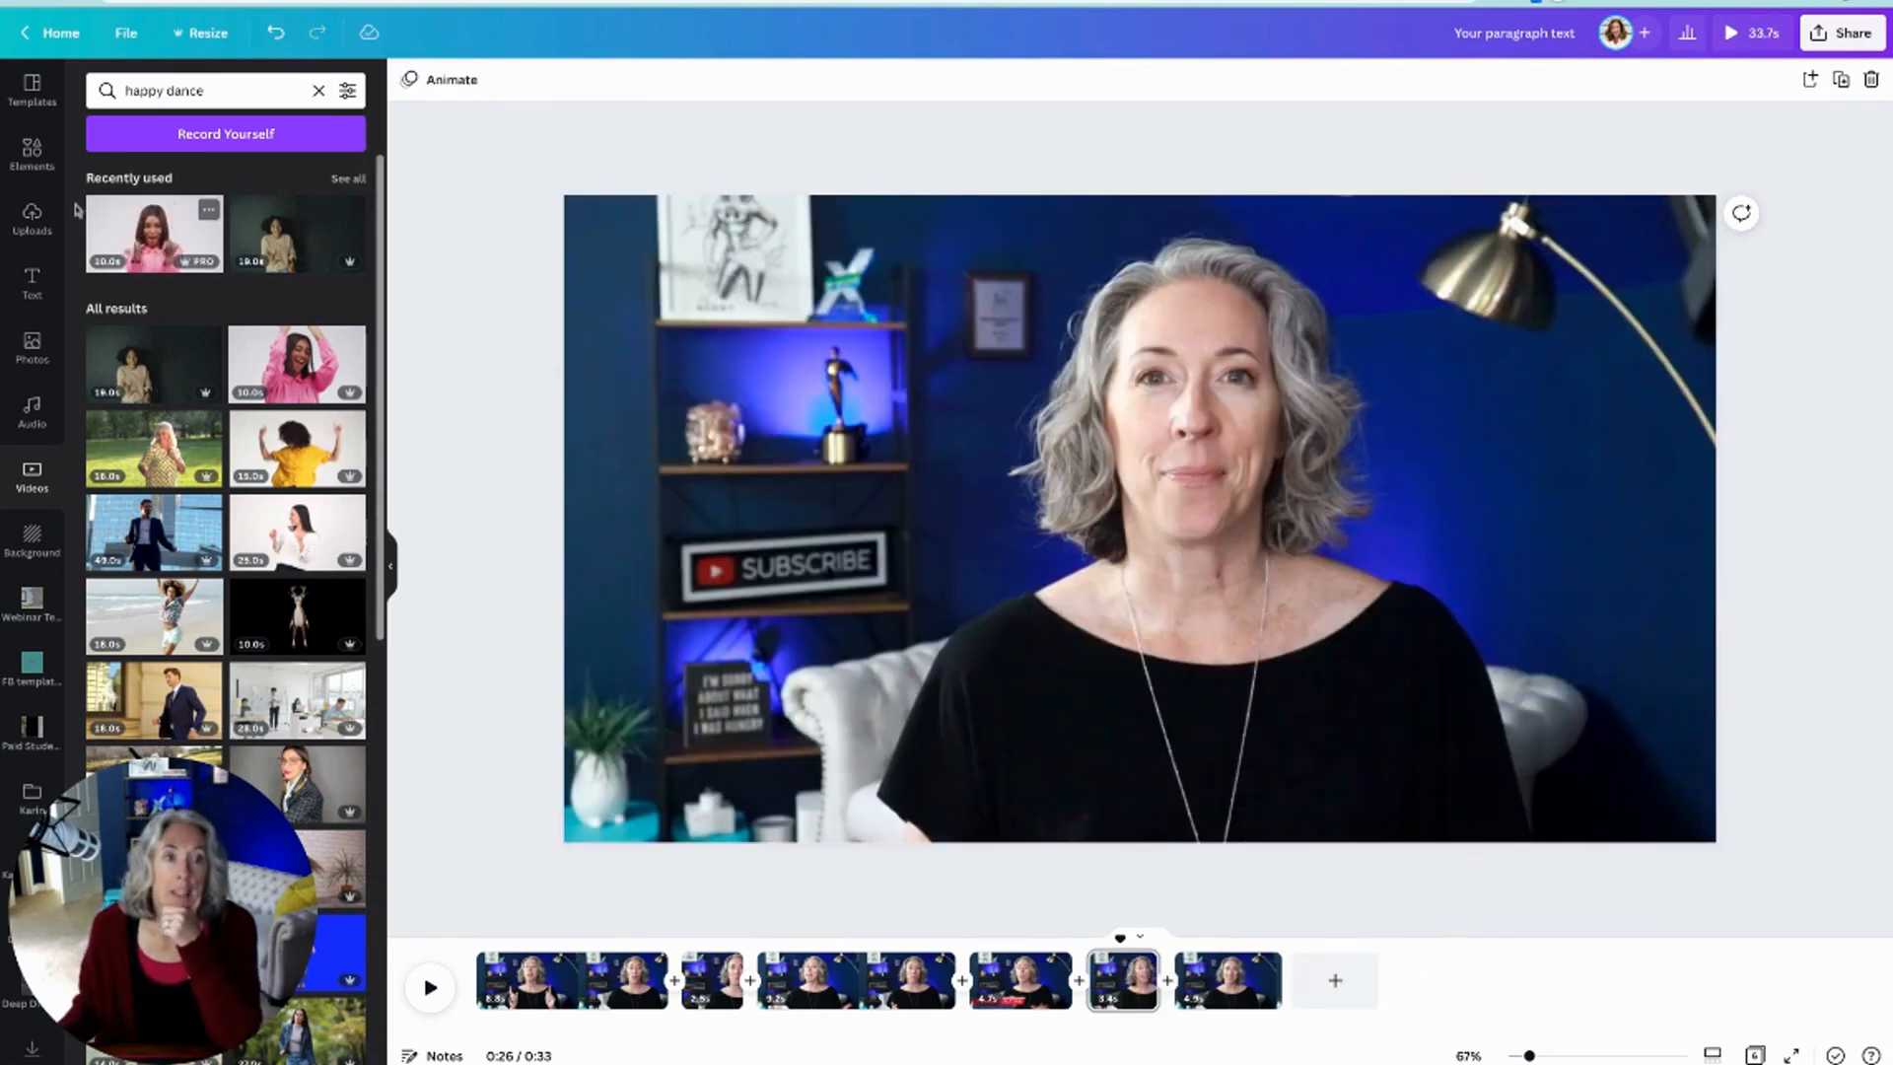
# Step: Search the photo library for "happy dance" and add the photo of the girl with headphones to the segment
pyautogui.click(32, 345)
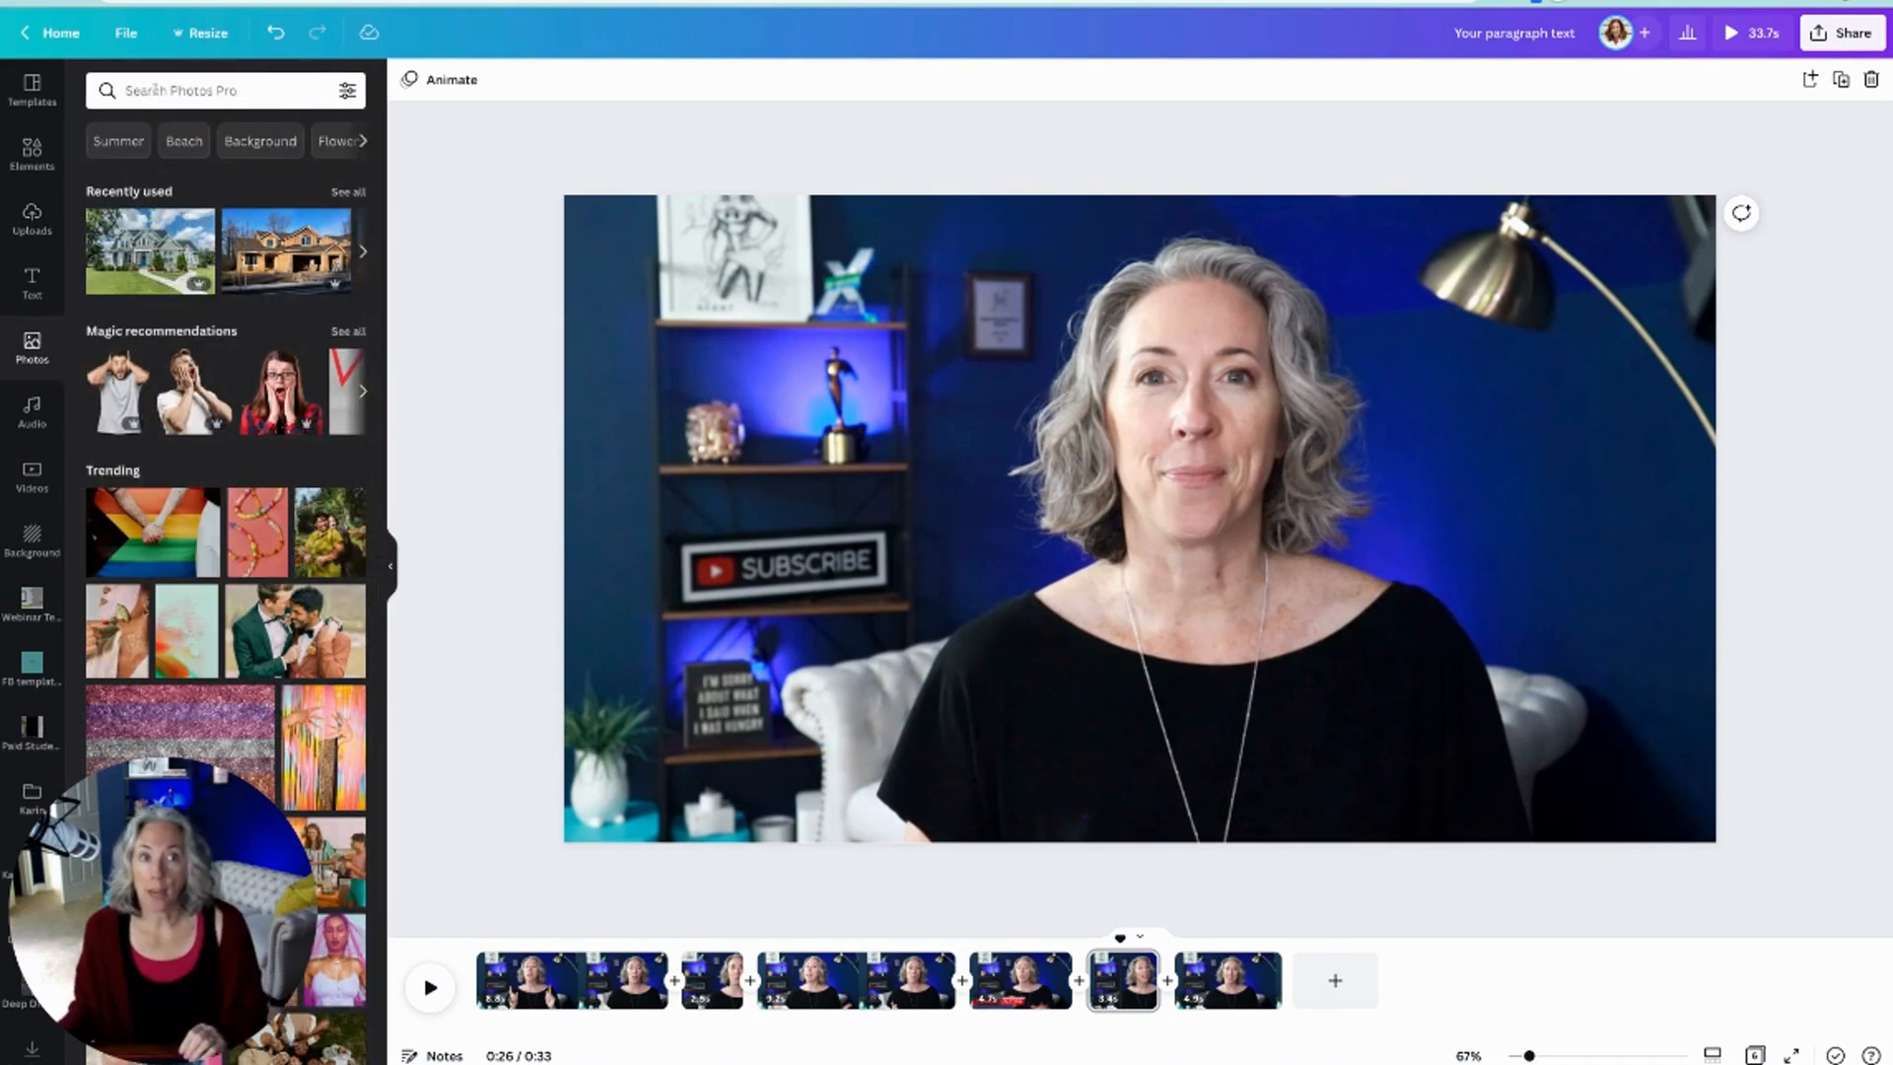
pyautogui.click(131, 90)
pyautogui.write('happy dance')
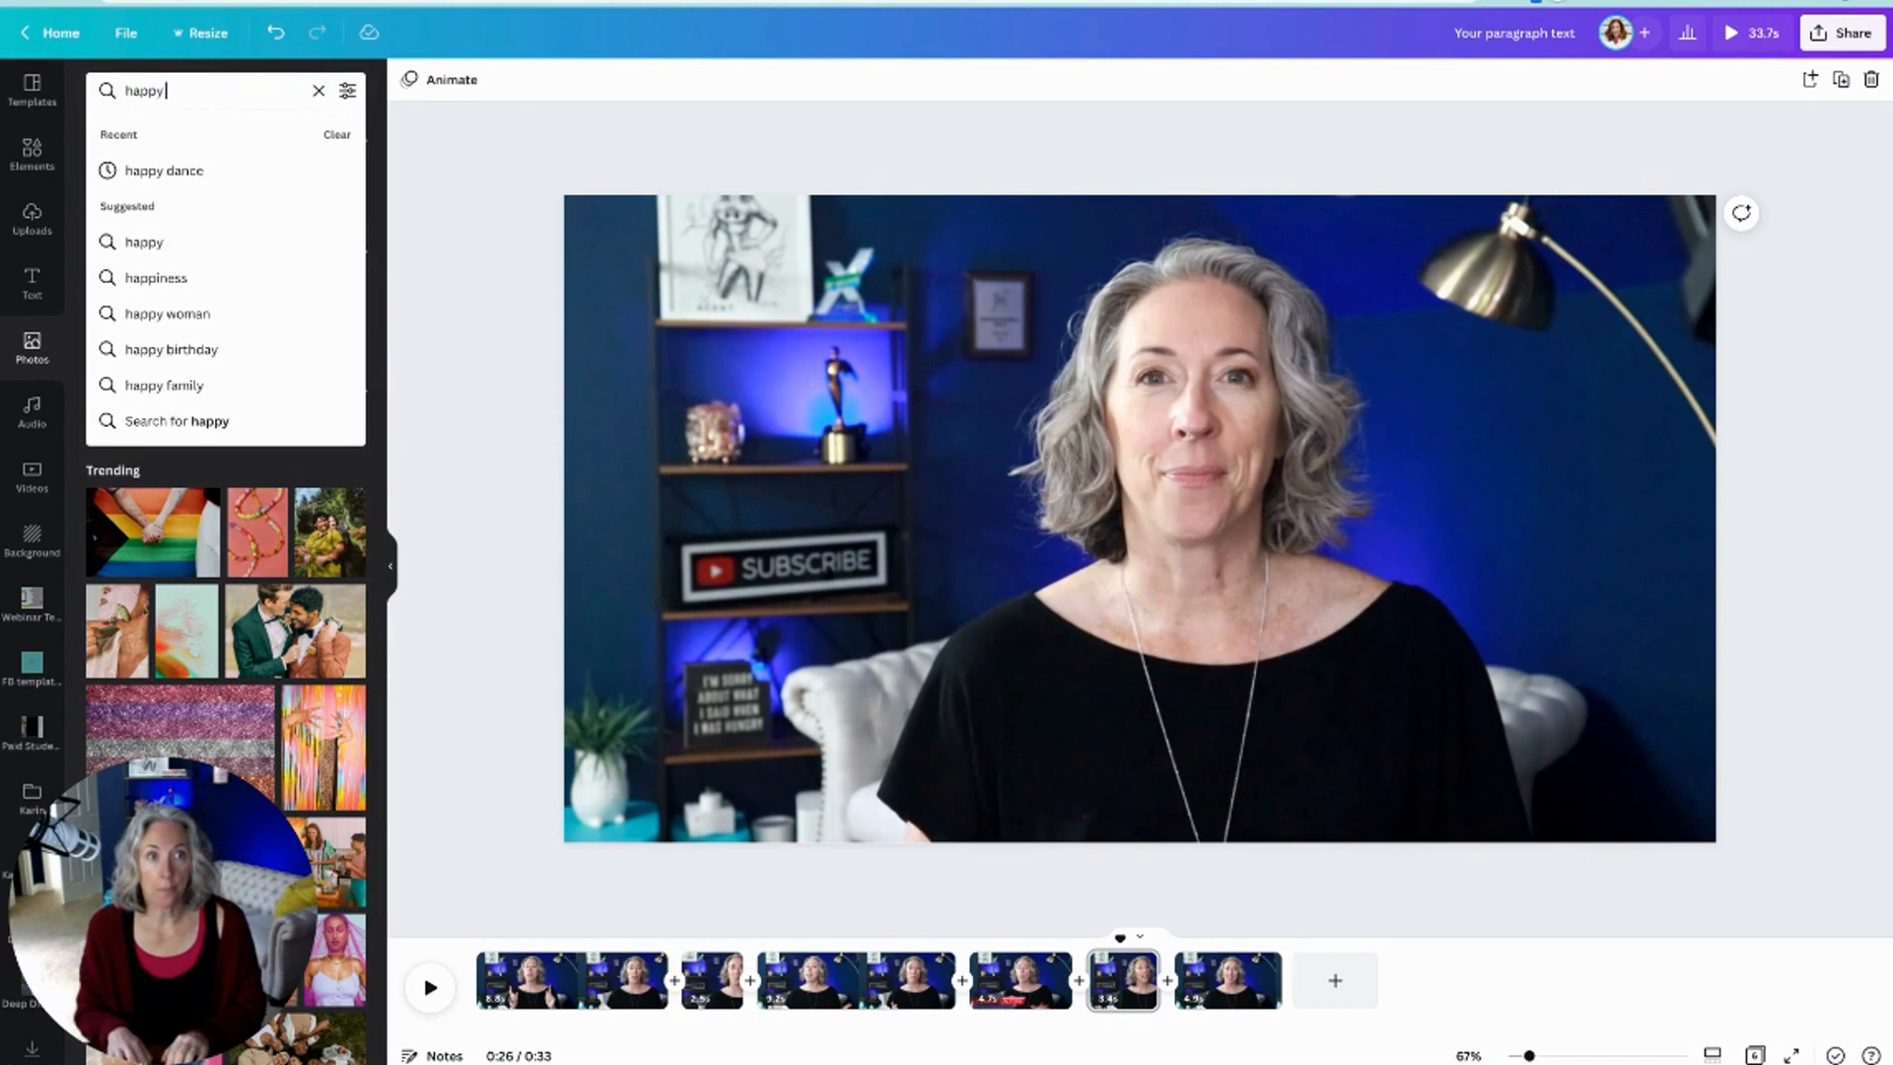
pyautogui.press('Return')
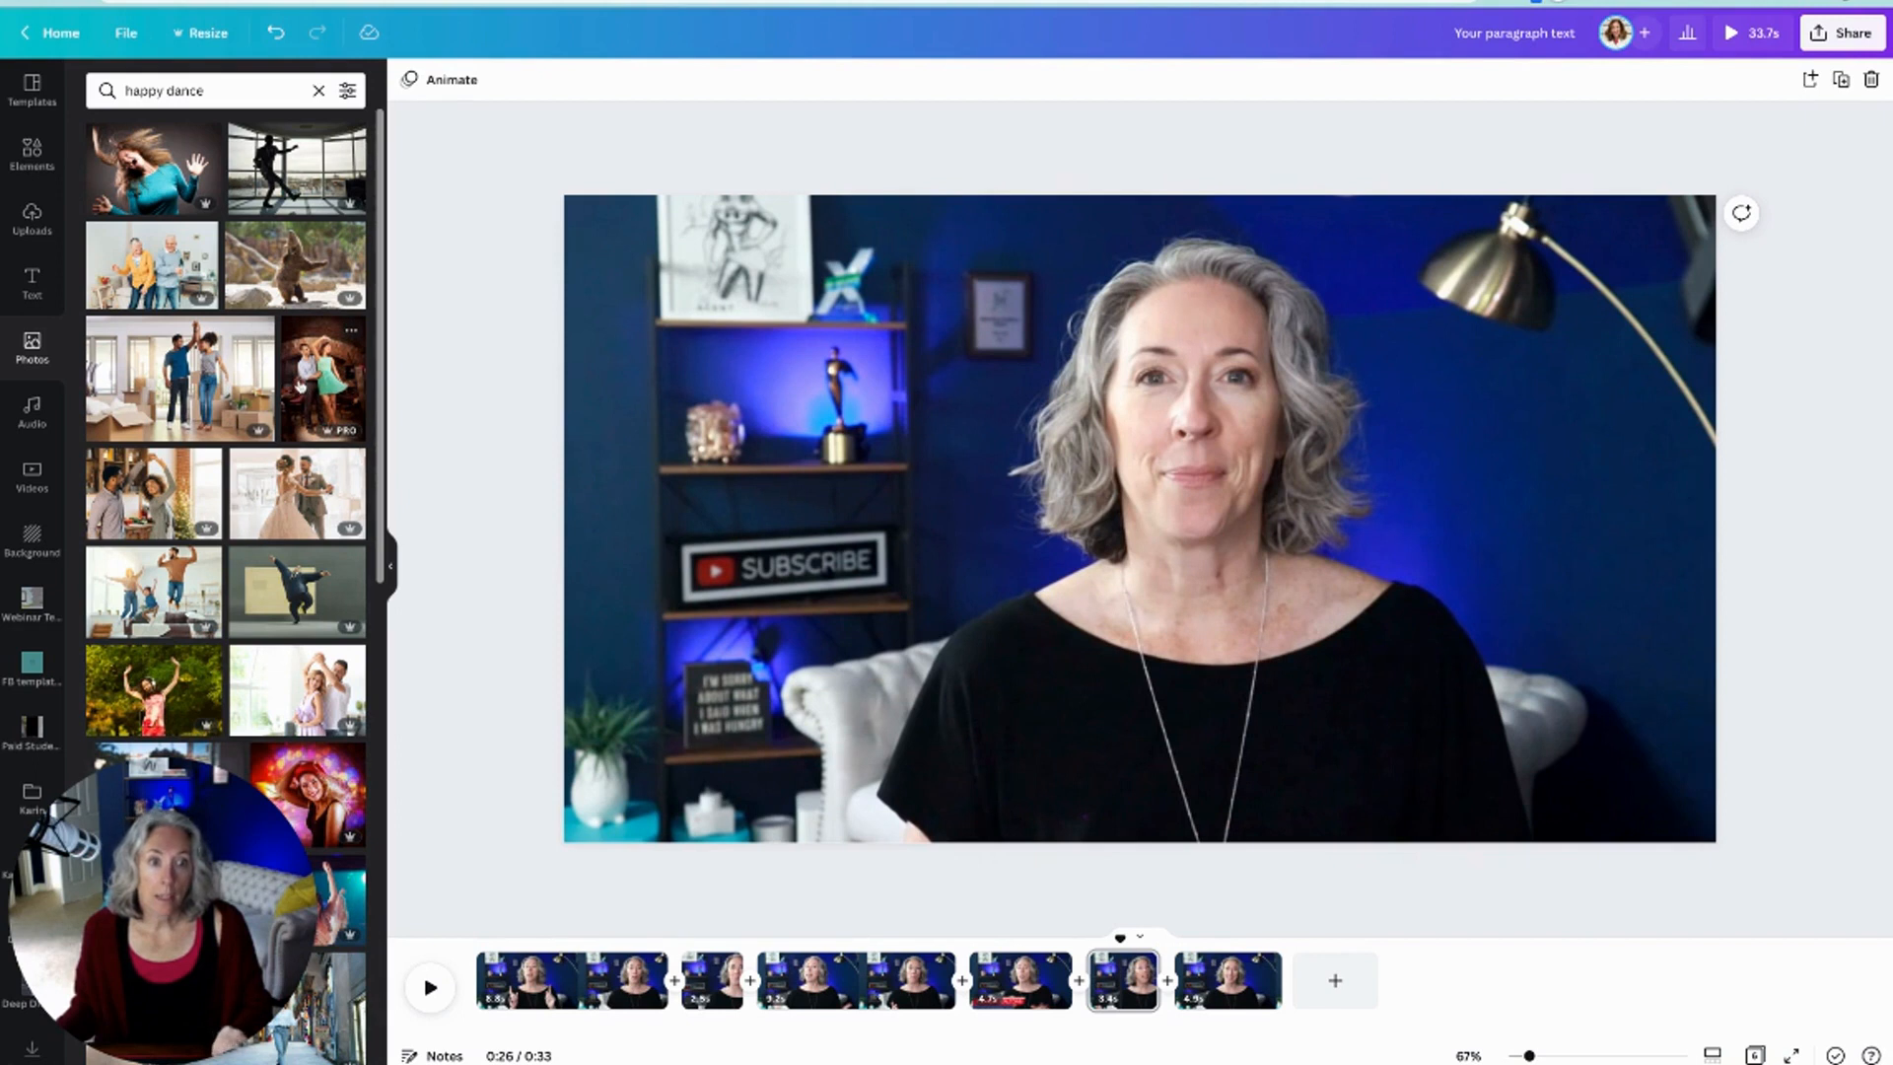
pyautogui.click(153, 690)
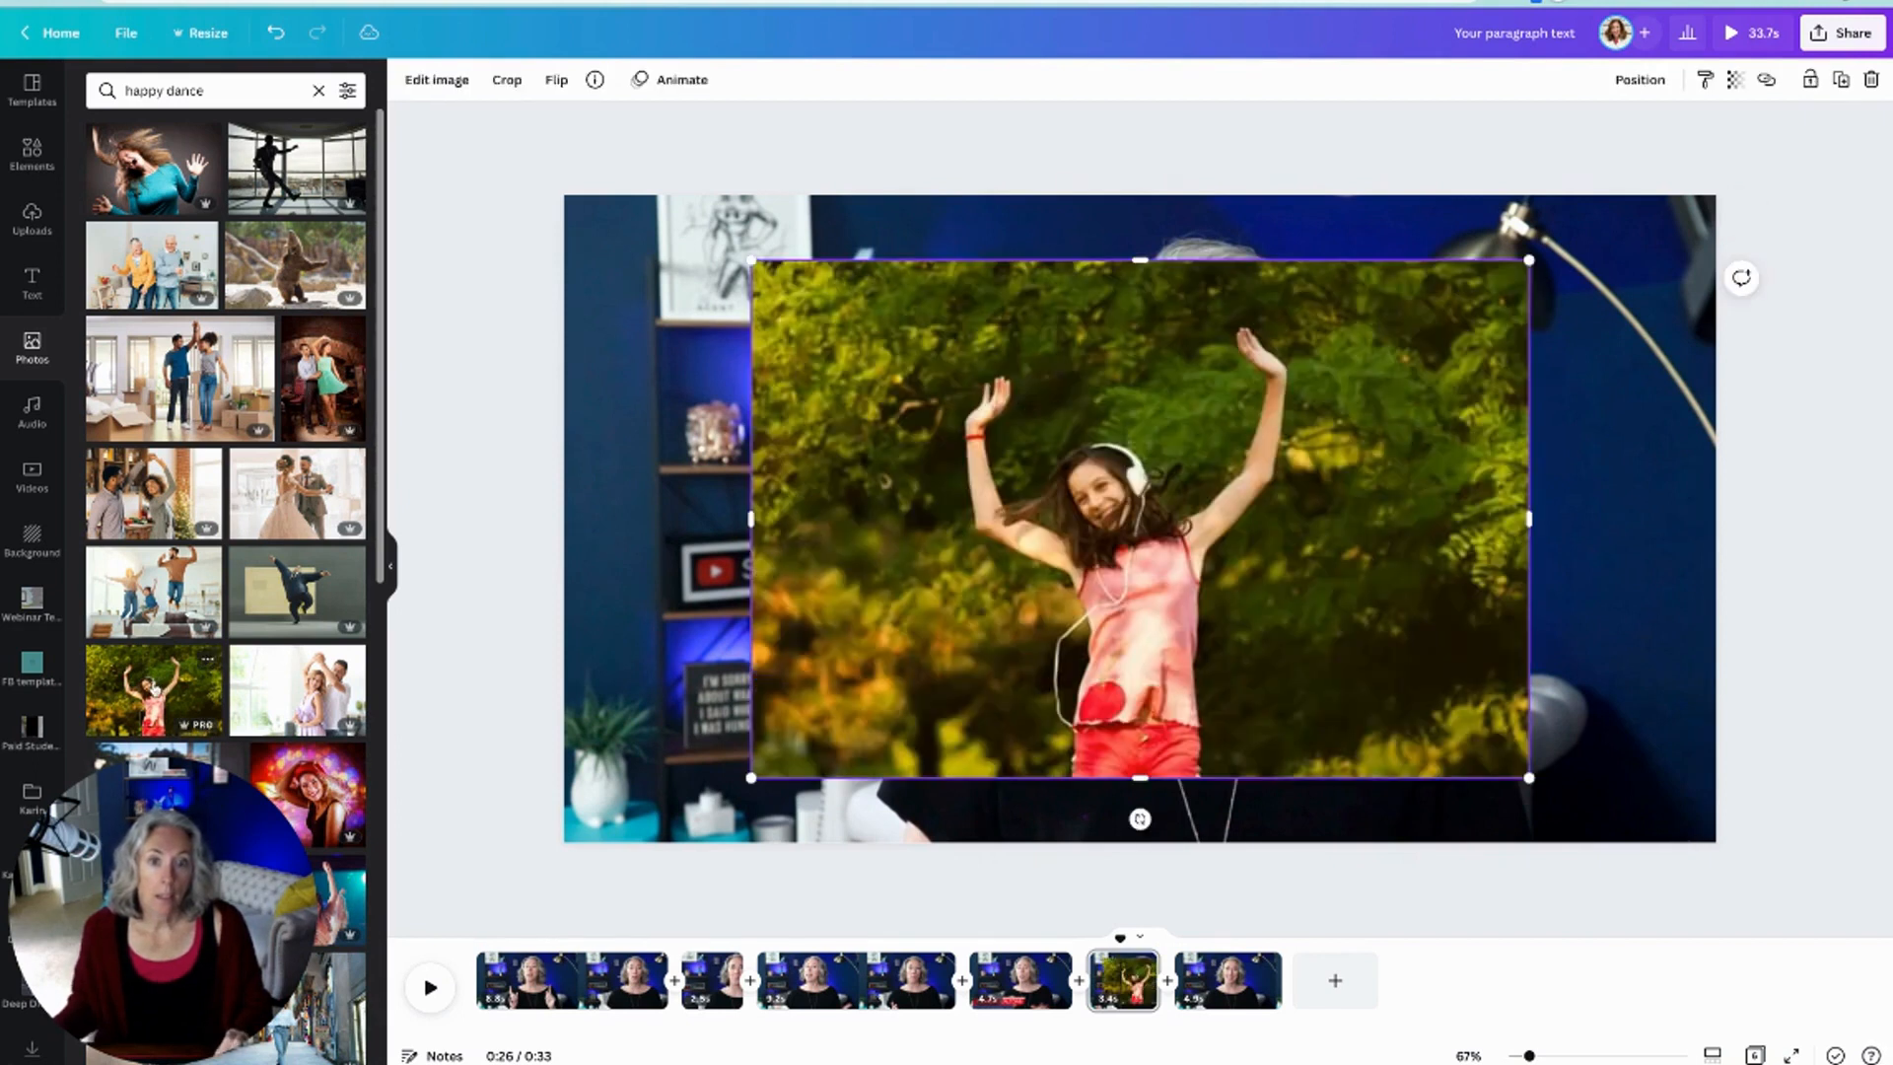
# Step: Enlarge and reposition the photo of the girl over the talking-head footage, and delete it
pyautogui.moveTo(1069, 377); pyautogui.dragTo(895, 320)
pyautogui.moveTo(1354, 721); pyautogui.dragTo(1468, 796)
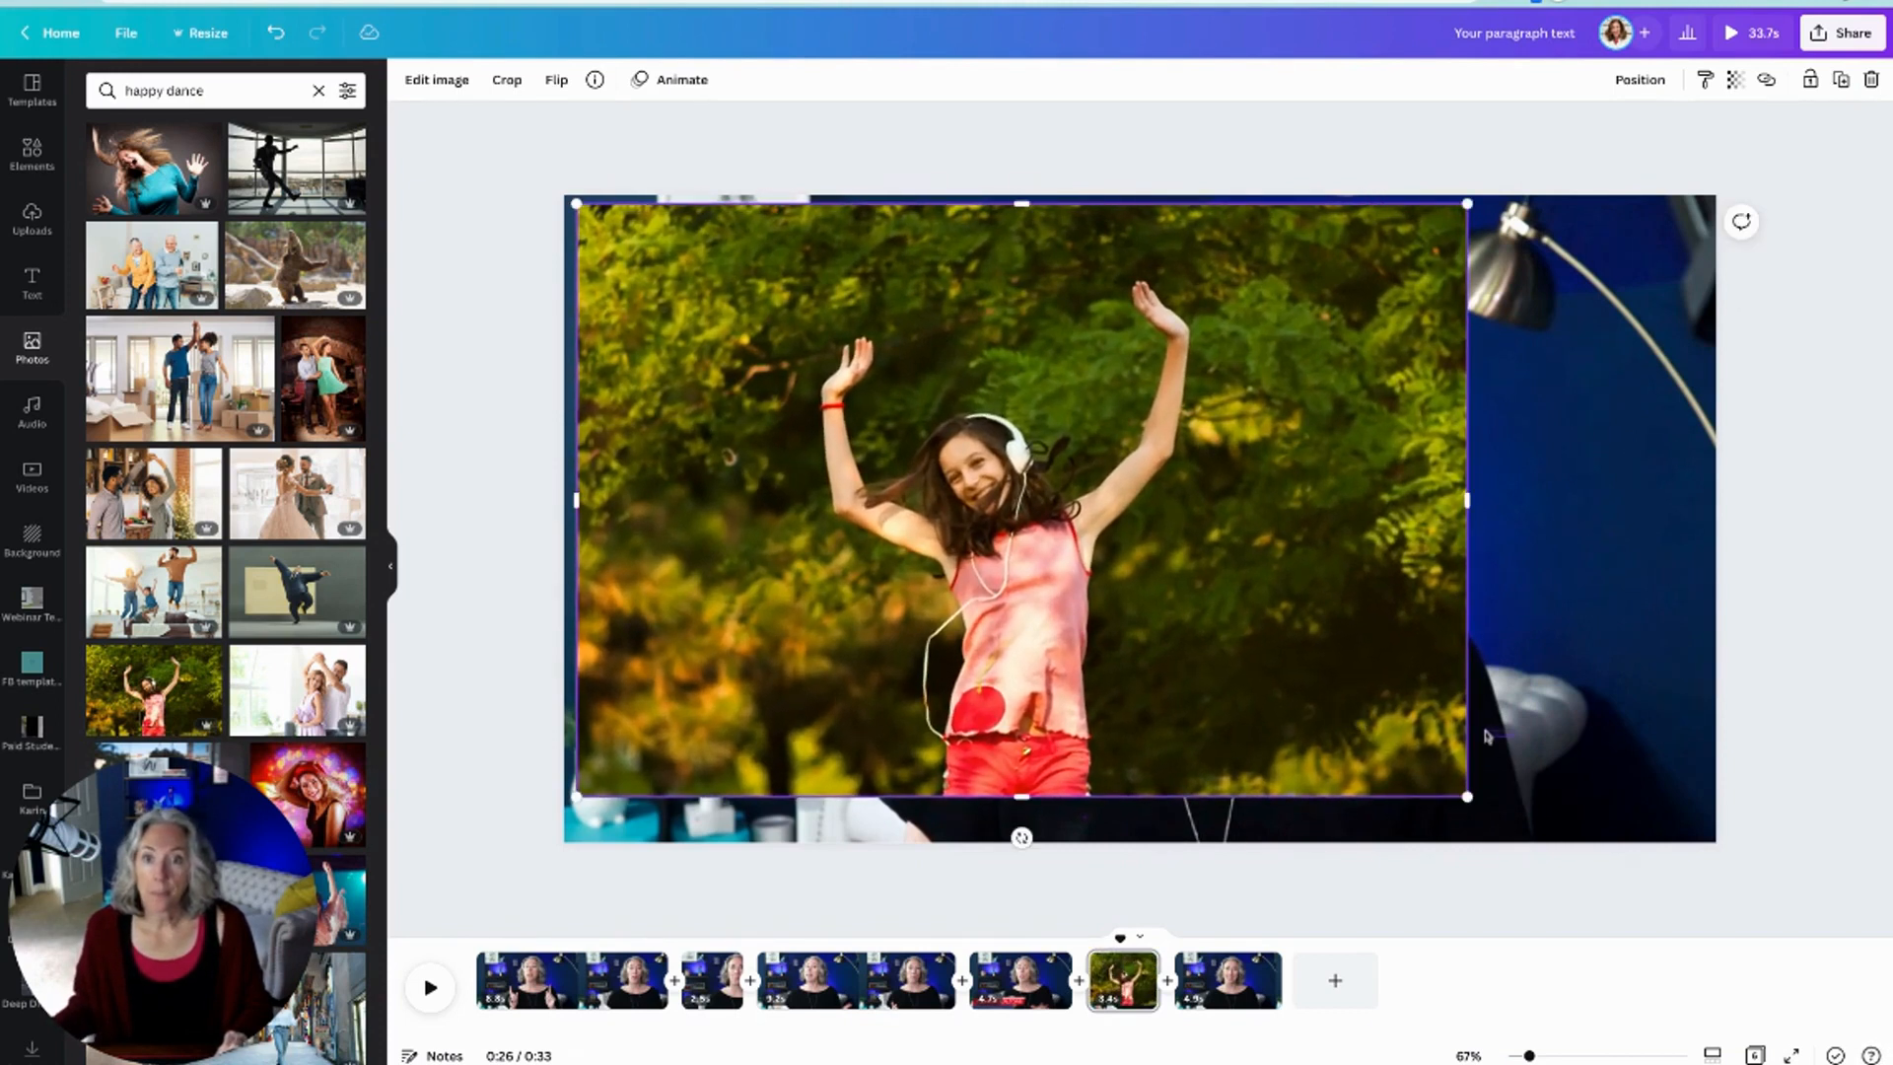
pyautogui.click(1530, 738)
pyautogui.moveTo(935, 569); pyautogui.dragTo(1082, 589)
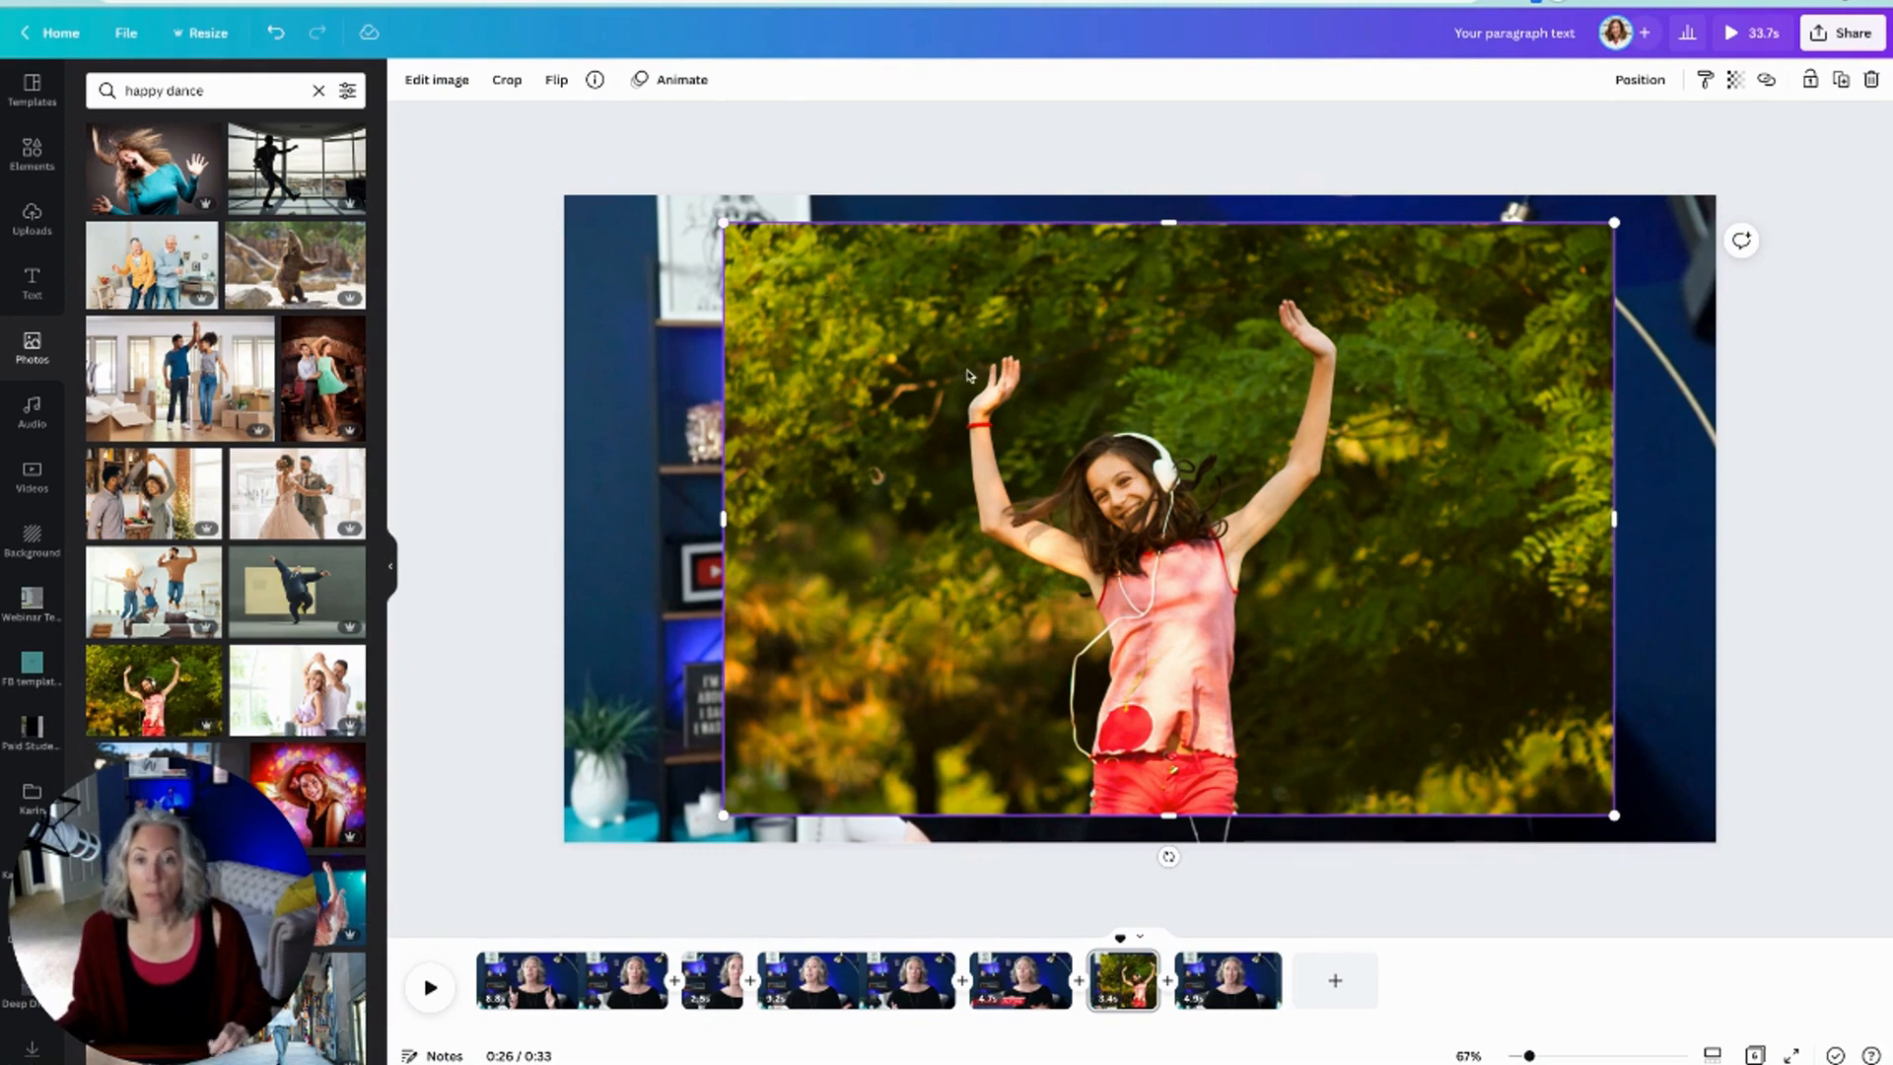
pyautogui.press('Delete')
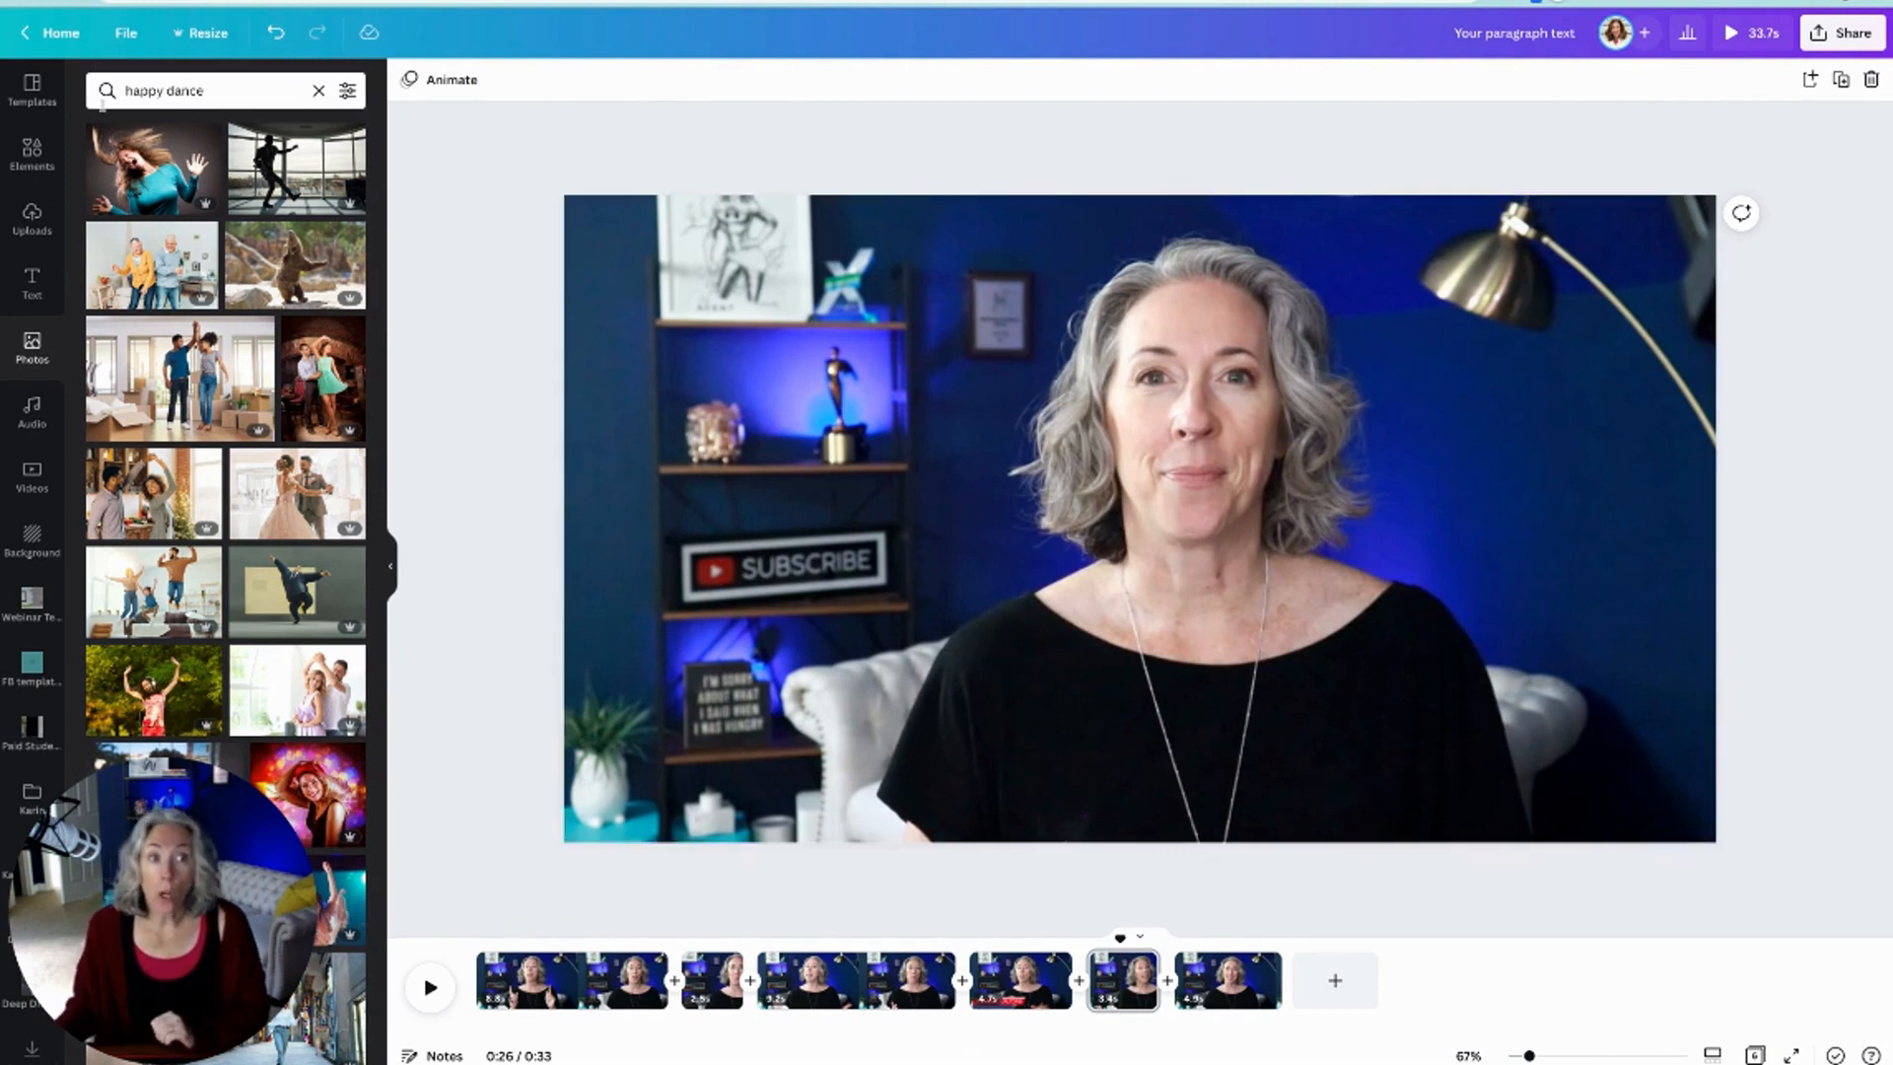
# Step: Search the graphic elements for "happy face"
pyautogui.click(33, 152)
pyautogui.tripleClick(222, 87)
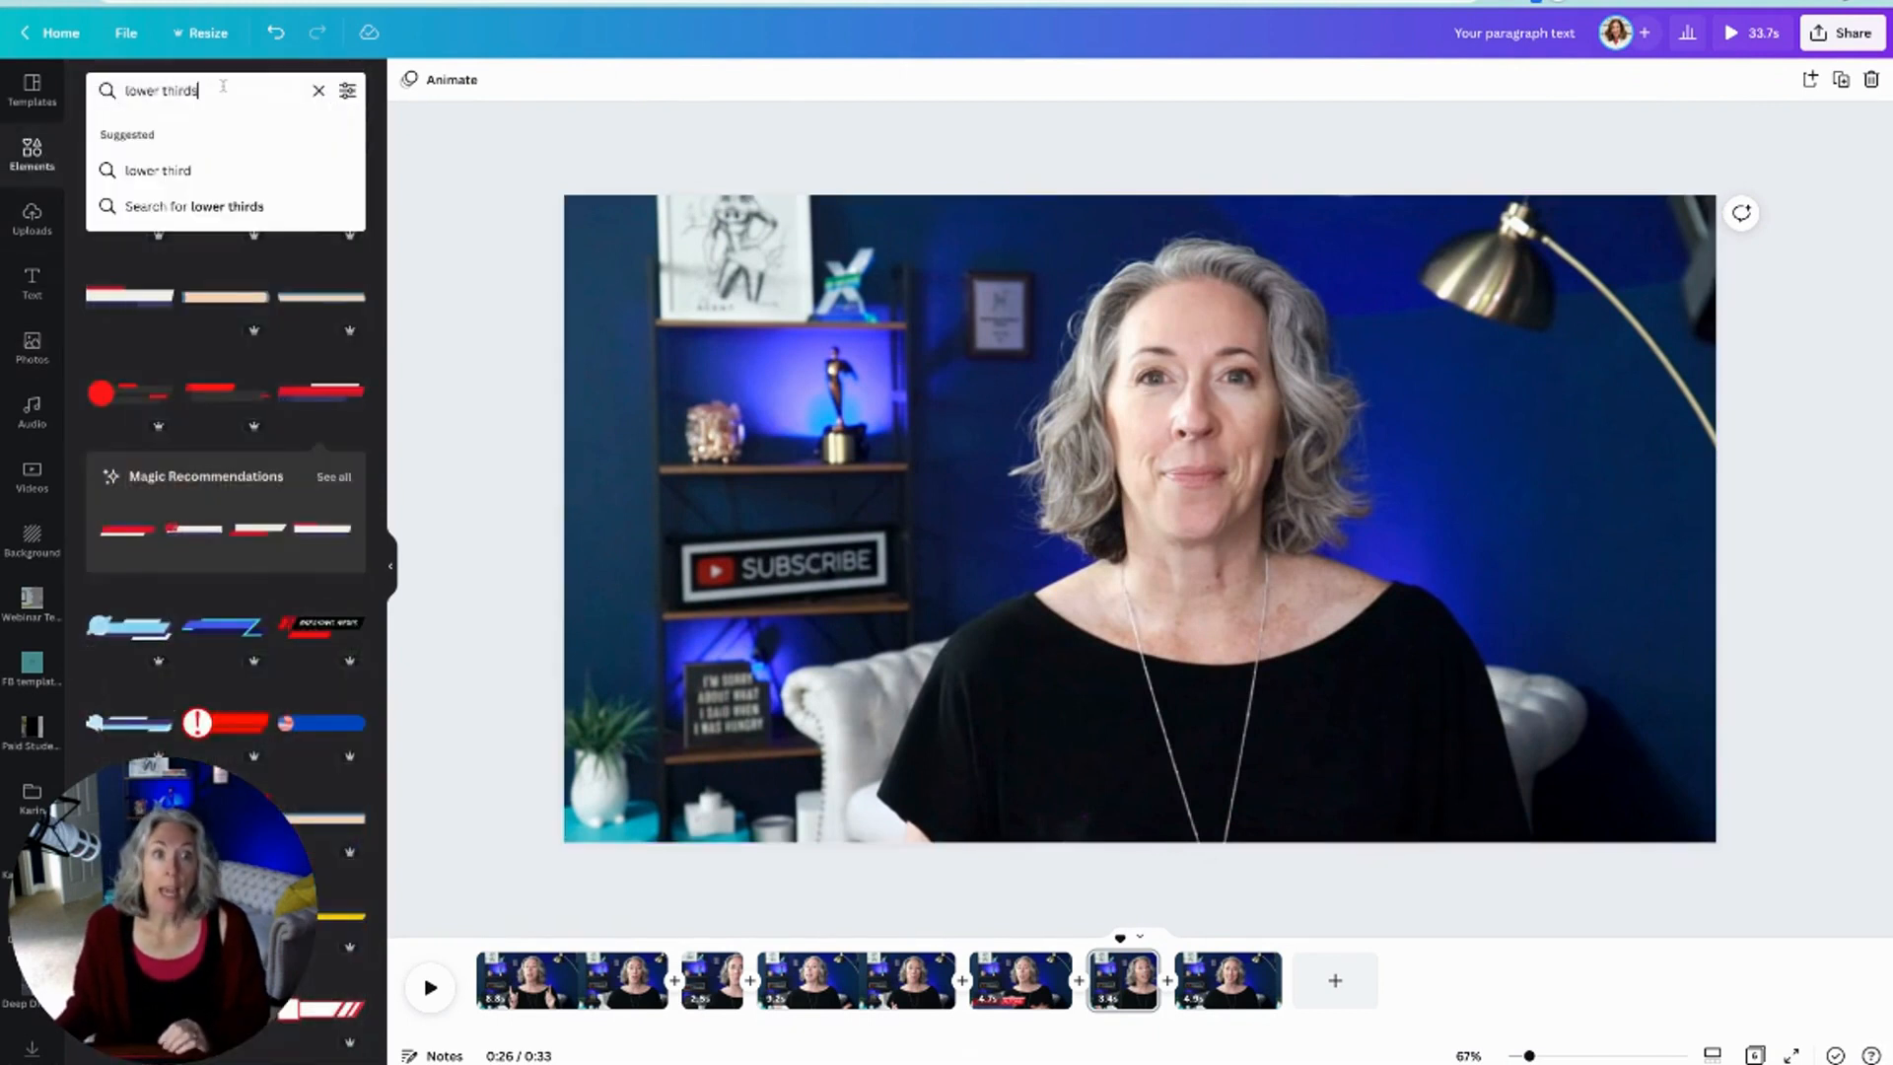
pyautogui.write('happy face')
pyautogui.press('Return')
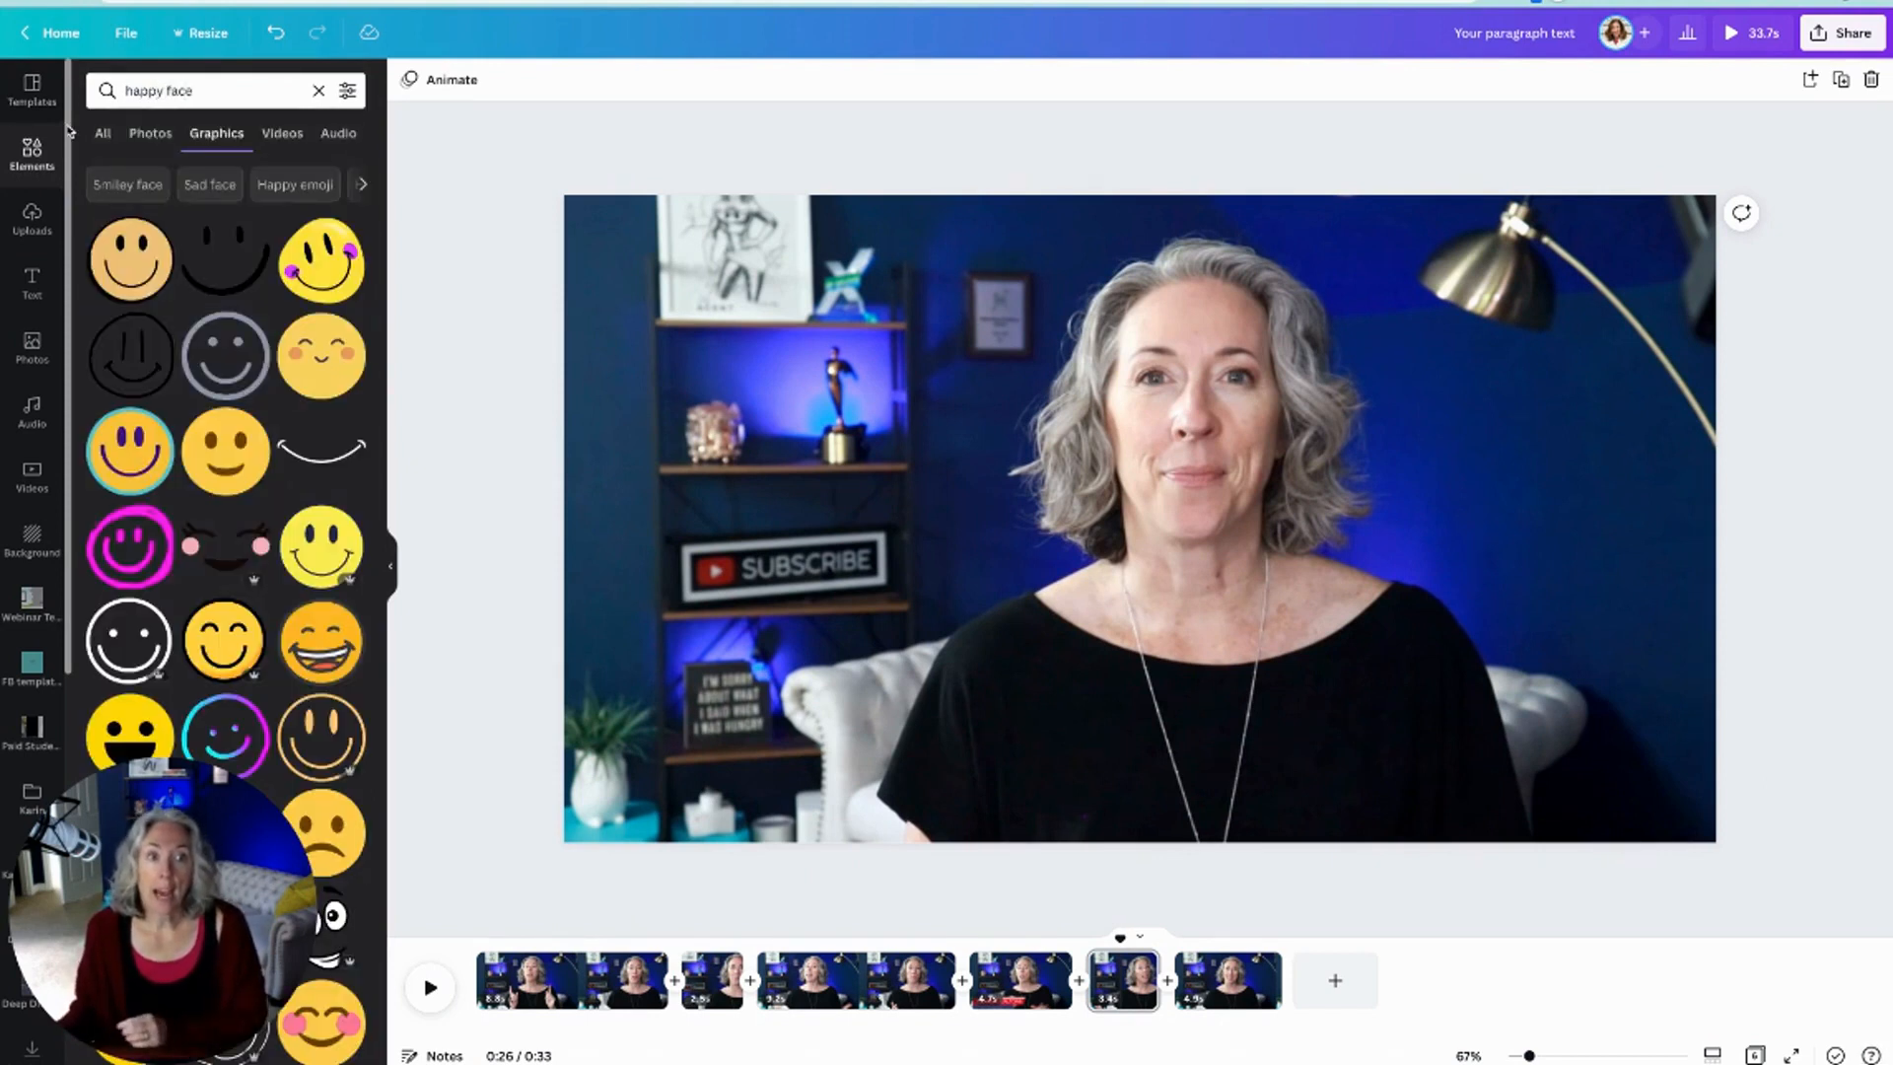
# Step: Place the pink hand-drawn smiley in front of the lamp beside the speaker's head, and delete it
pyautogui.click(164, 538)
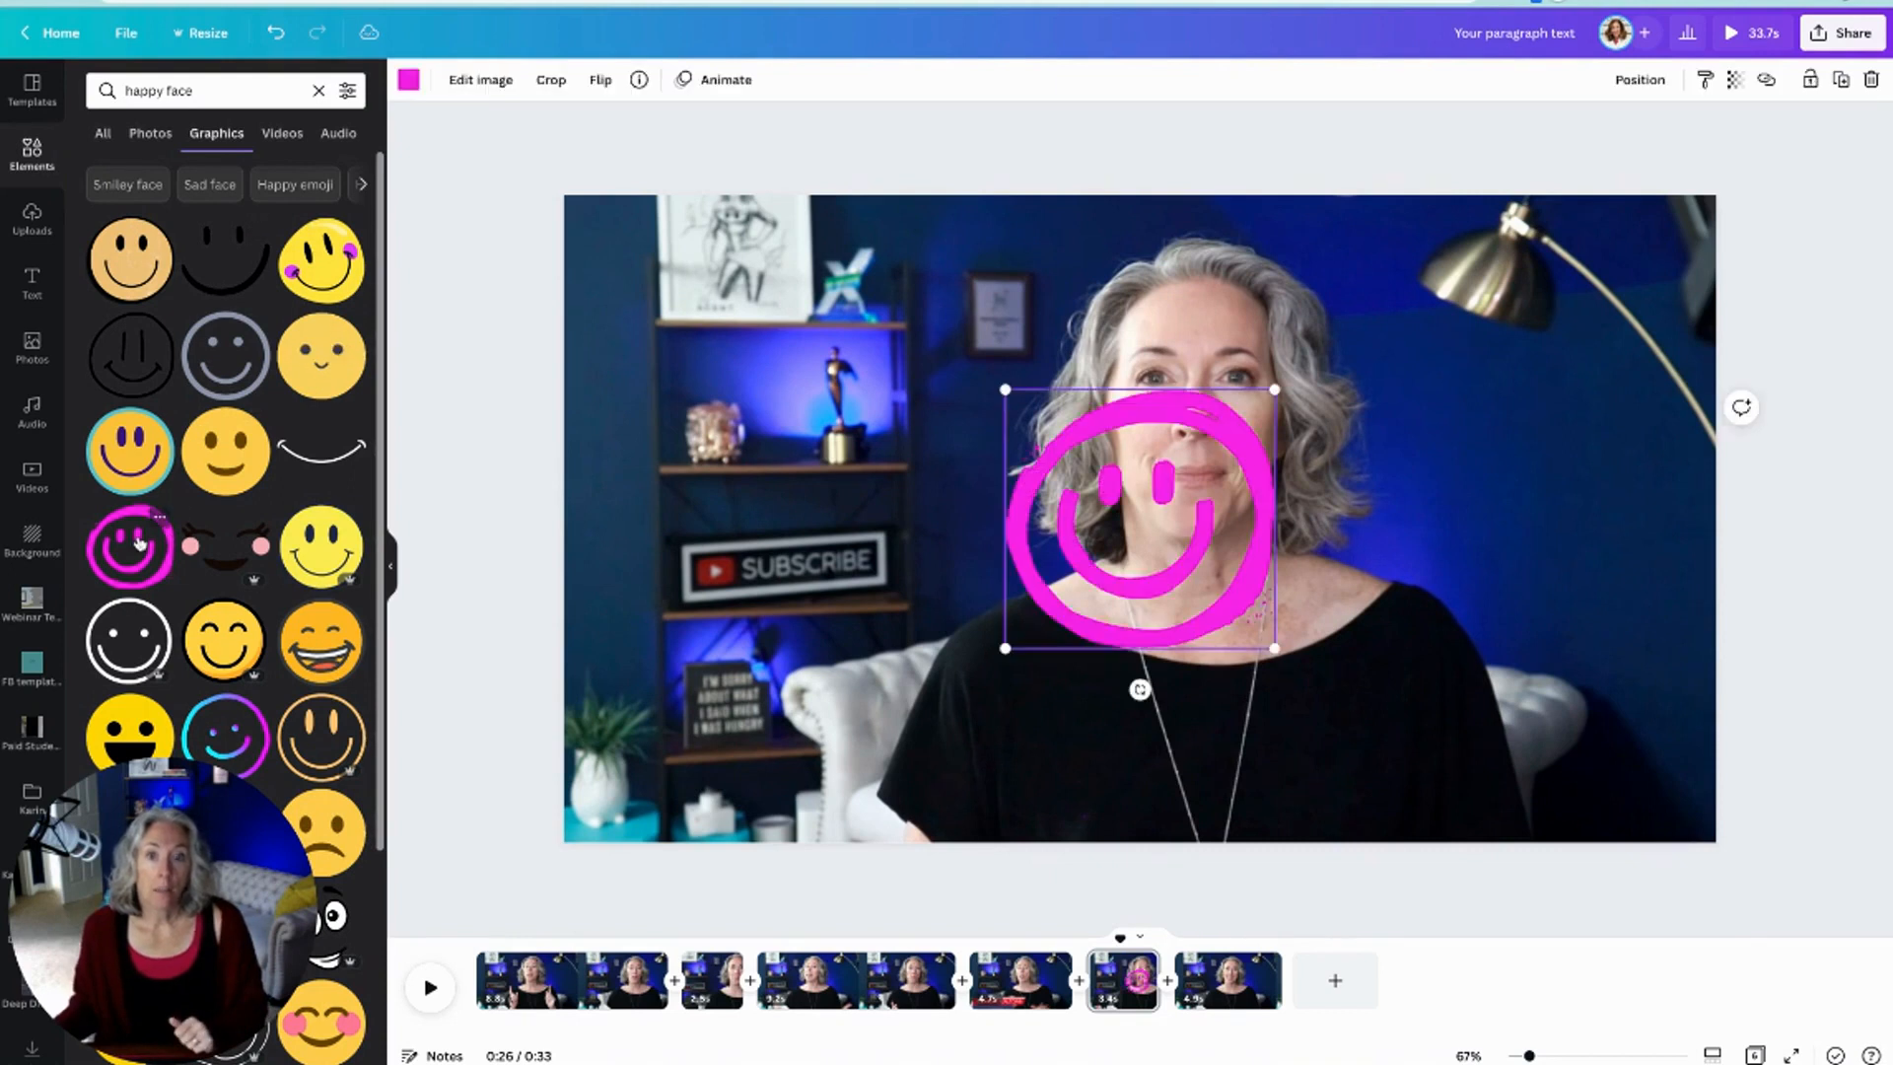
pyautogui.moveTo(1101, 572); pyautogui.dragTo(1479, 500)
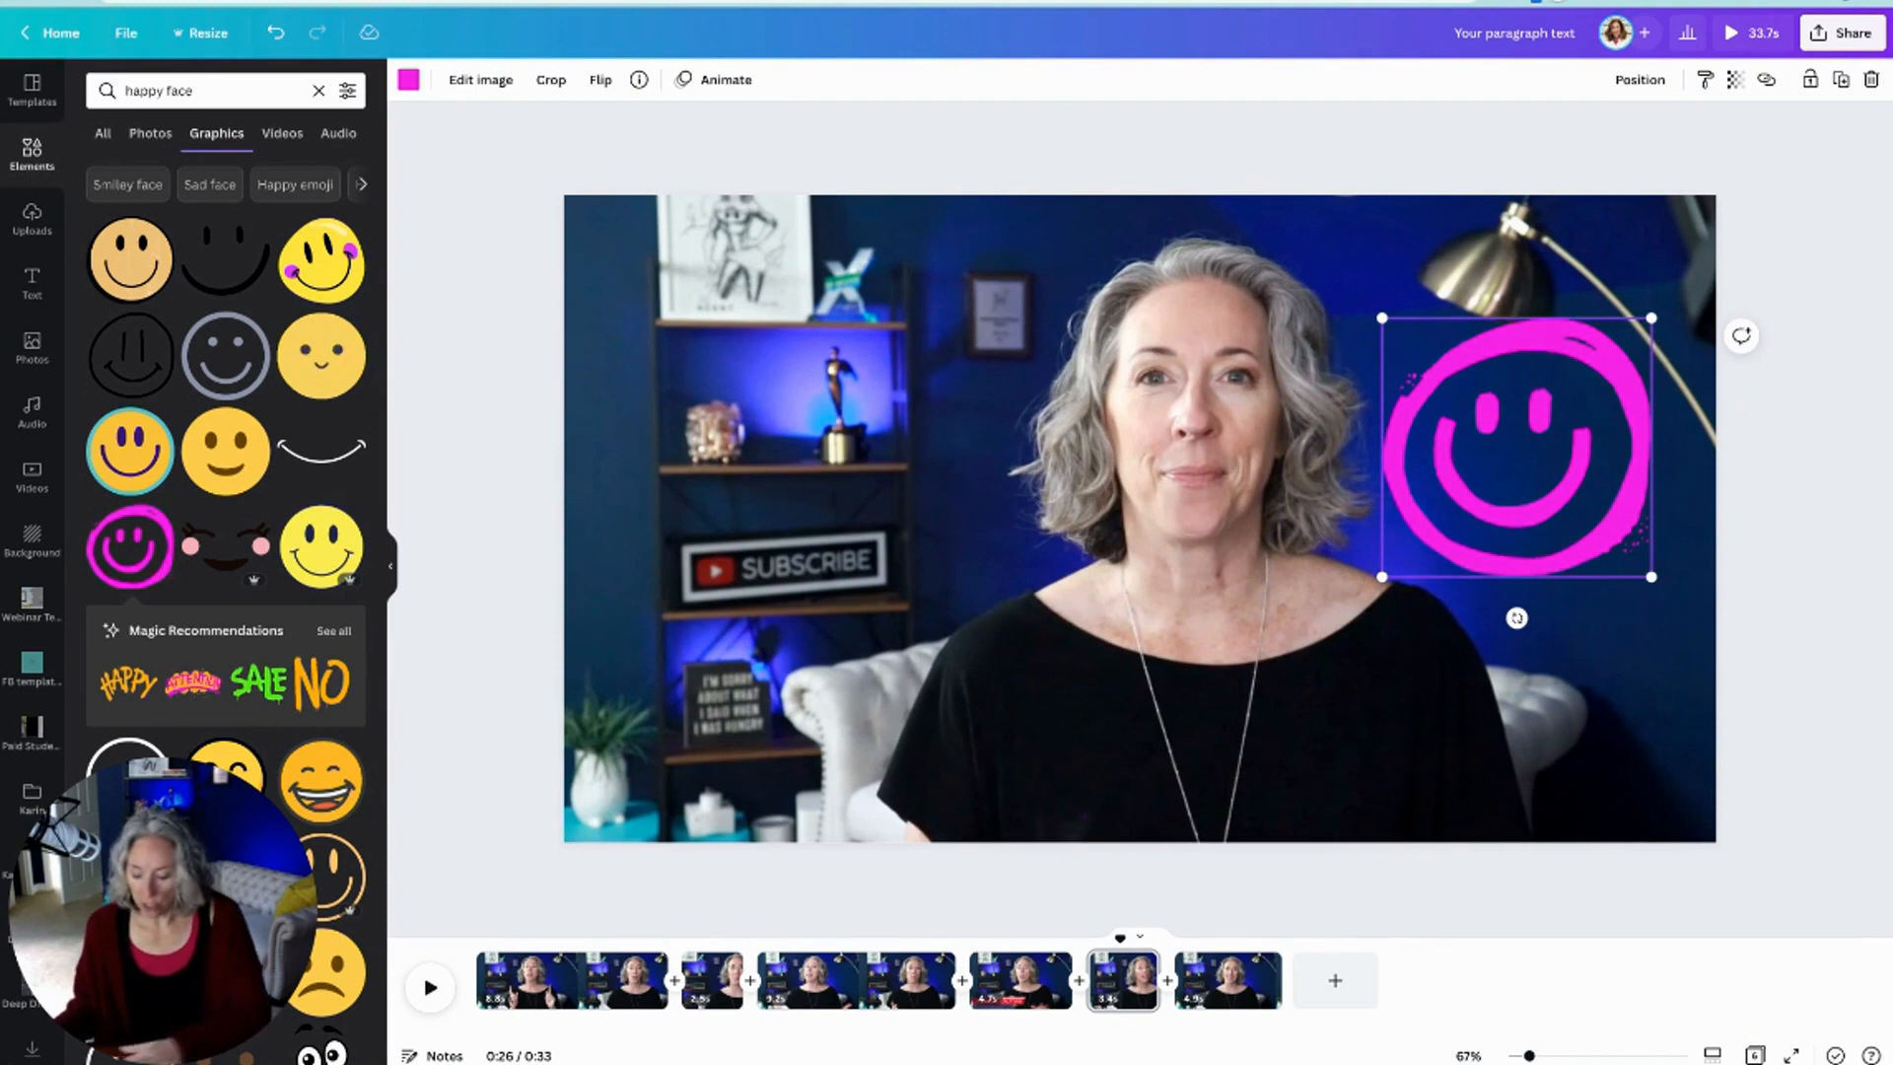
pyautogui.press('Delete')
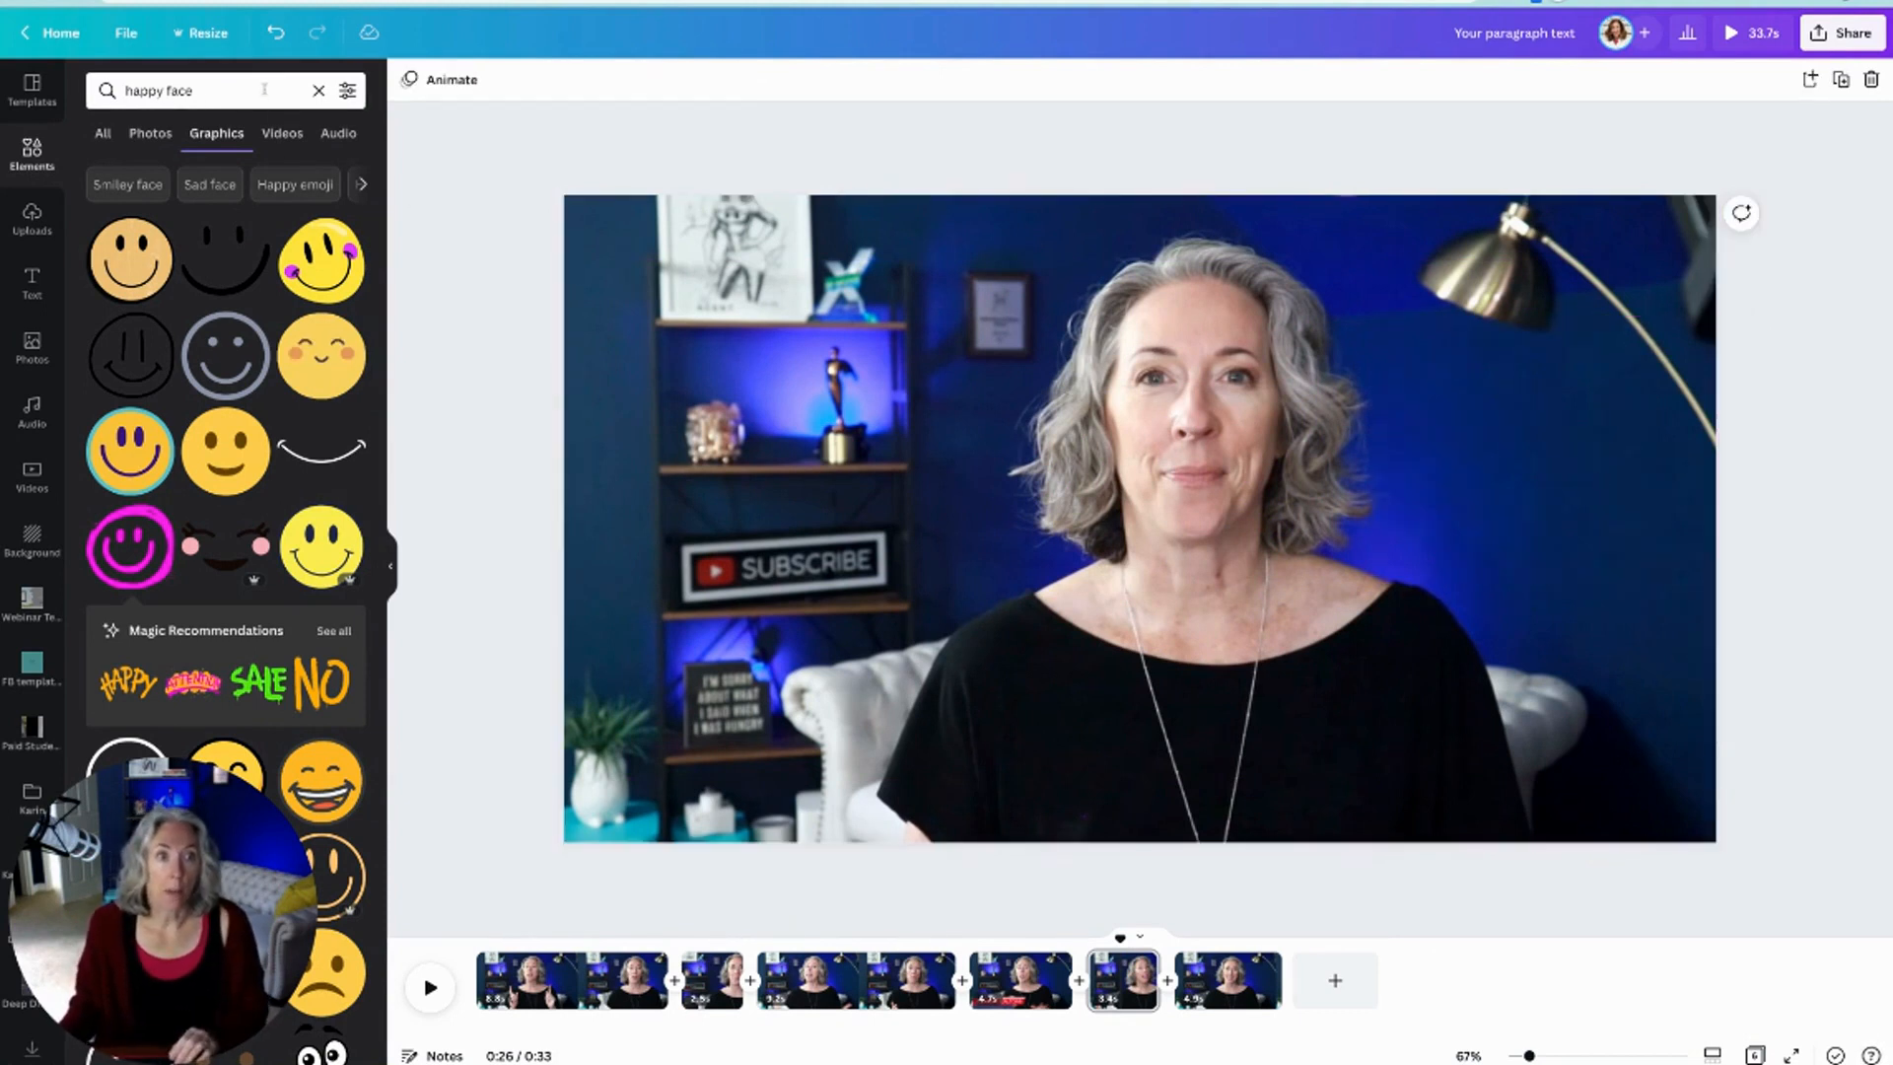
# Step: Search the graphic elements for "thumbs up" and add the animated thumbs-up hand with the blue cuff
pyautogui.click(198, 99)
pyautogui.write('thum')
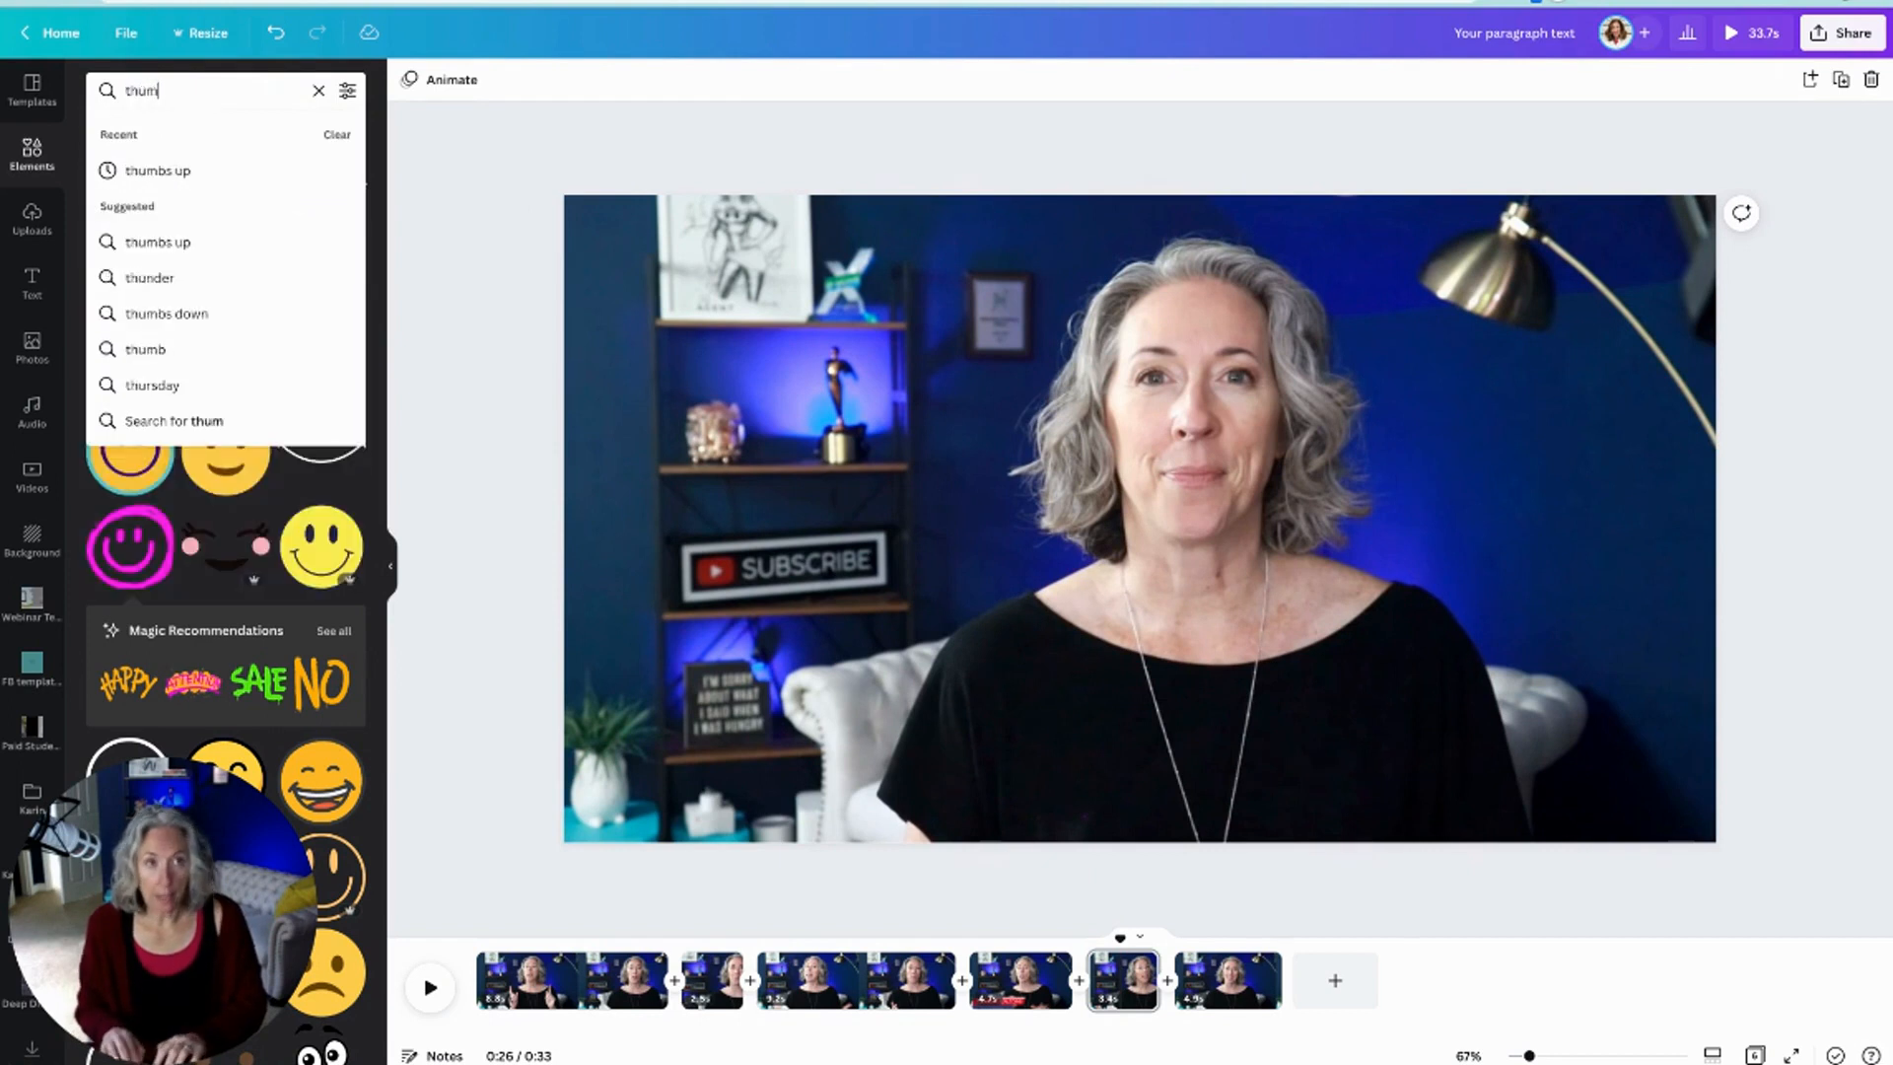
pyautogui.write('bs up')
pyautogui.click(116, 244)
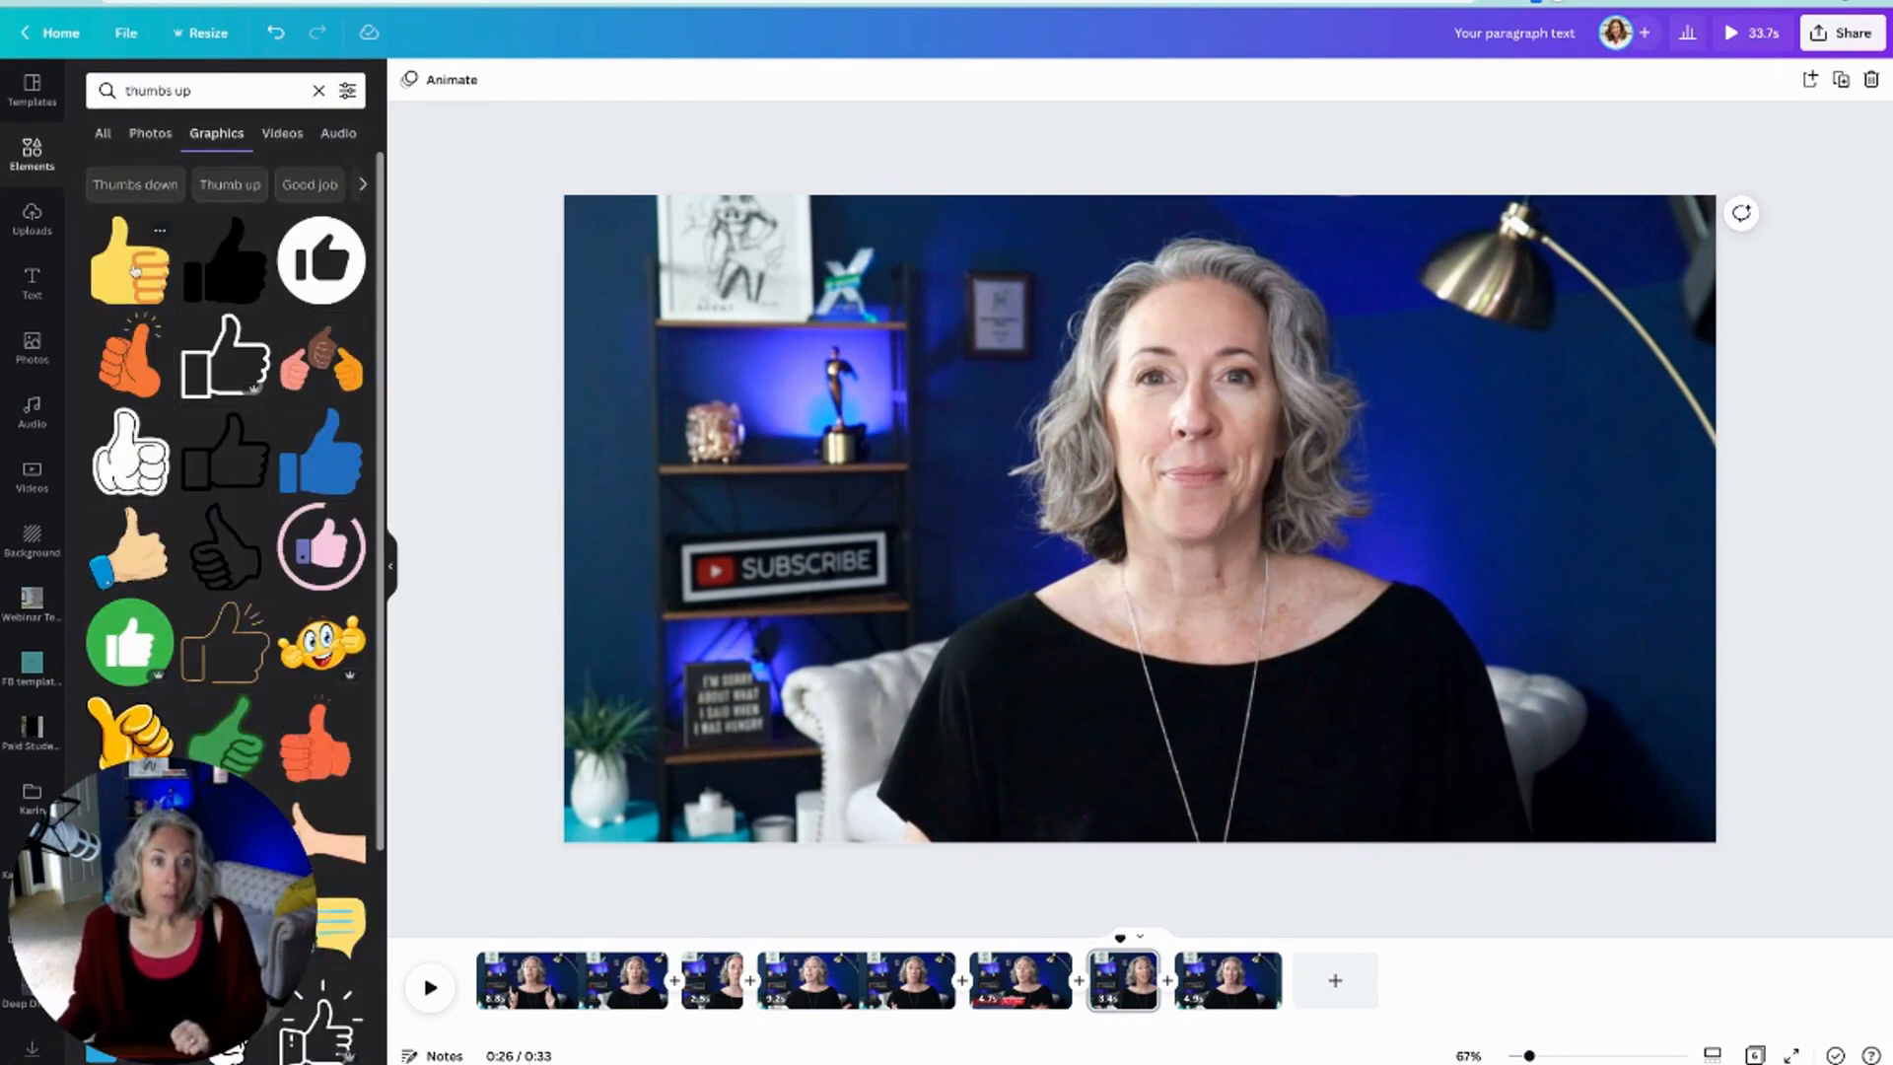
pyautogui.click(135, 568)
# Step: Shrink the thumbs-up graphic and place it over the bookshelf beside the speaker
pyautogui.moveTo(1157, 577); pyautogui.dragTo(849, 545)
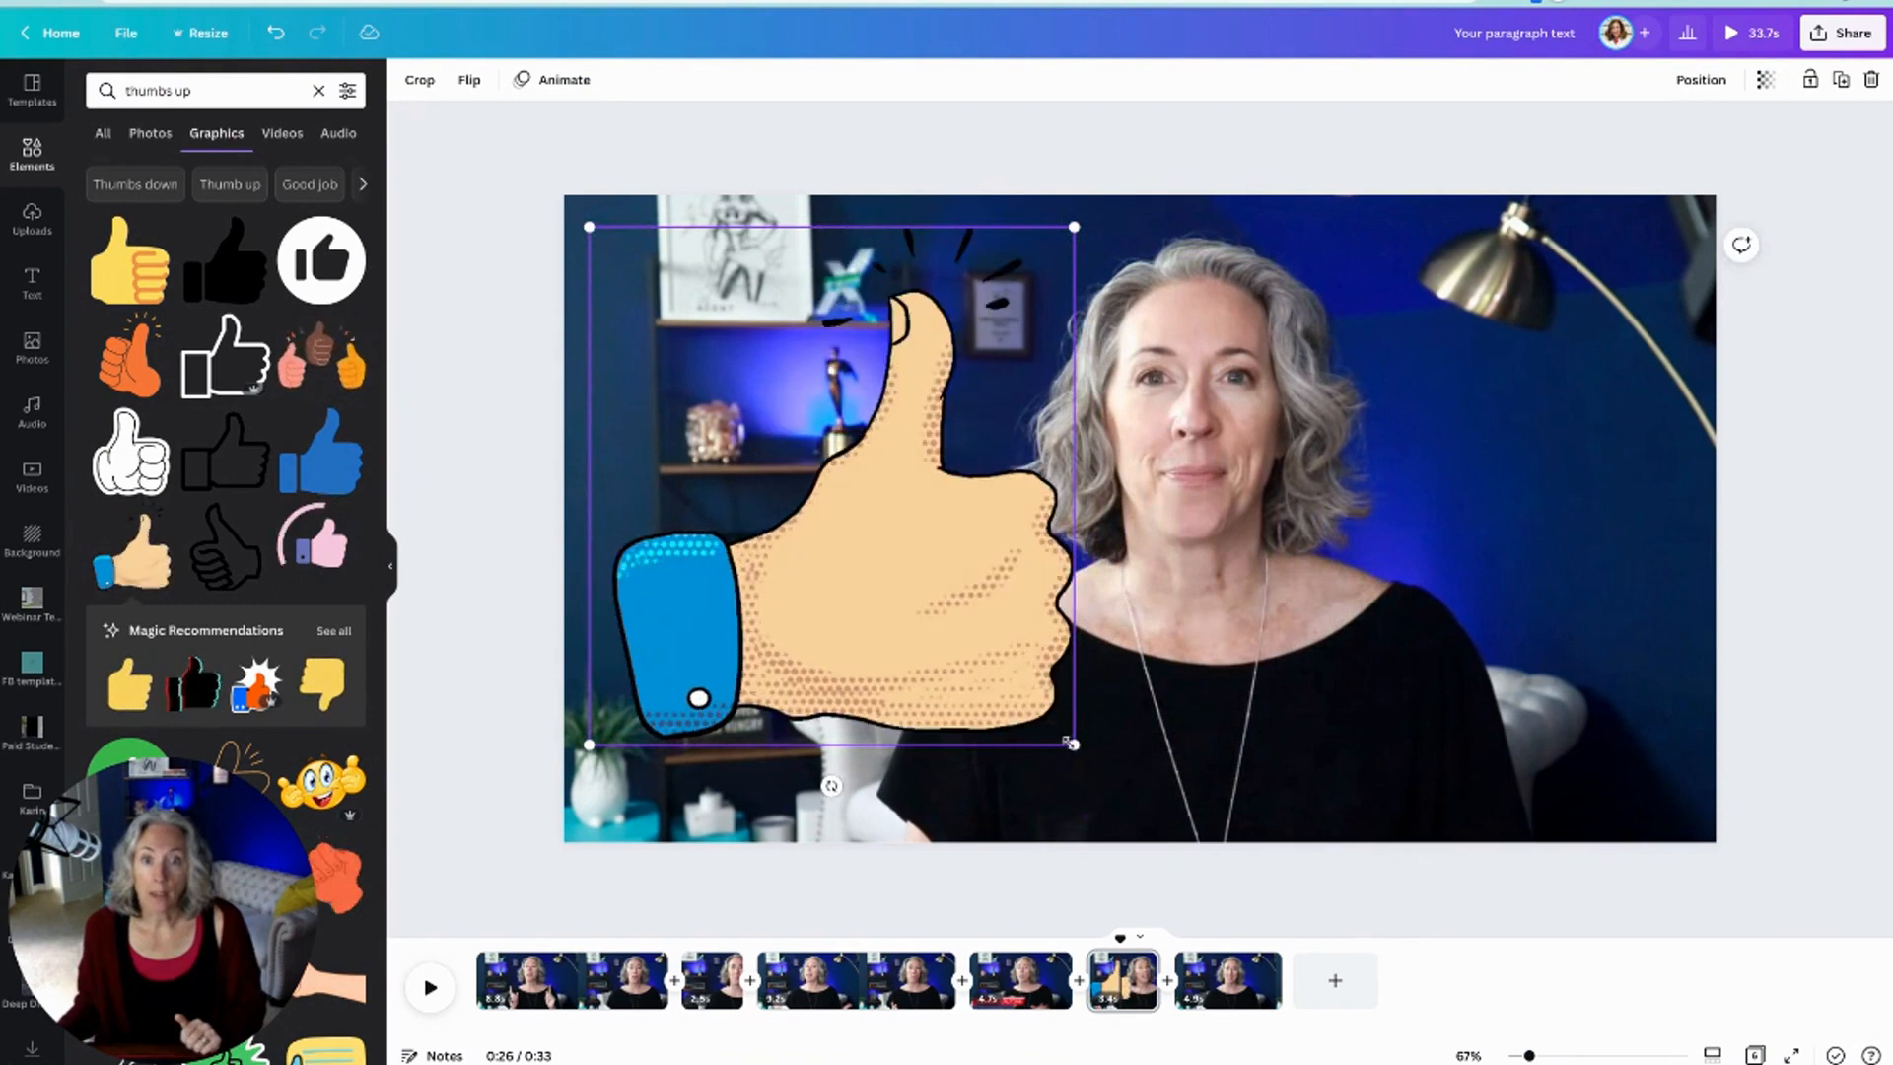
pyautogui.moveTo(1074, 745); pyautogui.dragTo(920, 580)
pyautogui.moveTo(760, 489)
pyautogui.mouseDown()
pyautogui.moveTo(809, 501)
pyautogui.moveTo(759, 489)
pyautogui.mouseUp()
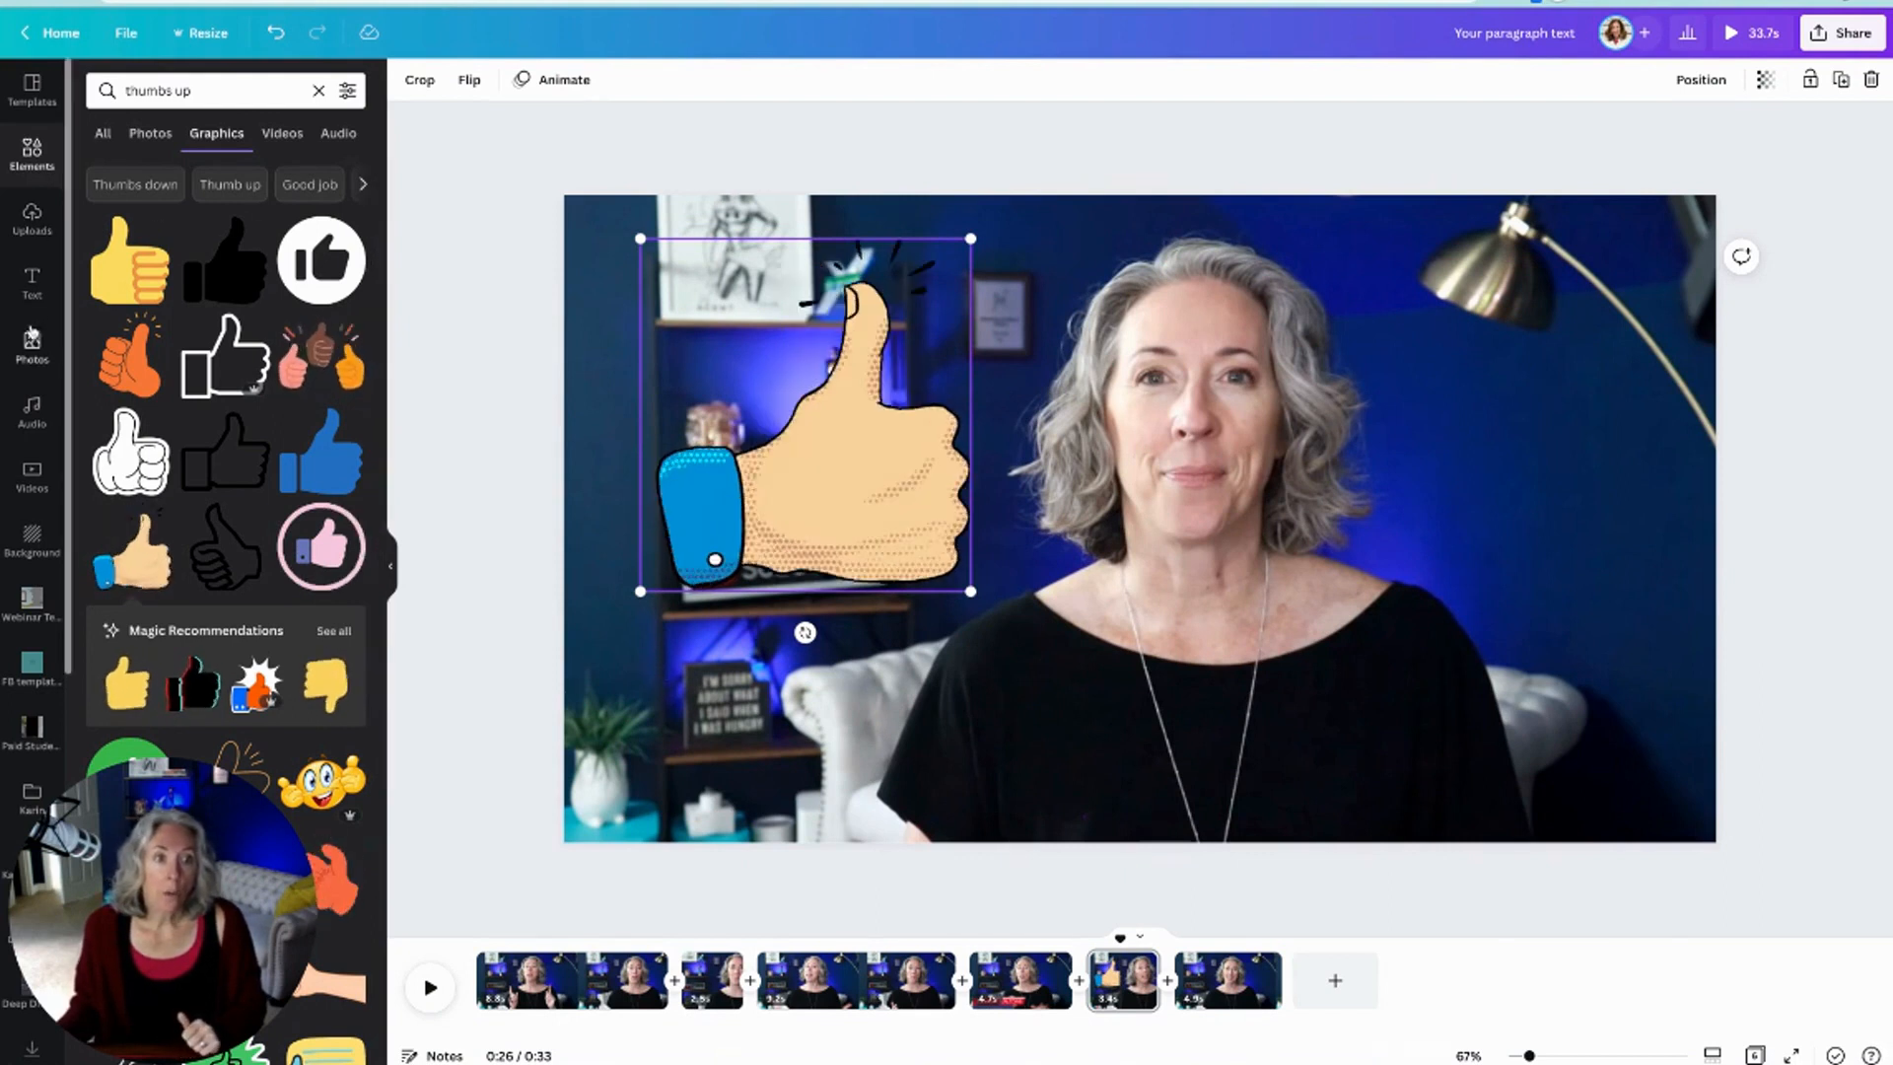
# Step: Search the audio library for "bing" and preview Multimedia Chime 25, Multimedia Chime 11 and Multimedia Chime 27
pyautogui.click(33, 405)
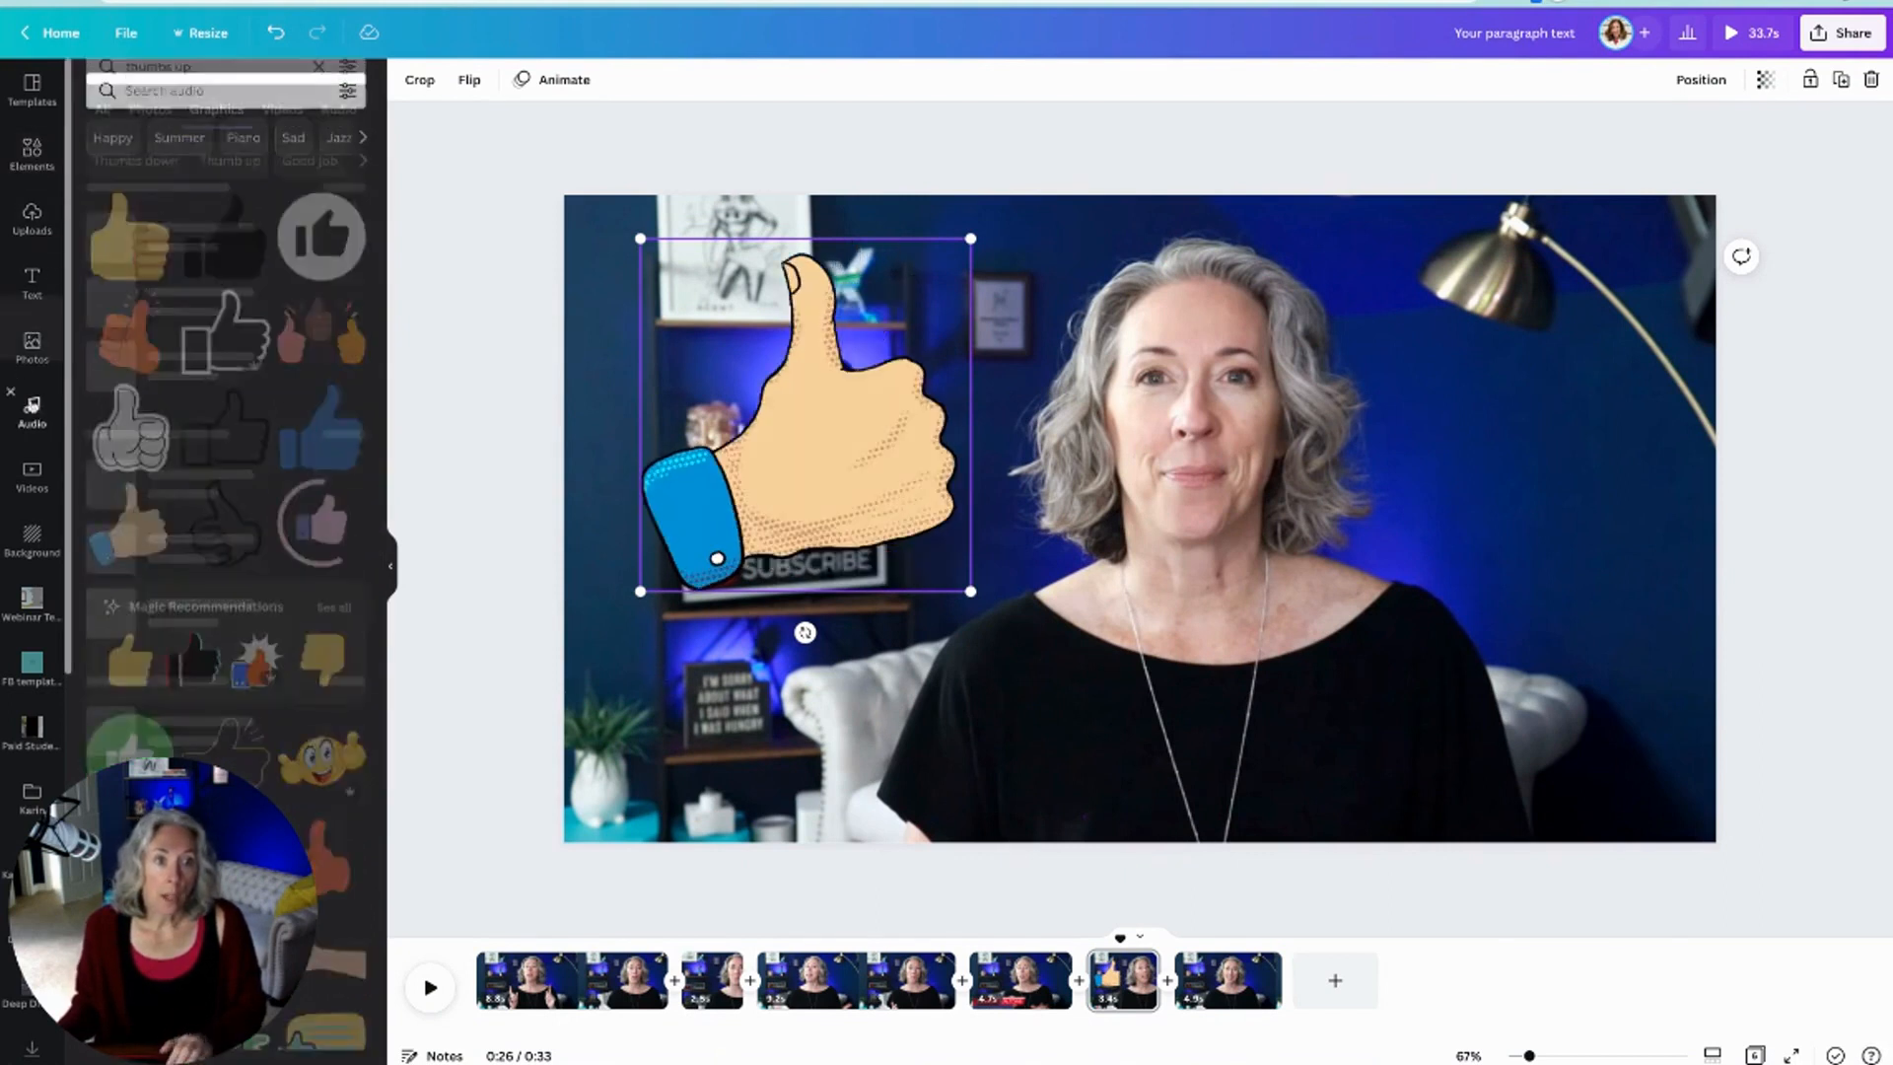
pyautogui.click(214, 90)
pyautogui.write('bing')
pyautogui.press('Return')
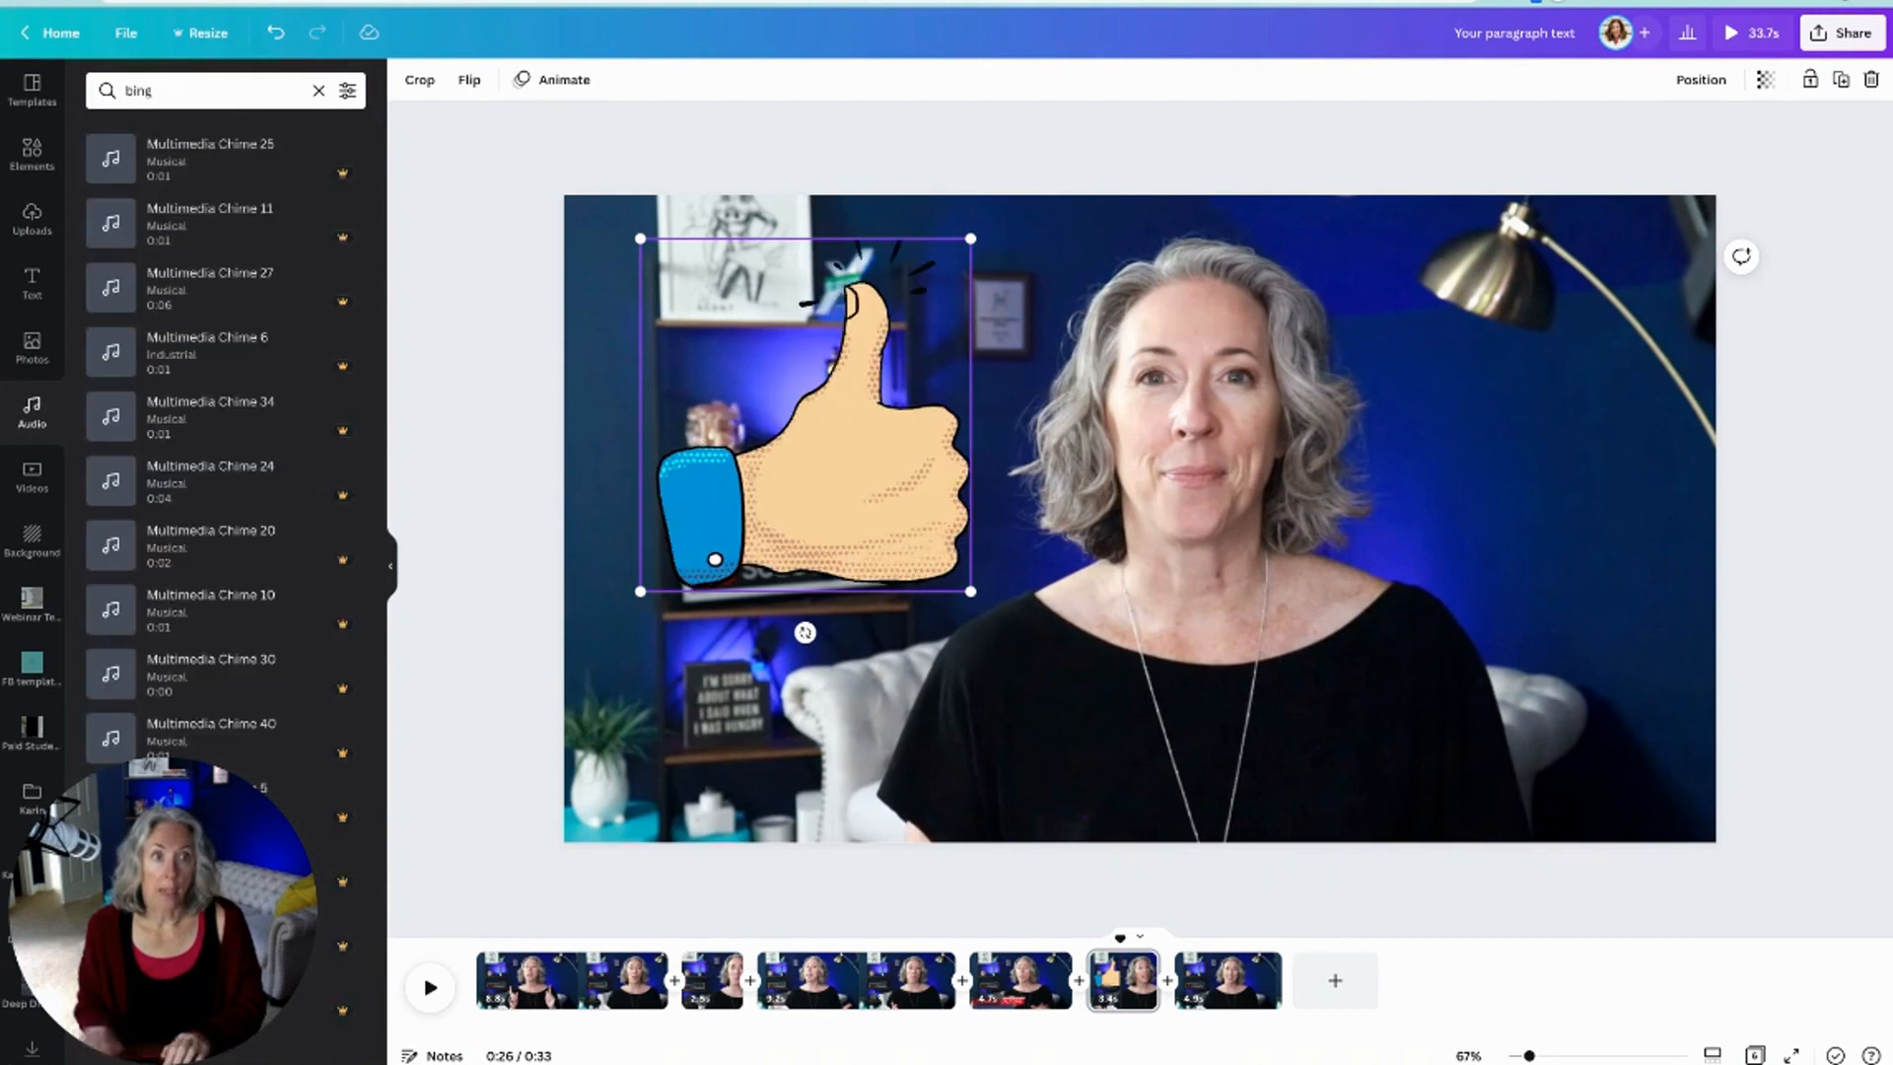
pyautogui.click(111, 160)
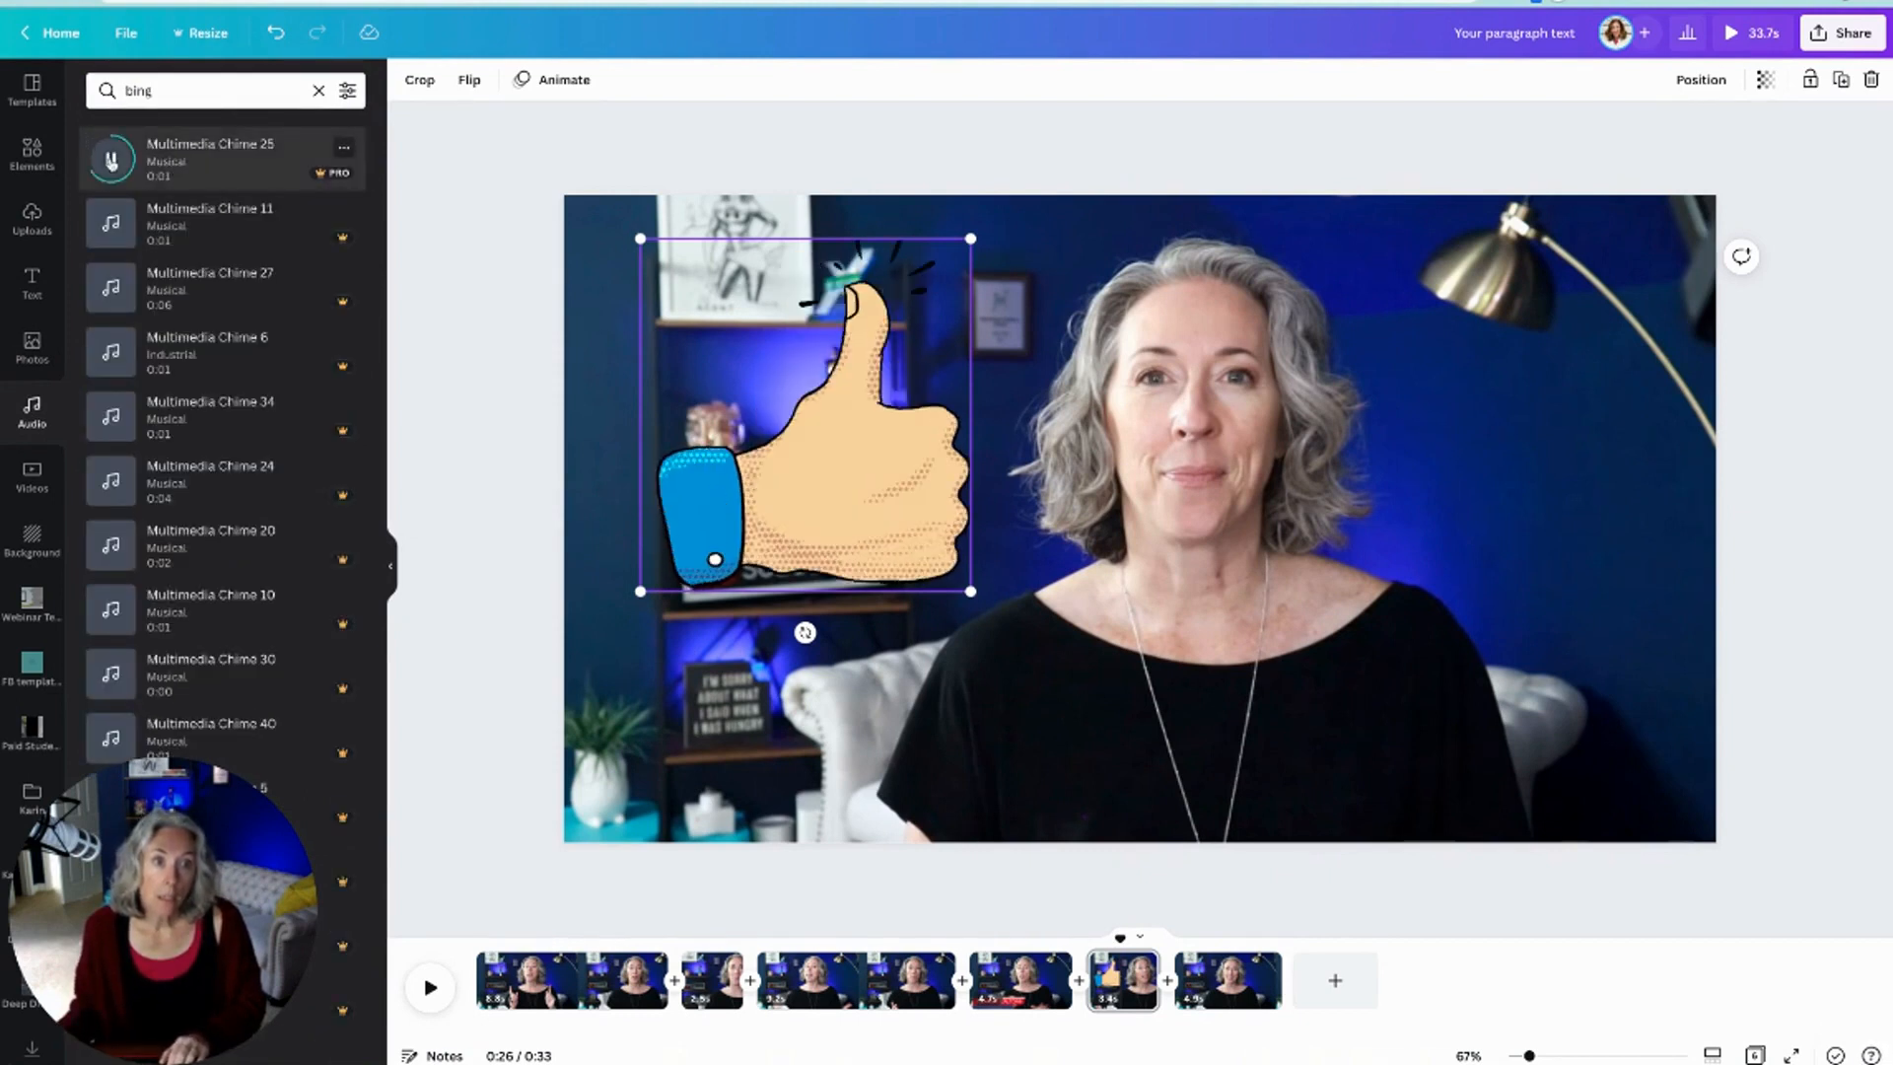
pyautogui.click(114, 226)
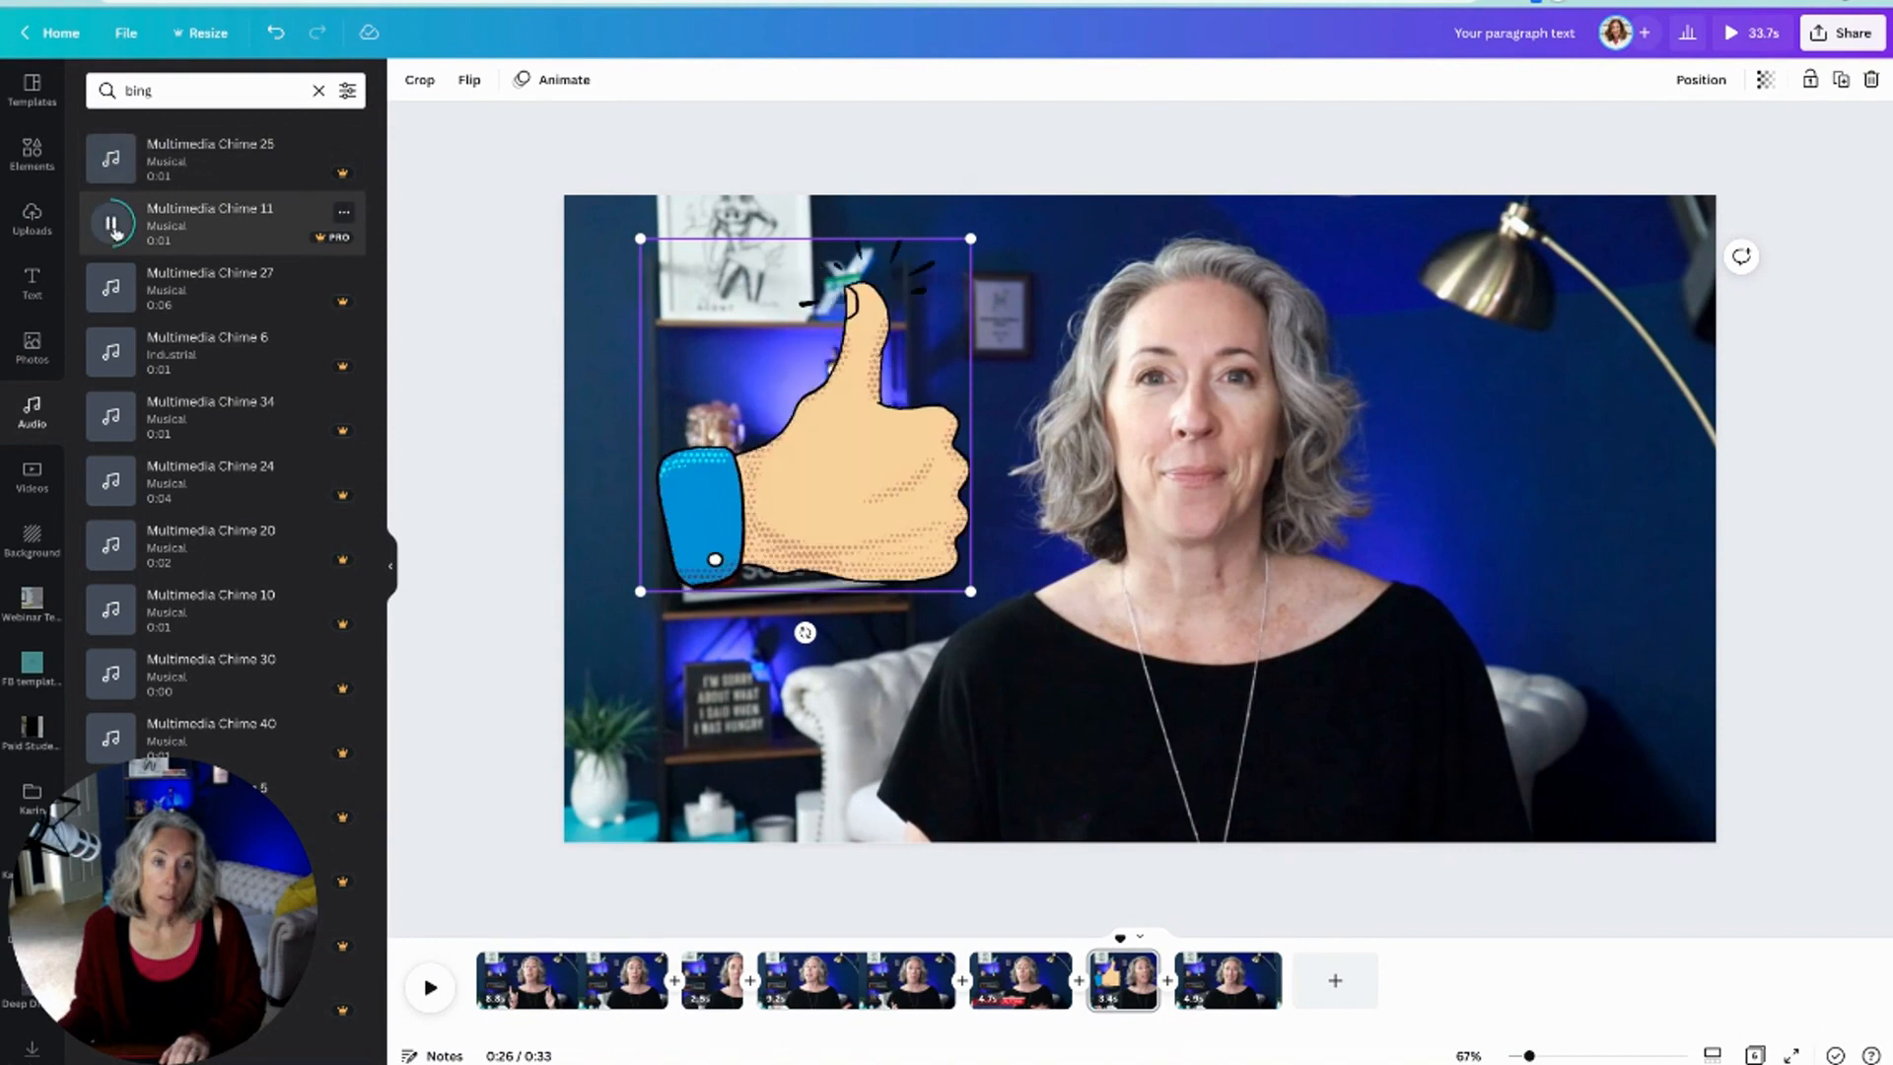
pyautogui.click(112, 289)
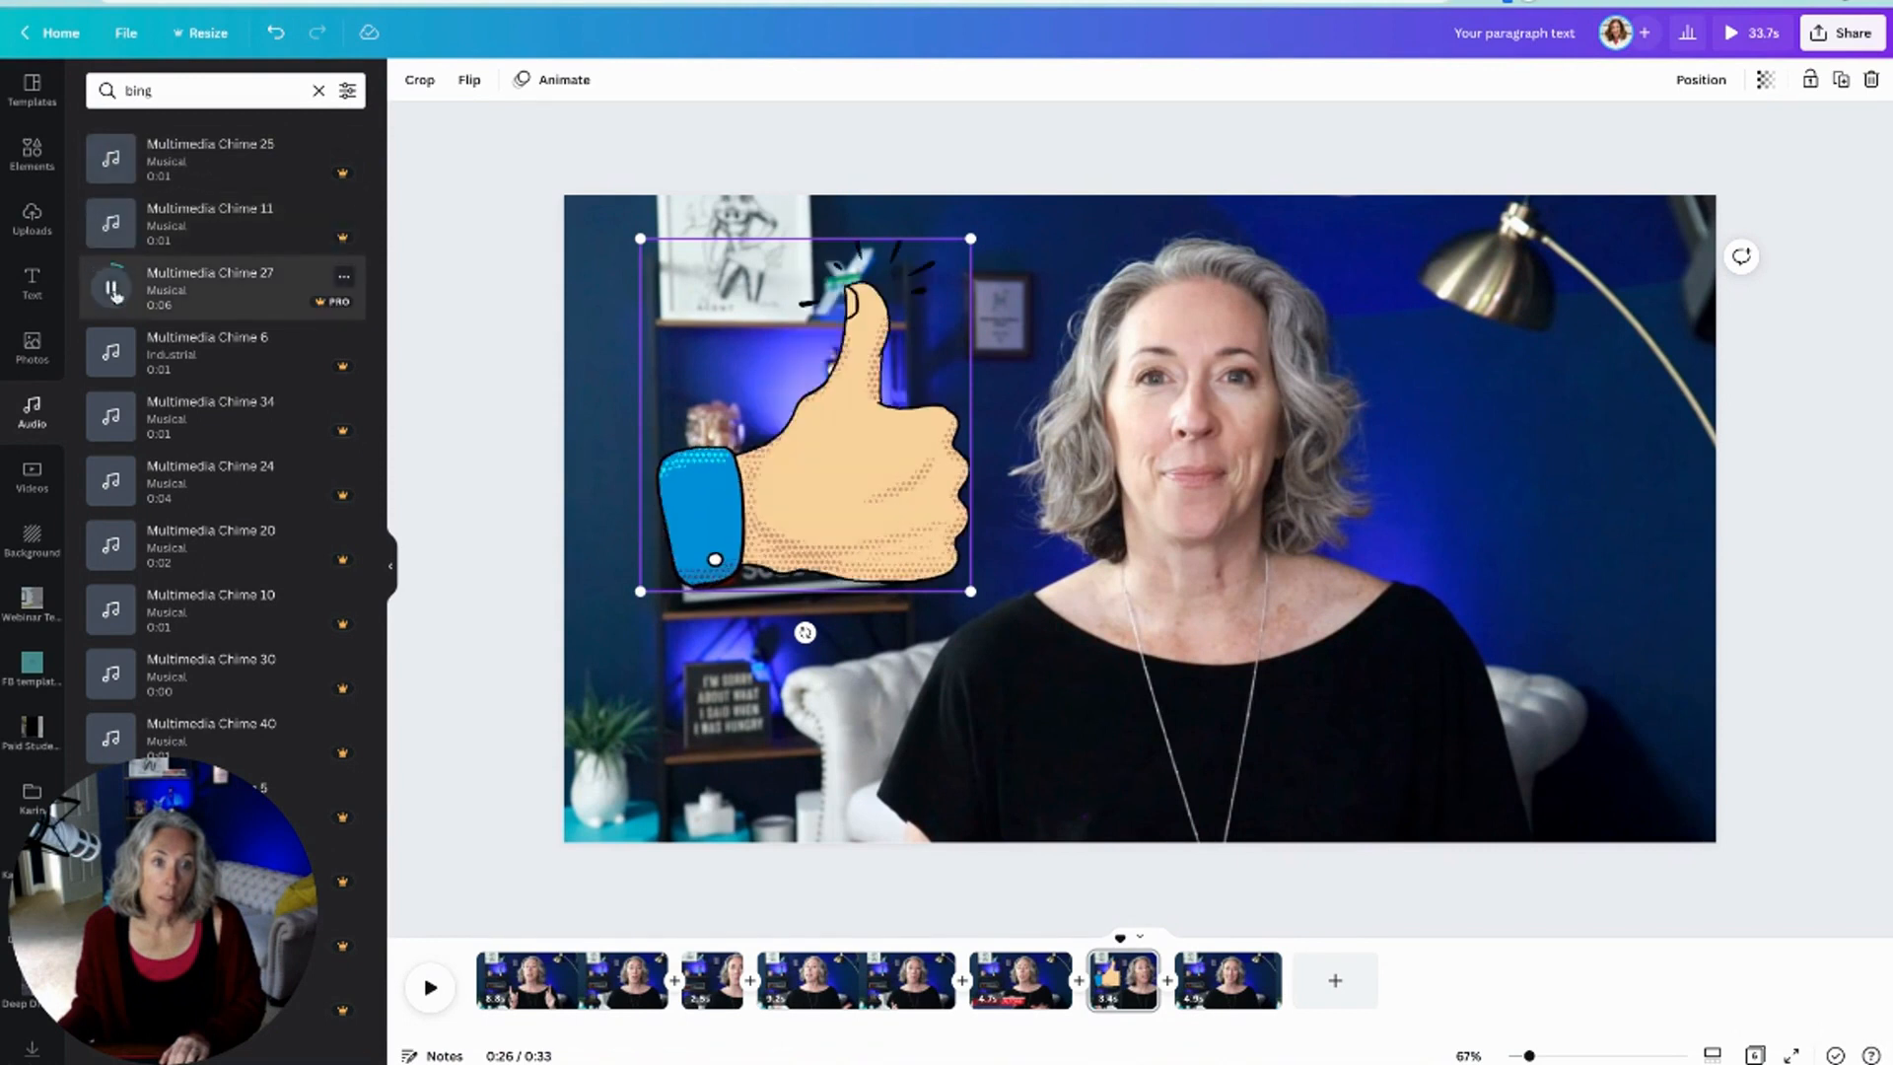
pyautogui.click(111, 290)
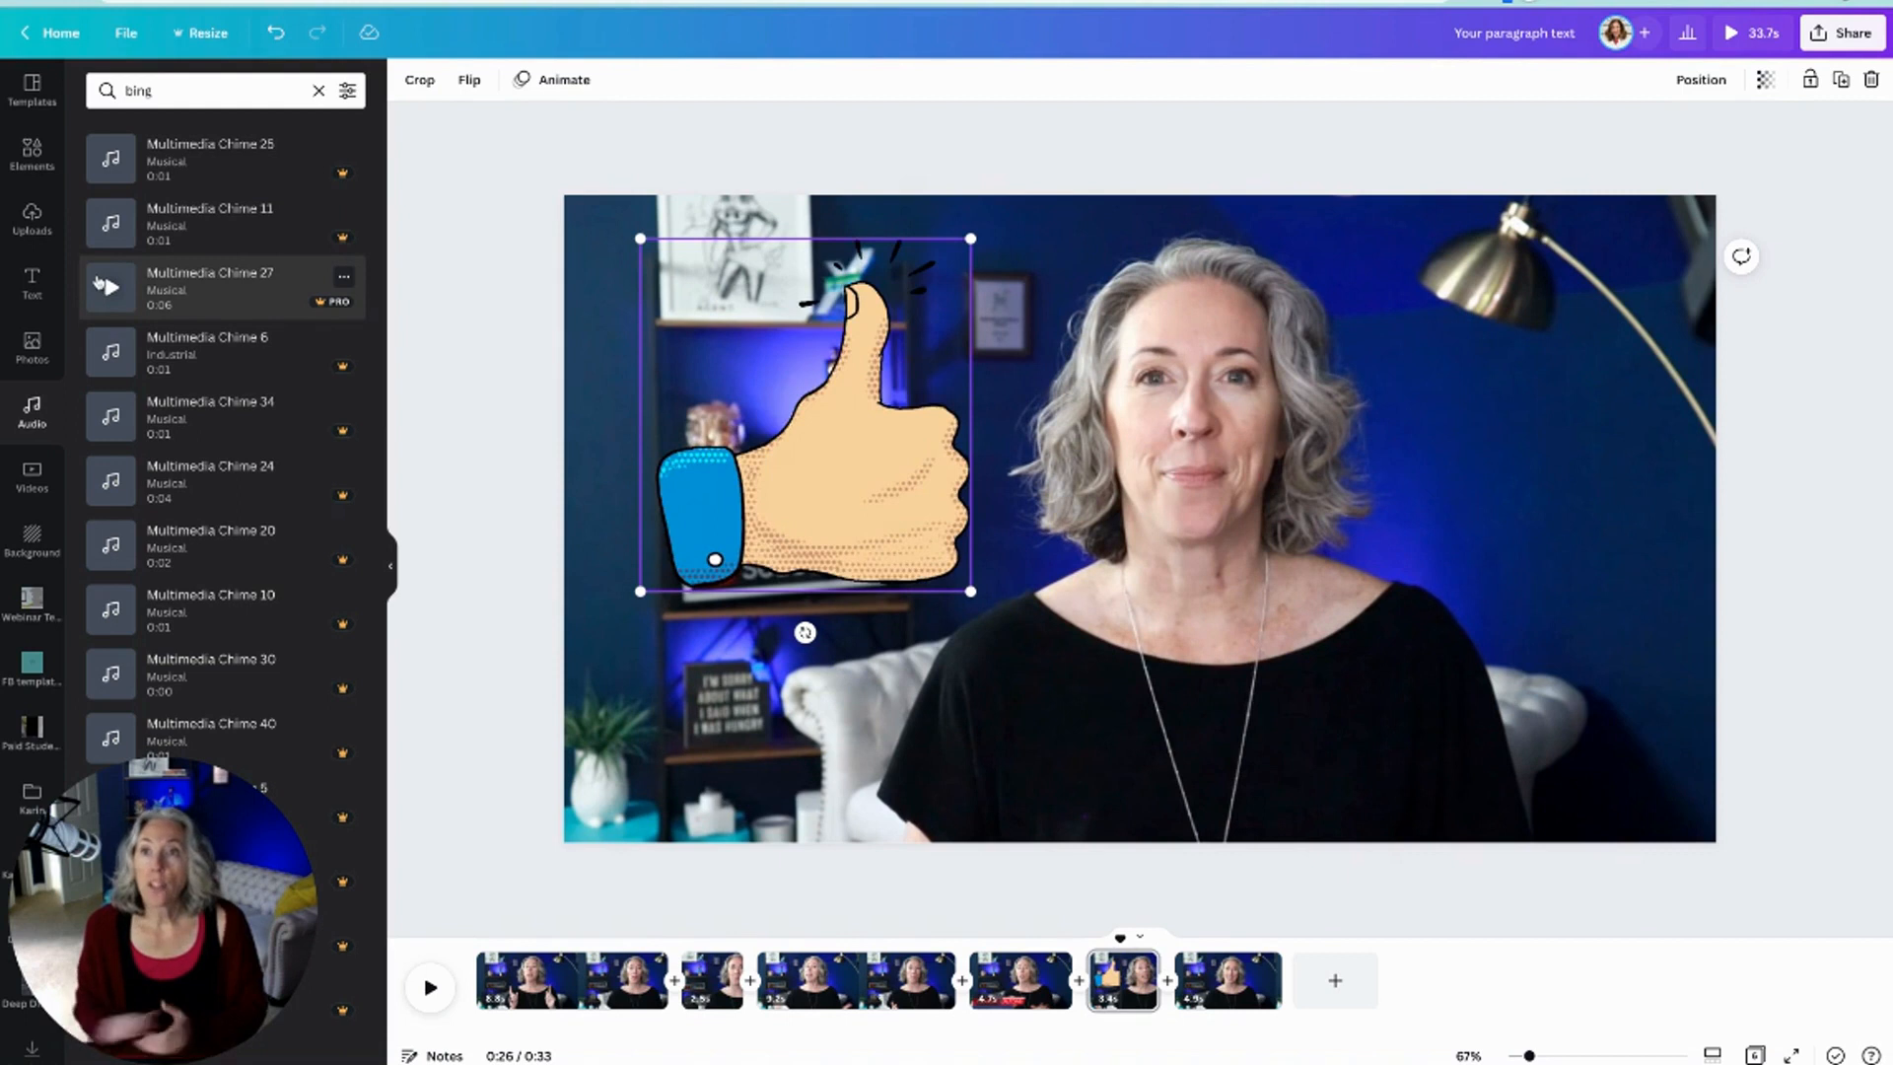